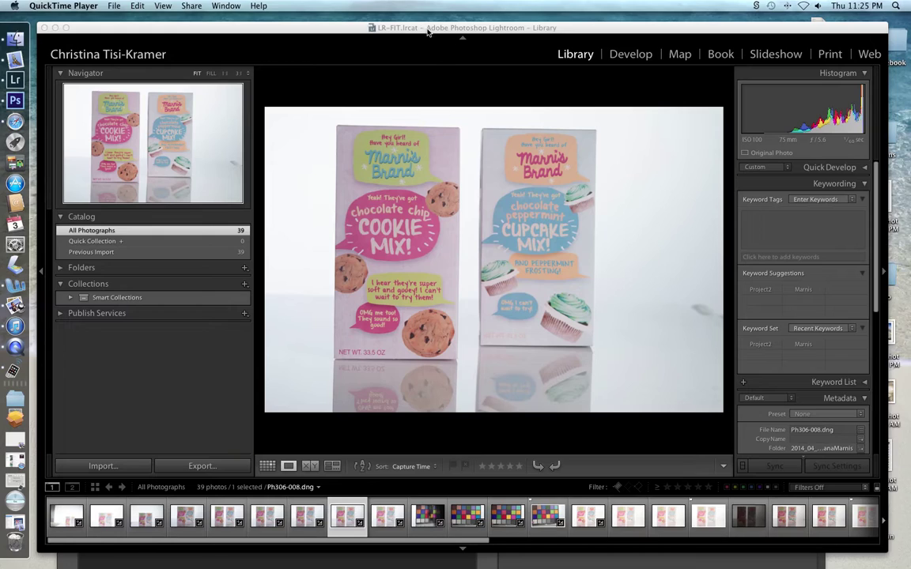
Show all catalog photos as a thumbnail grid and look through the whole set
drag(431, 29, 430, 24)
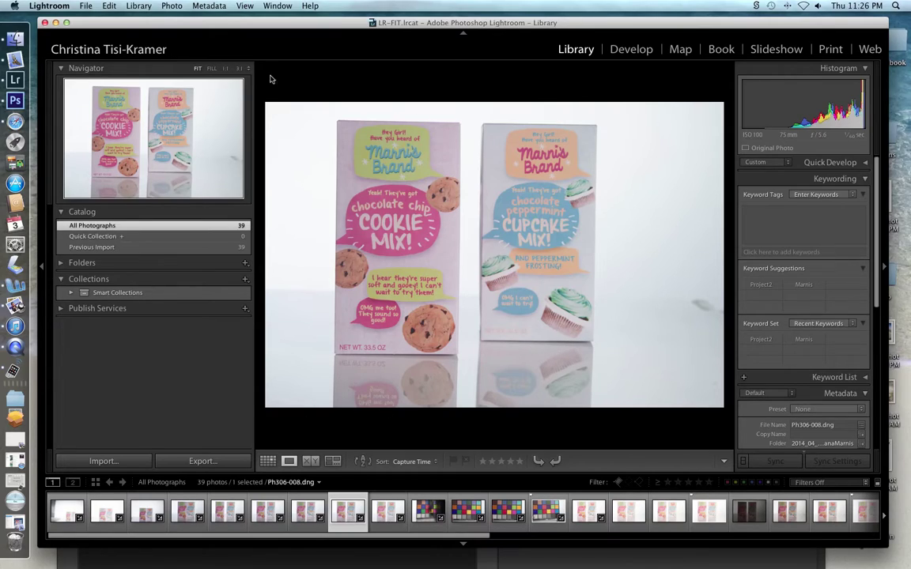
mouse_move(395, 29)
mouse_down()
mouse_move(392, 21)
mouse_move(407, 75)
mouse_move(405, 39)
mouse_up()
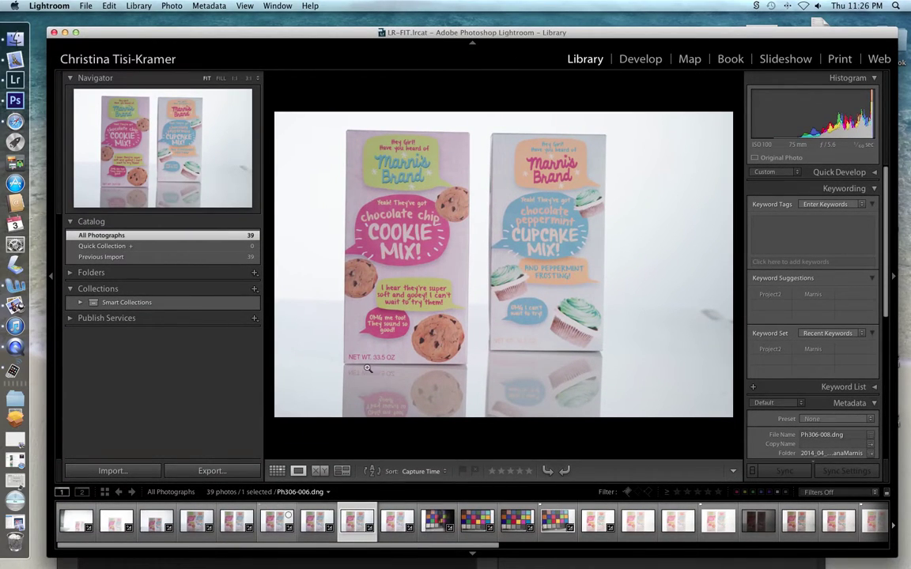
click(276, 471)
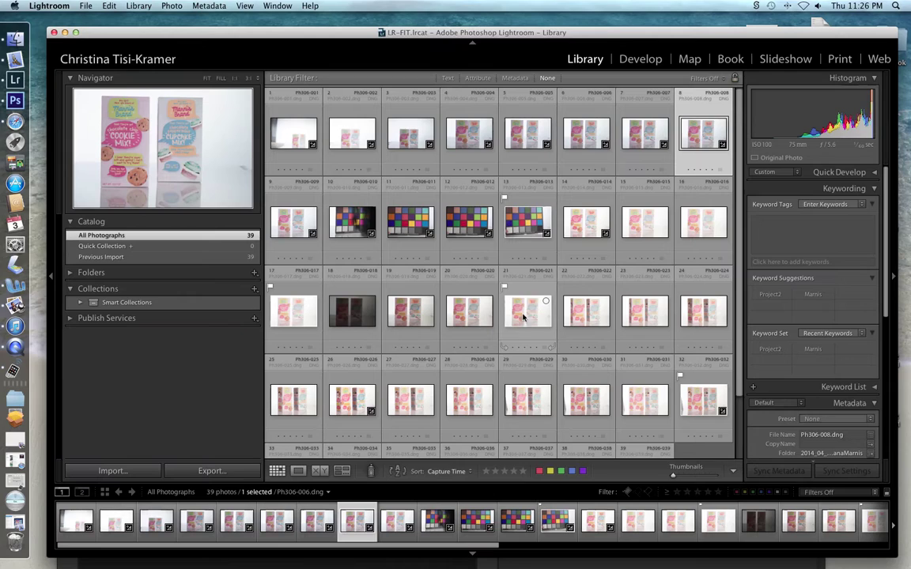
scroll(714, 360, down, 3)
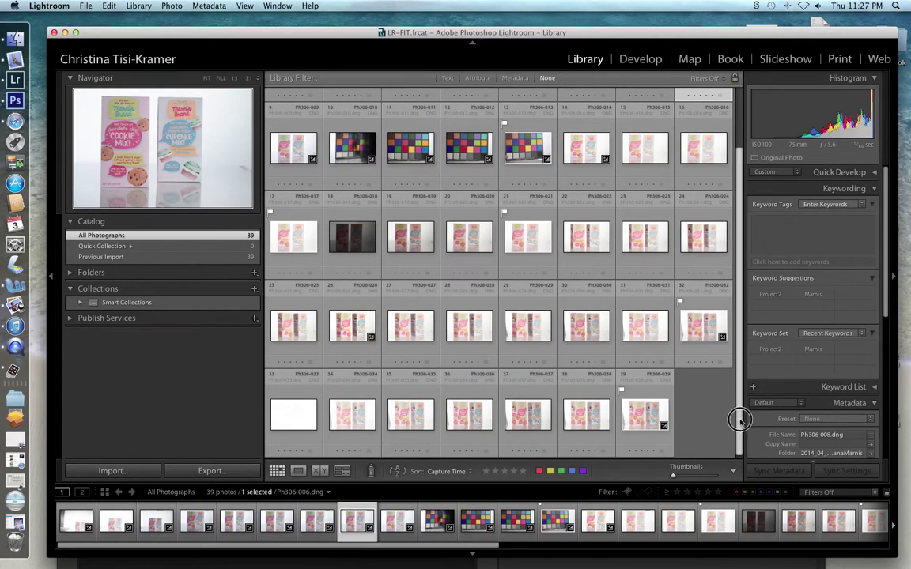
scroll(737, 416, up, 3)
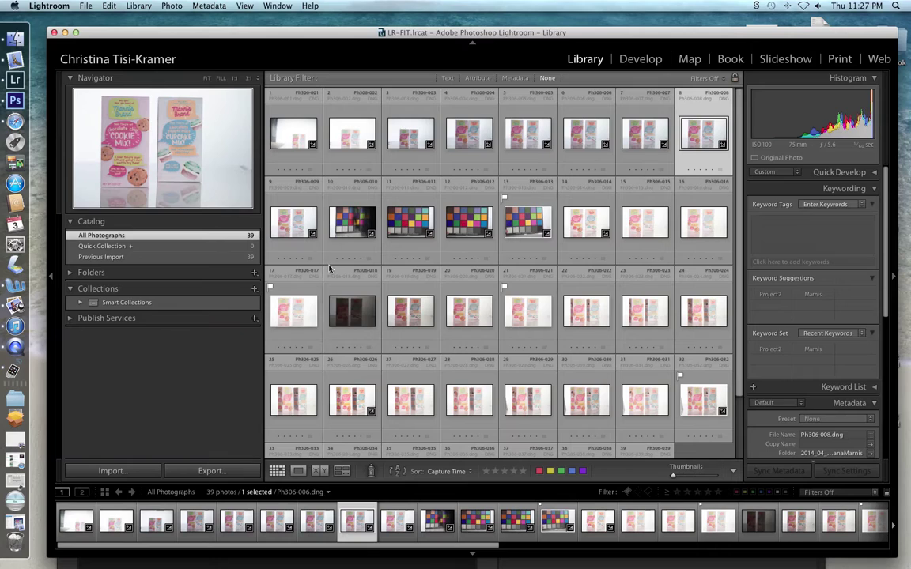
Select all the photos and create a collection named Project02 that includes them
key(super+a)
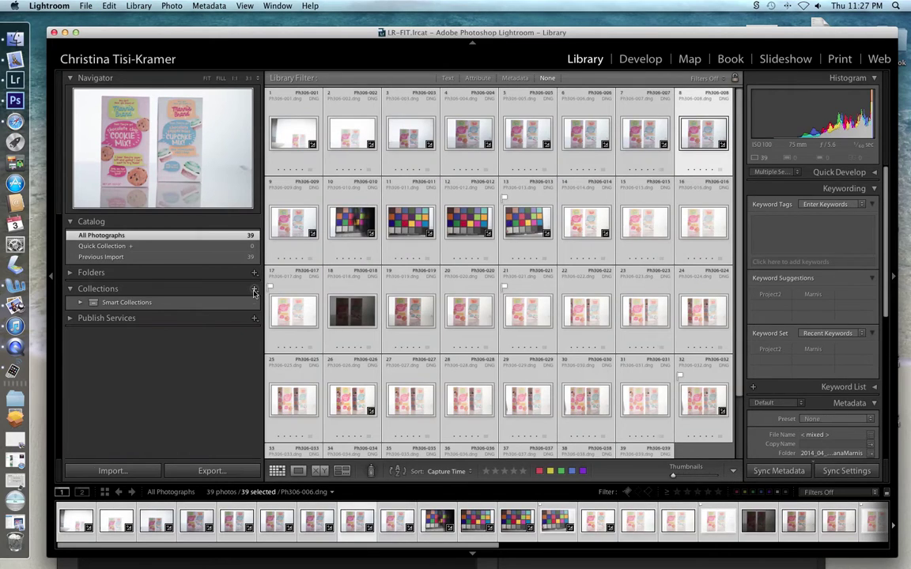
click(254, 288)
click(270, 299)
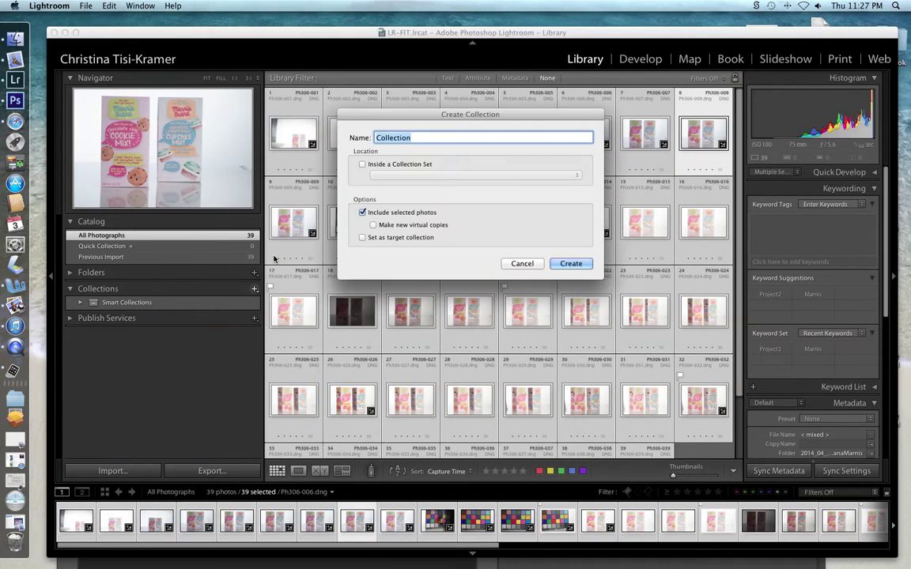
text(Project02)
click(569, 264)
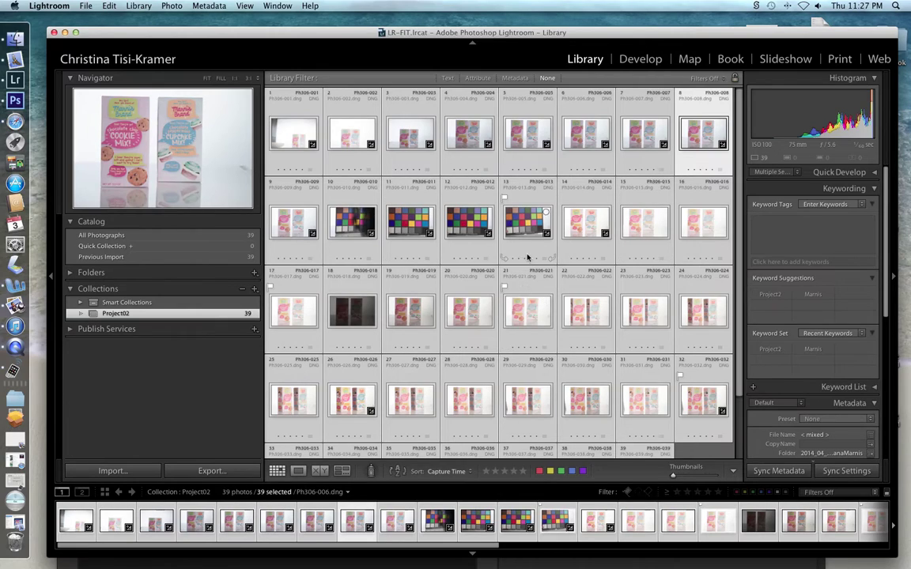
View Ph306-021 enlarged with the exposure information overlay, and compare it with Ph306-017
click(517, 307)
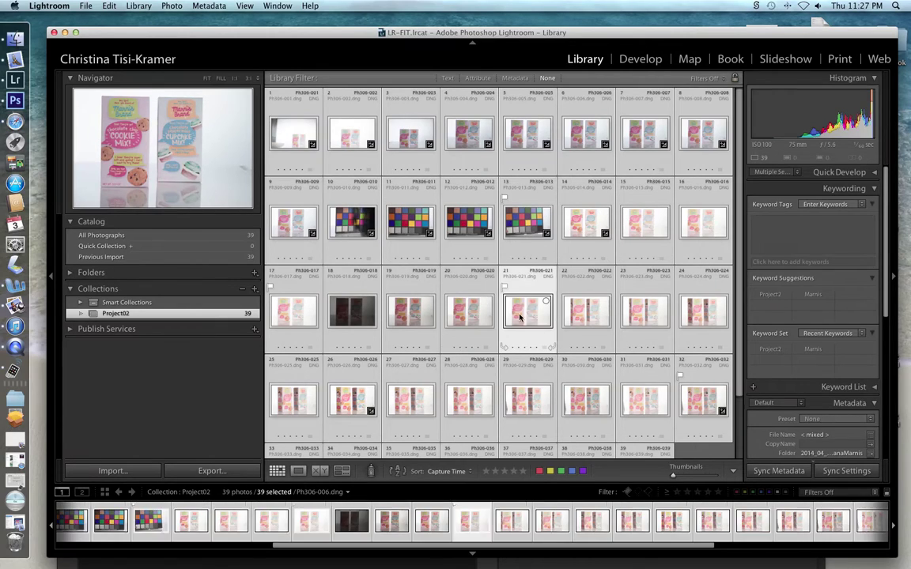
double_click(515, 316)
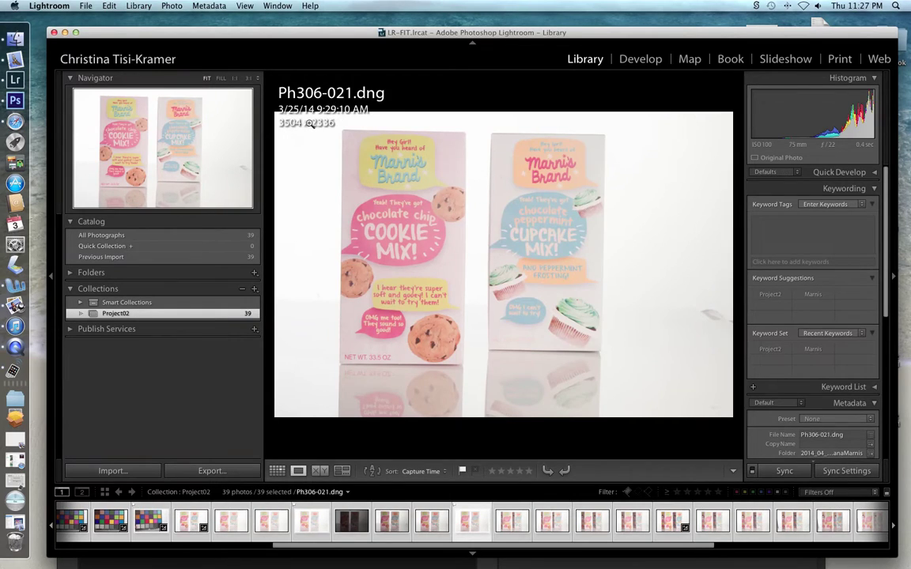
key(i)
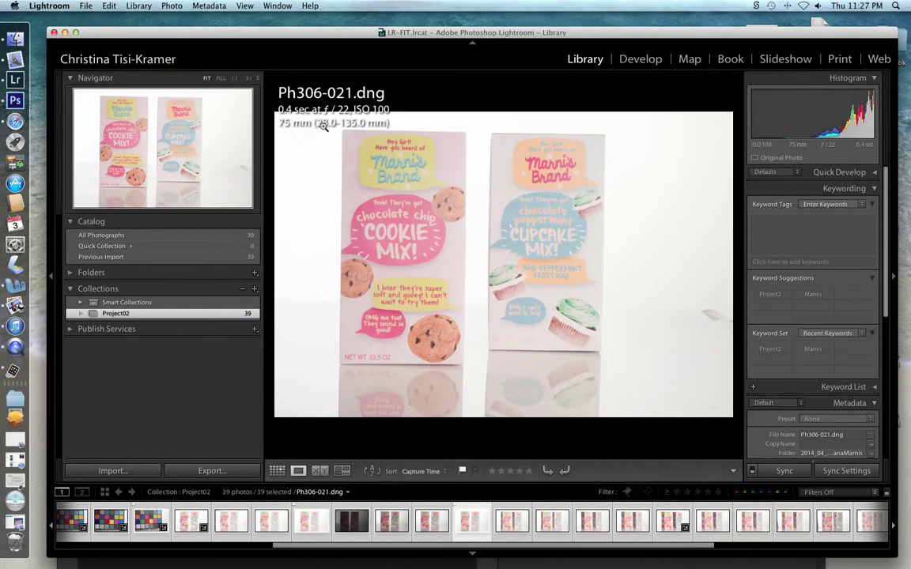
click(310, 522)
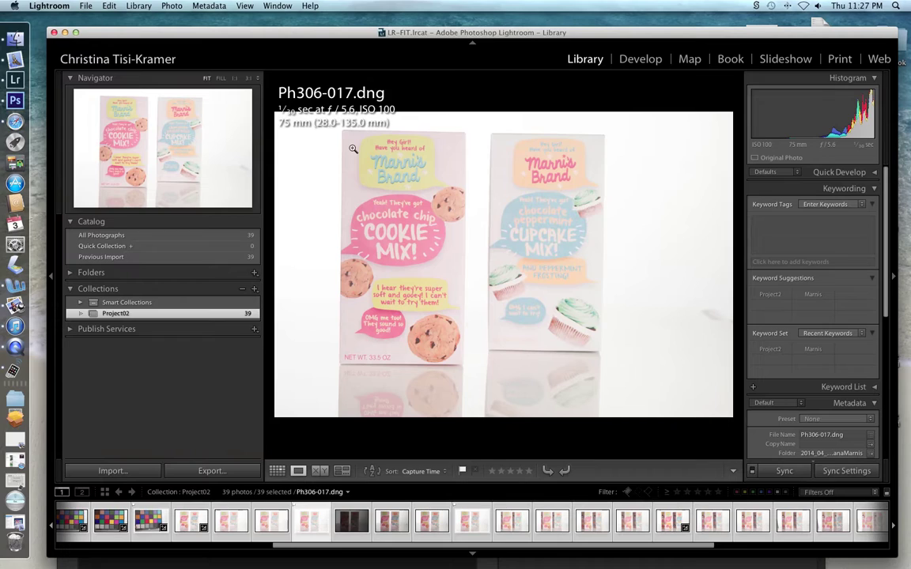
Compare the angled box shots Ph306-032 and Ph306-039 in the enlarged view, ending on Ph306-032
key(g)
key(super+a)
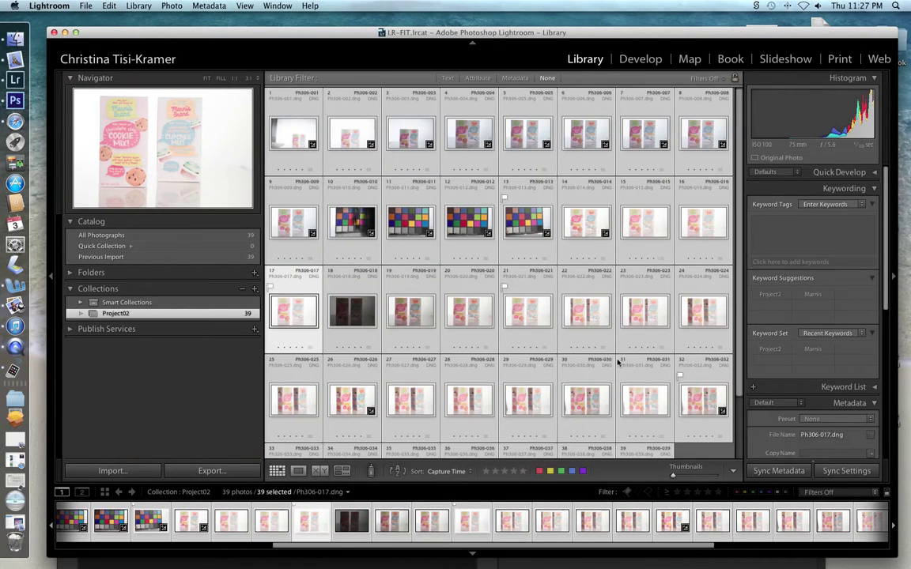
click(696, 401)
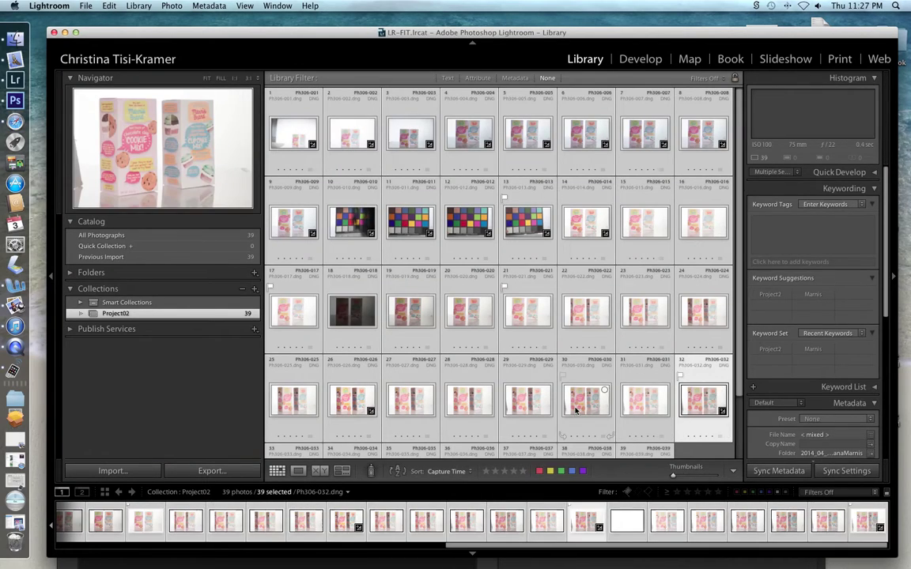
key(e)
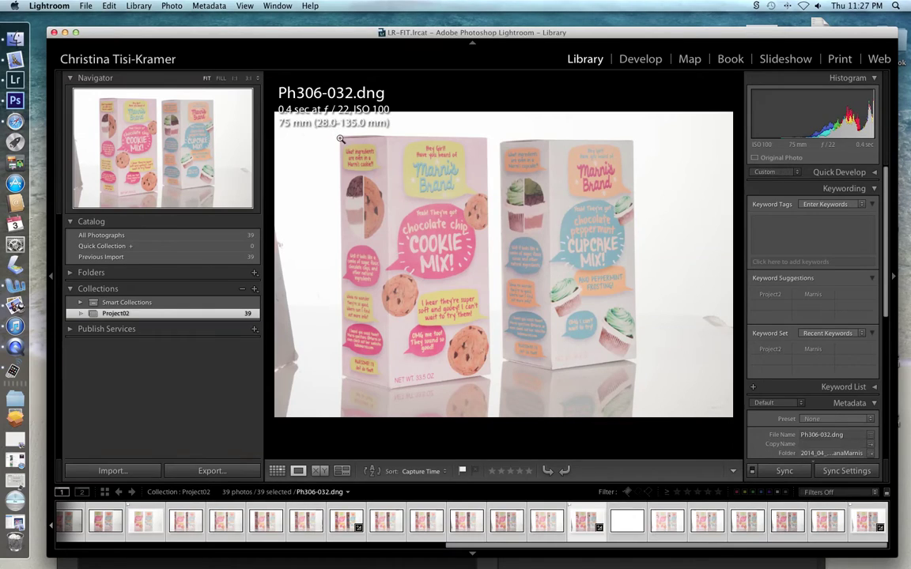
click(861, 526)
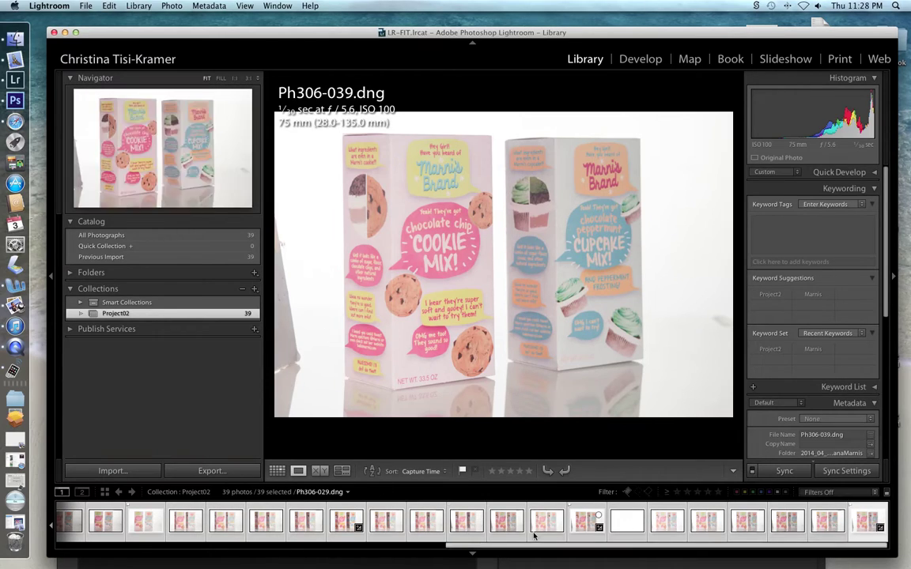
click(581, 521)
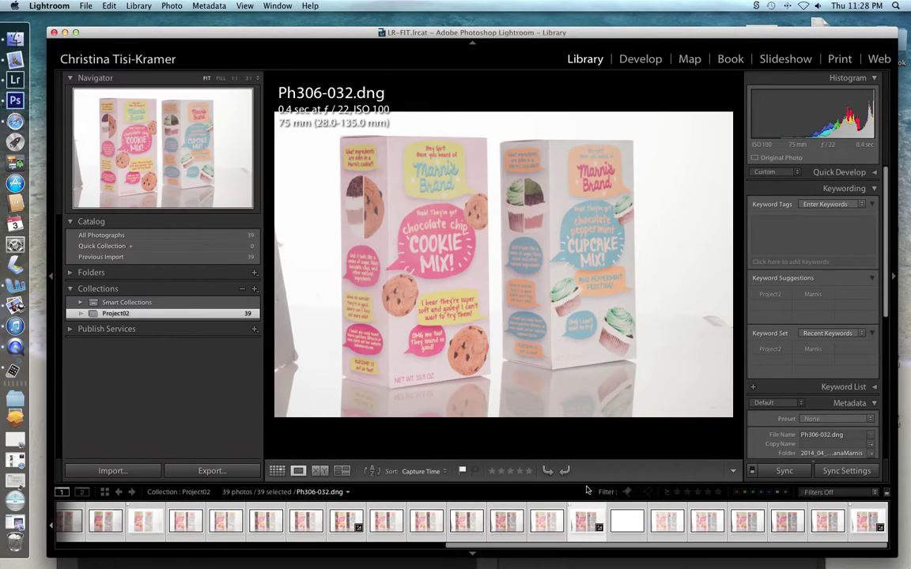
Filter Project02 to its flagged photos and create a collection named Project02-Finals from them
click(627, 493)
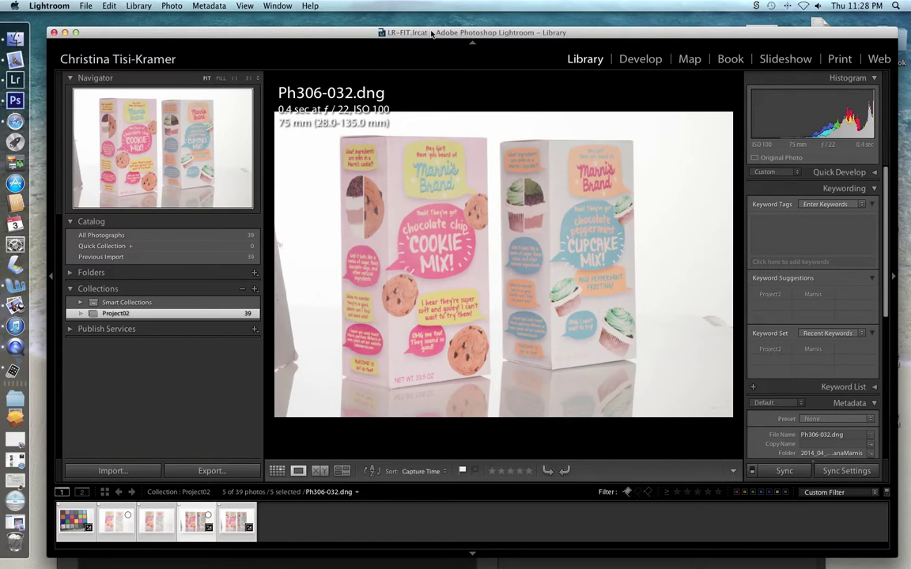
mouse_move(431, 33)
mouse_down()
mouse_move(467, 20)
mouse_move(441, 22)
mouse_up()
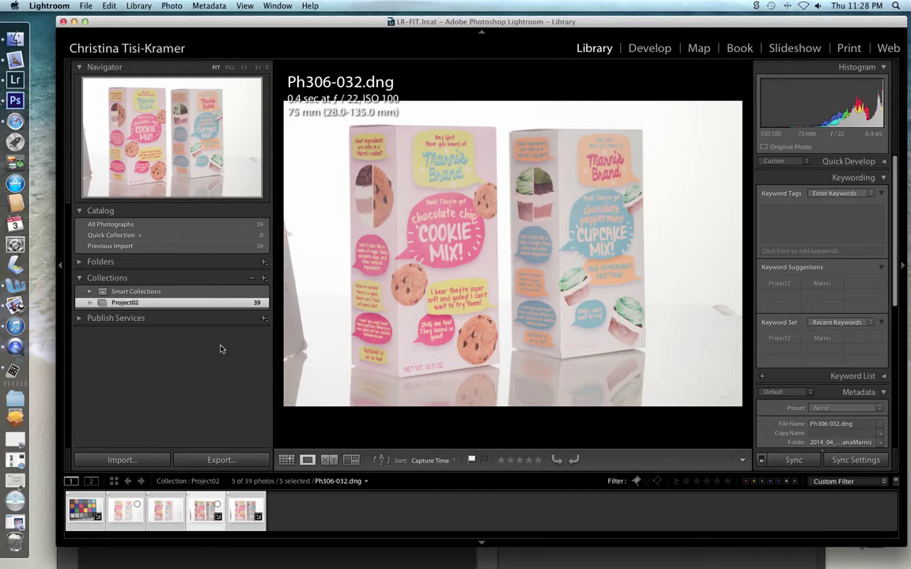
click(264, 279)
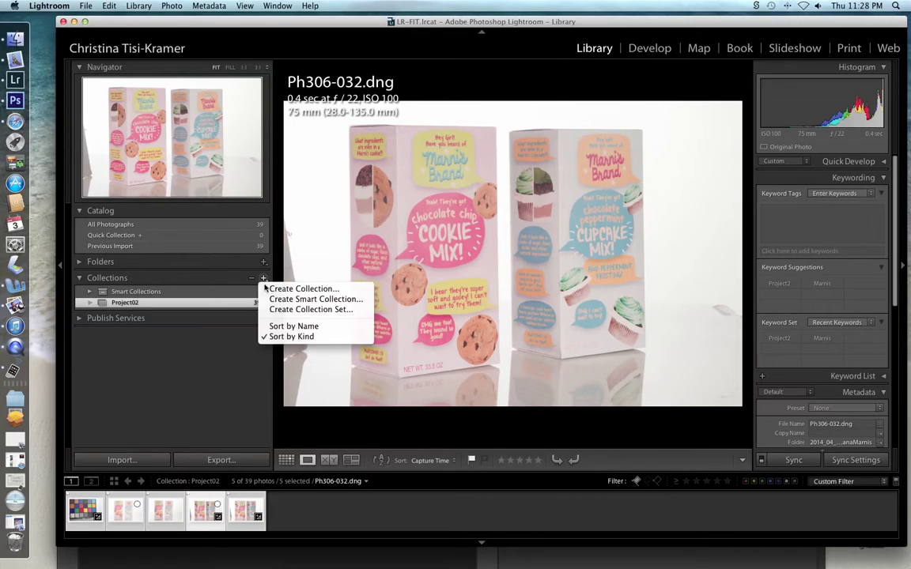
click(286, 291)
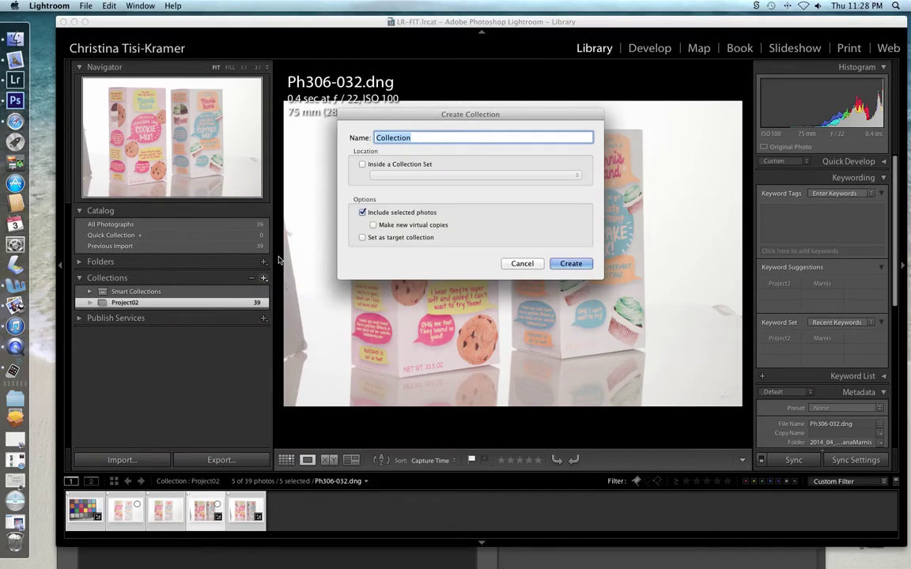
text(Project02)
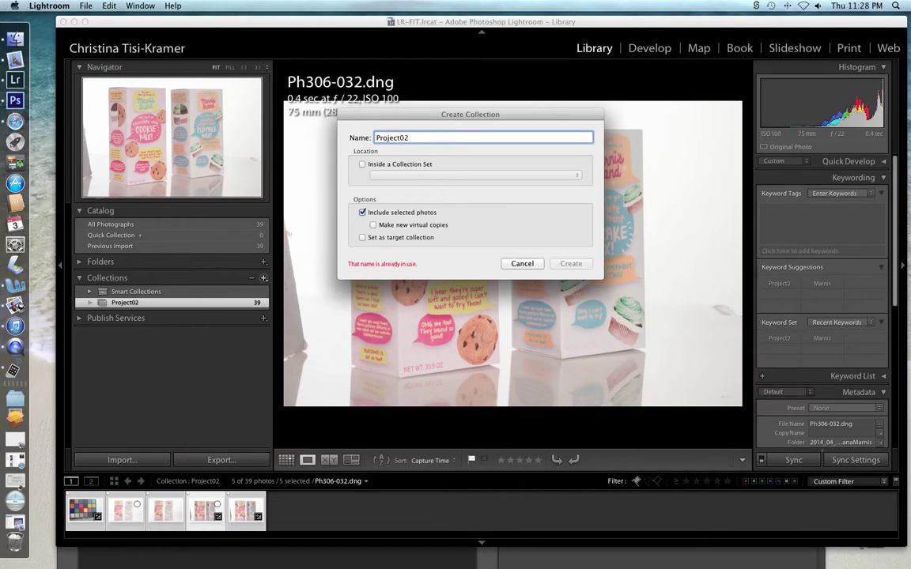
text(-Fina)
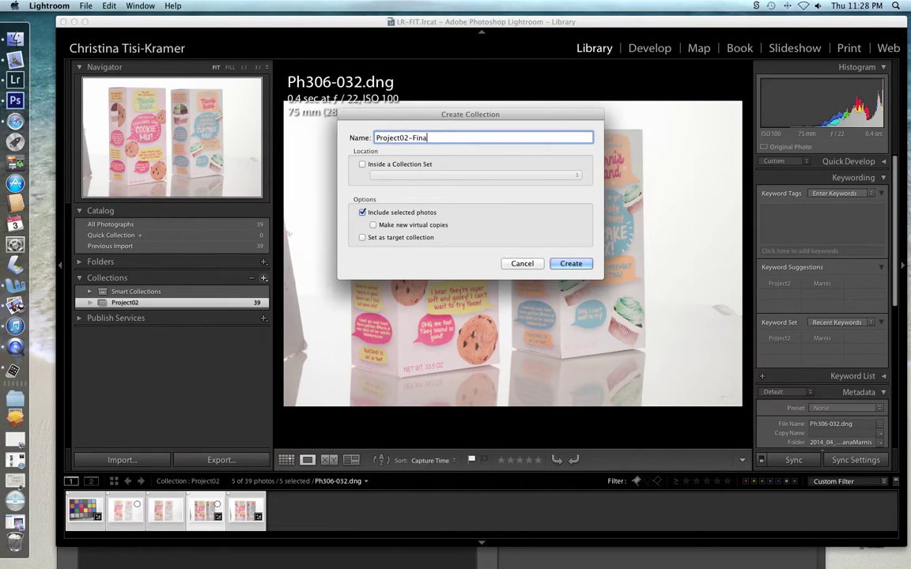
text(ls)
click(568, 267)
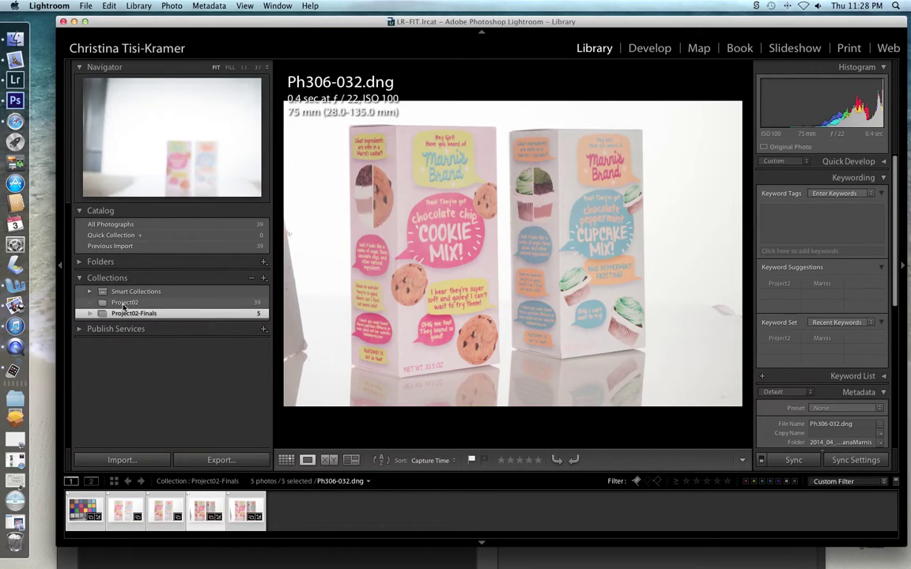
Set the white balance of the color chart photo Ph306-013 in Project02-Finals by sampling the fourth neutral patch in the chart's gray row
click(124, 303)
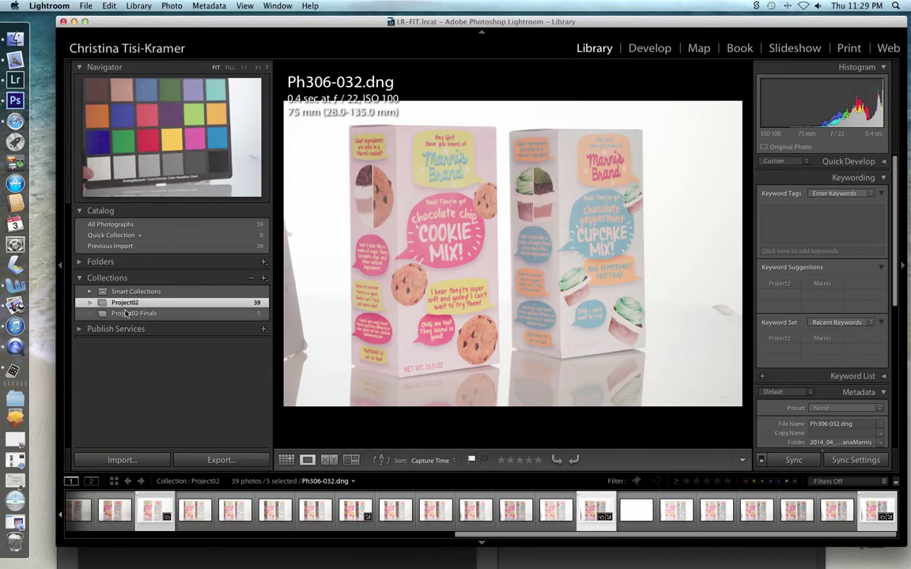
click(125, 314)
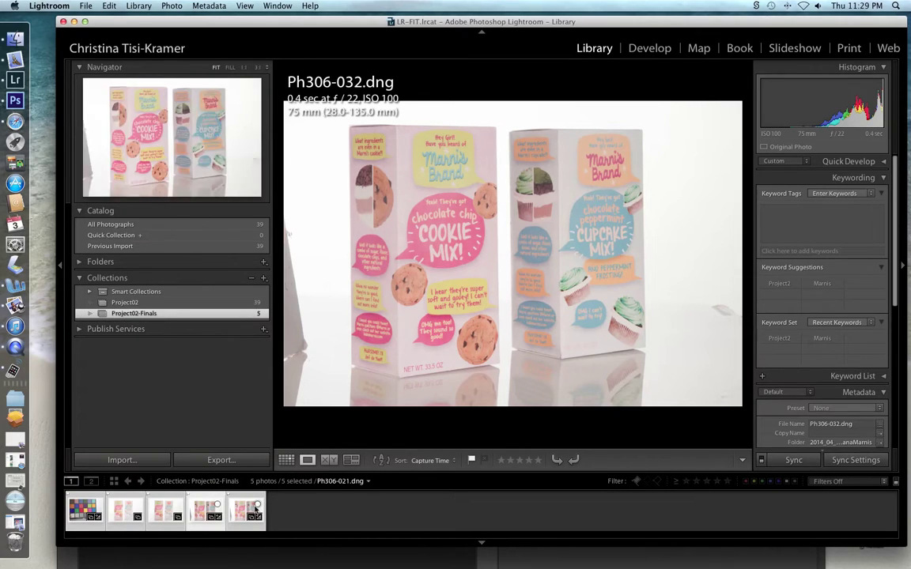
click(79, 507)
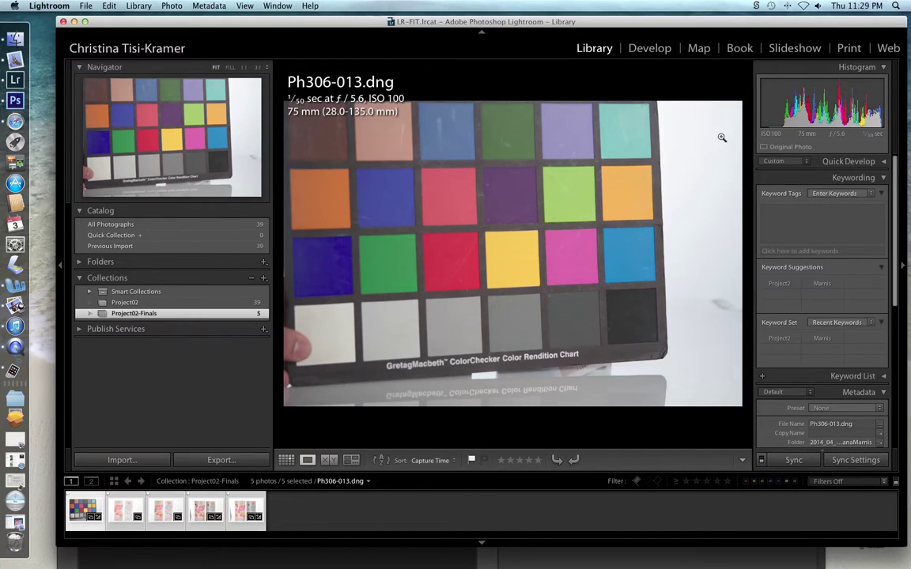
key(d)
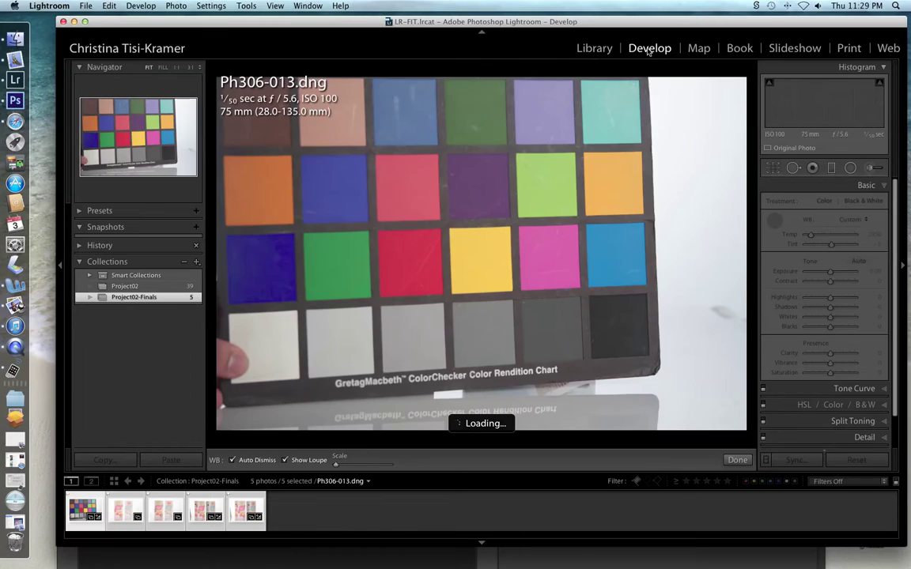
click(776, 219)
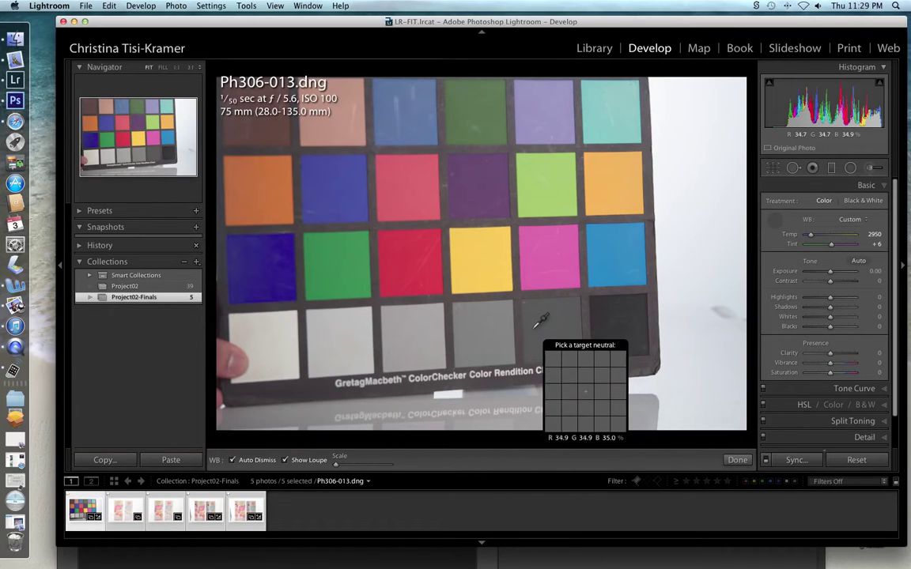
click(484, 348)
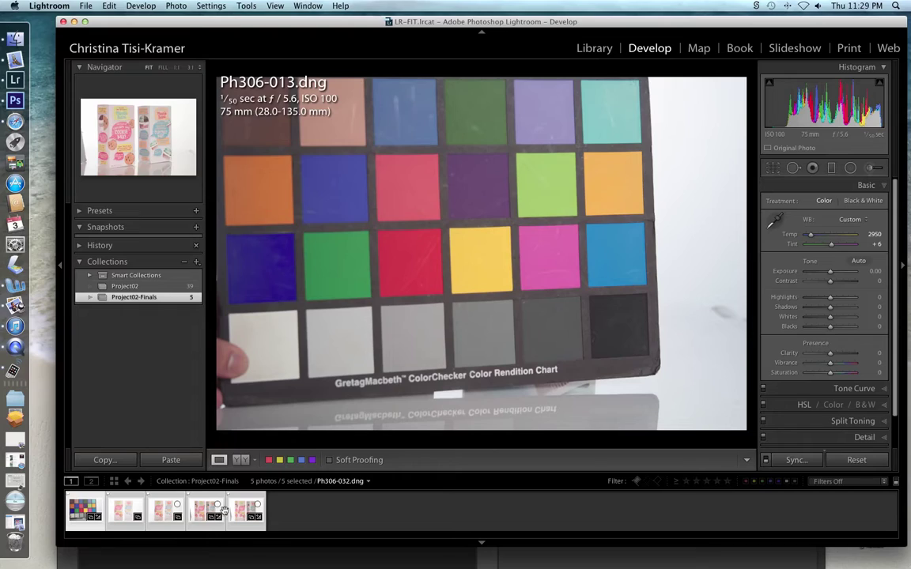
Synchronize only the White Balance setting from Ph306-013 to all photos in Project02-Finals
click(84, 514)
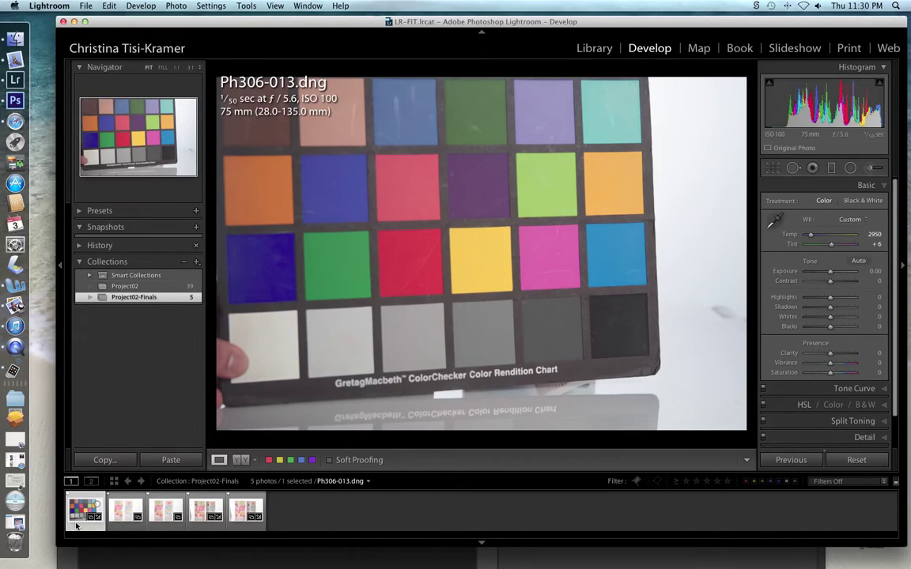
key(super+a)
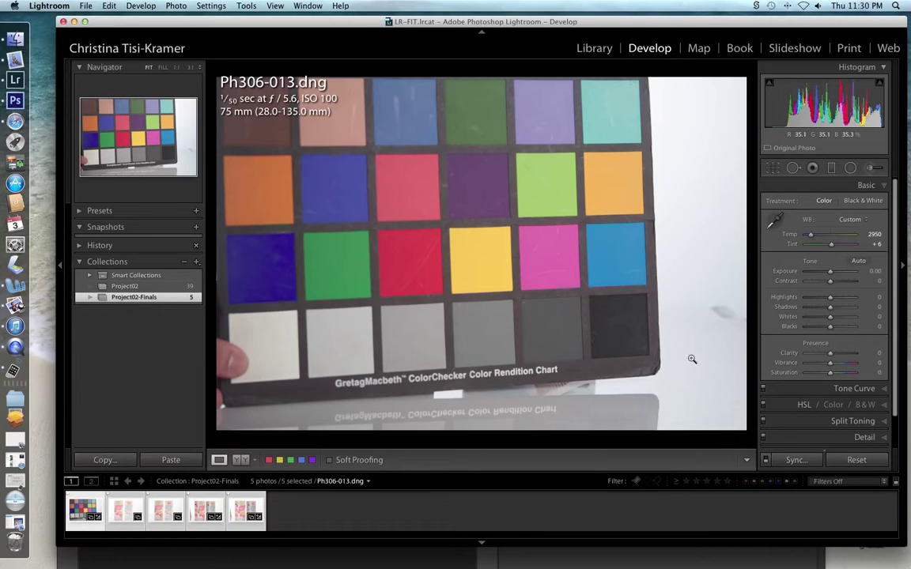
click(796, 460)
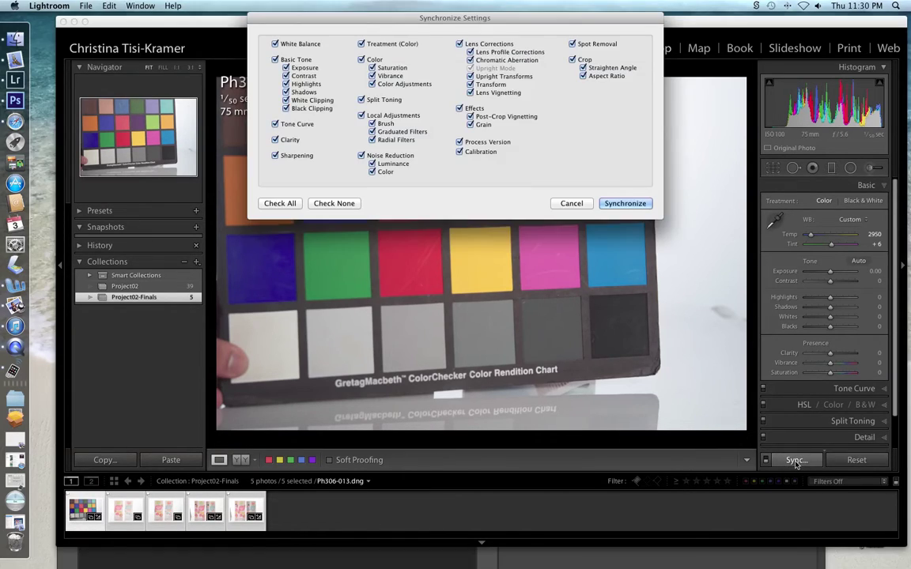
click(320, 204)
click(274, 44)
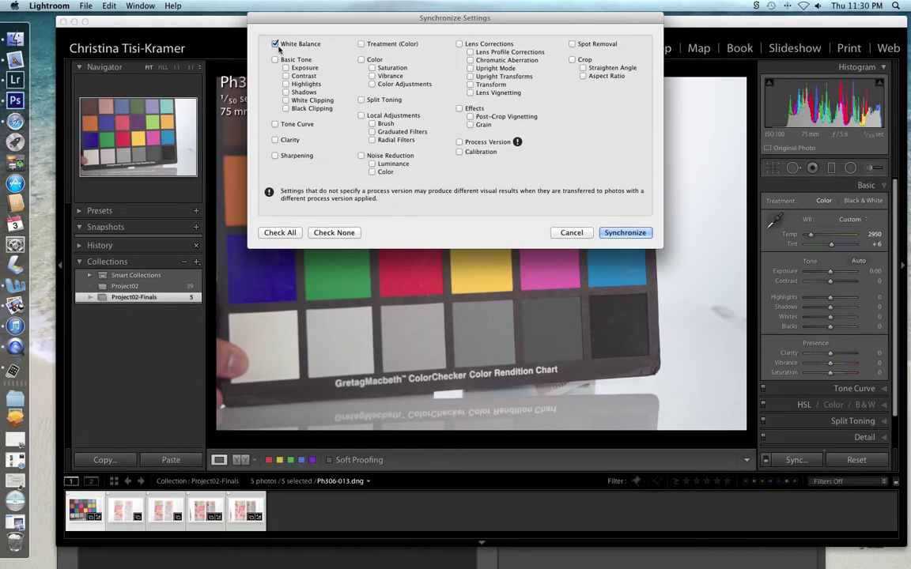
click(623, 233)
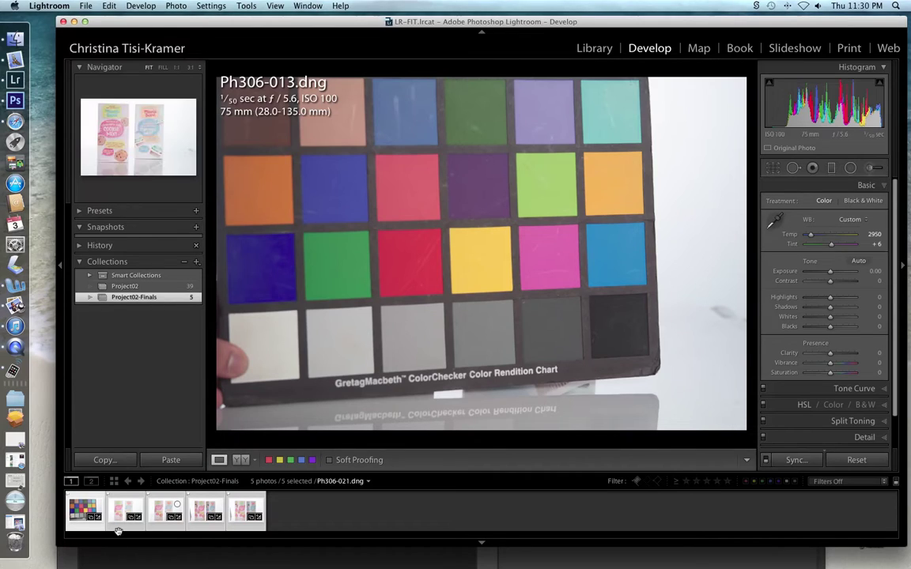
Review the box photos in Project02-Finals one after another in the Develop view, from Ph306-017 through Ph306-039
click(165, 510)
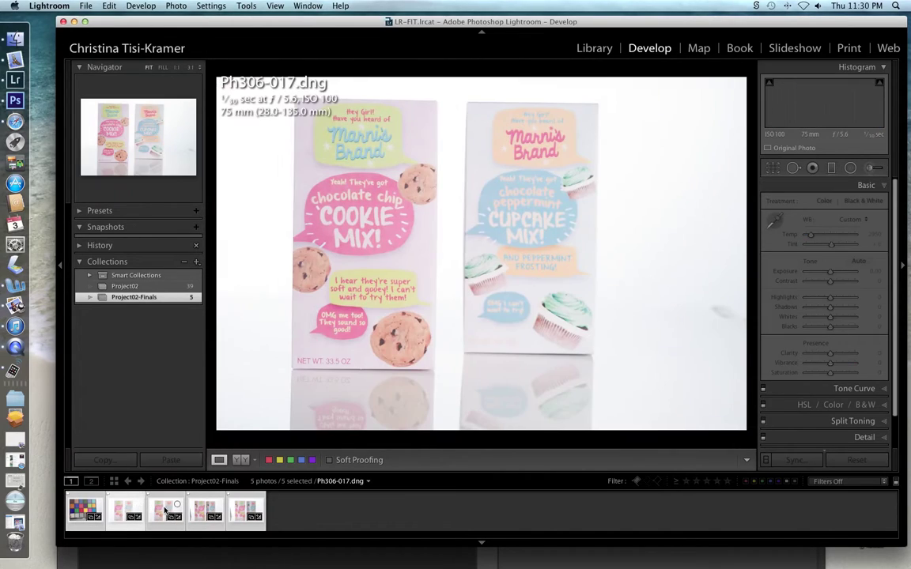
click(204, 510)
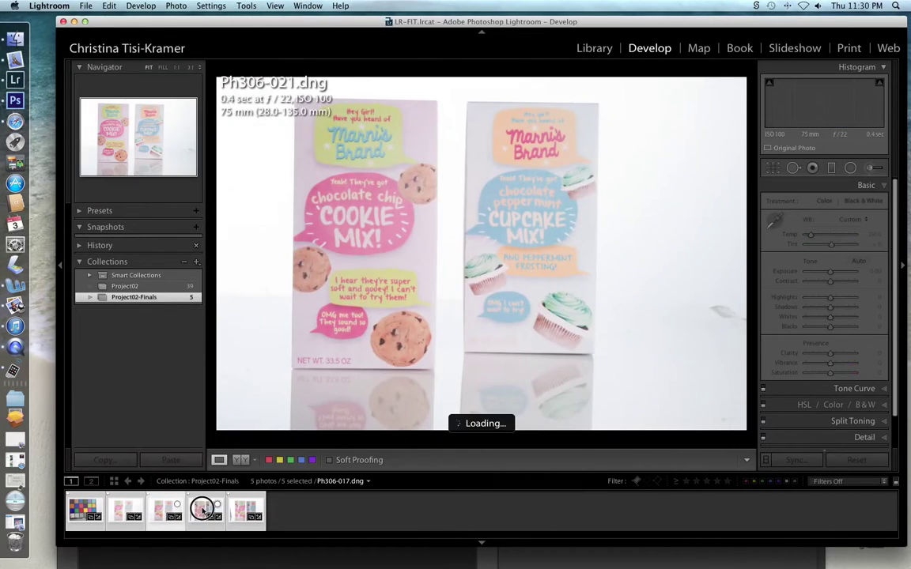
click(127, 506)
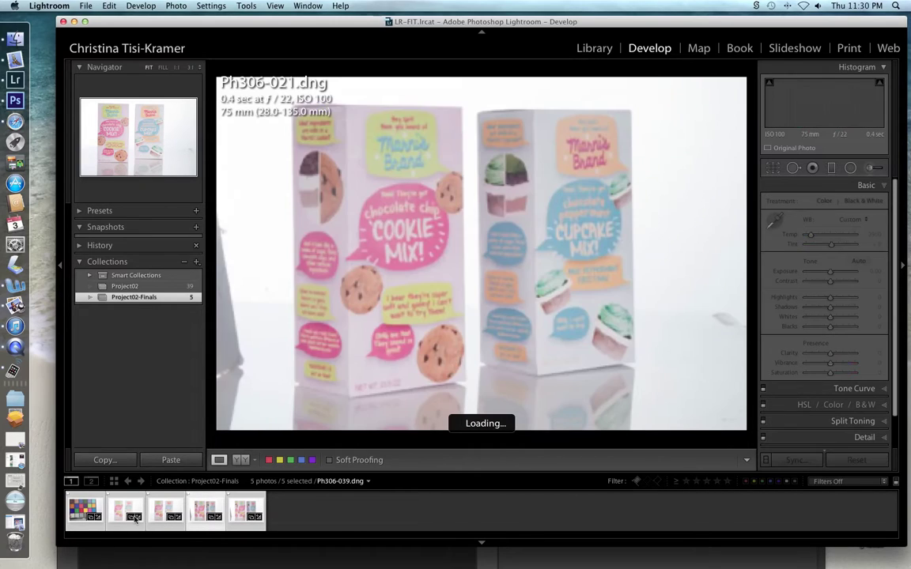
key(Right)
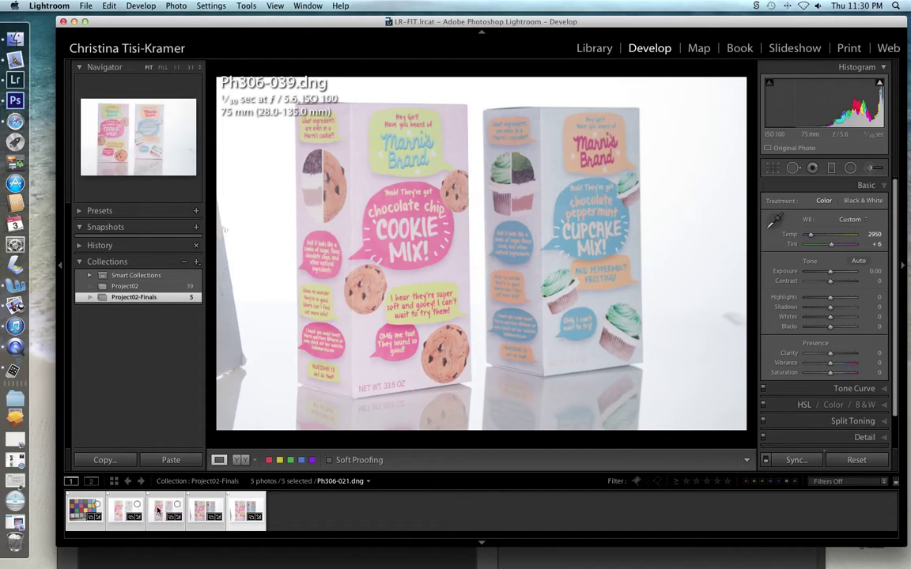
Compare the front-facing box shots Ph306-017 and Ph306-021 in the Develop view, ending on Ph306-021
click(153, 519)
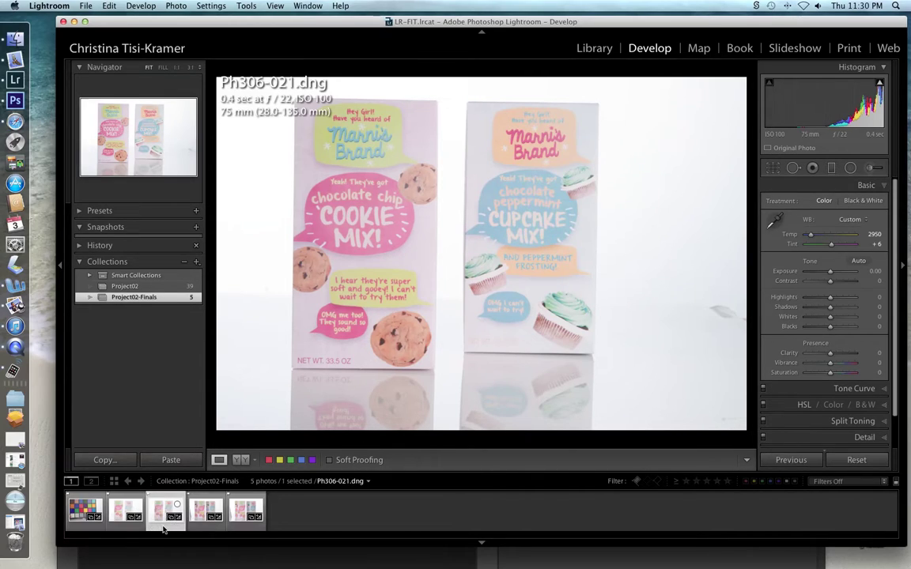
click(127, 512)
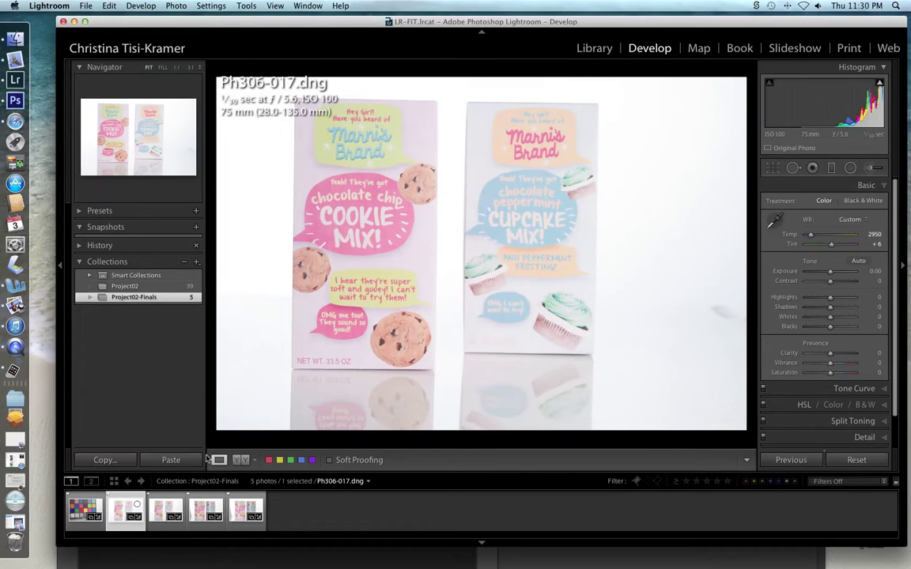
click(162, 507)
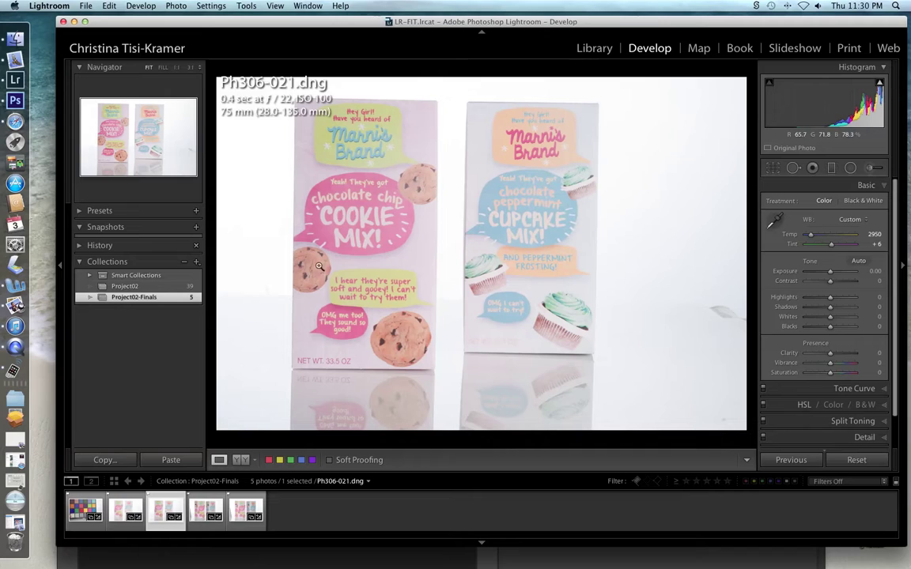
click(122, 512)
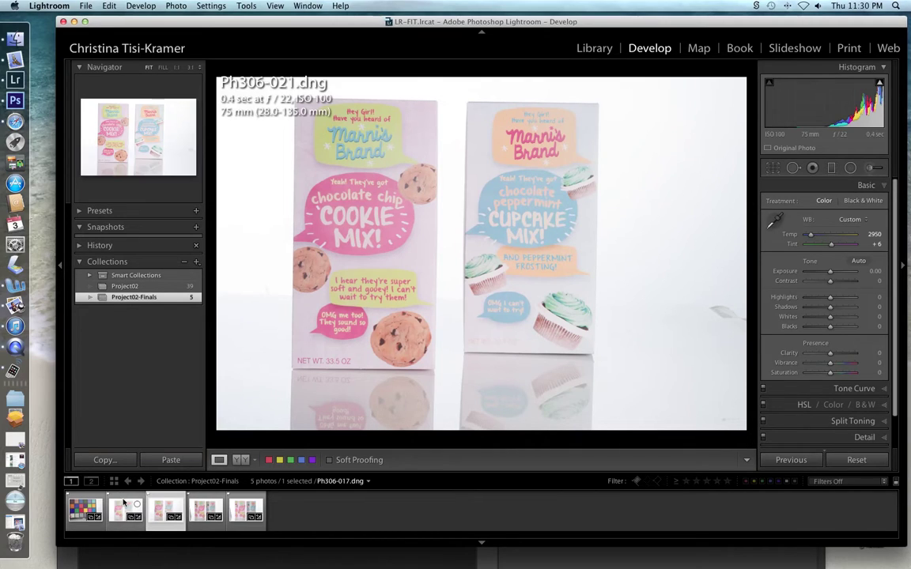
click(164, 512)
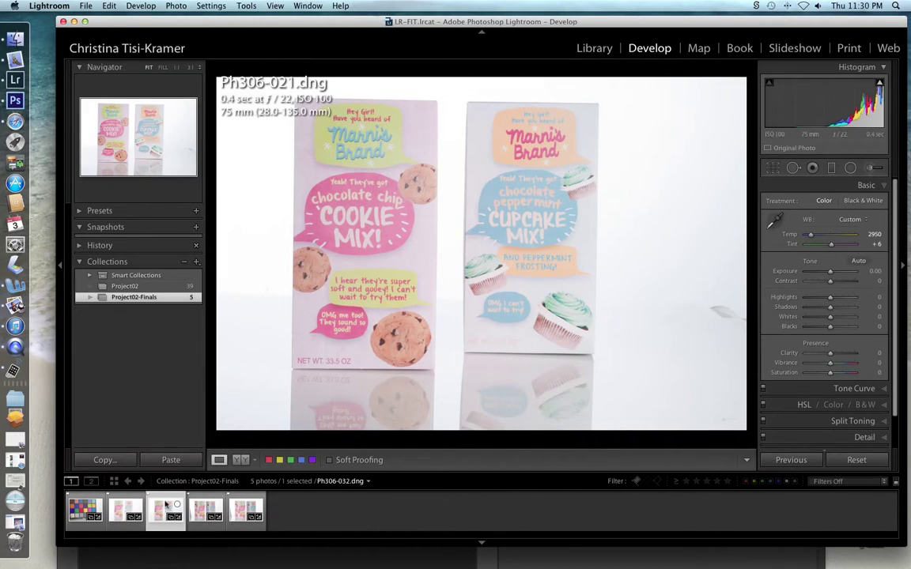
Survey Ph306-017 and Ph306-021 side by side in an enlarged view, and drop Ph306-017 so only Ph306-021 stays selected
super+click(124, 511)
key(n)
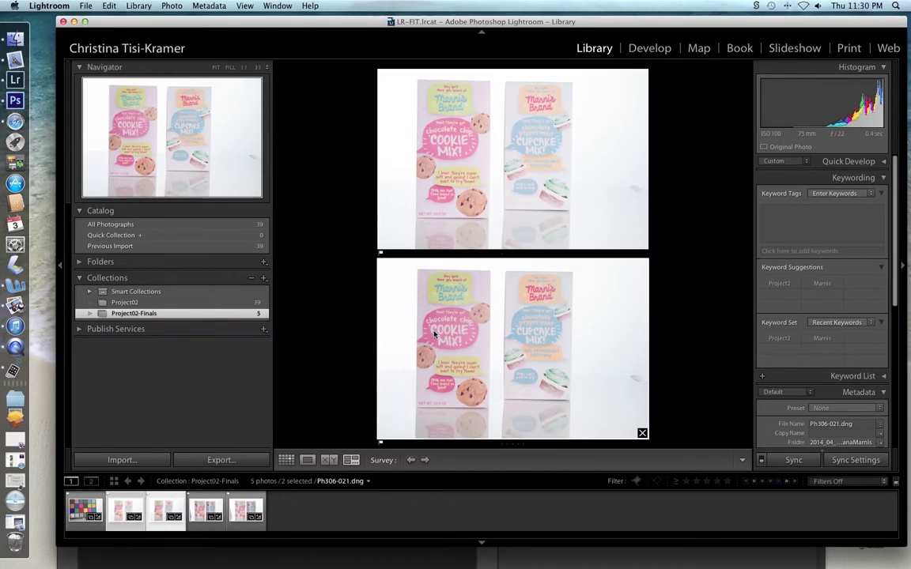
key(shift+Tab)
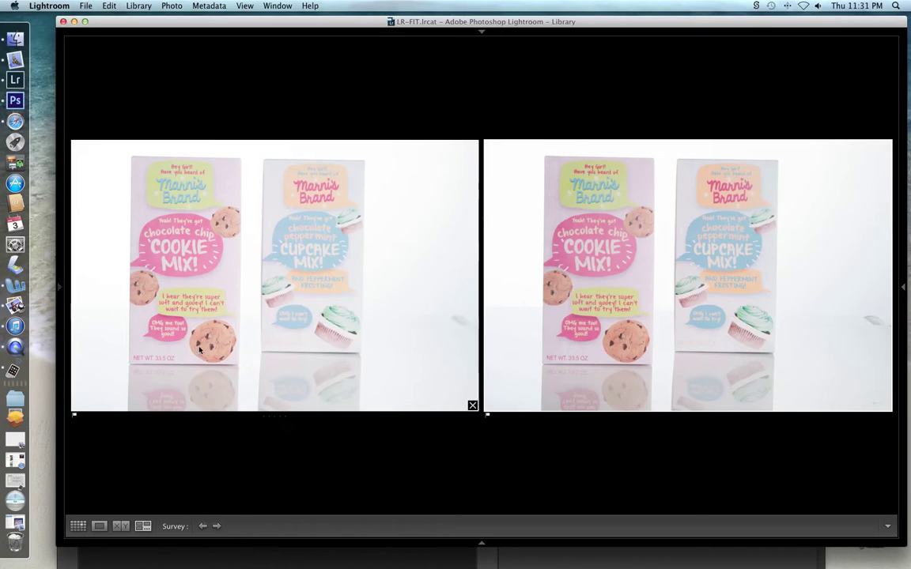
click(470, 405)
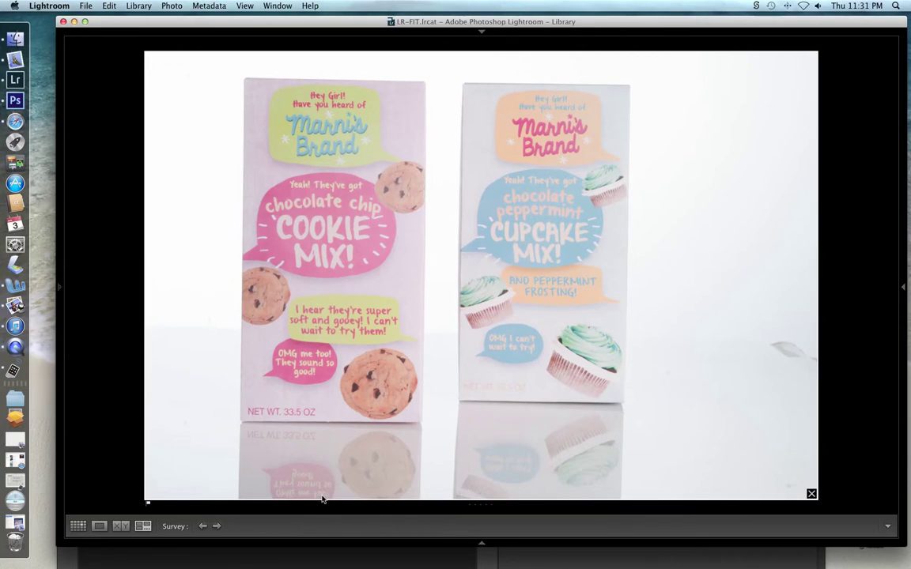
key(shift+Tab)
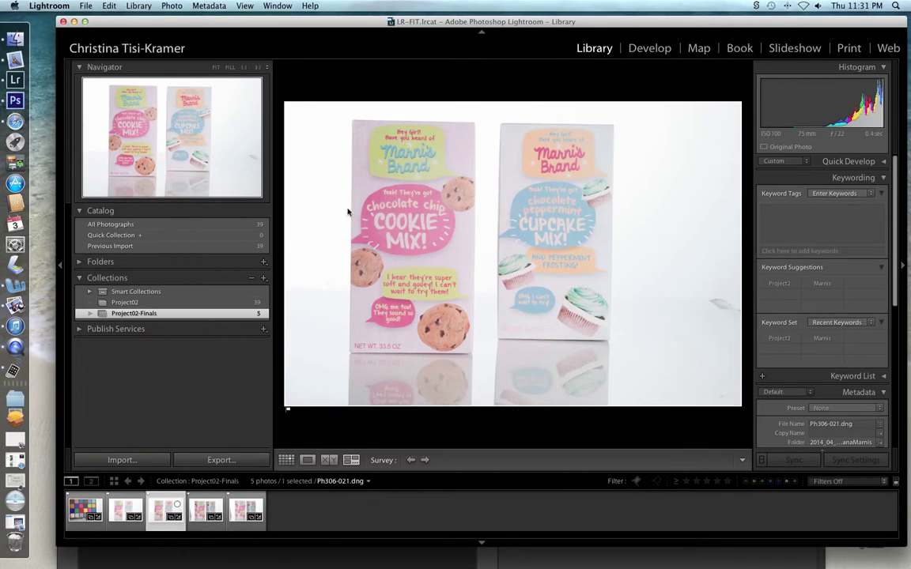
Enable Profile Corrections, Remove Chromatic Aberration and Constrain Crop for Ph306-021 in Develop, and apply the Full Upright correction
drag(457, 22, 398, 41)
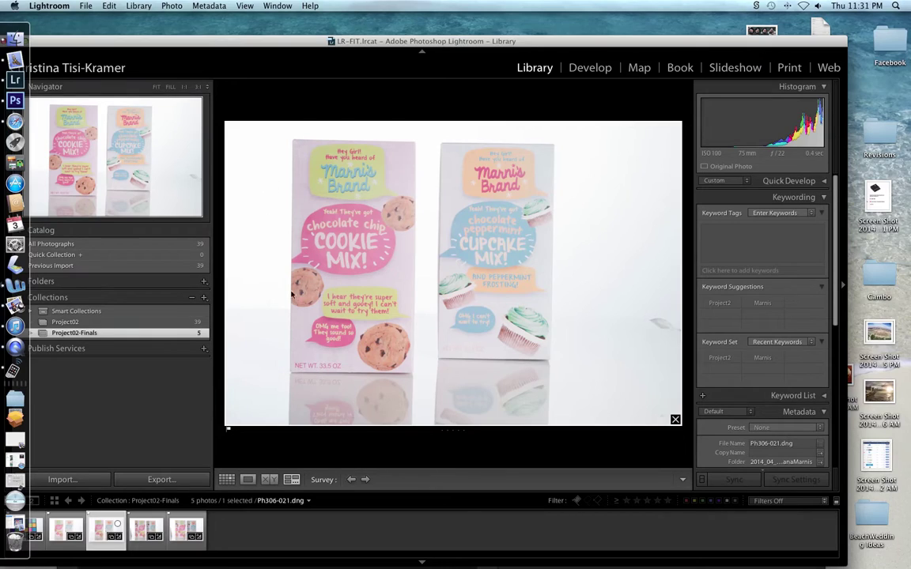
click(589, 69)
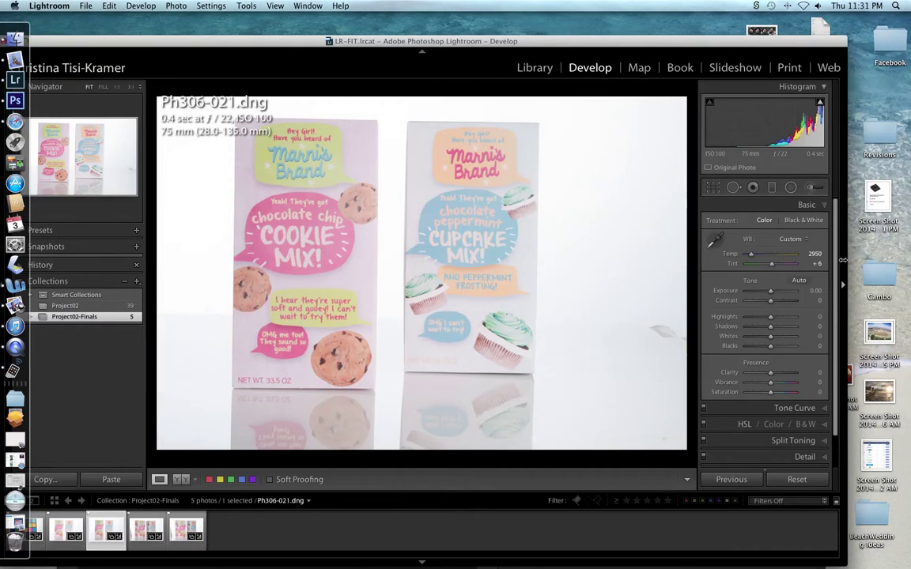
scroll(822, 419, down, 3)
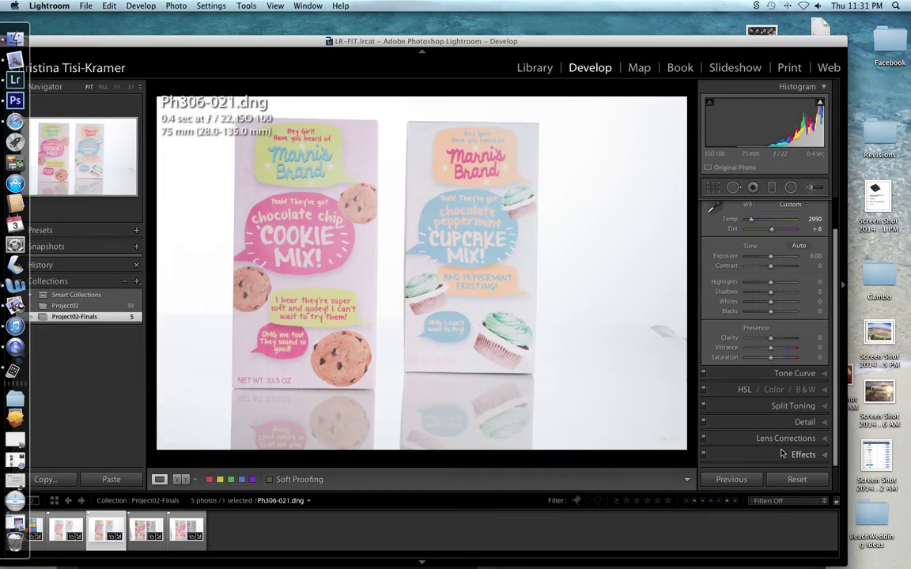
click(825, 446)
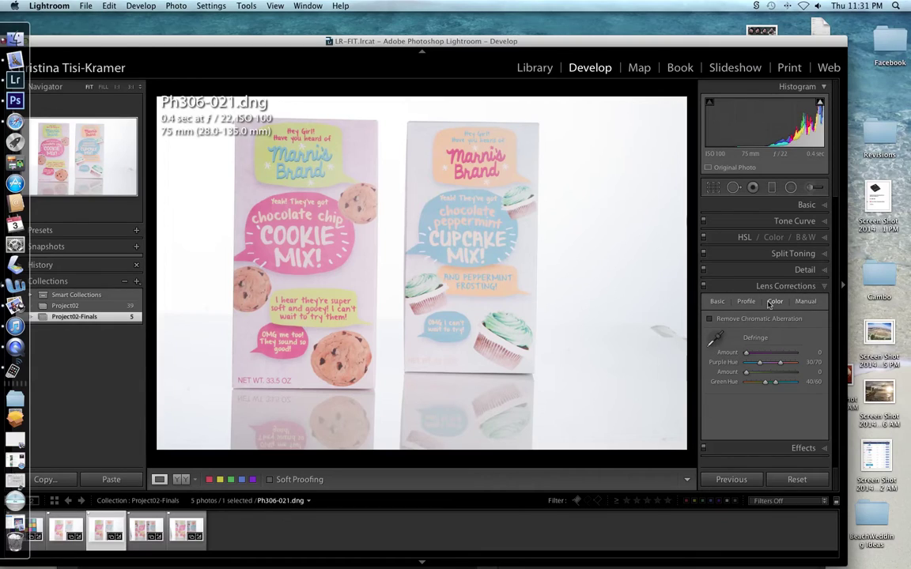
click(717, 304)
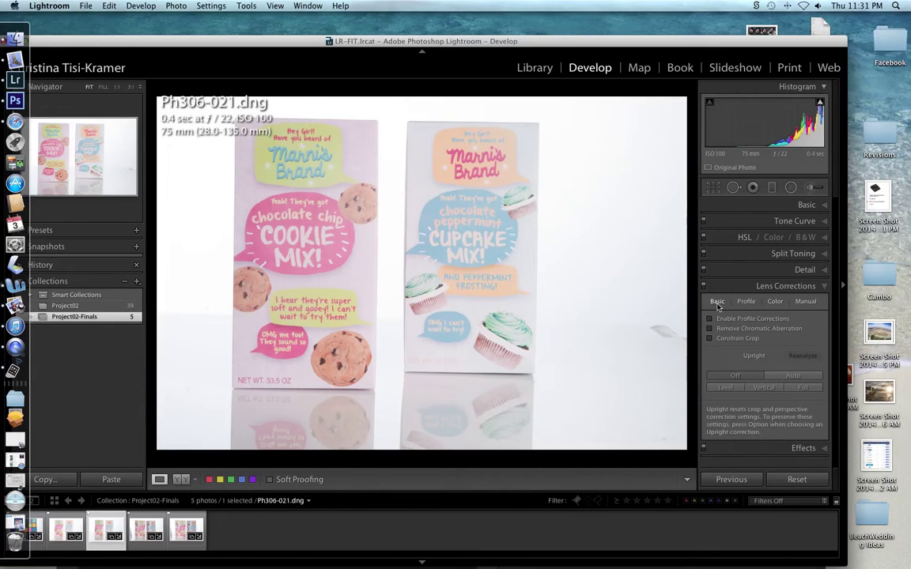
click(709, 319)
click(709, 329)
click(710, 338)
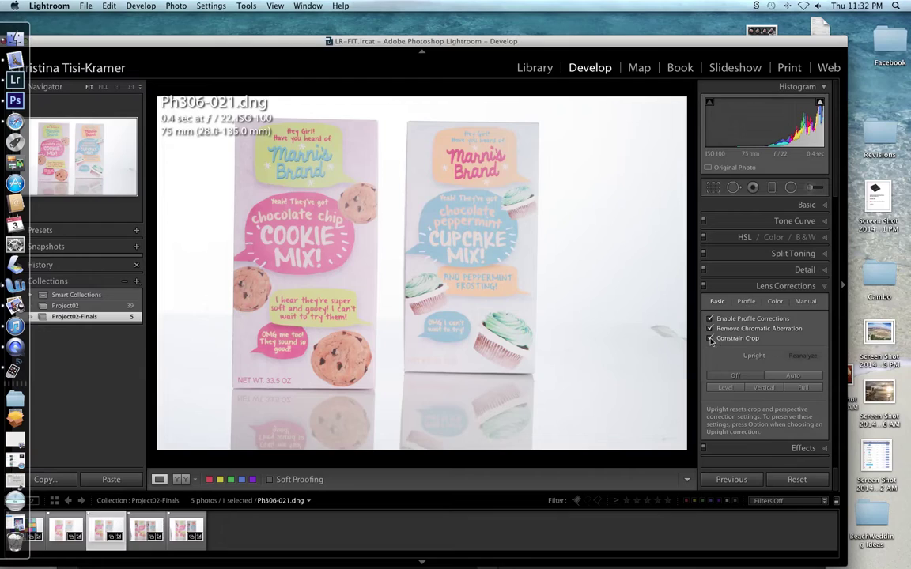
click(799, 388)
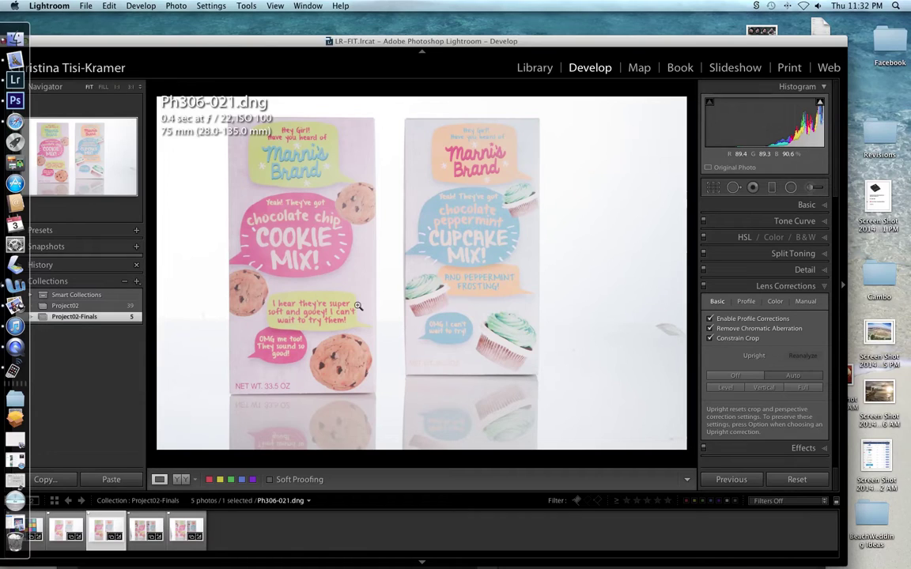
Toggle the Effects settings of Ph306-021 off and on repeatedly, and collapse the Lens Corrections settings
drag(423, 42, 492, 47)
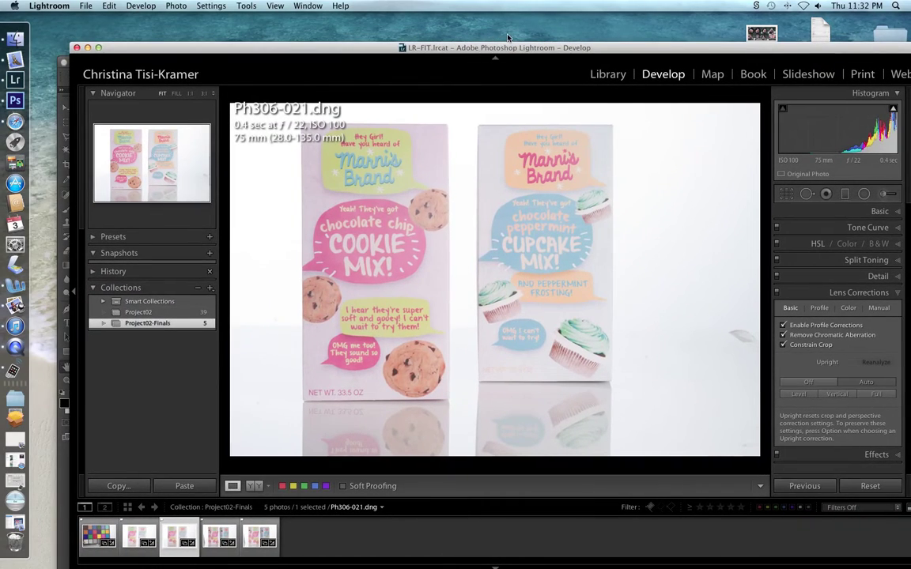
click(777, 458)
click(776, 455)
click(776, 456)
click(776, 456)
click(776, 457)
click(776, 456)
click(898, 293)
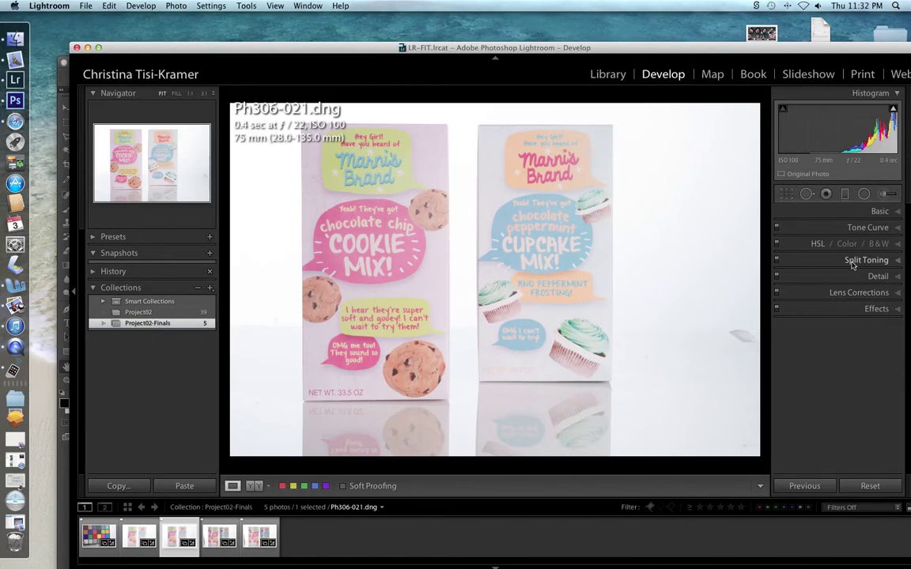
Switch Ph306-021 repeatedly between its before and after versions to examine the lens and perspective corrections
key(backslash)
key(backslash)
key(backslash)
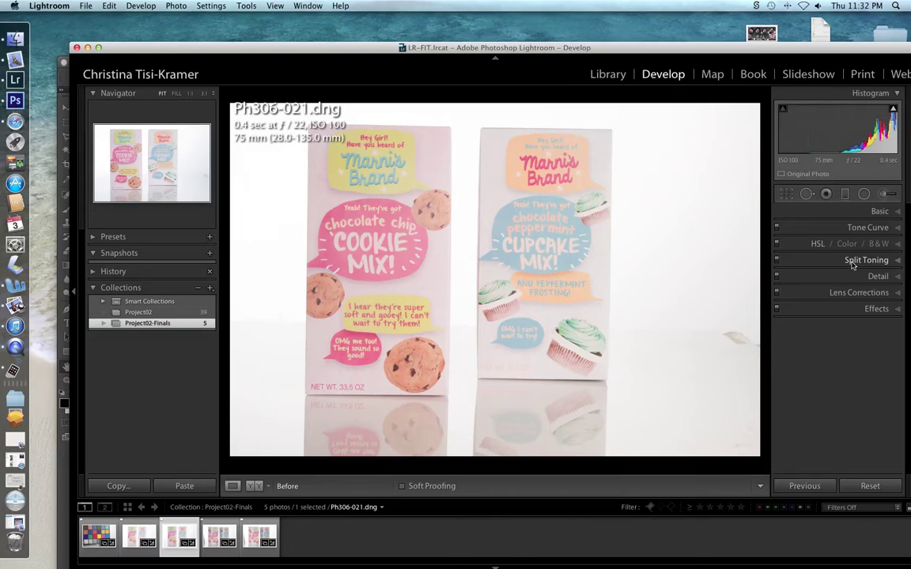
key(backslash)
key(backslash)
key(backslash)
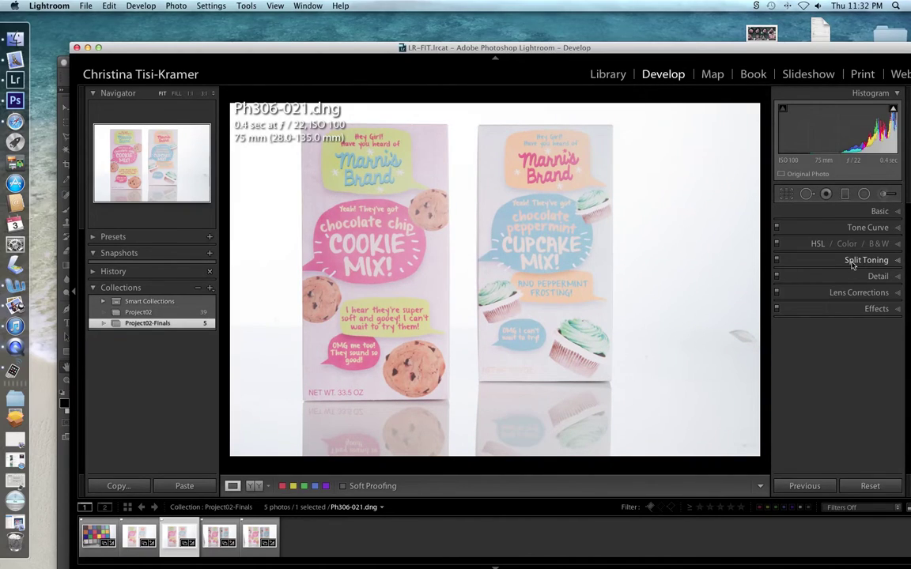
key(backslash)
key(backslash)
key(backslash)
key(backslash)
Expand the Basic adjustments for Ph306-021 and turn on the highlight clipping warning in the histogram
drag(599, 53, 538, 36)
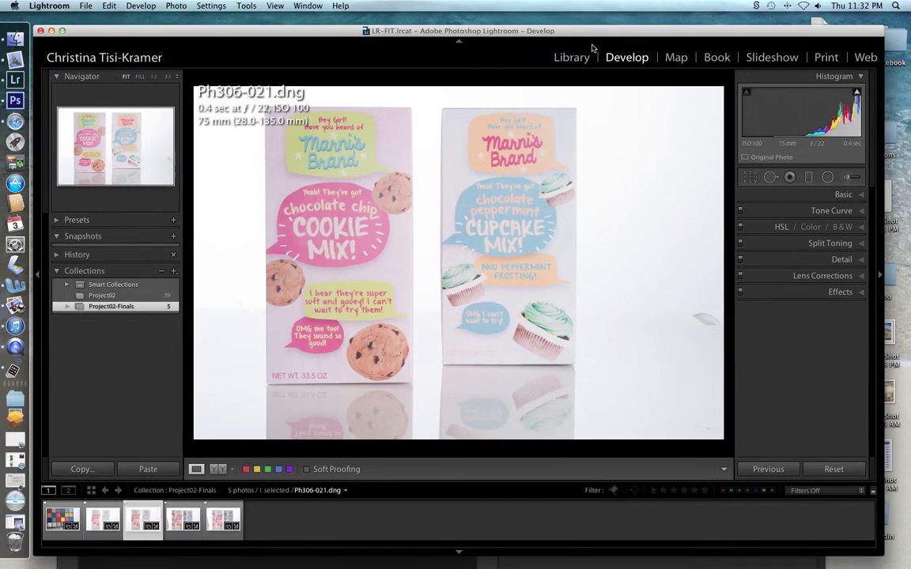
click(861, 198)
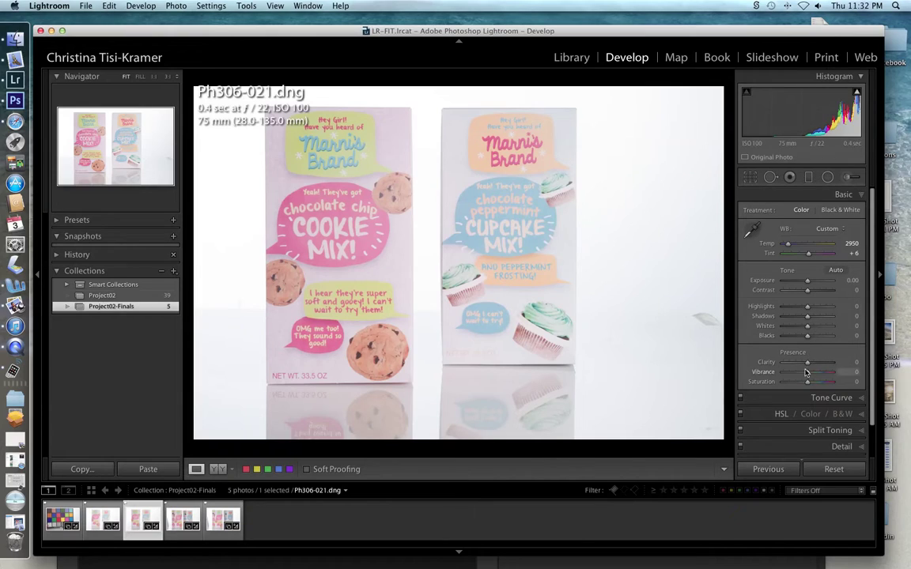
click(856, 93)
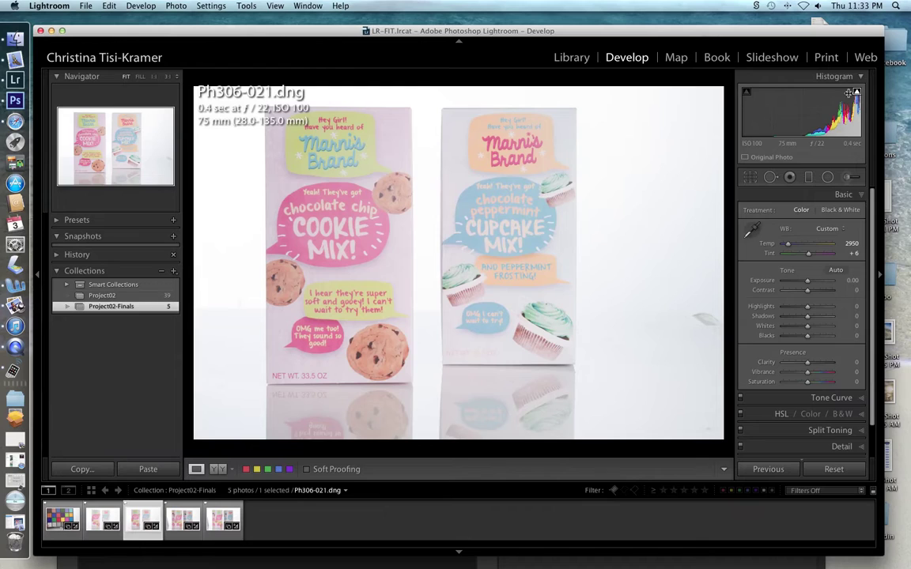
drag(459, 33, 479, 38)
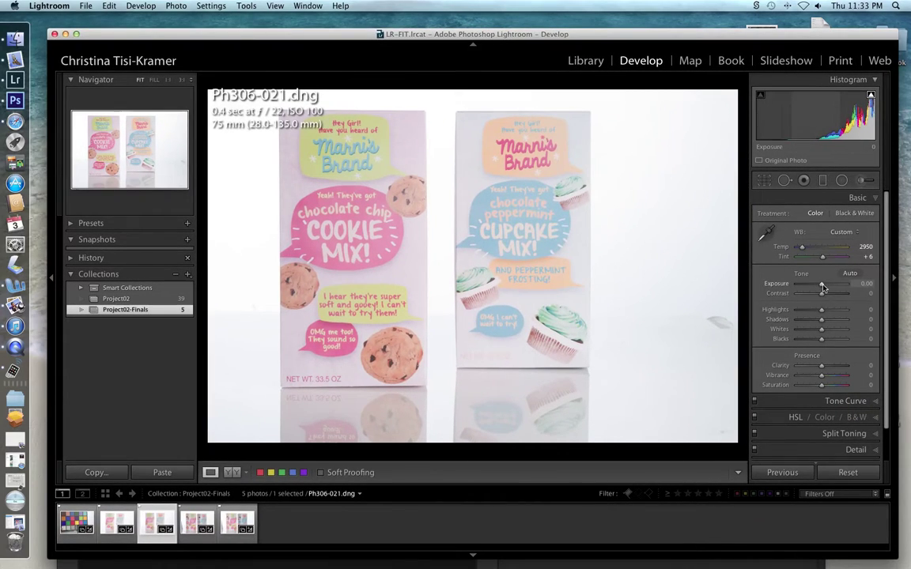
Test exposures of +0.75 and +0.35 on Ph306-021 against the highlight clipping warning, and set Exposure to +0.05
drag(823, 289, 824, 287)
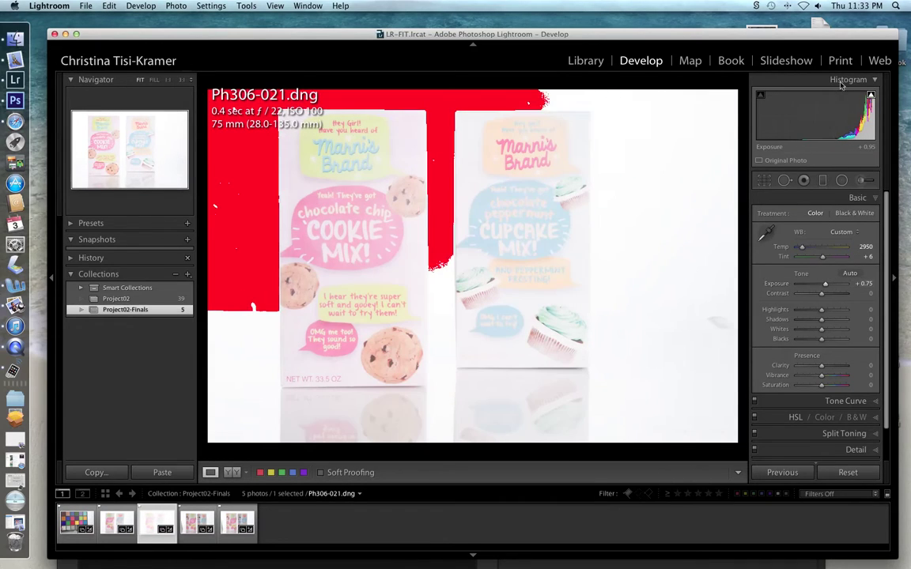
click(870, 95)
click(870, 95)
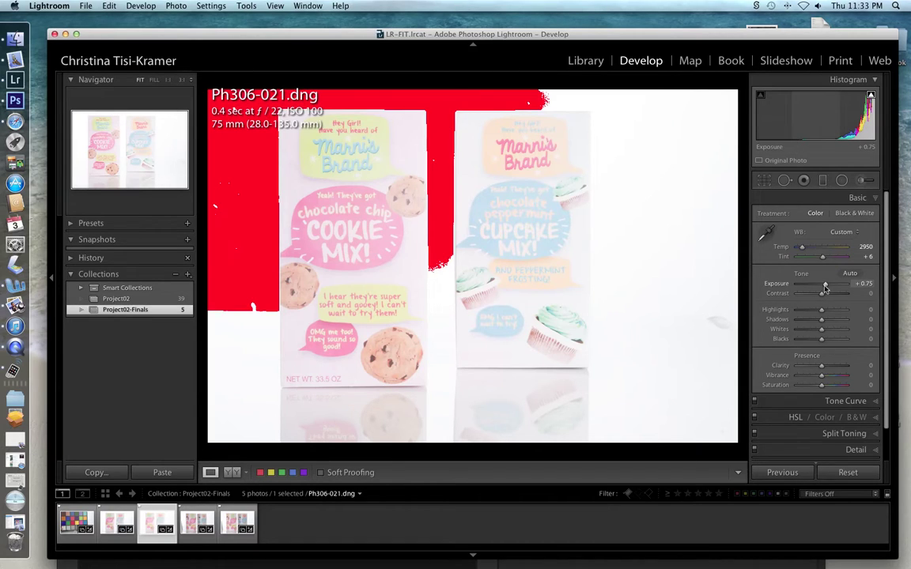
drag(825, 289, 823, 287)
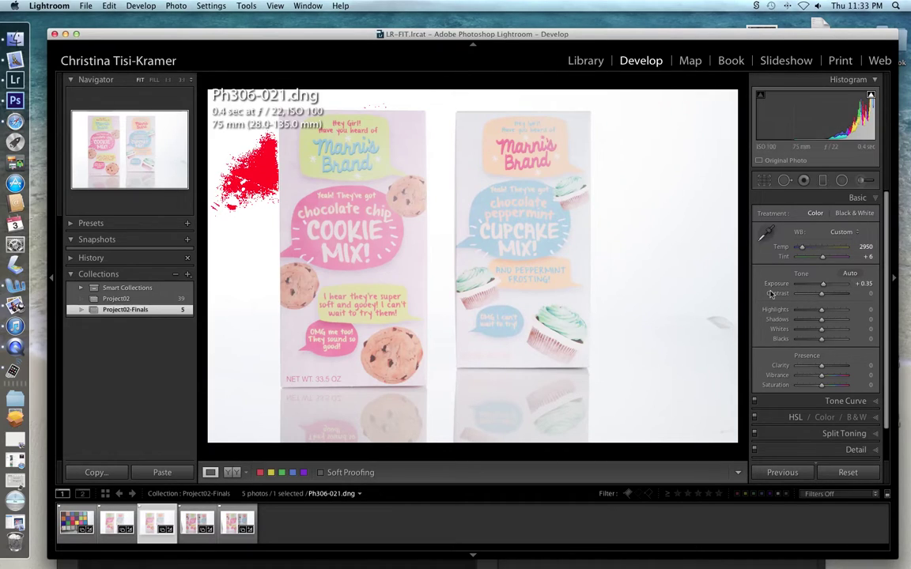
drag(823, 286, 820, 286)
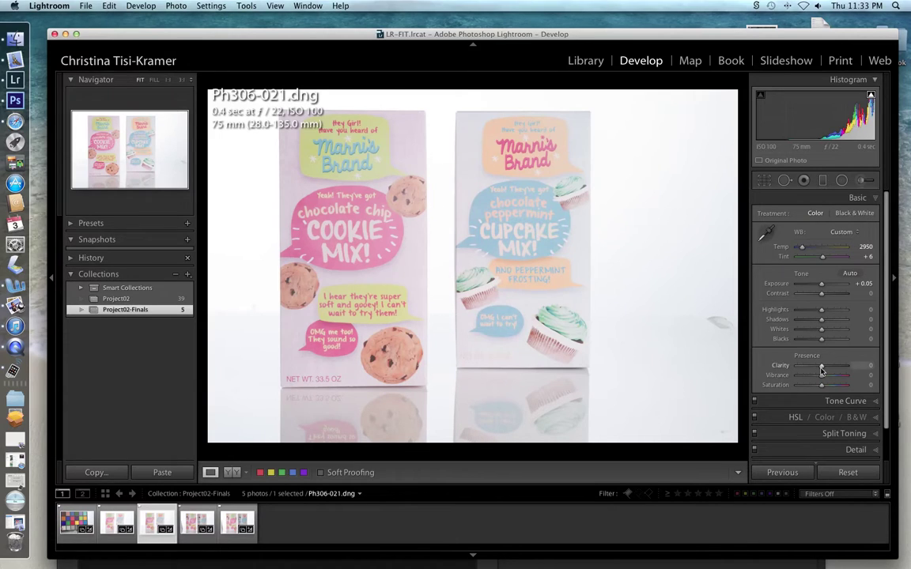
Set Clarity to +18 and Vibrance to +43 for Ph306-021, and compare its before and after versions
drag(822, 369, 832, 376)
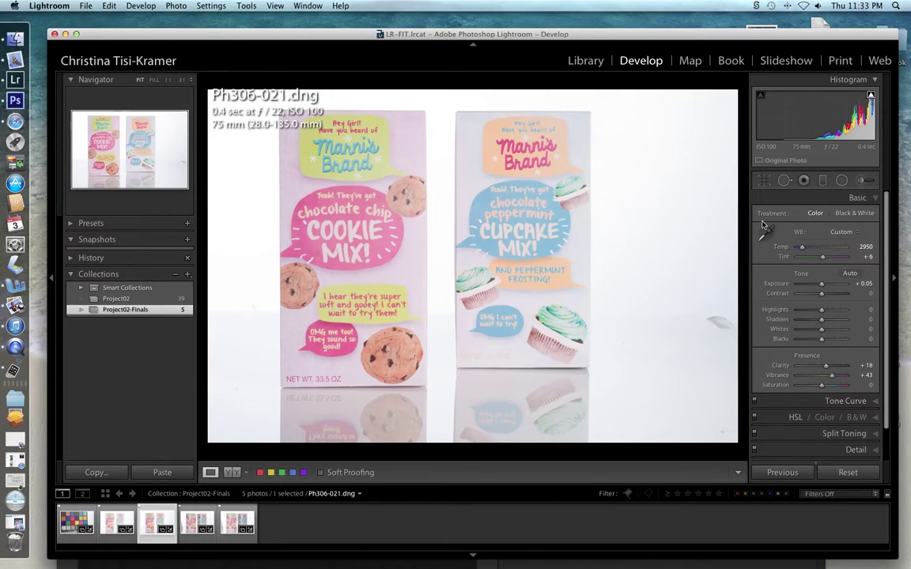
key(backslash)
key(backslash)
key(backslash)
key(backslash)
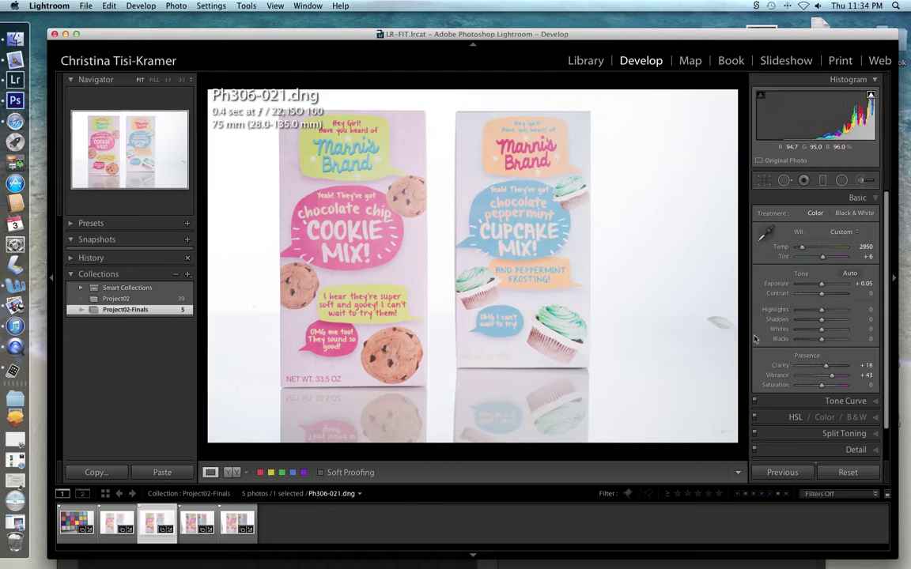
Use the HSL targeted adjustment tool on the photo to raise Saturation to +40 for Blue and +31 for Purple
click(795, 418)
click(795, 247)
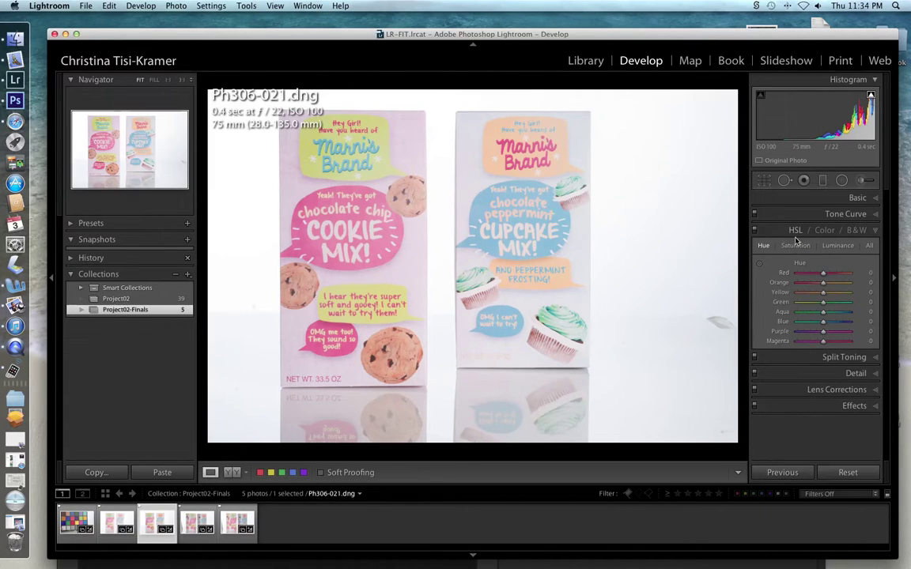
click(760, 266)
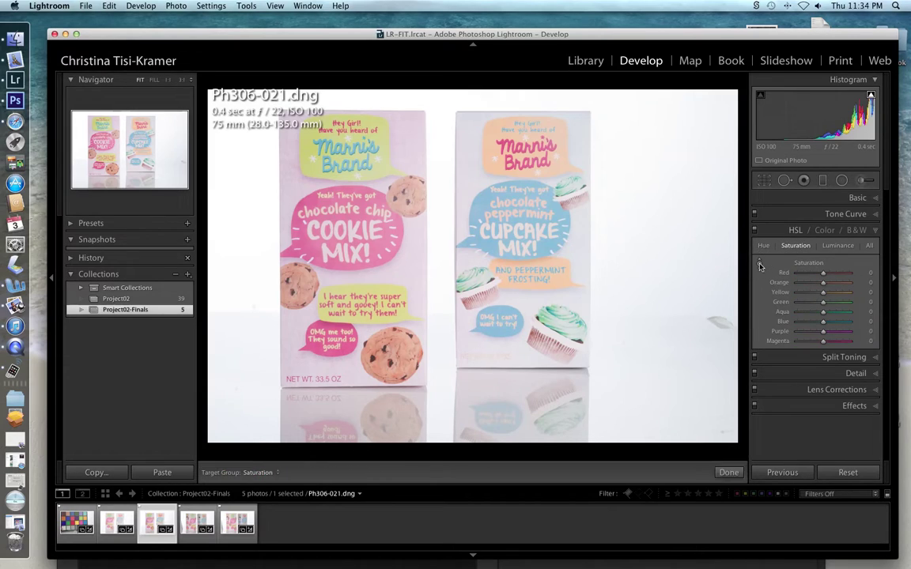
drag(421, 149, 421, 131)
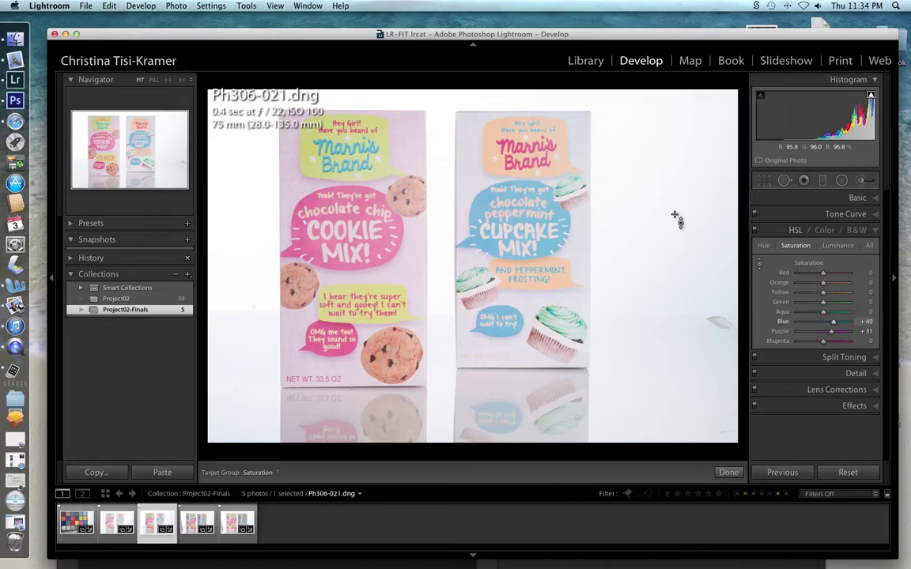
Raise HSL Saturation to +78 for Blue and +6 for Aqua with targeted adjustment, and put the targeting tool away
key(backslash)
key(backslash)
key(backslash)
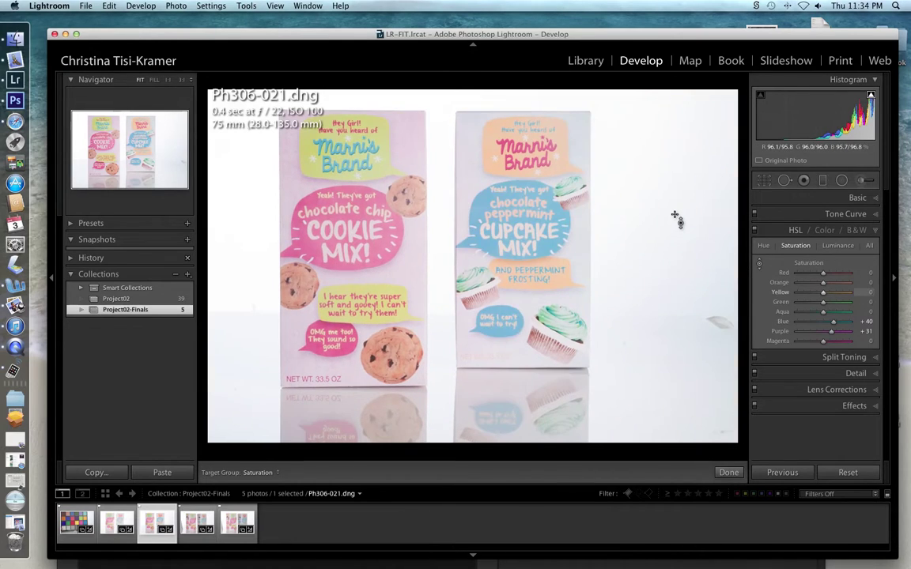
key(backslash)
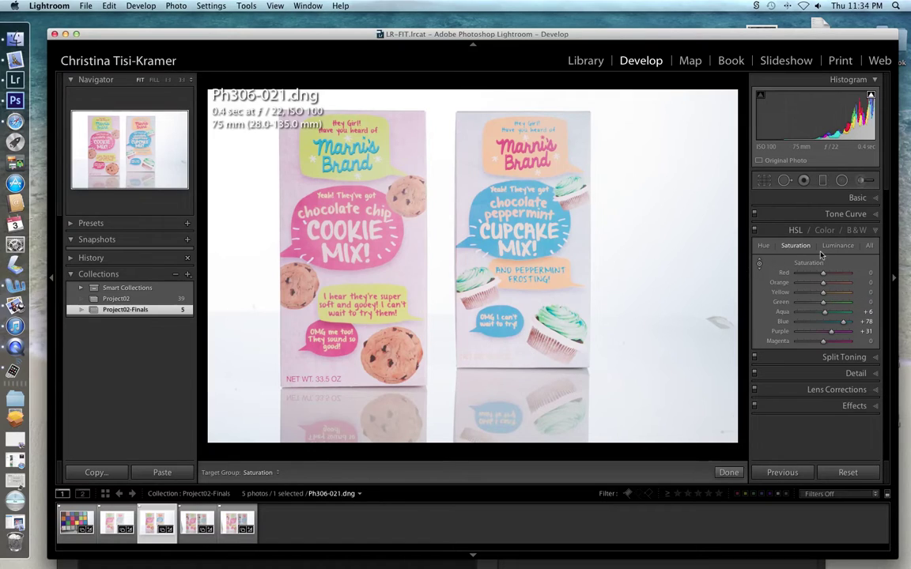
click(760, 266)
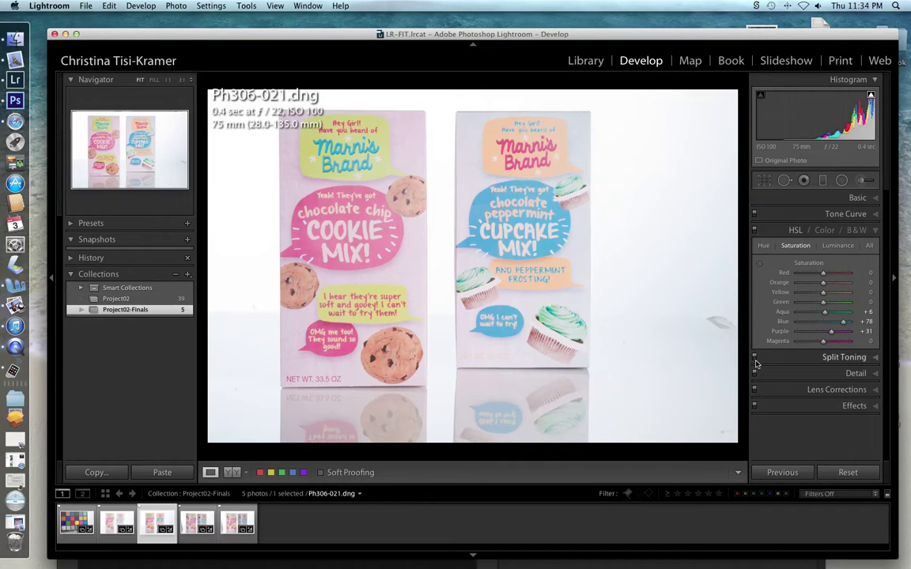
Turn the HSL adjustments off and on repeatedly to compare the package colors, and collapse the HSL settings
click(754, 230)
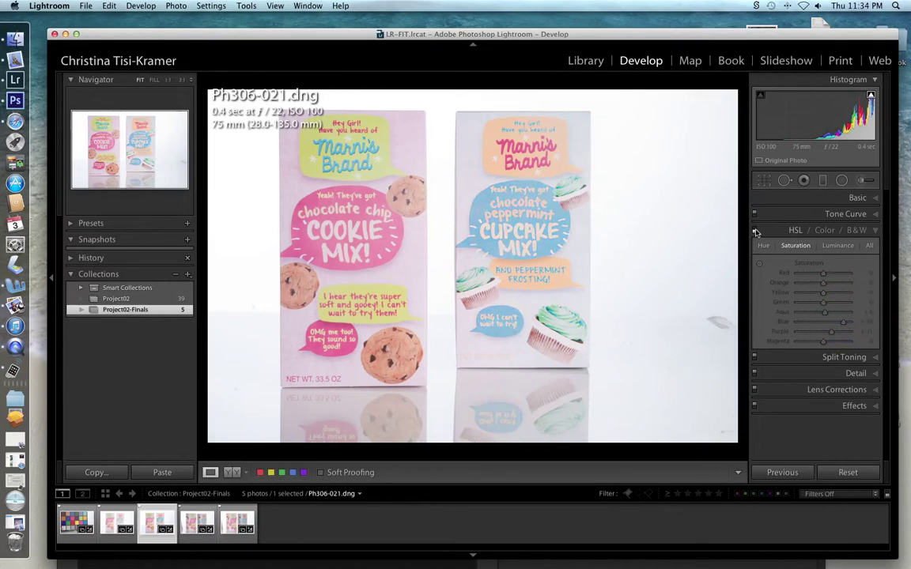
click(754, 230)
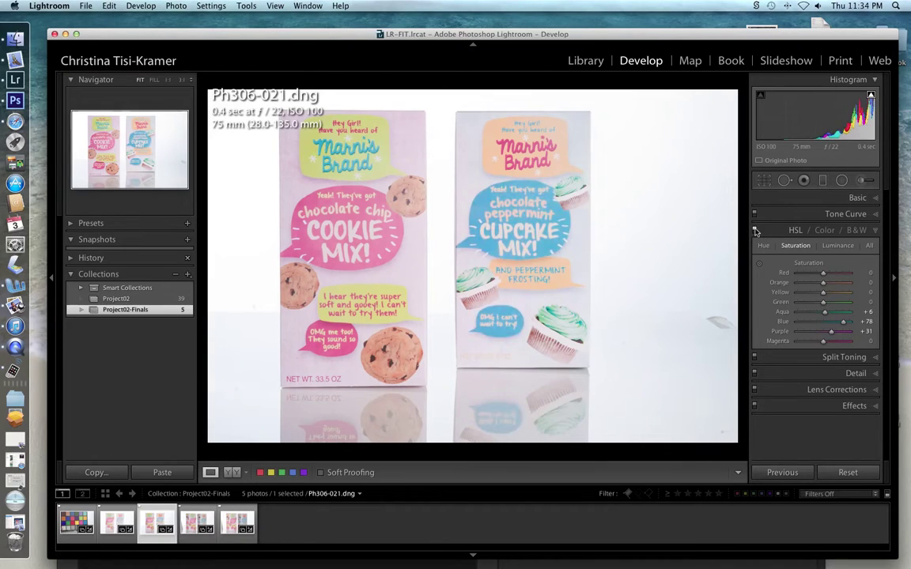
click(754, 230)
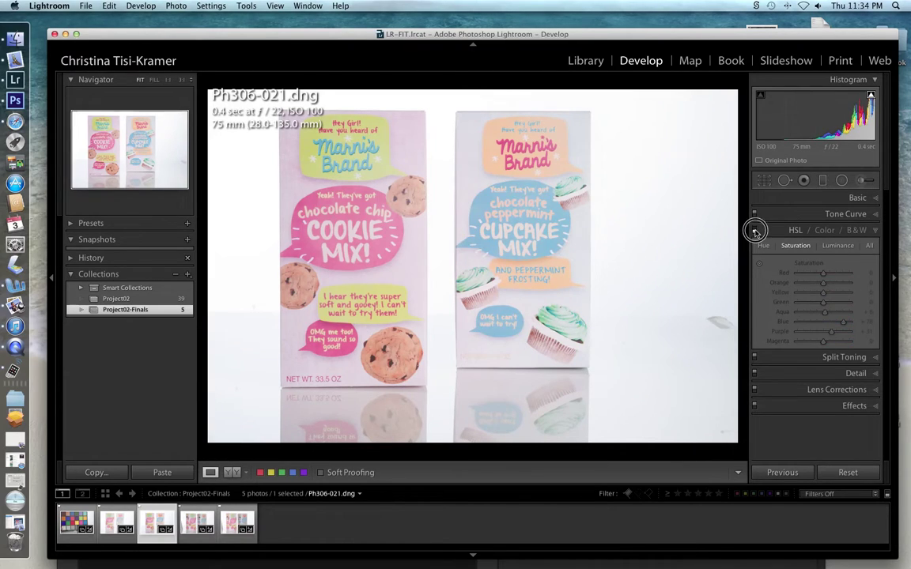
click(754, 230)
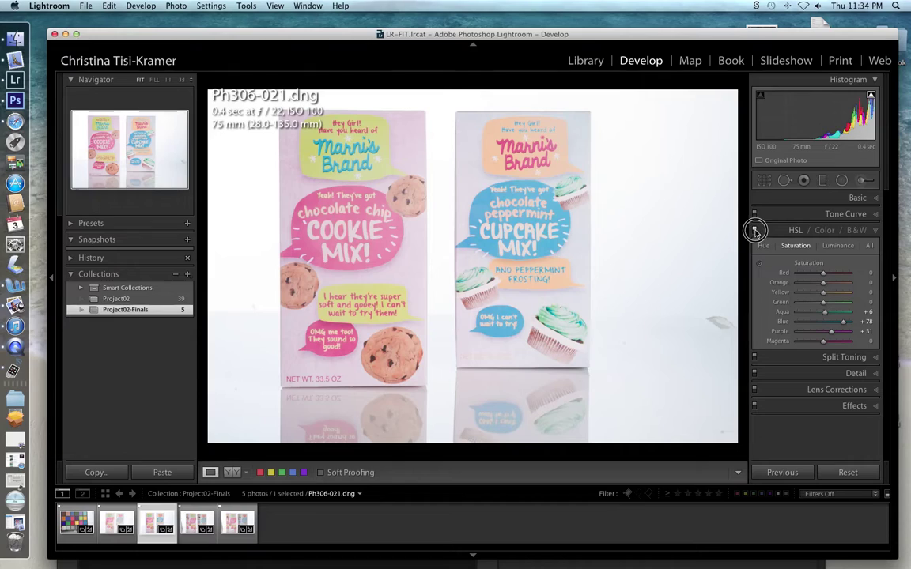
click(754, 230)
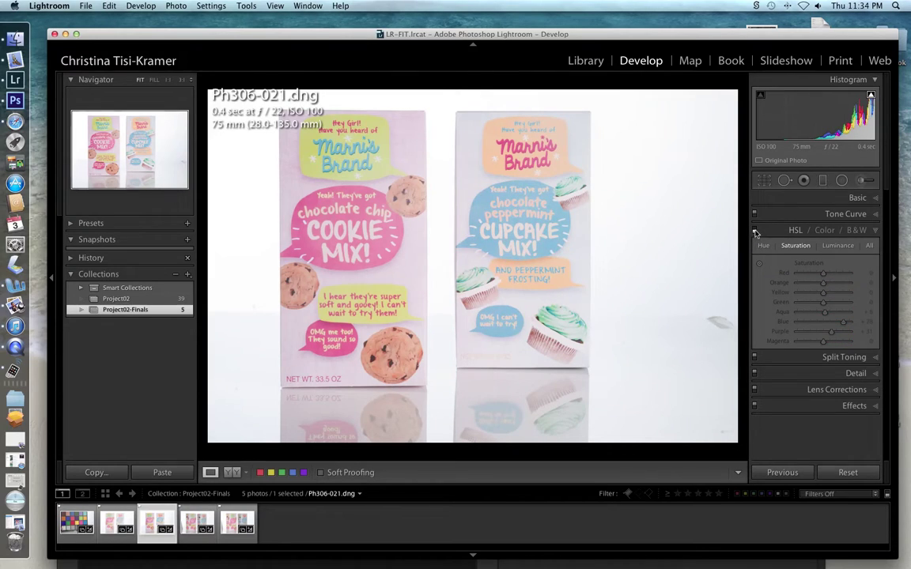
click(755, 230)
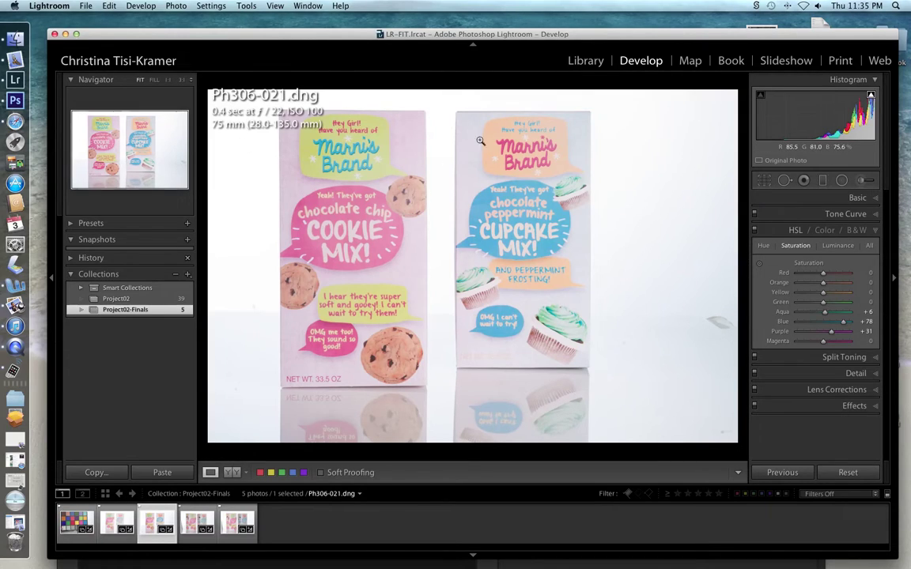
click(874, 230)
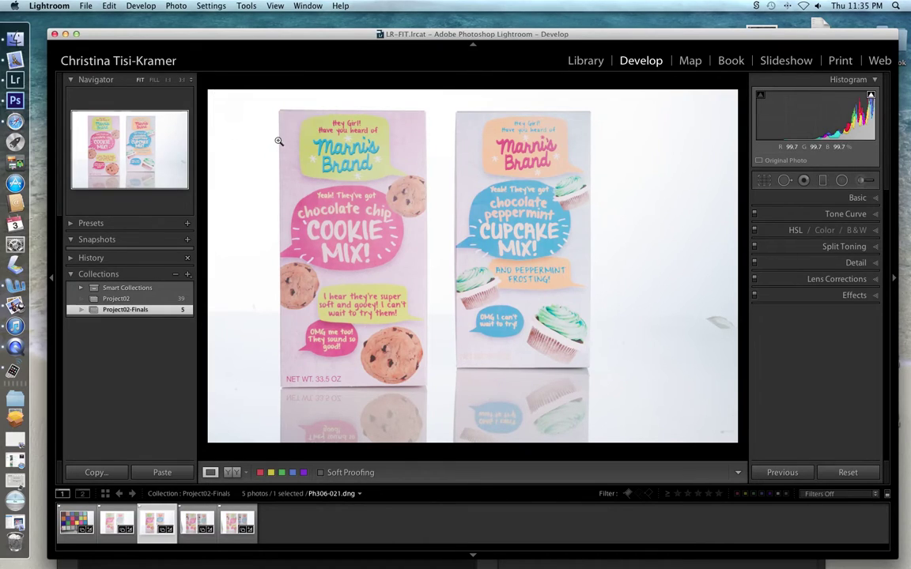
drag(481, 34, 501, 47)
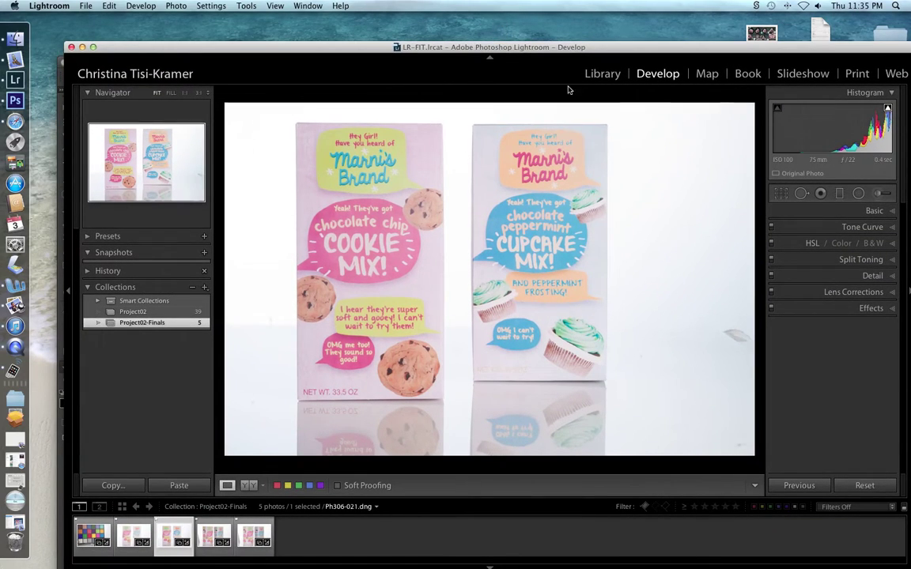
drag(604, 46, 581, 33)
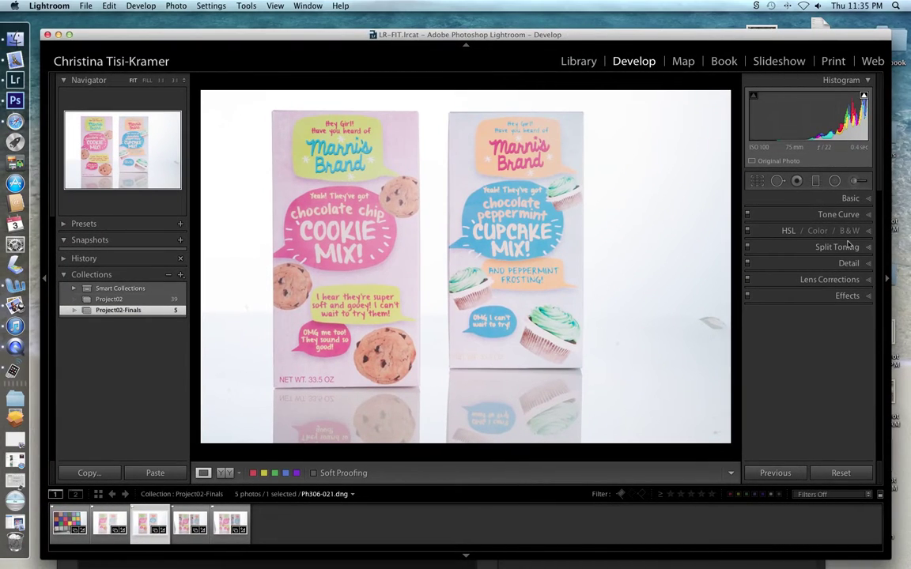
Test Highlights at +32 in the Basic adjustments against the highlight clipping warning
click(868, 199)
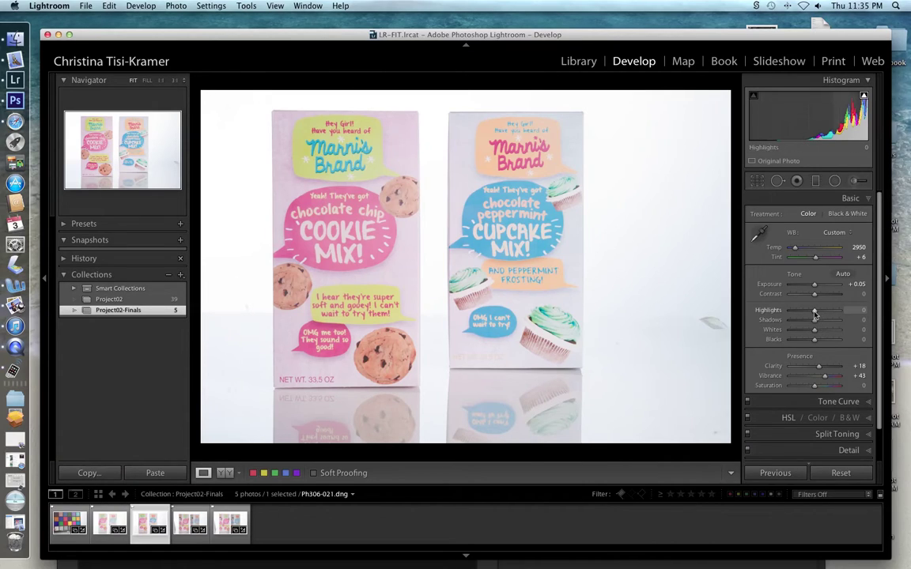
drag(815, 315, 818, 313)
drag(823, 312, 822, 312)
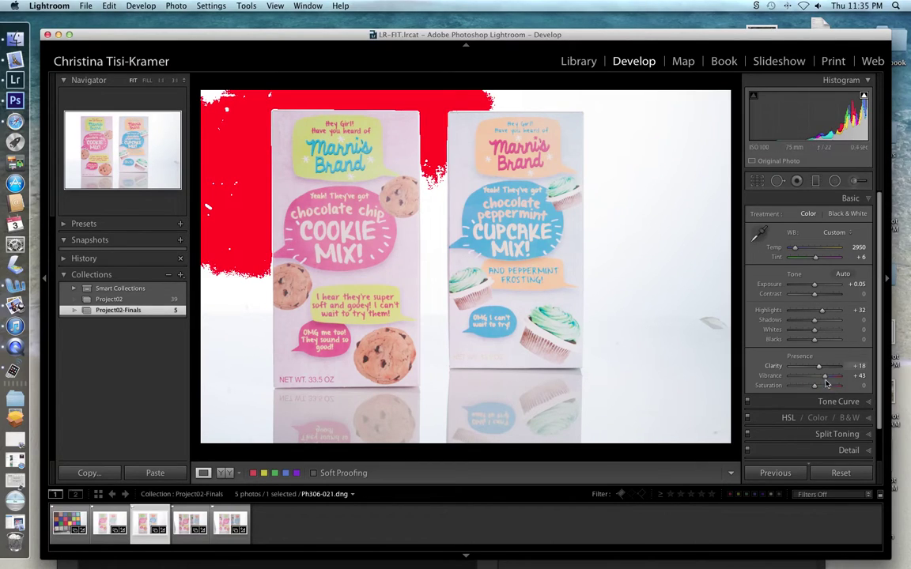
Test Lights at +33 in the Tone Curve against the highlight clipping warning, and reset it
click(870, 405)
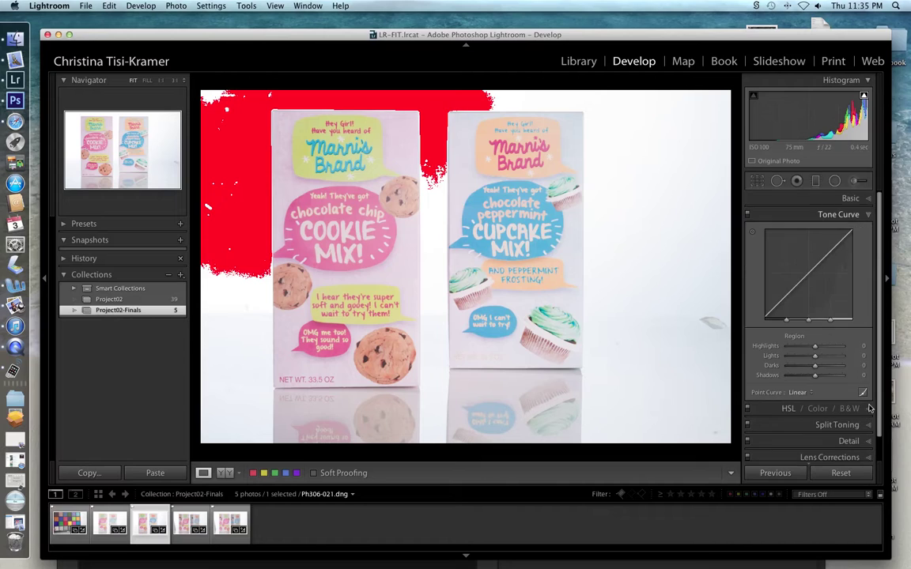
drag(815, 361, 823, 360)
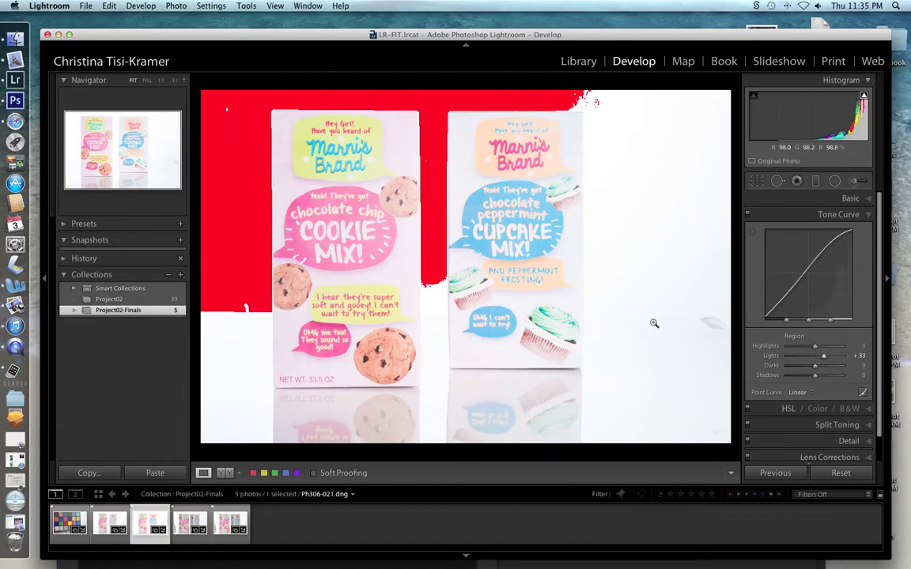
double_click(823, 358)
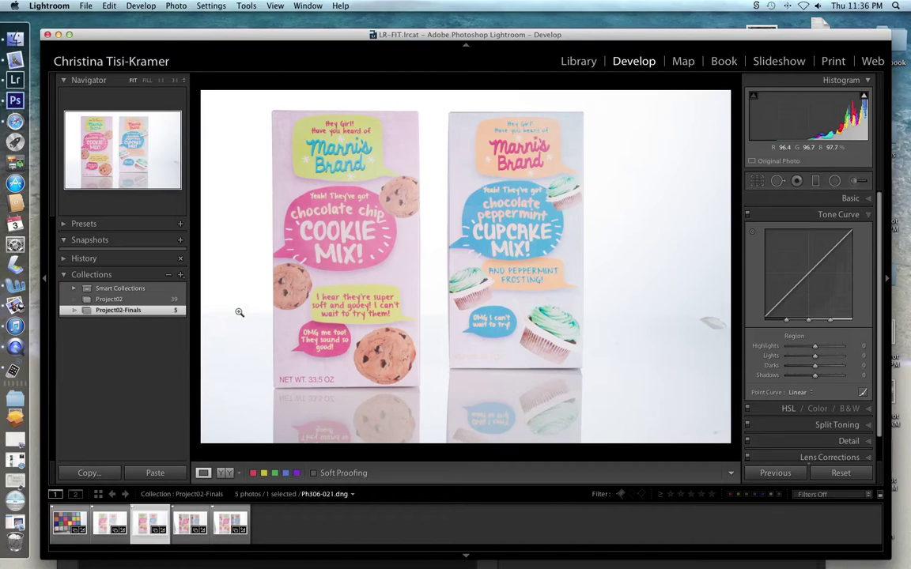
Apply a graduated filter with Exposure 0.82 and Highlights 100 from the photo's left edge into the cookie mix box
click(818, 182)
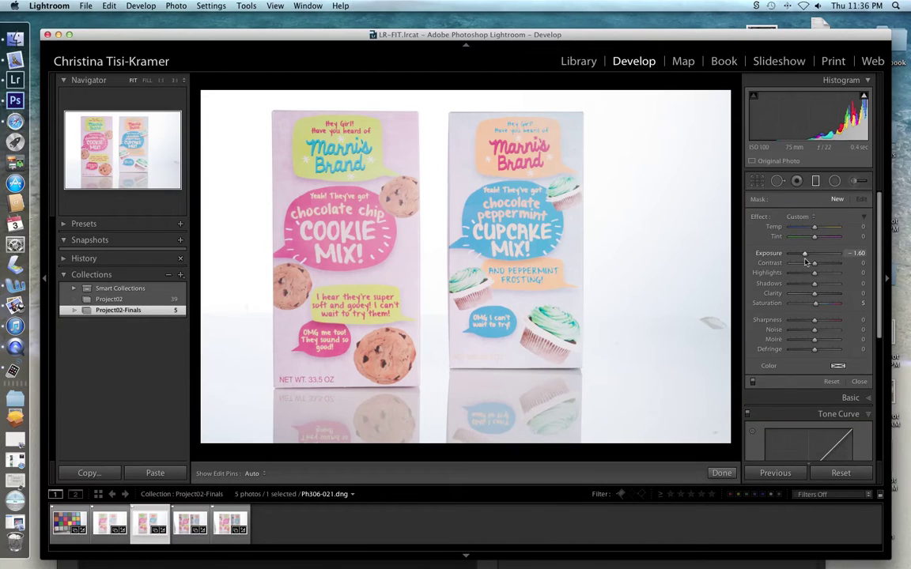
drag(804, 254, 840, 273)
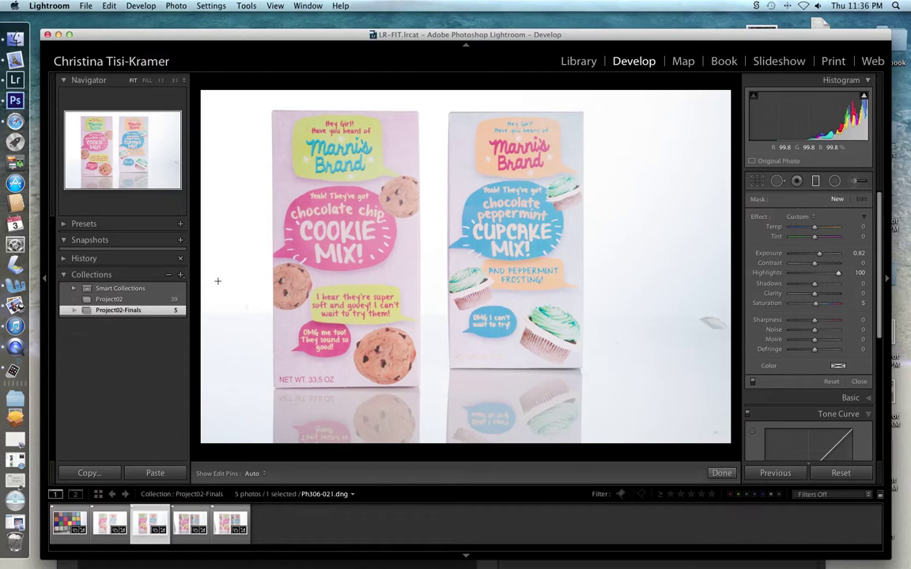
drag(207, 276, 301, 277)
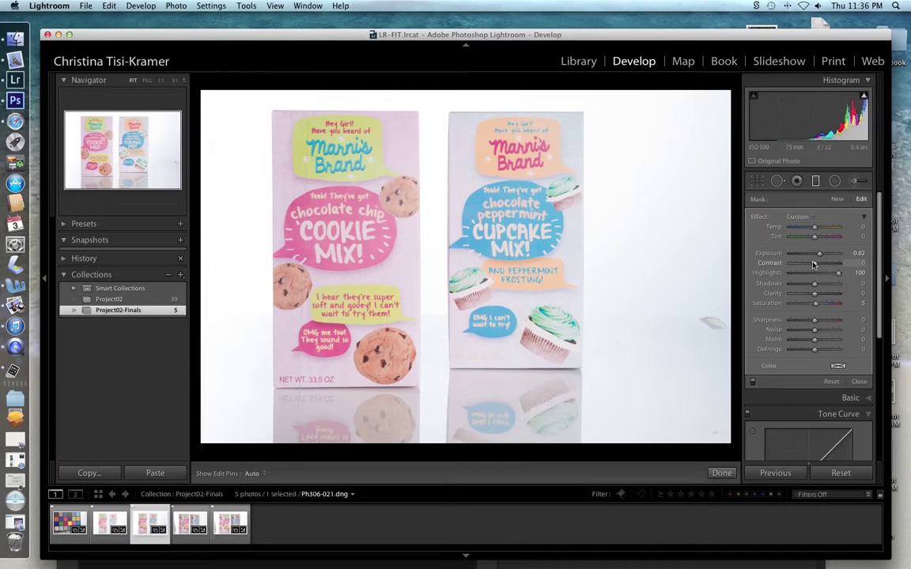
Set the graduated filter's Exposure to 0.66, widen its transition farther across the cookie mix box and straighten its angle
drag(819, 254, 814, 258)
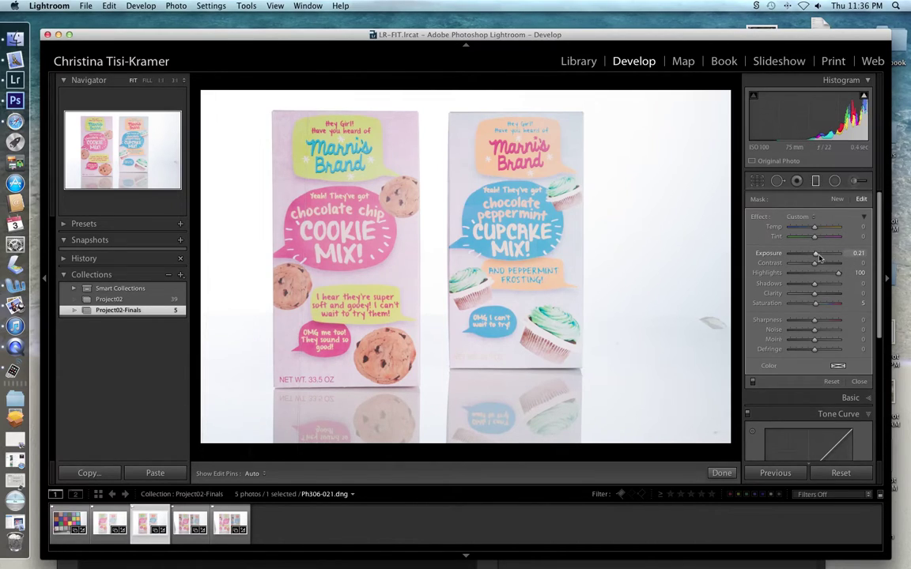
drag(817, 254, 819, 253)
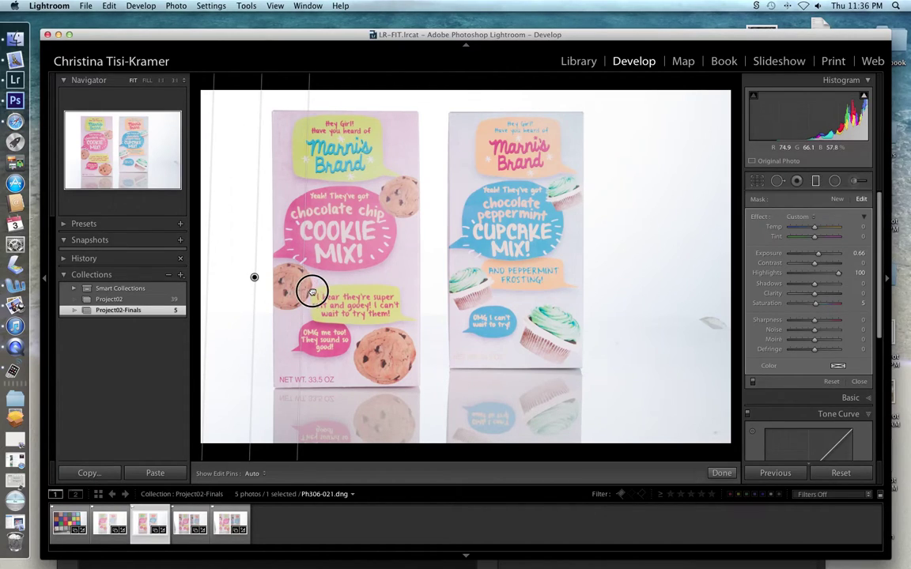
drag(309, 289, 321, 287)
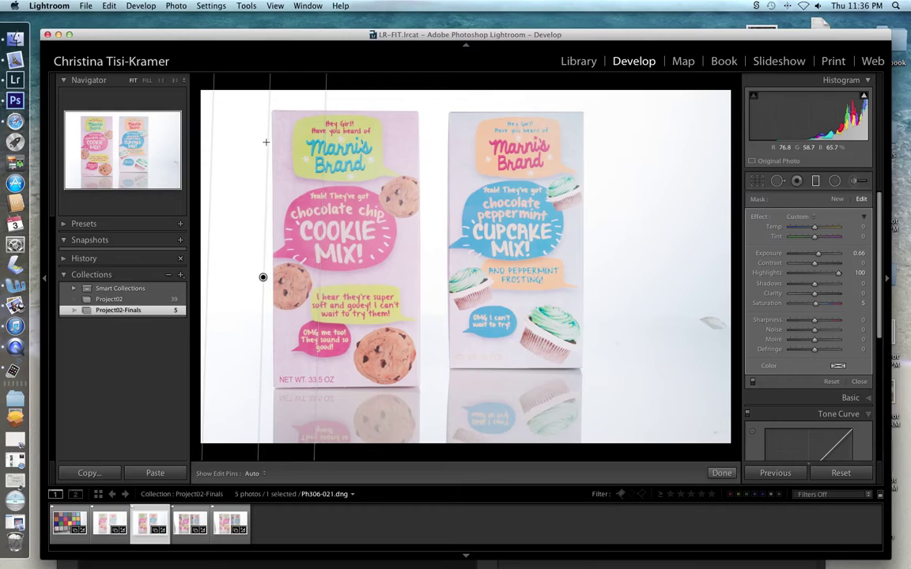
drag(260, 136, 258, 137)
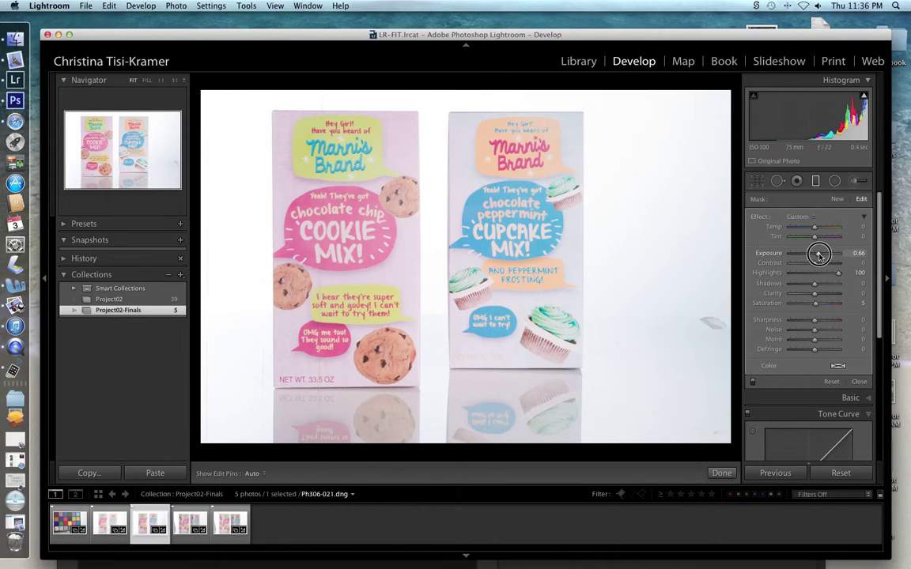
Test the left graduated filter's Exposure at 3.40, and set it to 1.54
drag(819, 254, 831, 253)
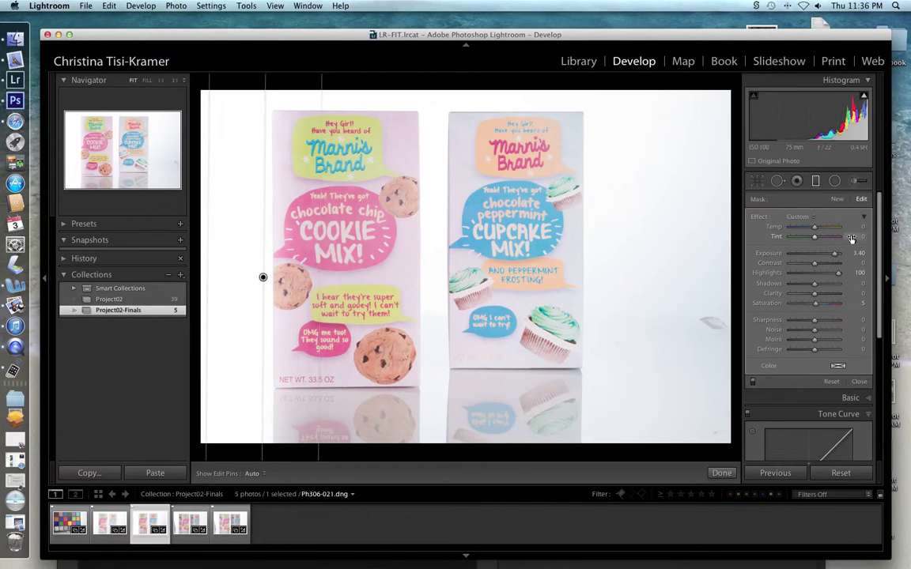
mouse_move(834, 254)
mouse_down()
mouse_move(814, 257)
mouse_move(823, 255)
mouse_up()
drag(320, 276, 208, 276)
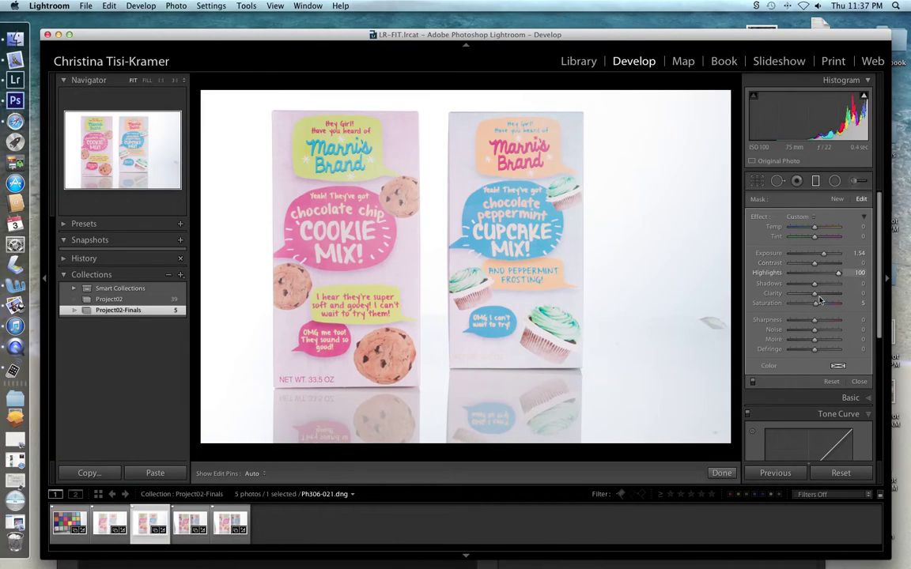
Add a second graduated filter from the right background toward the cupcake mix box, narrow its transition near the box's edge, and close the tool
click(687, 268)
drag(609, 272, 543, 269)
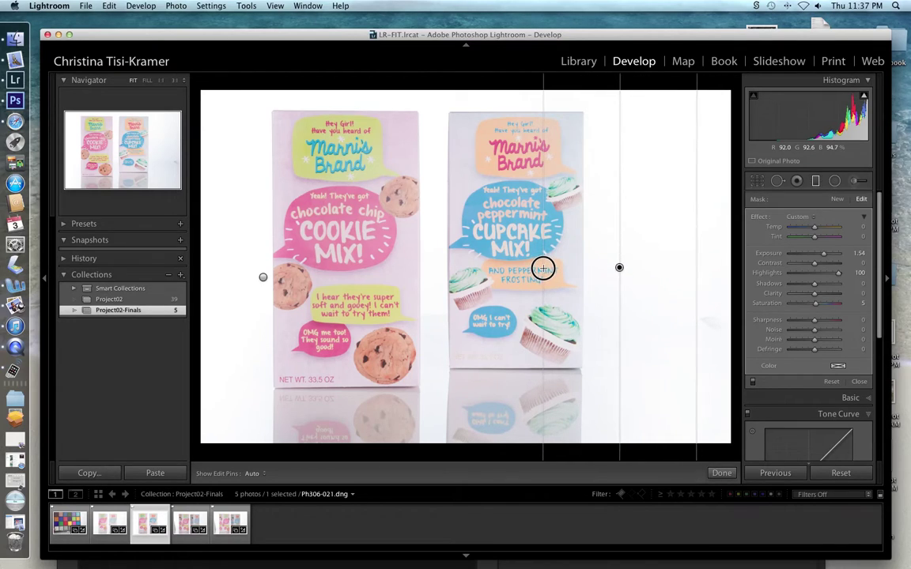
drag(621, 269, 612, 267)
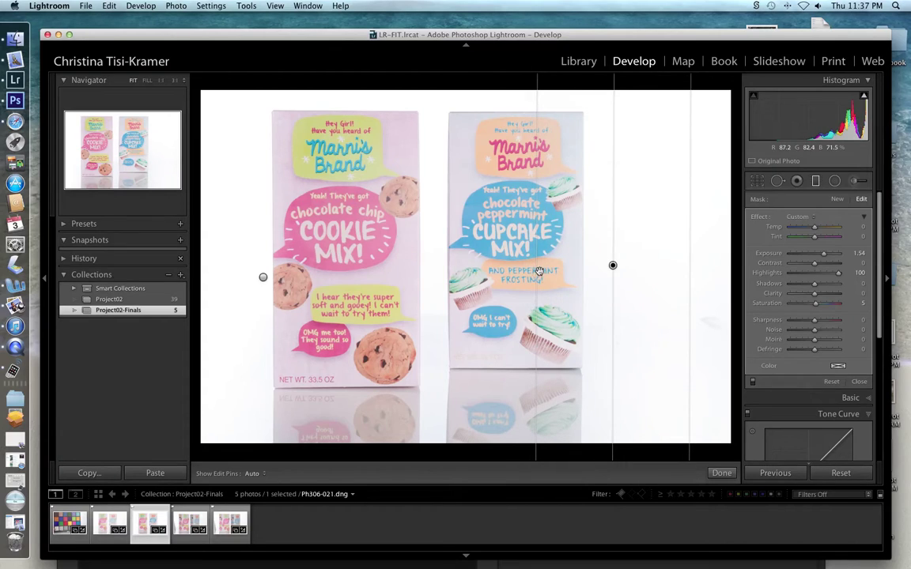
drag(535, 226, 554, 223)
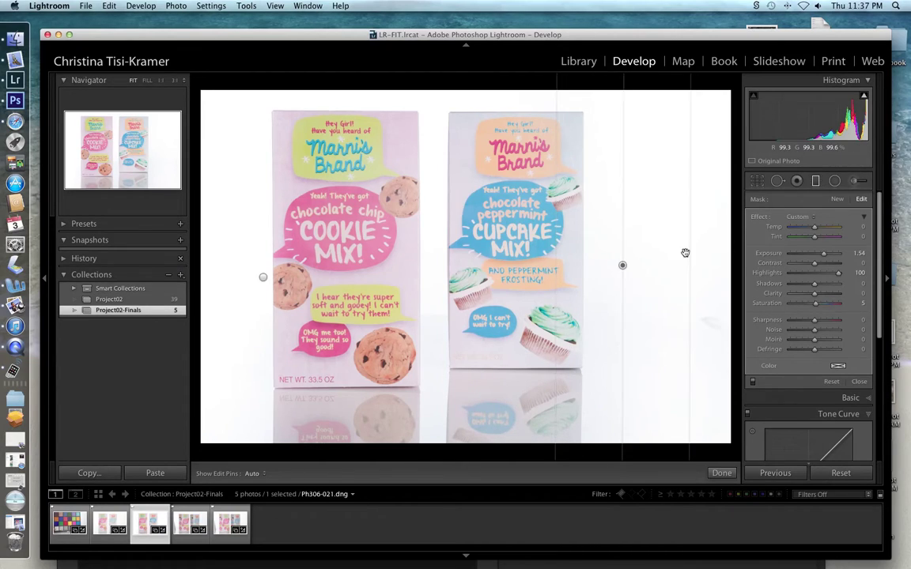
click(815, 180)
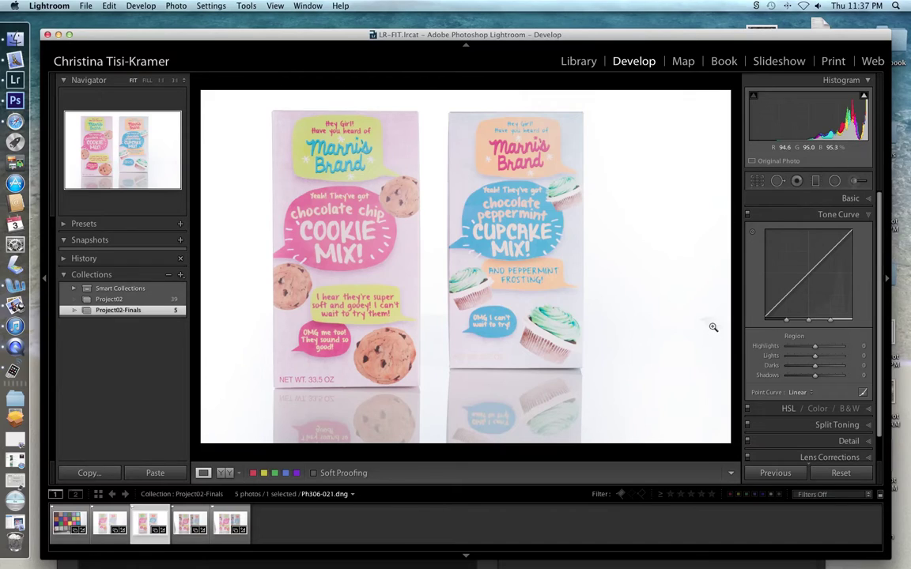
Heal the leaf-shaped mark in the background beside the cupcake mix box with a size 78 Spot Removal brush
click(777, 181)
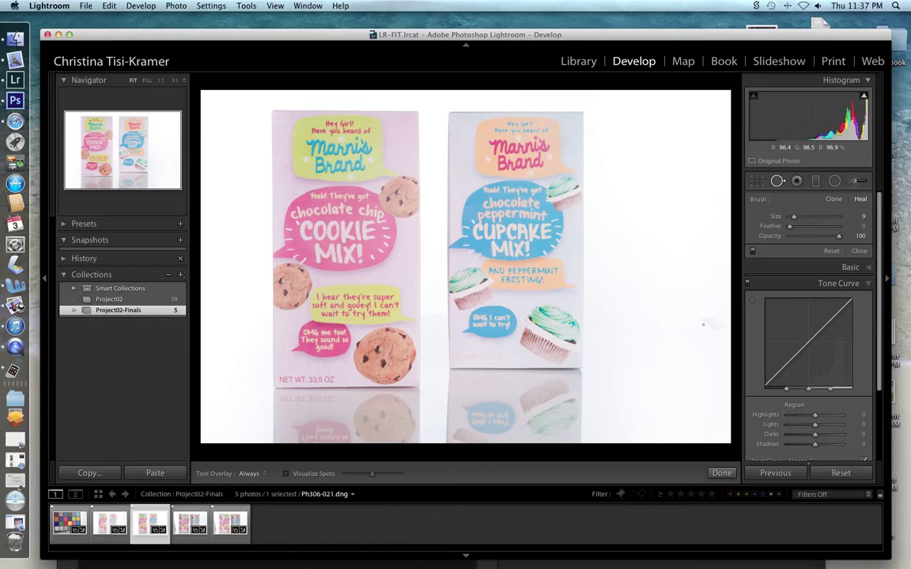
scroll(702, 324, up, 1)
click(711, 321)
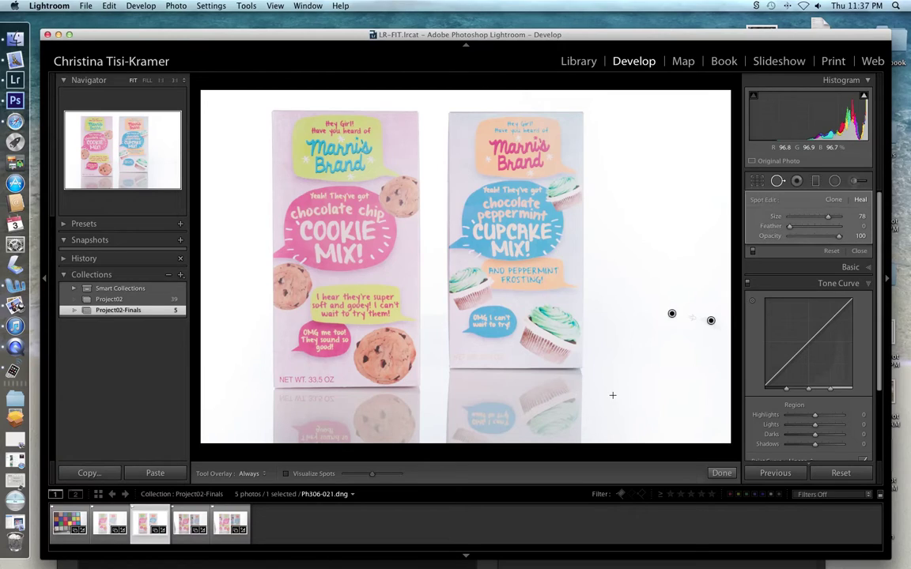
Heal the faint spot in the background beside the cupcake mix box with a size 75 Spot Removal brush
click(617, 344)
drag(169, 49, 65, 29)
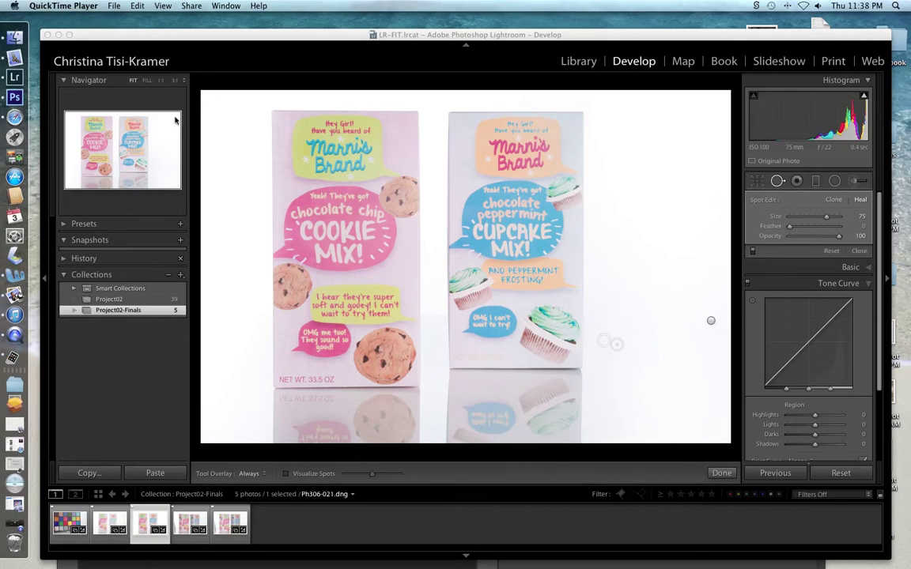
Examine the lower halves of both boxes and their reflections at 1:1 for blemishes
click(162, 81)
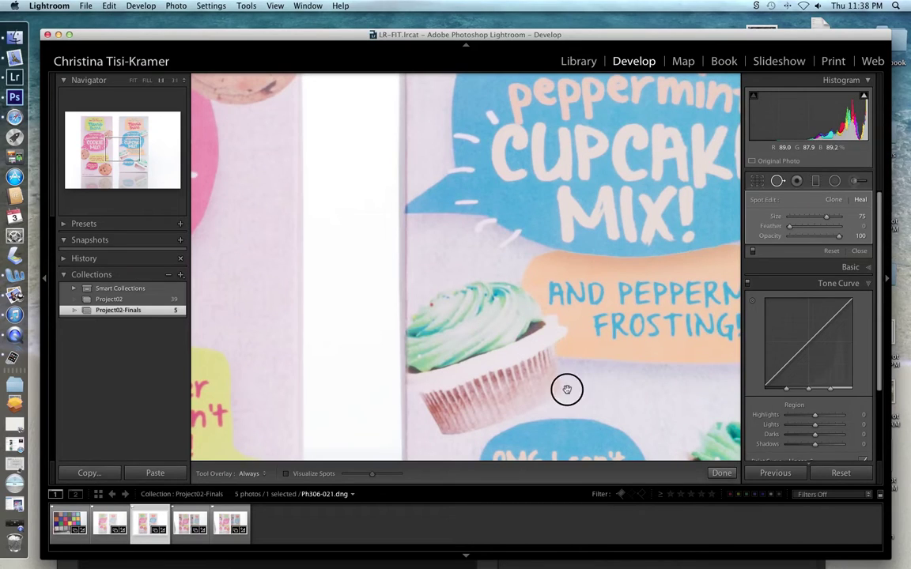
drag(514, 384, 511, 383)
scroll(502, 385, down, 5)
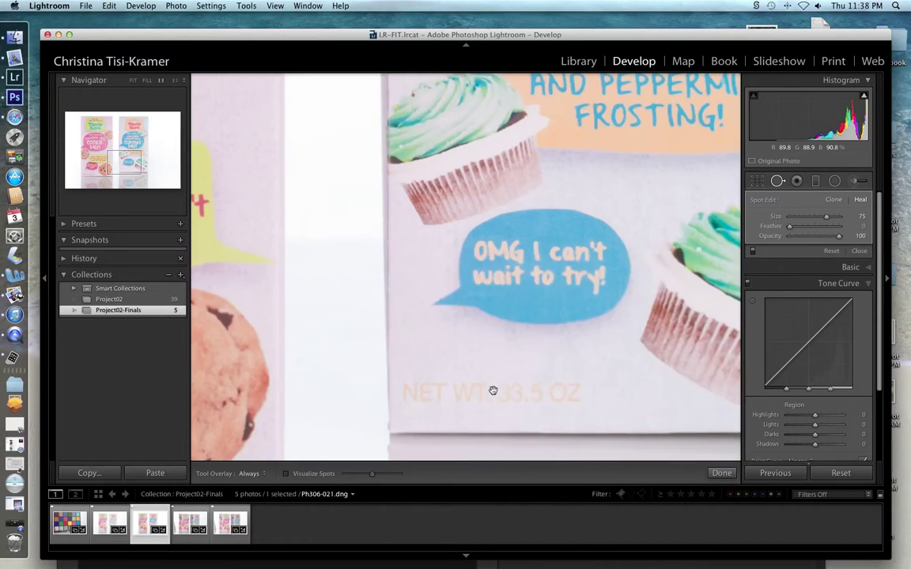
scroll(466, 370, down, 5)
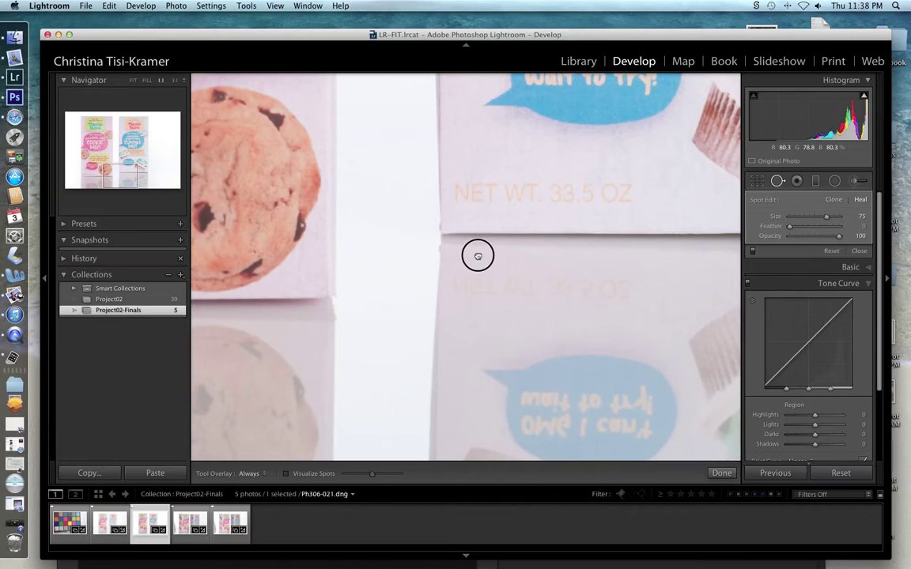
scroll(476, 257, down, 5)
scroll(423, 282, left, 3)
scroll(609, 299, left, 5)
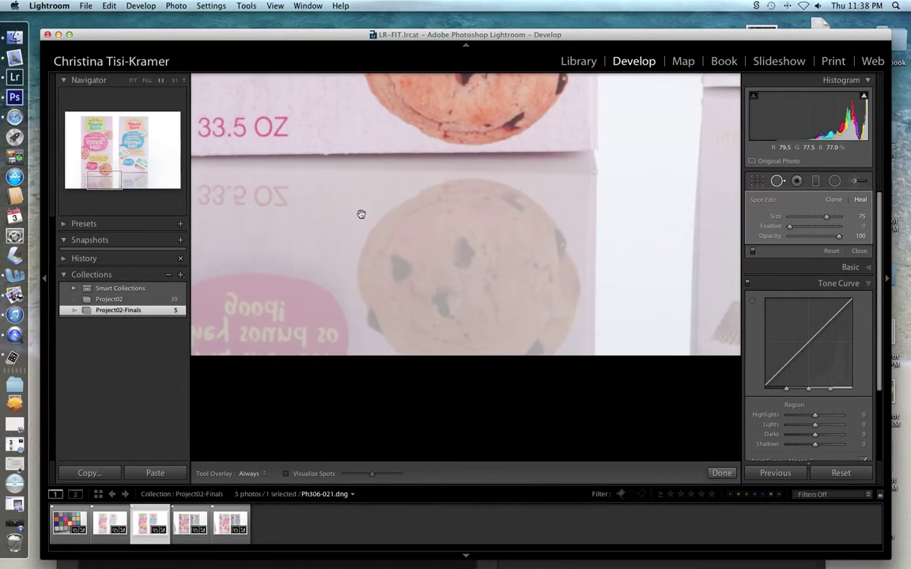
scroll(472, 204, left, 5)
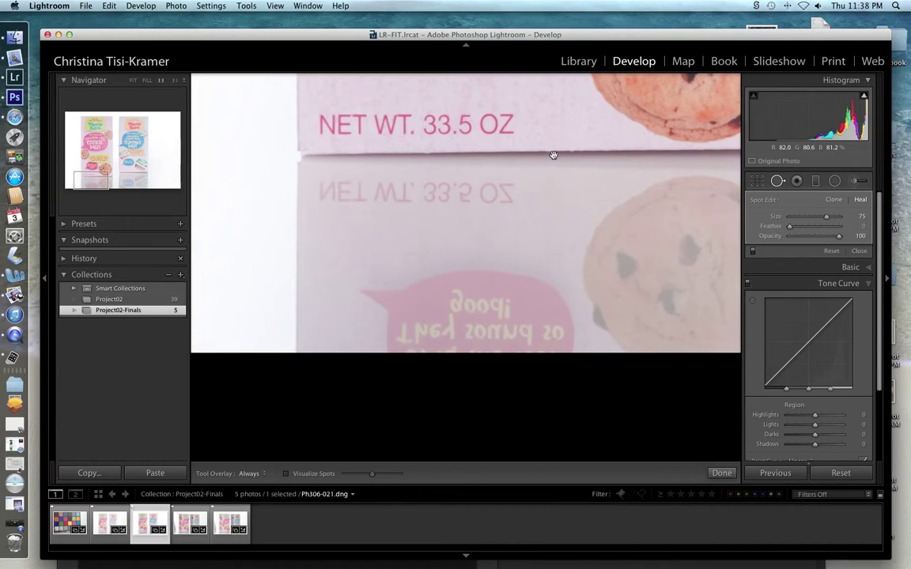
scroll(387, 294, up, 5)
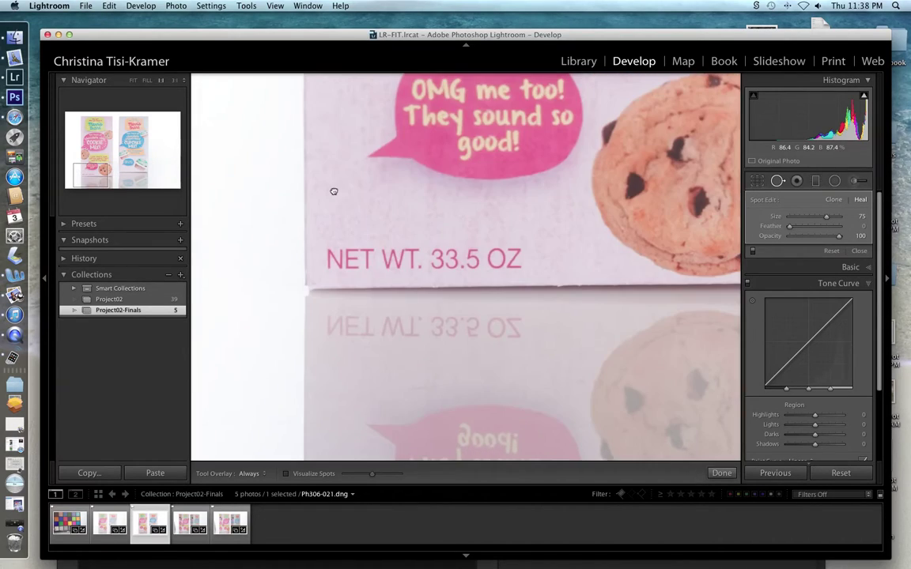
scroll(306, 285, down, 1)
scroll(335, 372, up, 10)
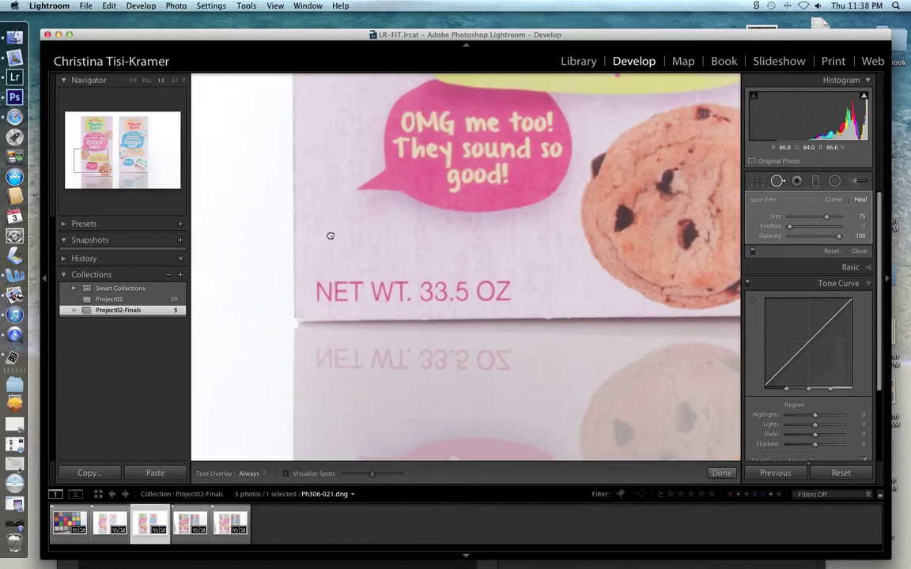
Inspect the upper halves of both boxes and the background beside the cupcake mix box at 1:1, and return to Fit view
drag(371, 200, 368, 397)
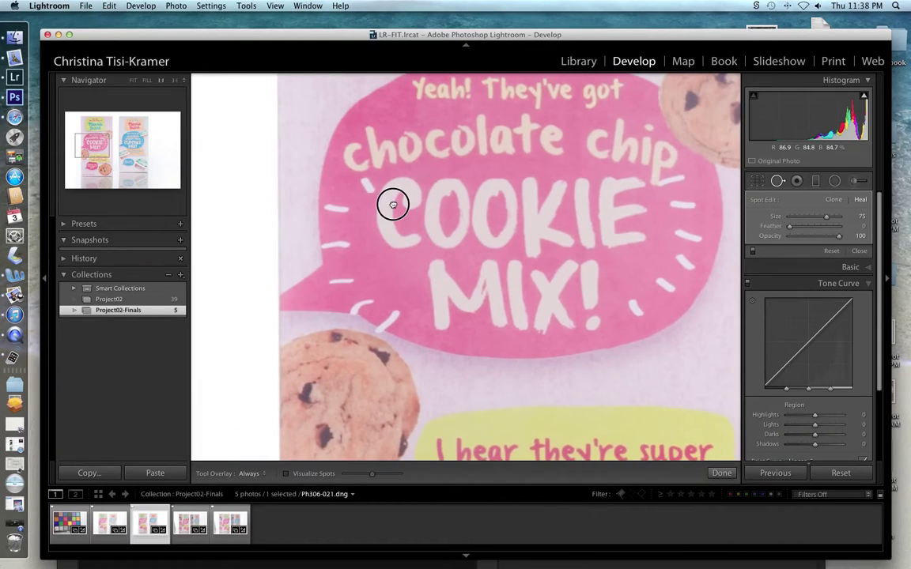
drag(392, 204, 384, 392)
drag(456, 155, 433, 310)
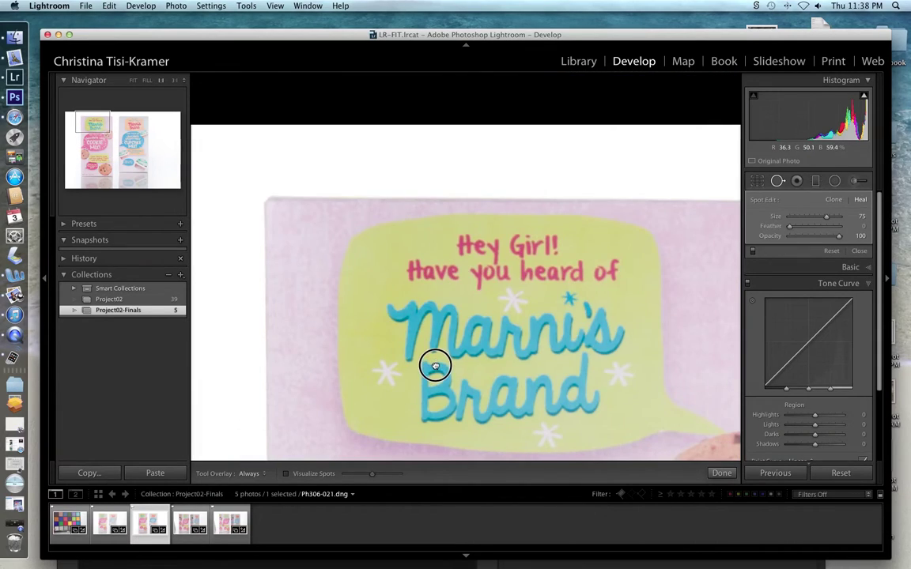
scroll(434, 366, up, 5)
scroll(464, 281, right, 10)
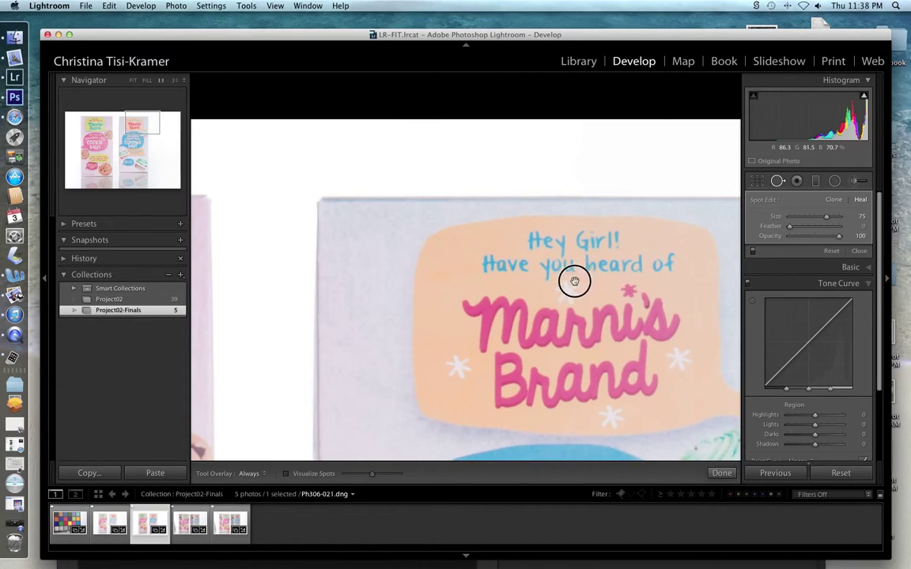
scroll(475, 282, right, 10)
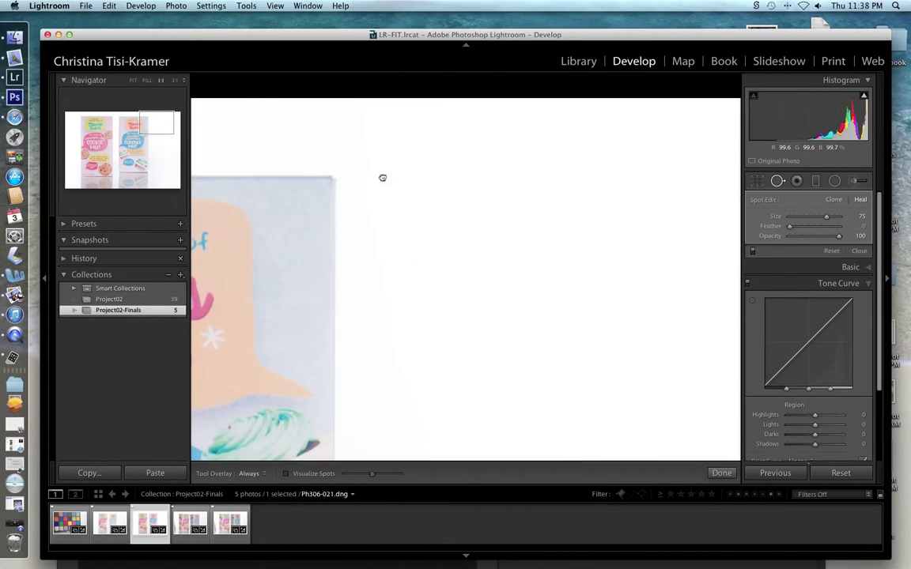
scroll(356, 352, down, 5)
scroll(355, 352, left, 2)
scroll(334, 364, down, 5)
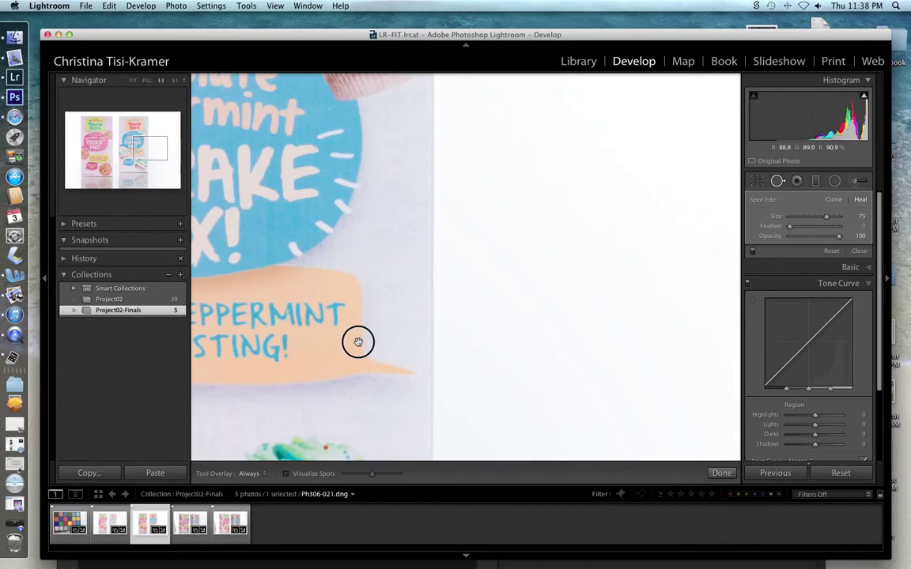
scroll(358, 342, down, 3)
scroll(358, 341, left, 2)
scroll(392, 178, down, 5)
scroll(392, 178, left, 1)
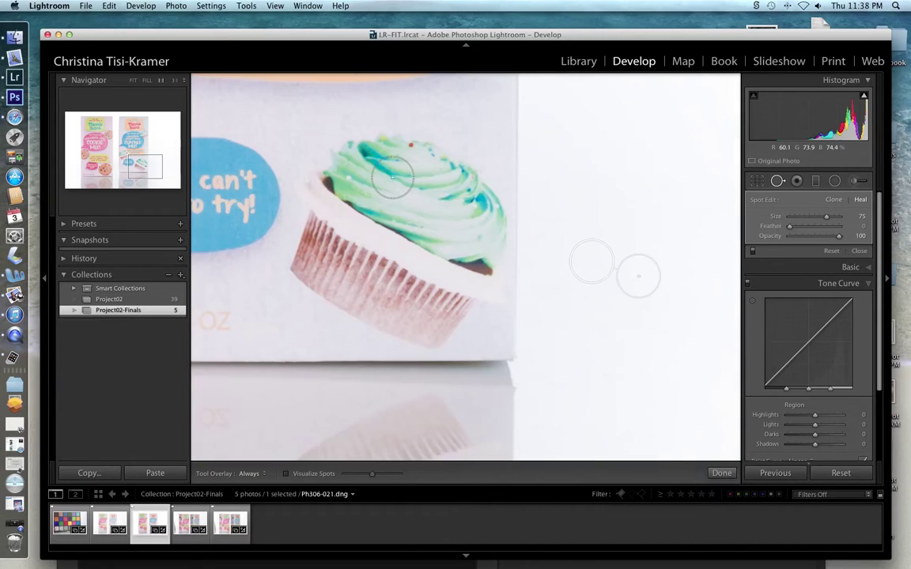
click(133, 81)
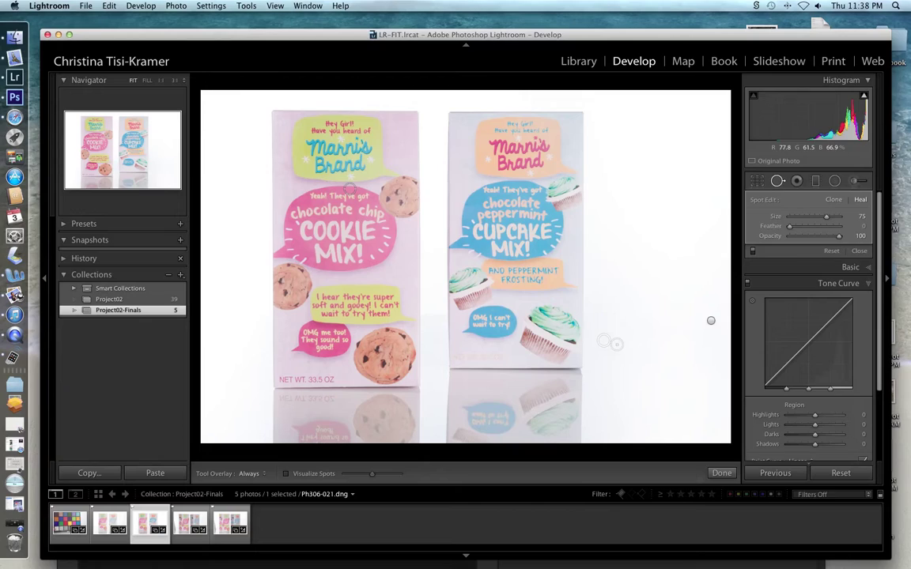
Expand the Basic settings, close Spot Removal, send Ph306-021 to Photoshop for editing and dismiss the alert
click(868, 268)
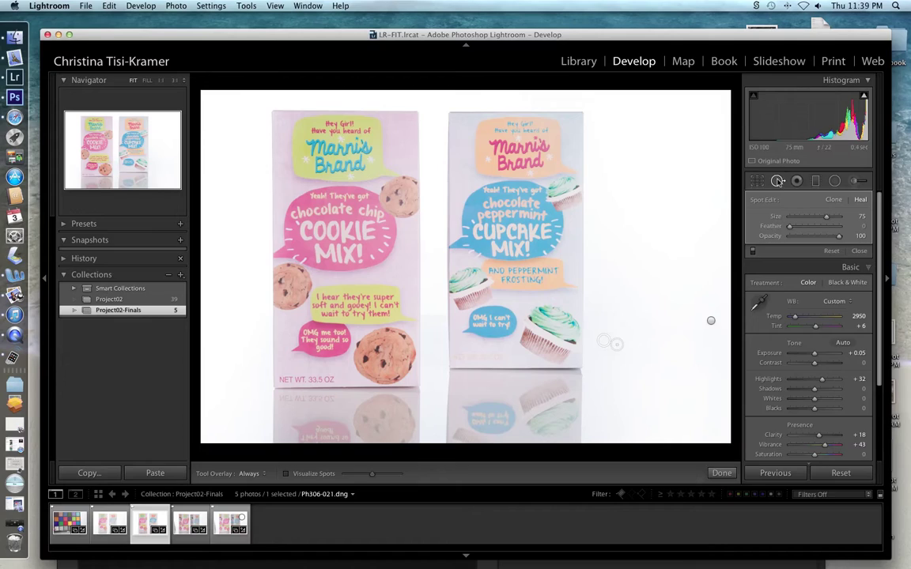
key(q)
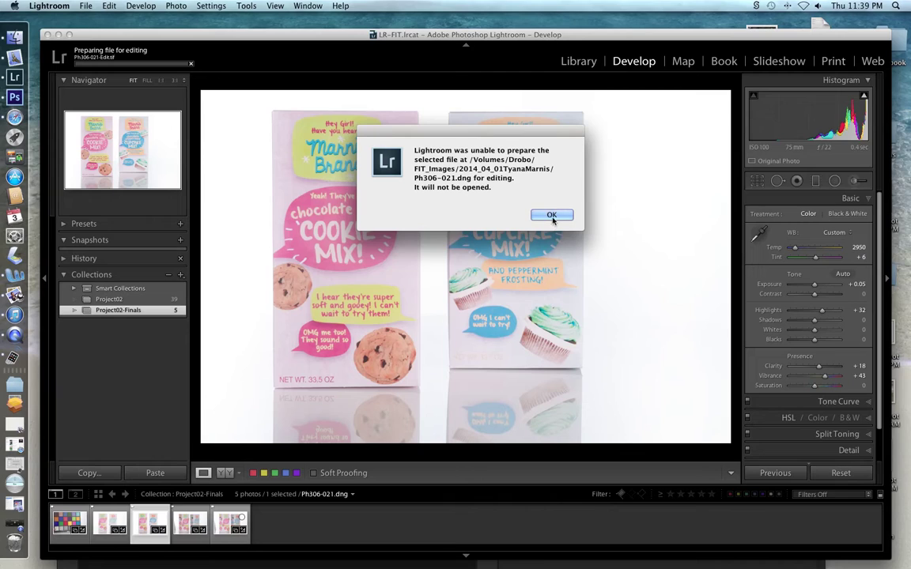
click(554, 214)
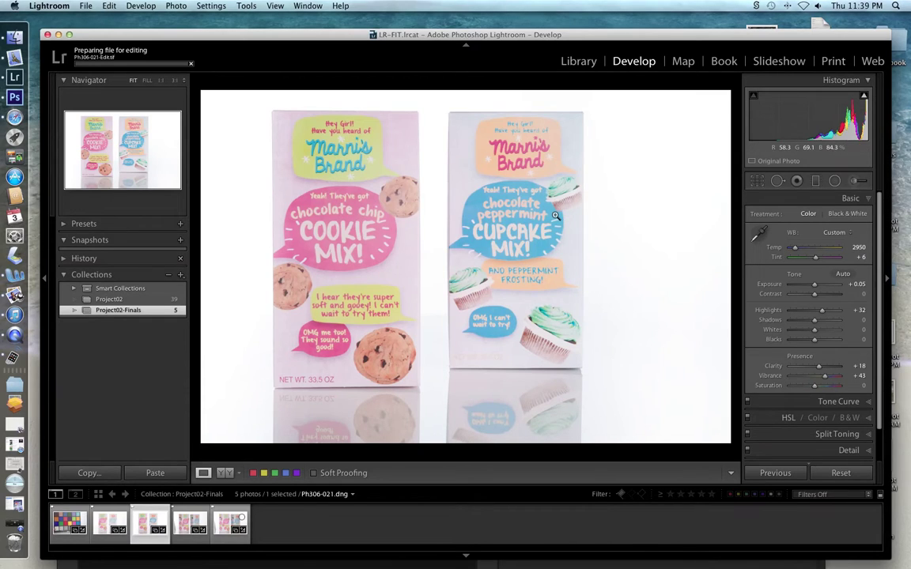
Switch to Photoshop with Ph306-021-Edit.tif, bring its window into full view and close the Silver Efex Pro 2 panel
drag(387, 35, 376, 299)
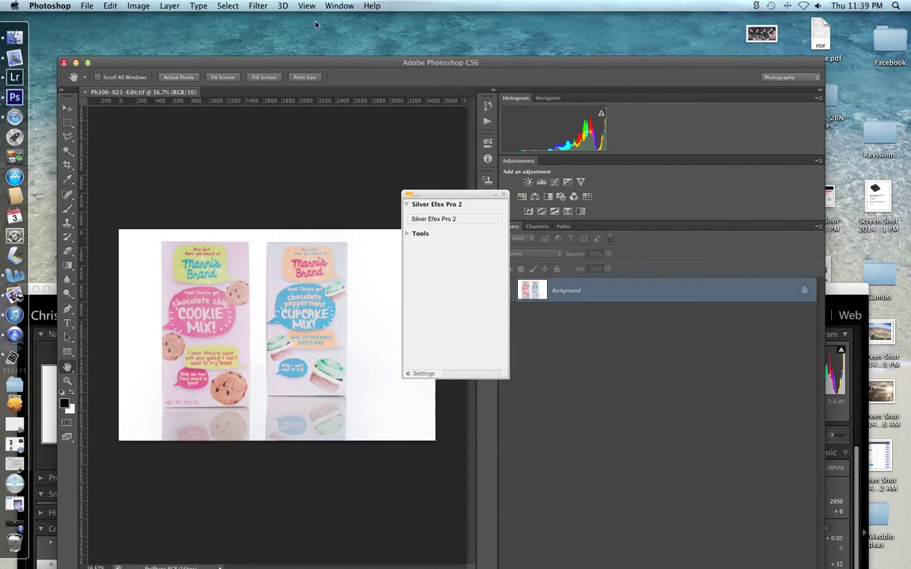
drag(343, 66, 368, 37)
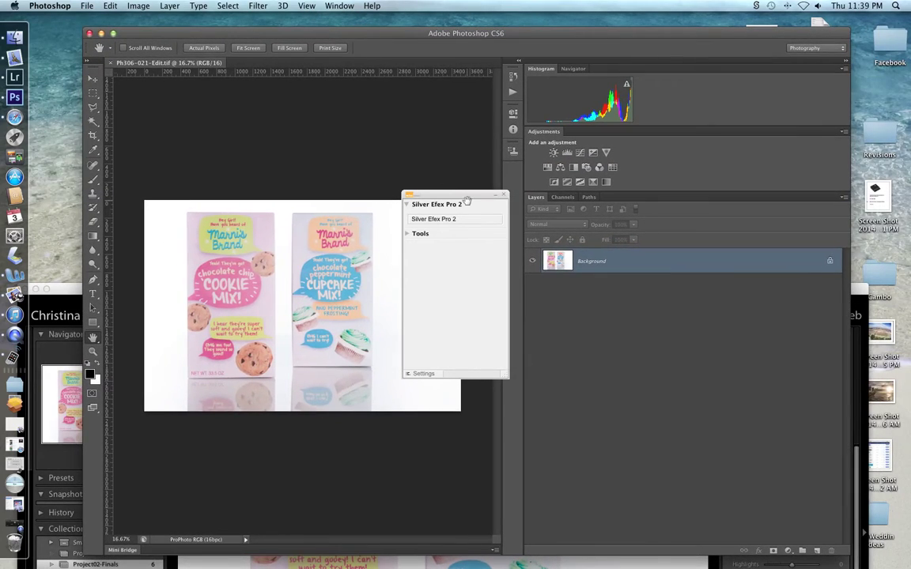
click(503, 195)
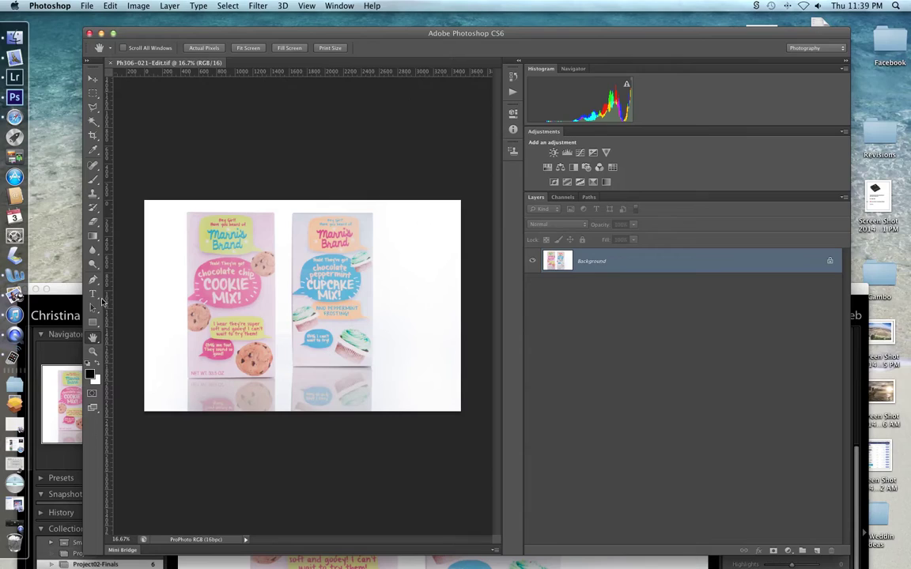
Reset the Photography workspace to its default layout
click(340, 6)
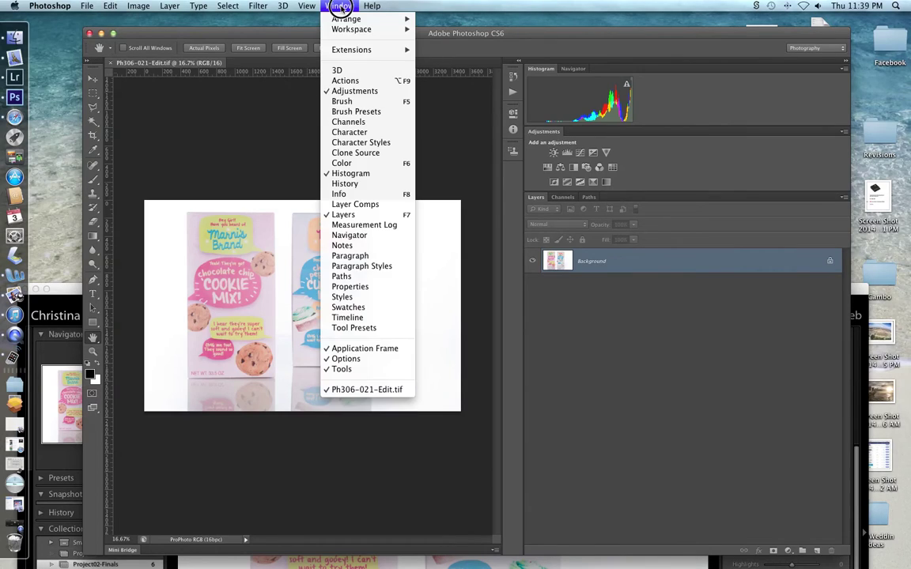
click(348, 29)
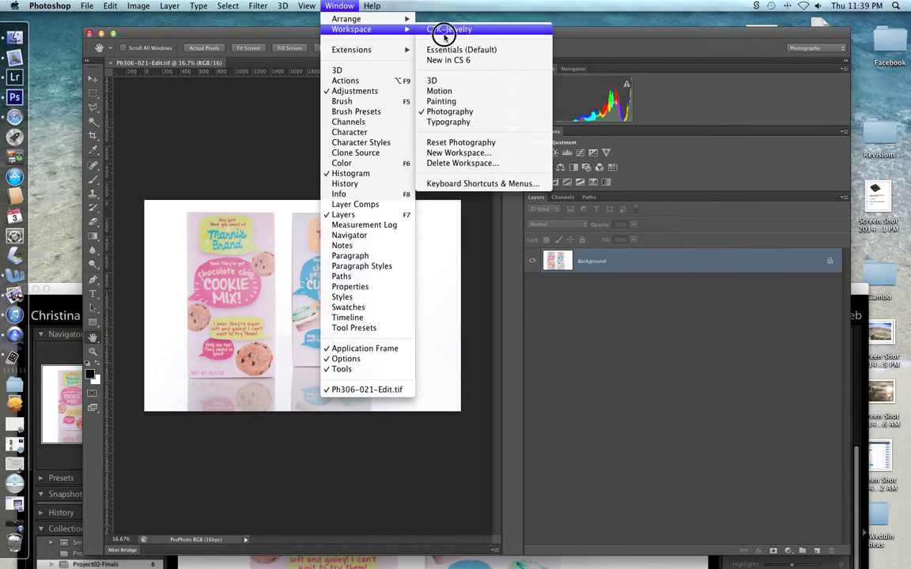
click(447, 141)
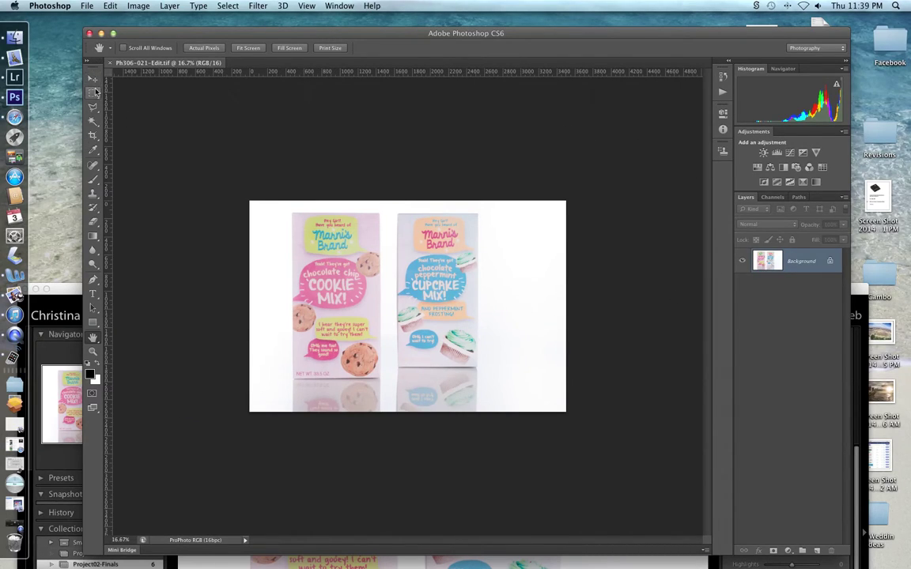
Undock the Tools and Layers panels as floating panels, and enlarge the Layers panel
drag(92, 74, 142, 98)
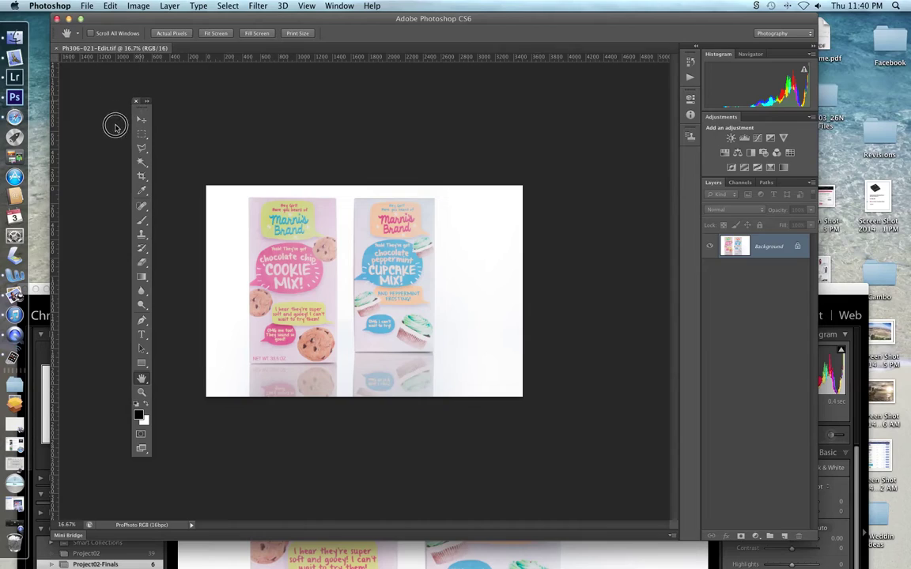
drag(711, 184, 643, 126)
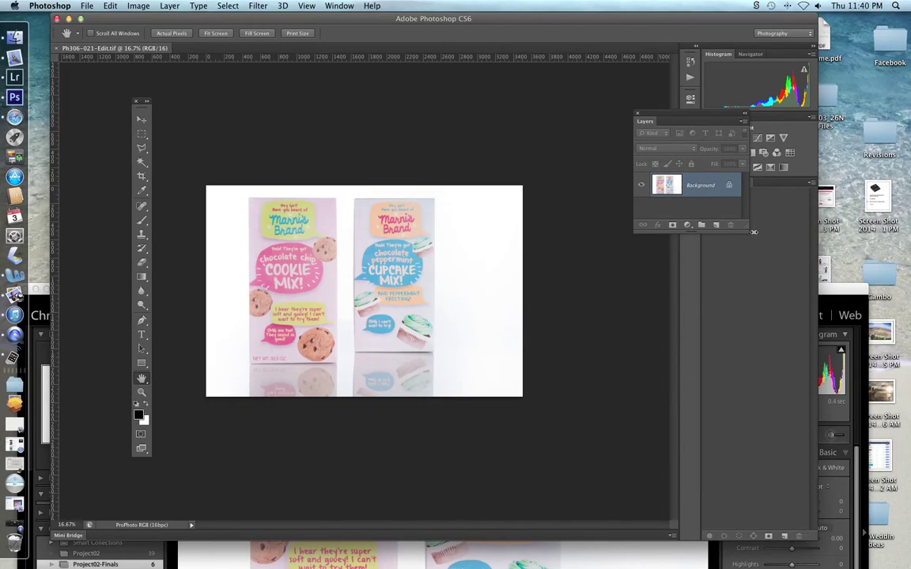
drag(754, 231, 810, 470)
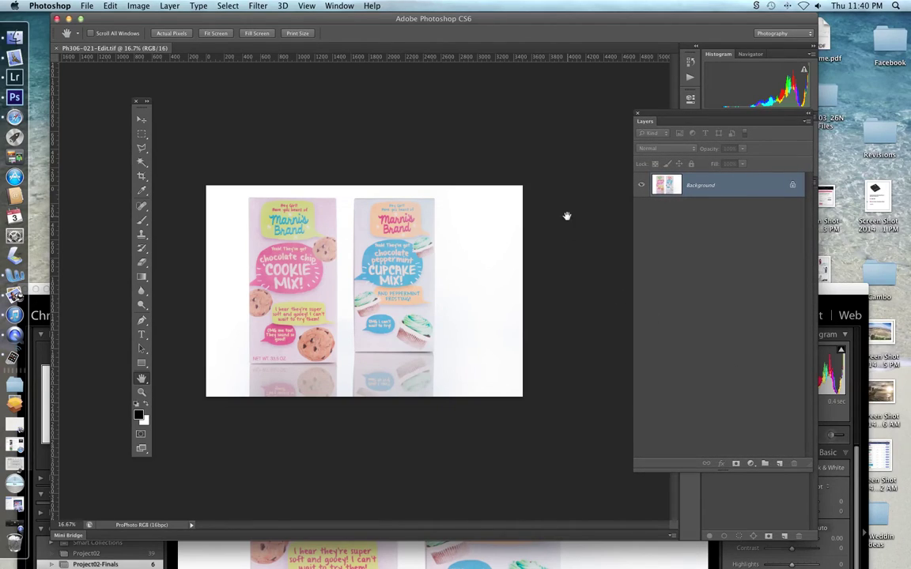
Review the commands available for the Background layer, including Duplicate Layer and Convert to Smart Object, without applying any
right_click(667, 179)
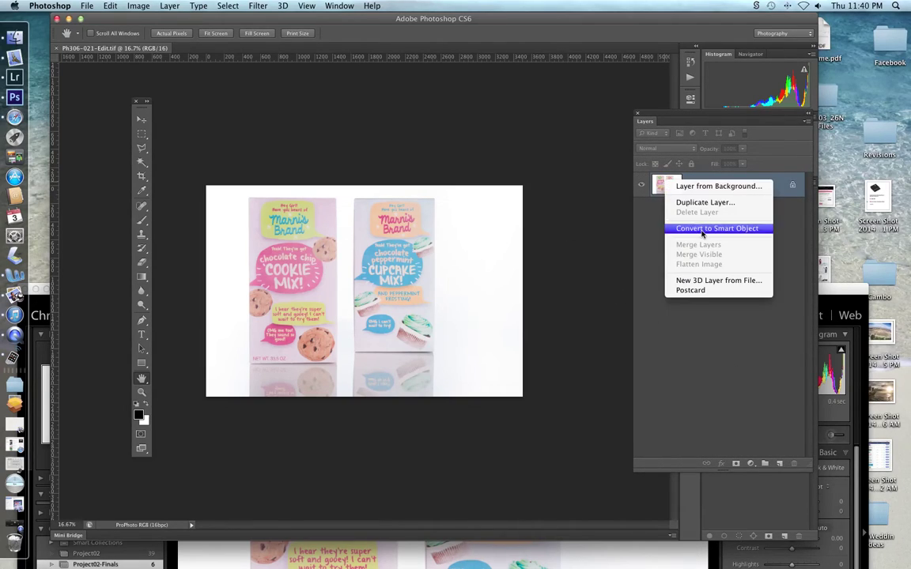
click(667, 179)
right_click(664, 181)
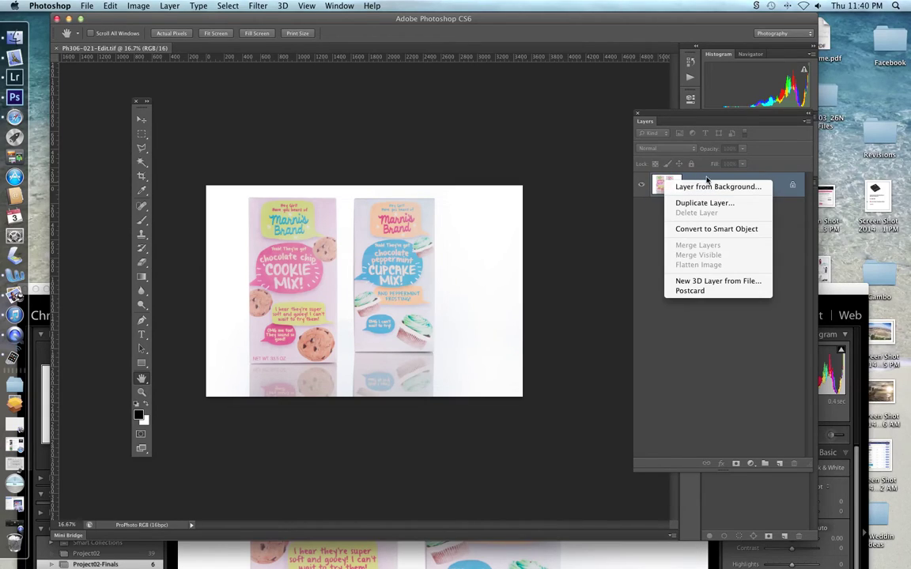
click(774, 182)
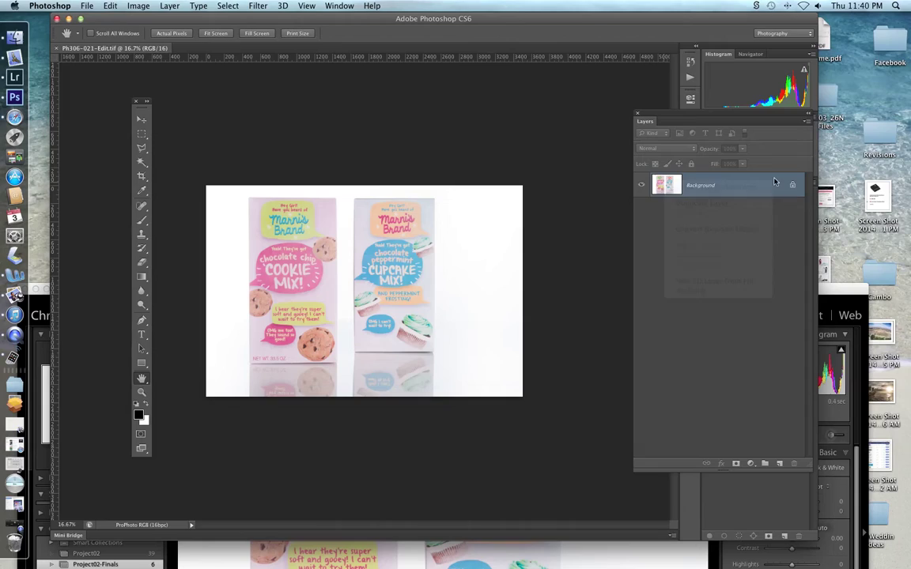
right_click(669, 184)
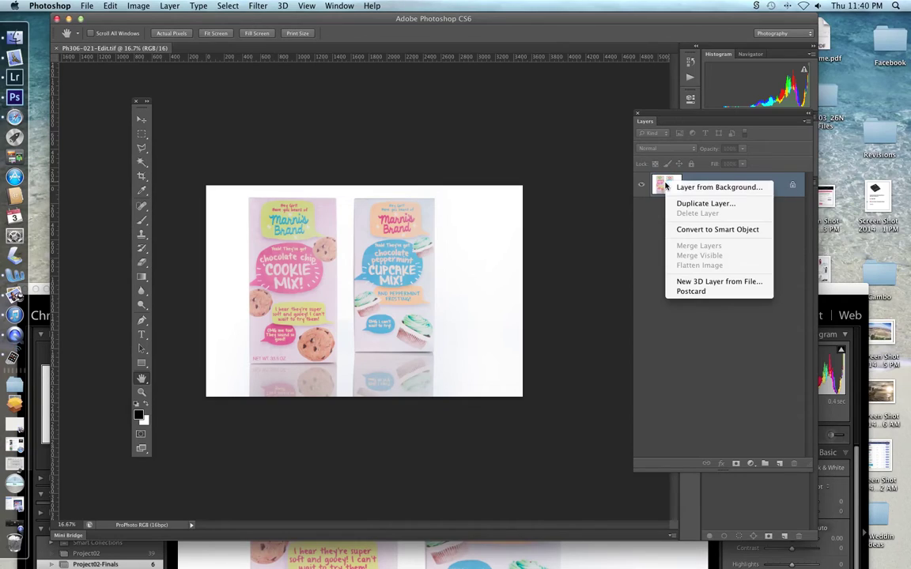
click(664, 188)
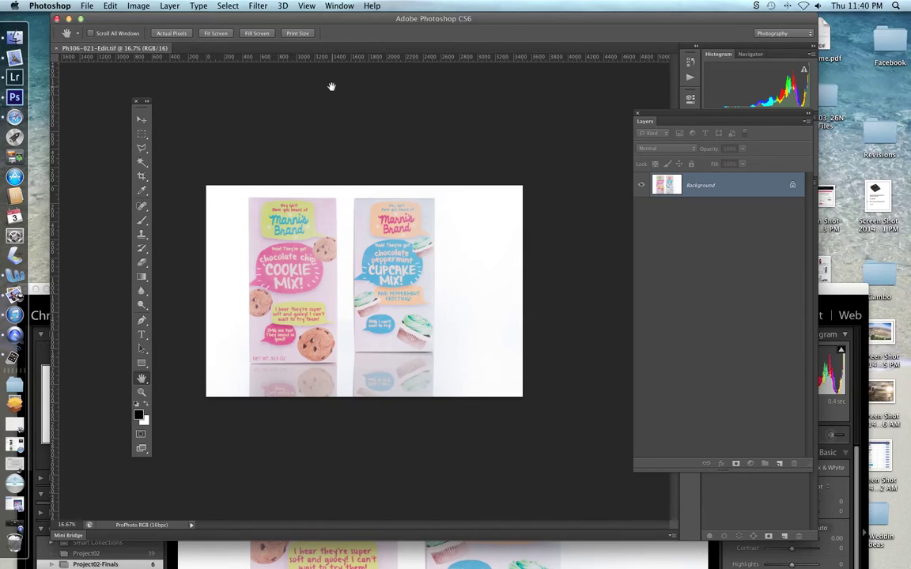
Close Ph306-021-Edit.tif in Photoshop, switch back to Lightroom and reposition its window
click(56, 48)
drag(842, 292, 850, 37)
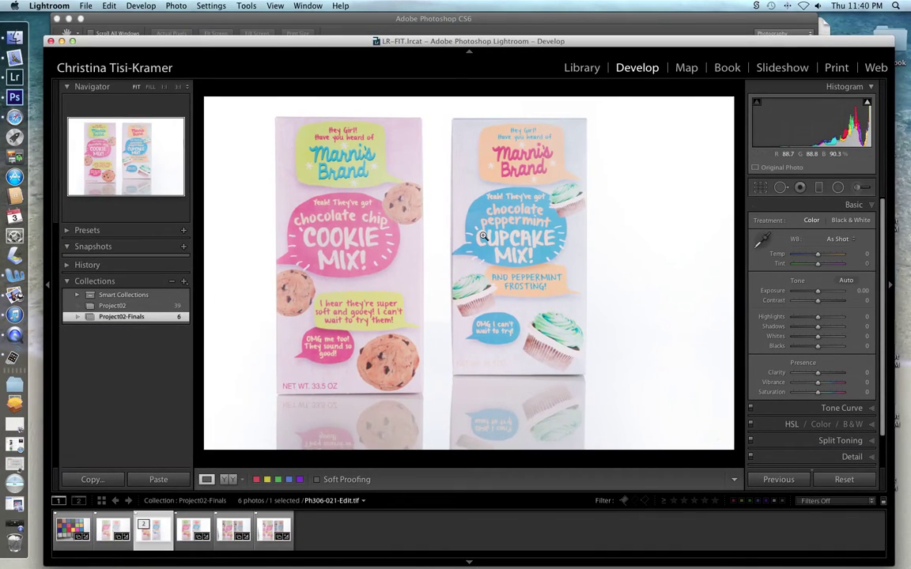
drag(267, 43, 246, 7)
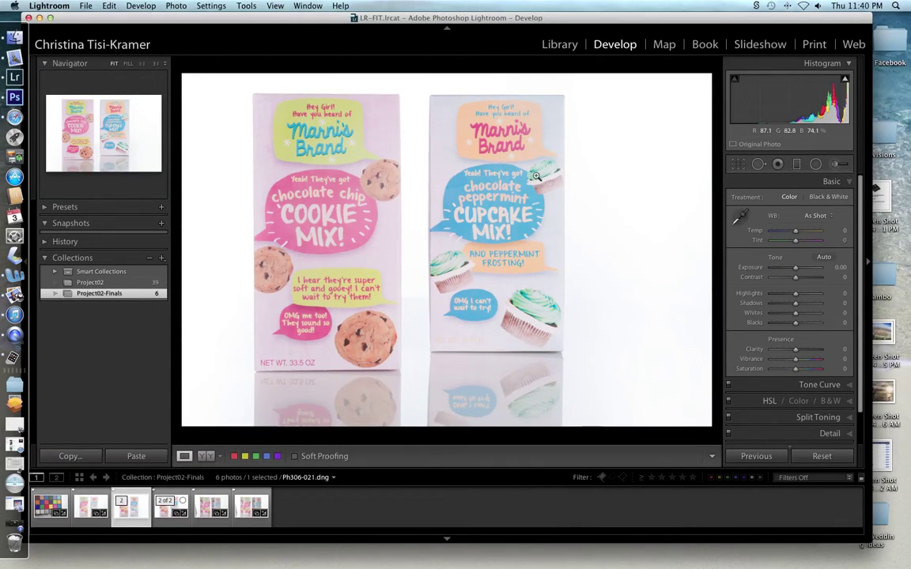
Try a 4 x 5 / 8 x 10 crop on Ph306-021.dng, shifting the boxes within the frame, and reset the crop
click(739, 164)
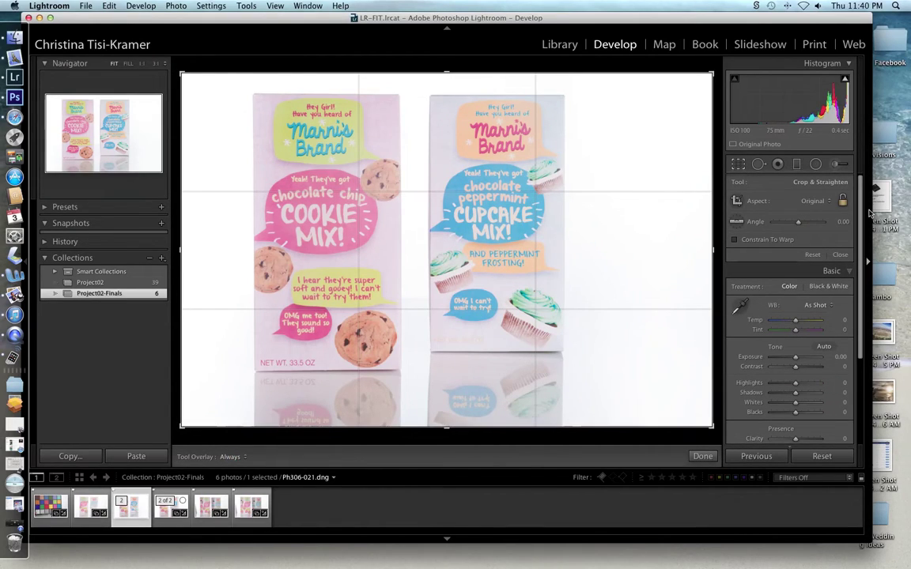
click(828, 202)
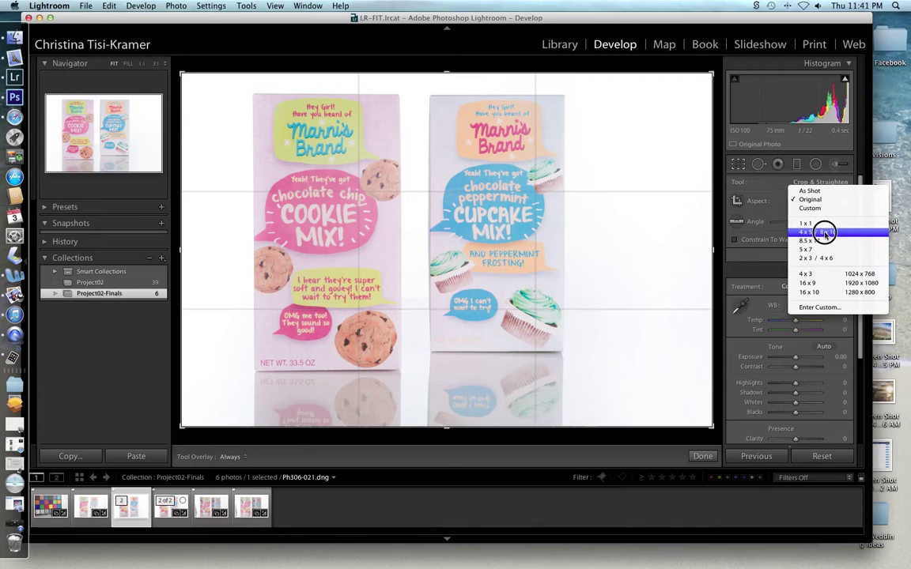
click(828, 231)
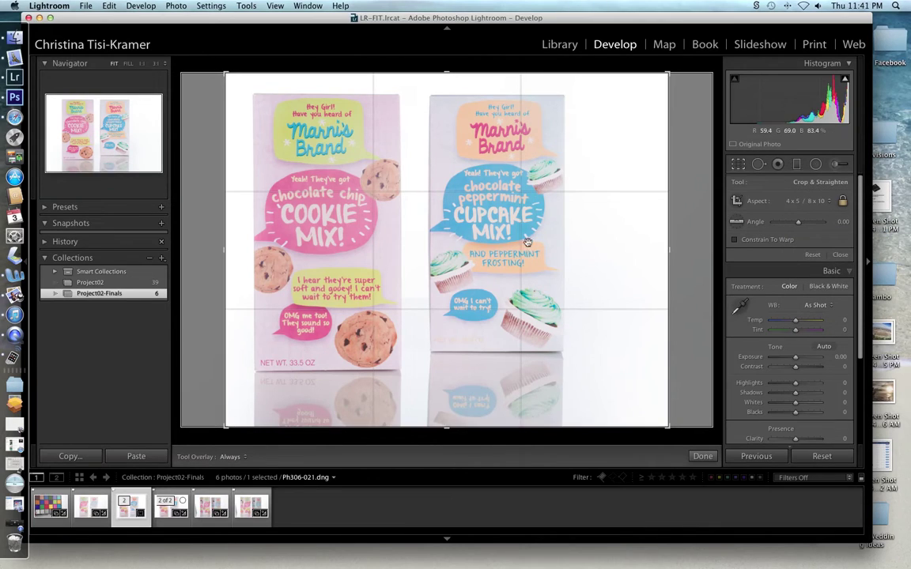
drag(524, 240, 580, 246)
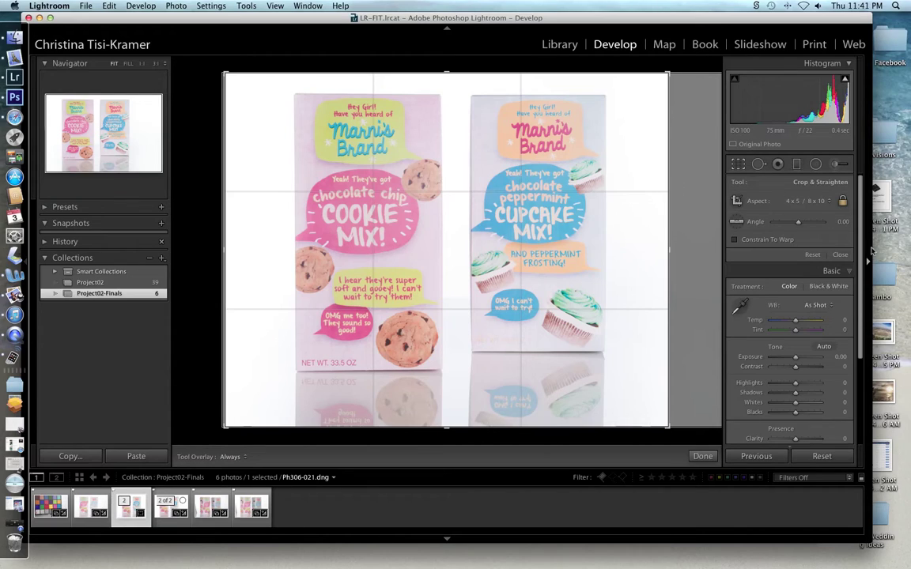
click(813, 255)
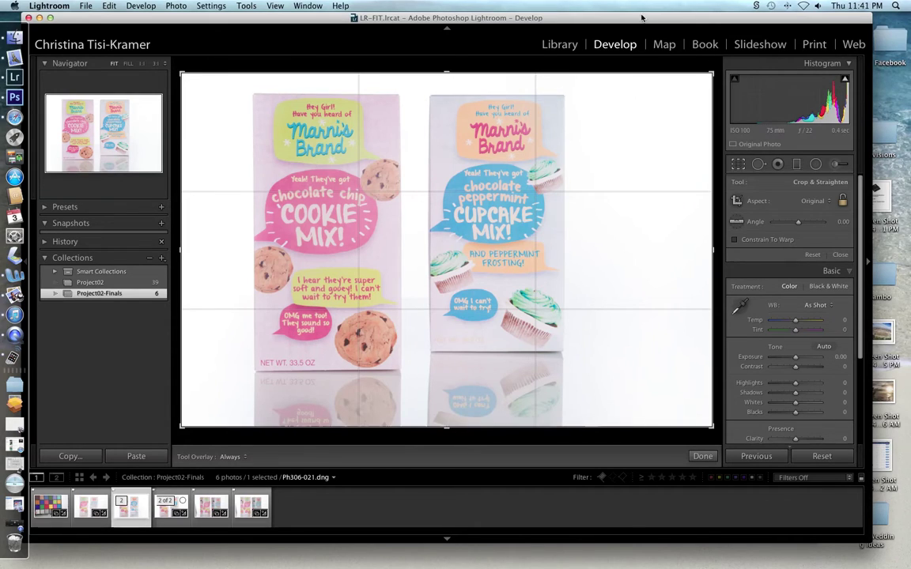
Send the photo from Lightroom to Photoshop as a copy with Lightroom adjustments, and reposition the application windows
drag(641, 18, 656, 42)
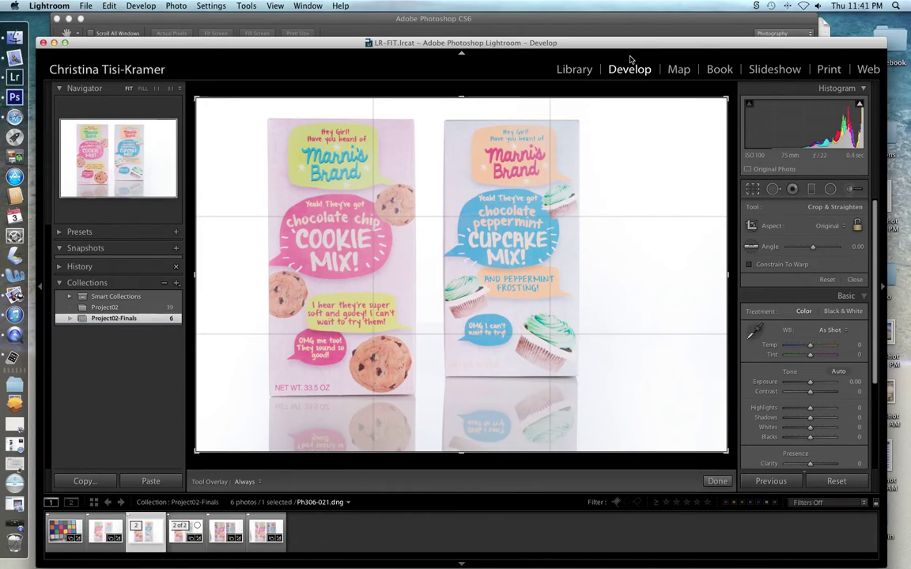
key(super+e)
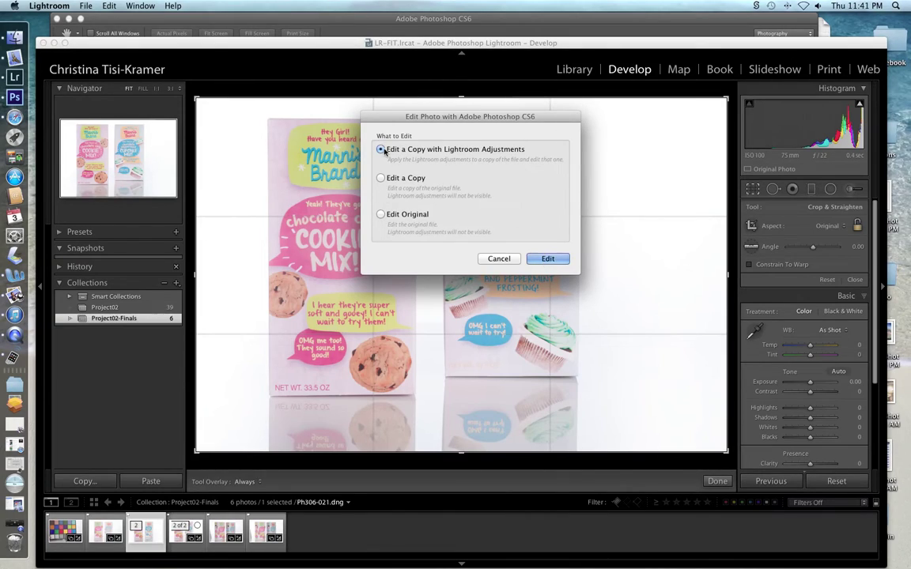
click(551, 259)
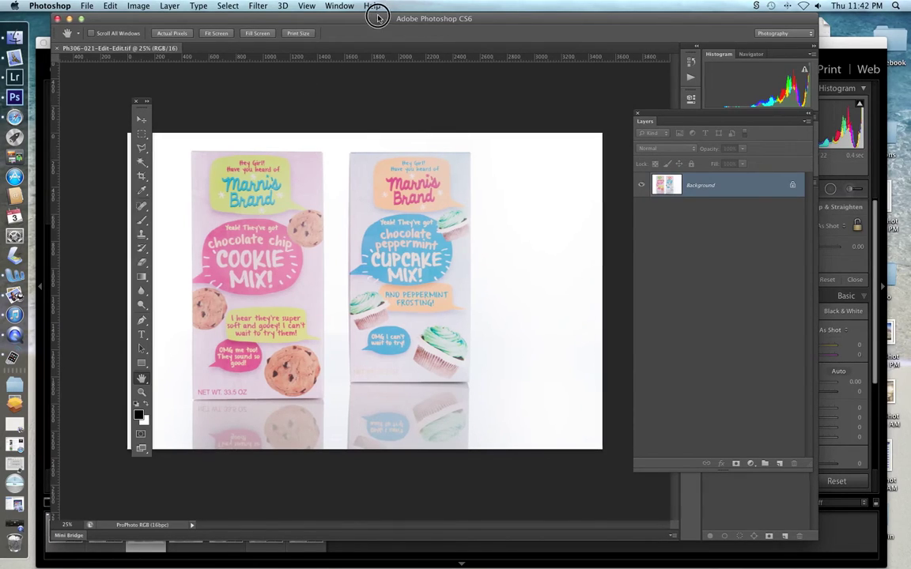
drag(383, 20, 413, 17)
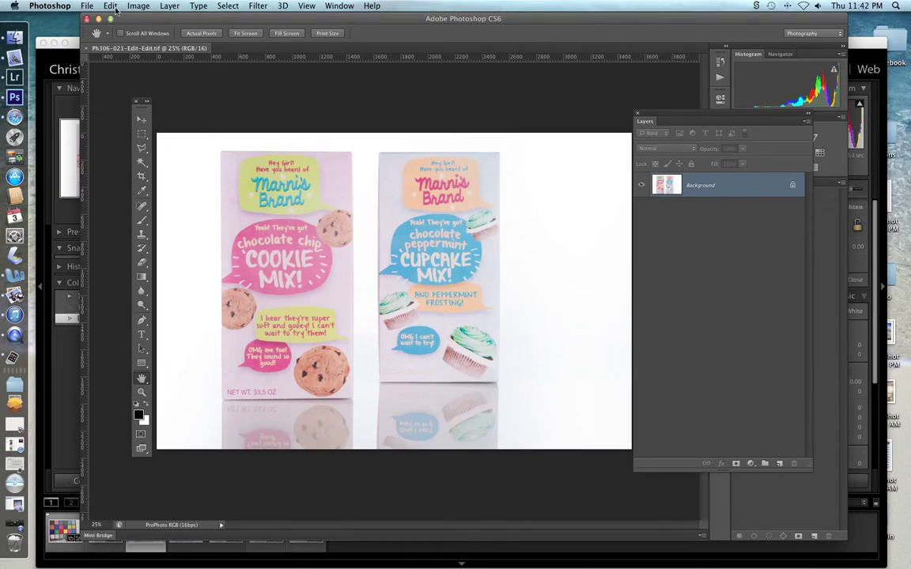
Set the image resolution to 300 pixels/inch with resampling turned off
click(87, 6)
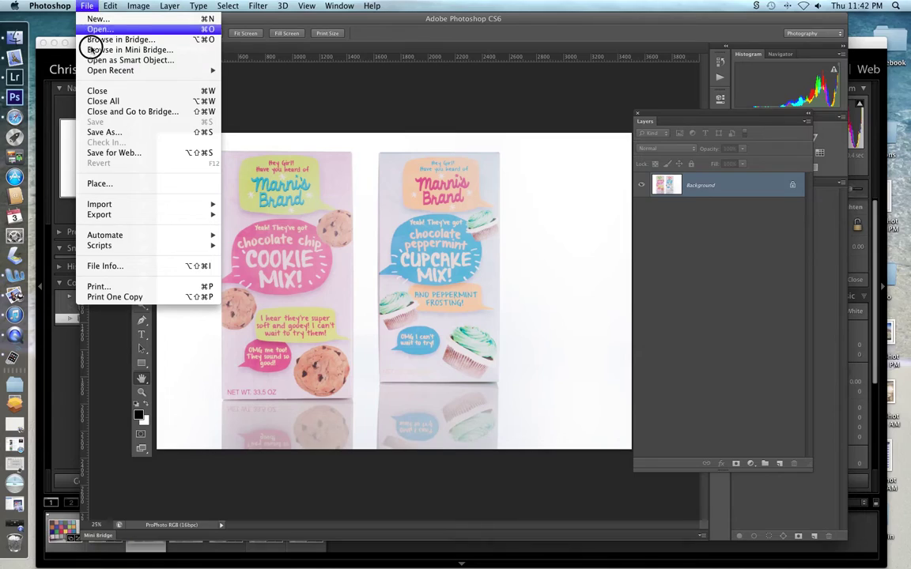
mouse_move(122, 6)
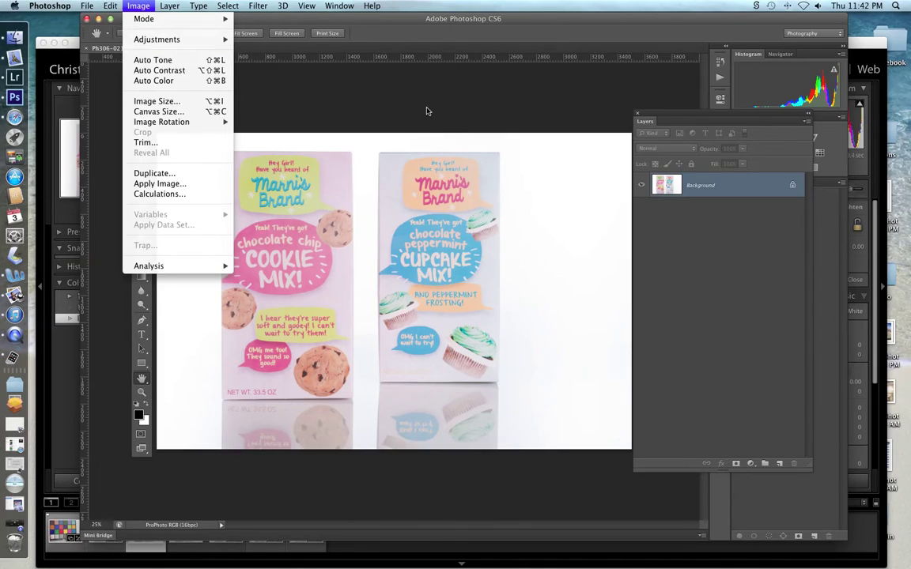
click(424, 77)
key(super+alt+i)
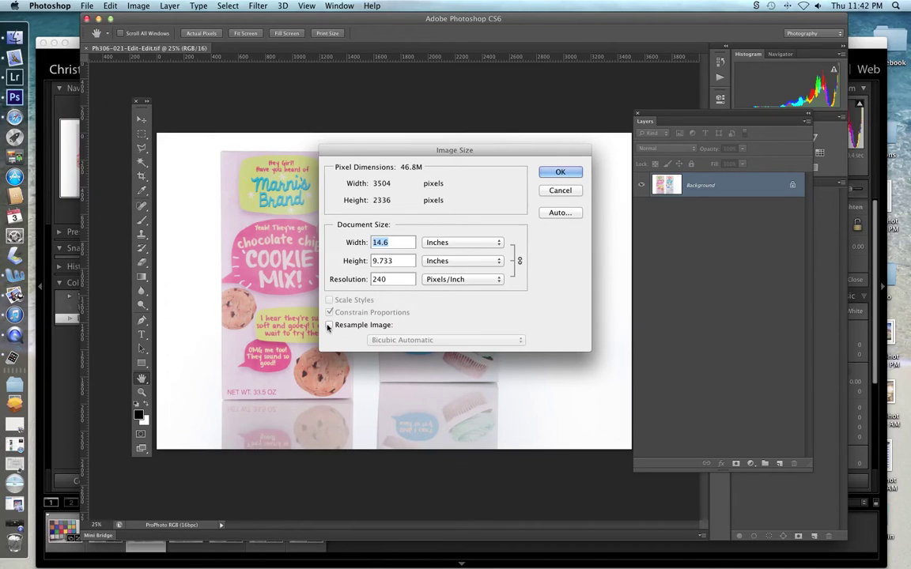
double_click(379, 279)
text(300)
click(560, 172)
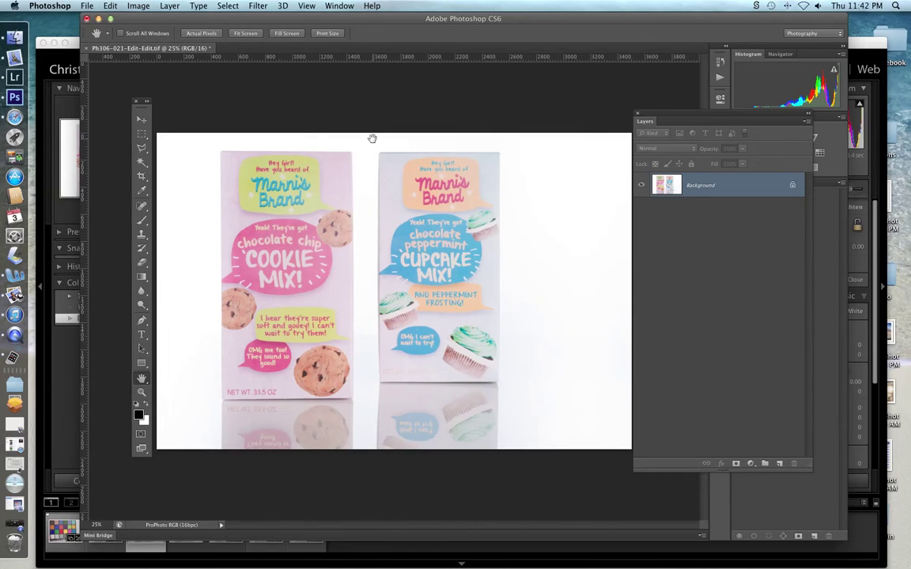
Try docking the Layers panel as its own column and toggling the collapsed Actions, Properties and Clone Source panels
drag(457, 18, 484, 29)
drag(682, 120, 736, 110)
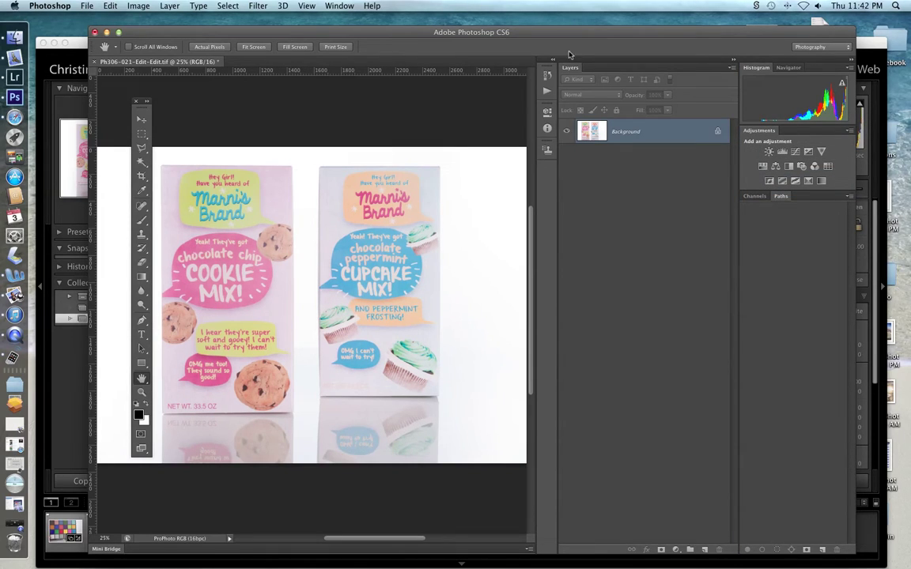
drag(402, 31, 467, 32)
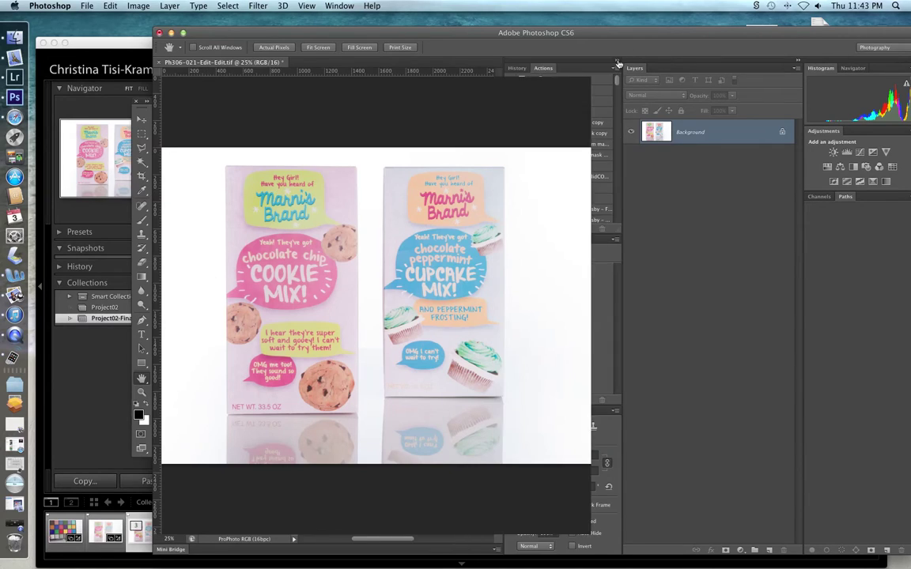
click(616, 61)
click(717, 55)
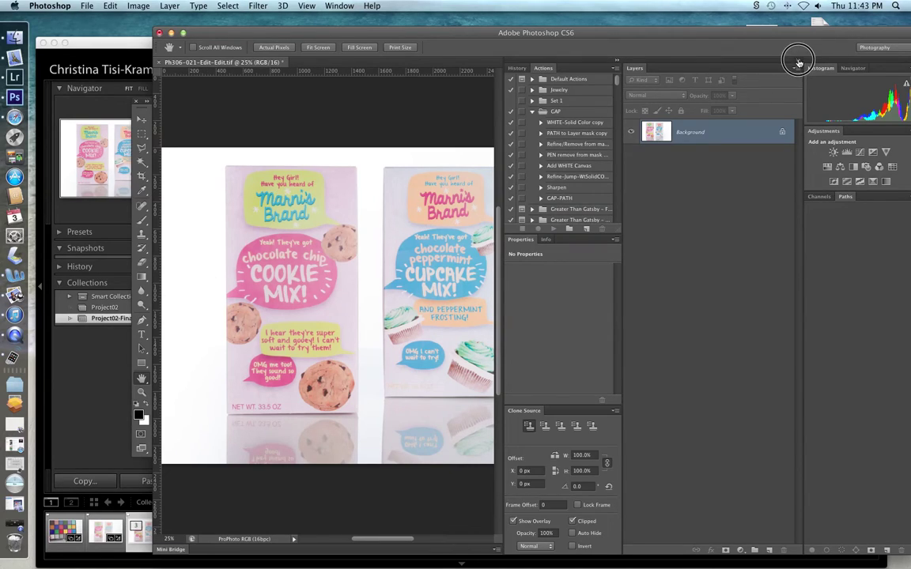
click(616, 62)
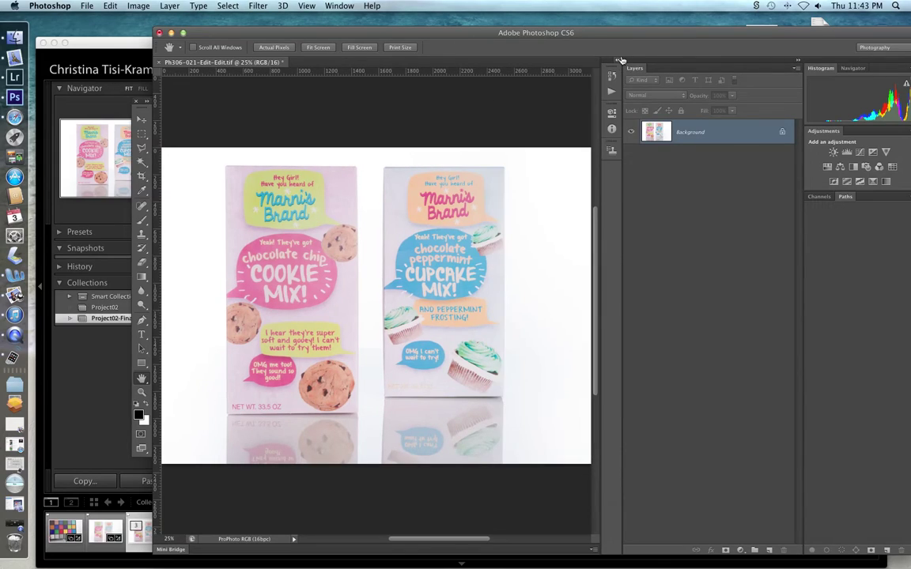
click(616, 62)
Reset the Photography workspace and undock the Tools panel so that it floats over the document
click(339, 6)
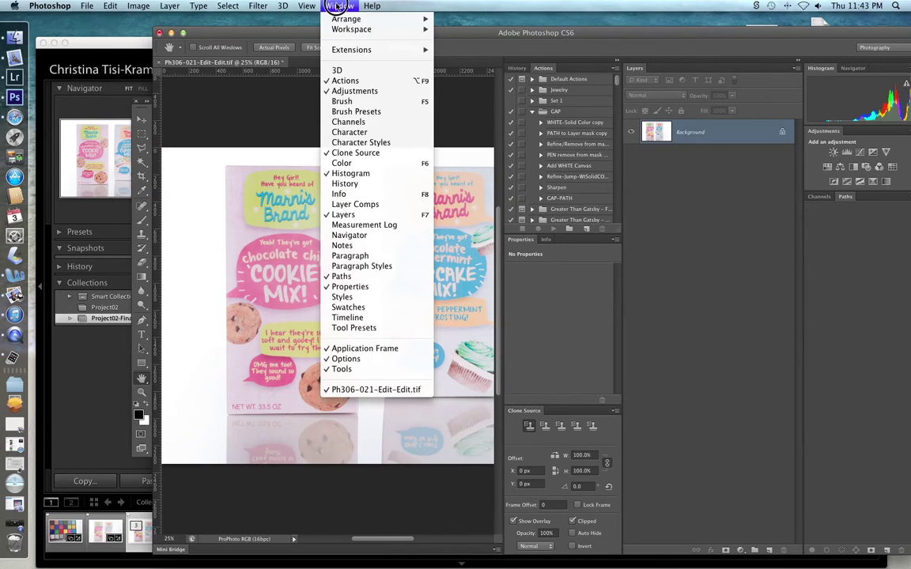
mouse_move(356, 28)
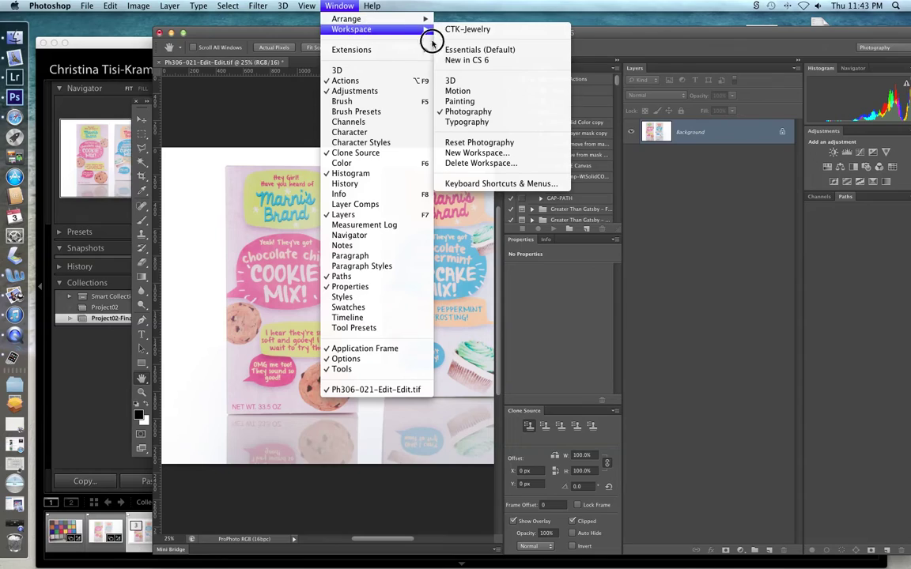
click(467, 142)
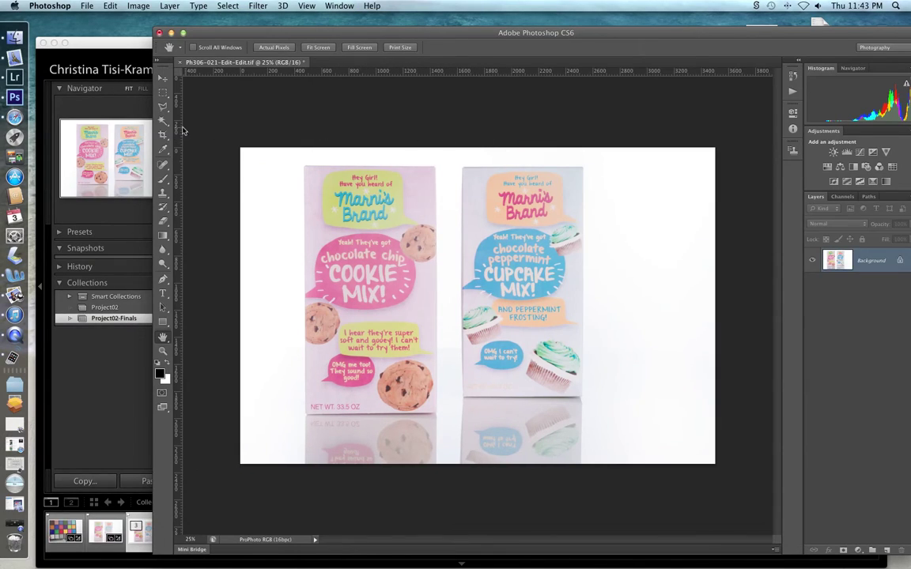
drag(163, 76, 195, 89)
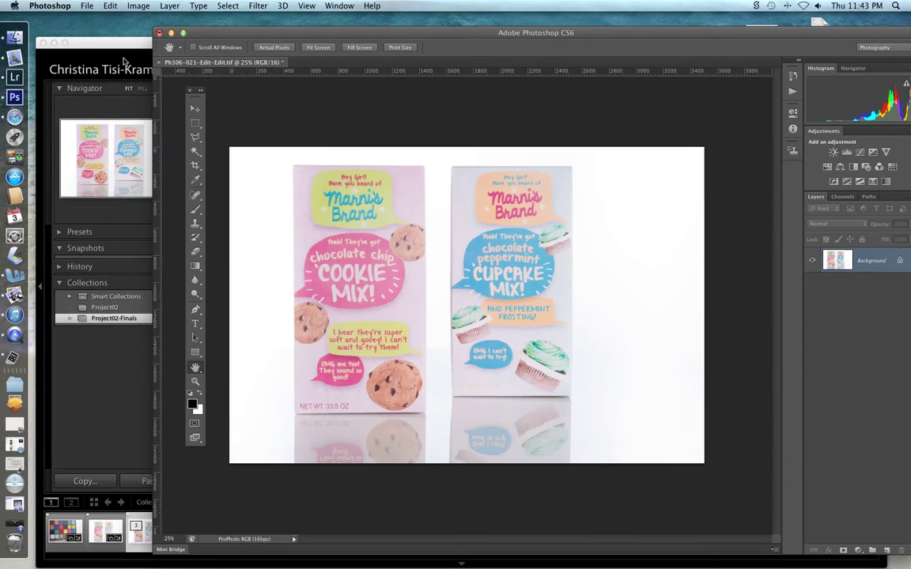
Minimize the Lightroom window, reposition the Photoshop window, and place the floating Tools panel beside the photo
click(54, 45)
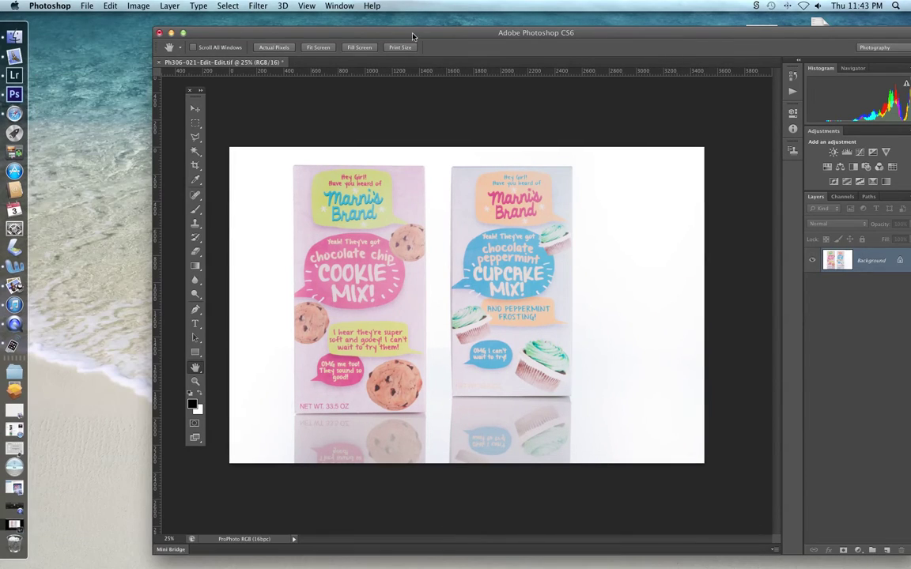
drag(412, 34, 289, 32)
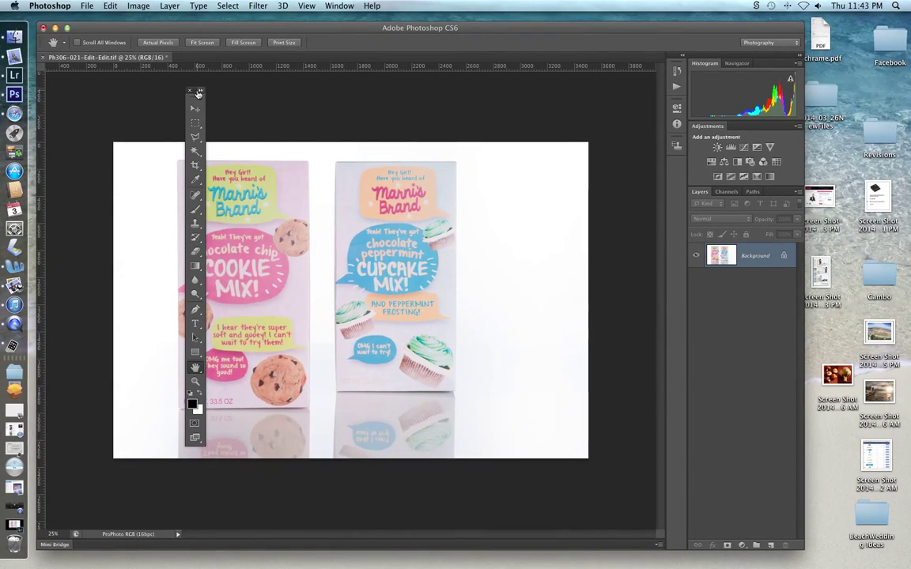
drag(184, 93, 77, 87)
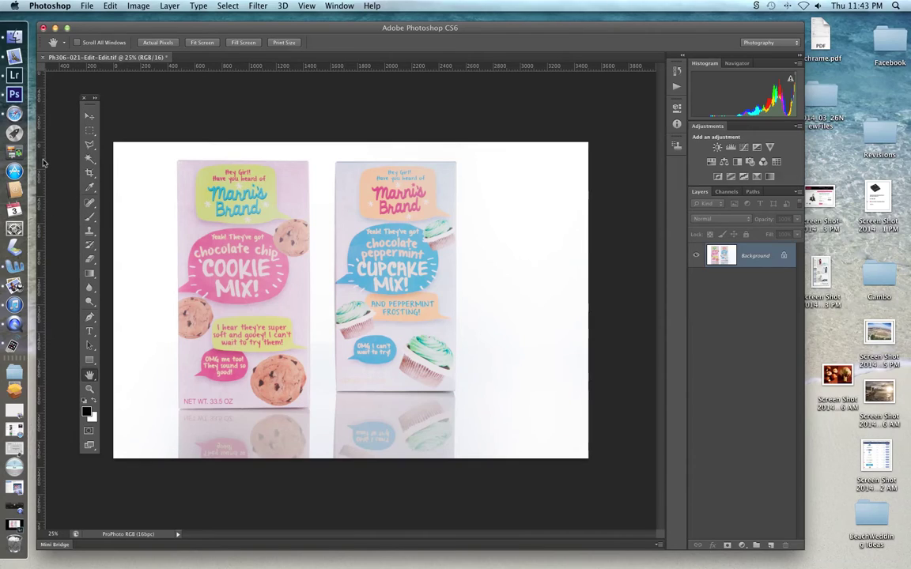
Place guides along the left, top, bottom and right edges of the cookie mix box with the Move tool active
click(81, 110)
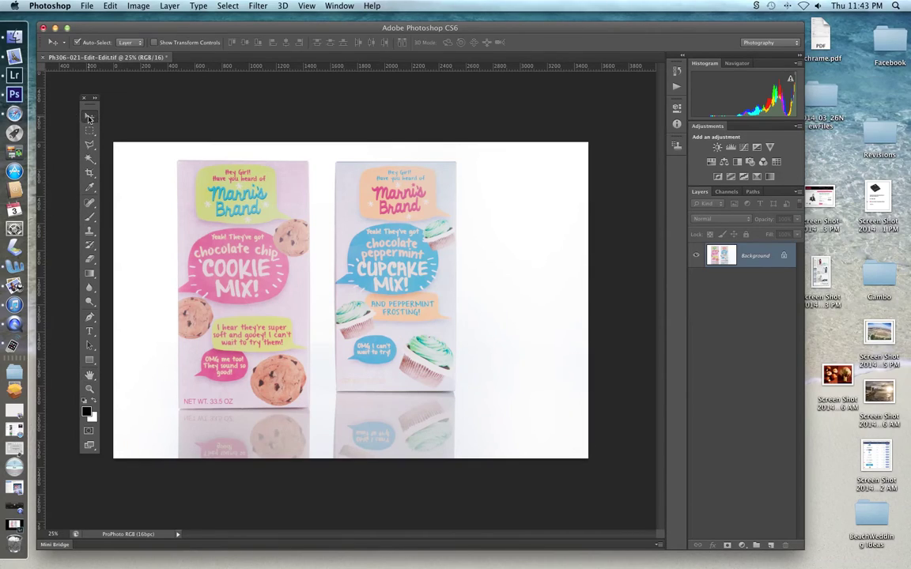
drag(41, 152, 176, 182)
drag(377, 68, 374, 161)
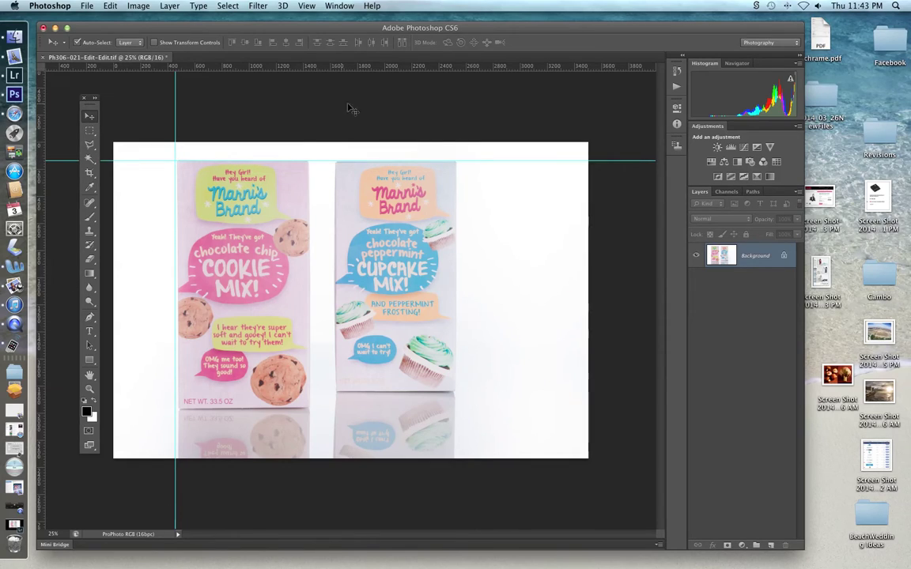
drag(428, 68, 433, 410)
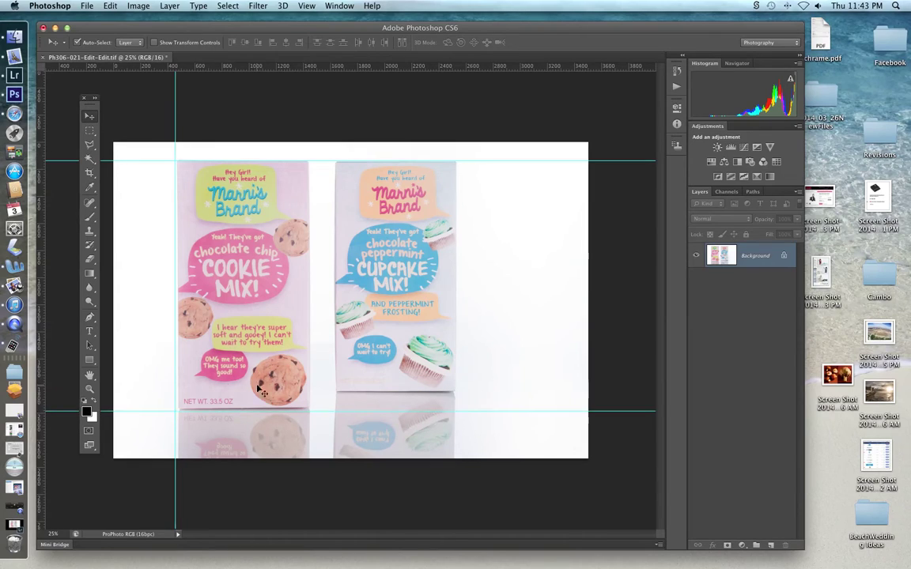
drag(45, 341, 310, 372)
Add guides along the left, right and bottom edges of the cupcake mix box
drag(38, 316, 334, 325)
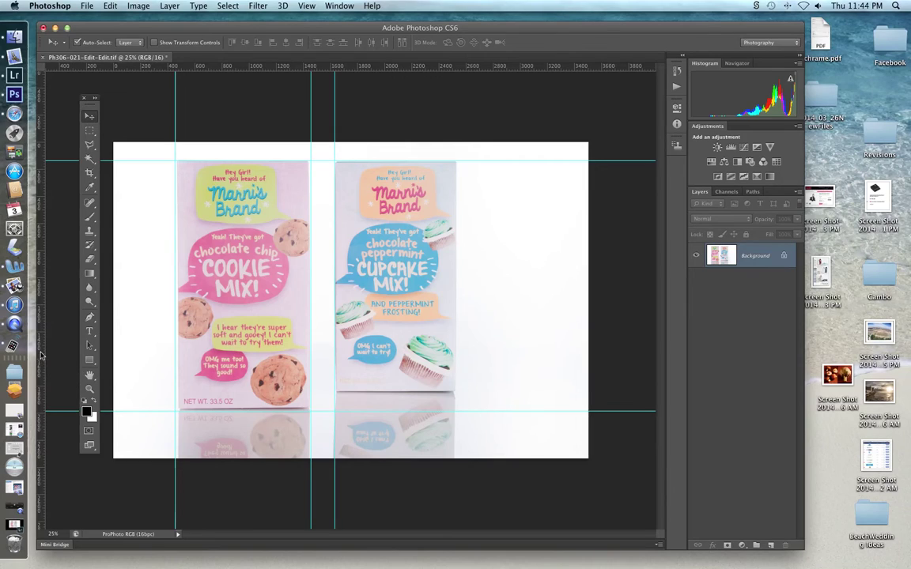
drag(38, 318, 455, 347)
drag(421, 68, 457, 390)
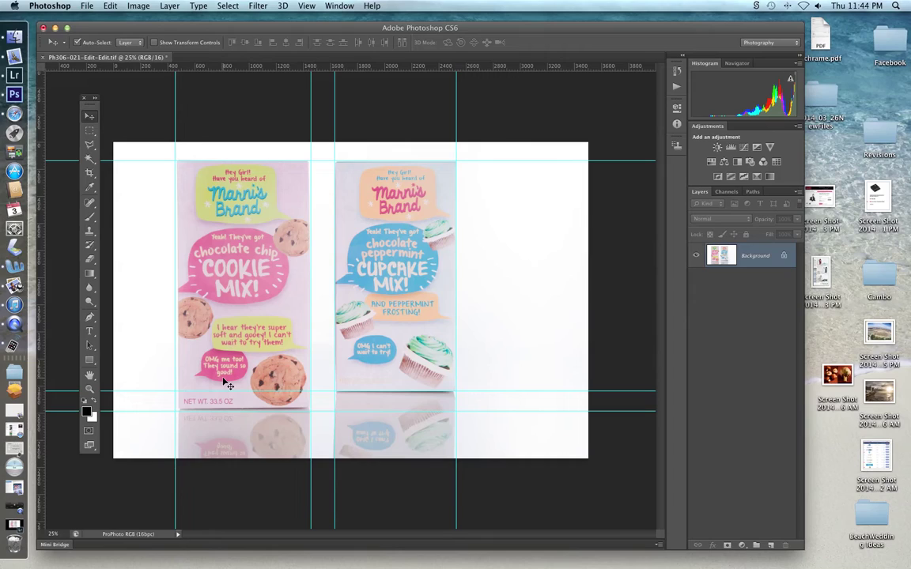
Select the cookie mix box and its reflection with a rectangular marquee, and copy the selection to a new layer
click(90, 130)
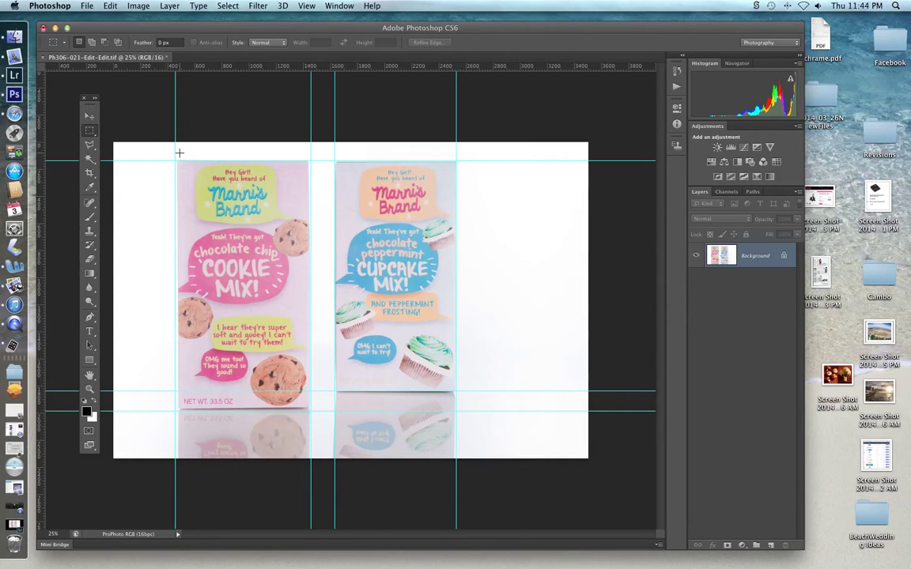
drag(157, 146, 326, 474)
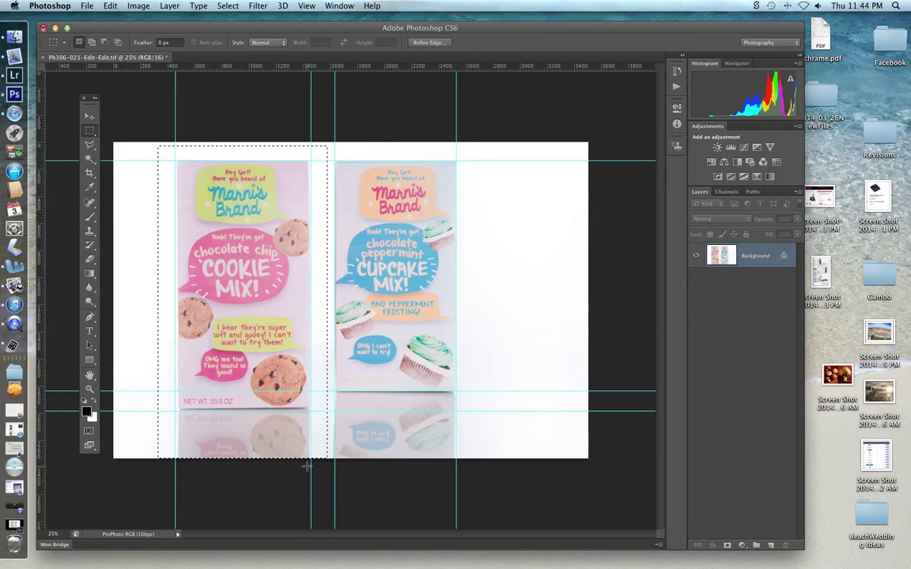
key(super+plus)
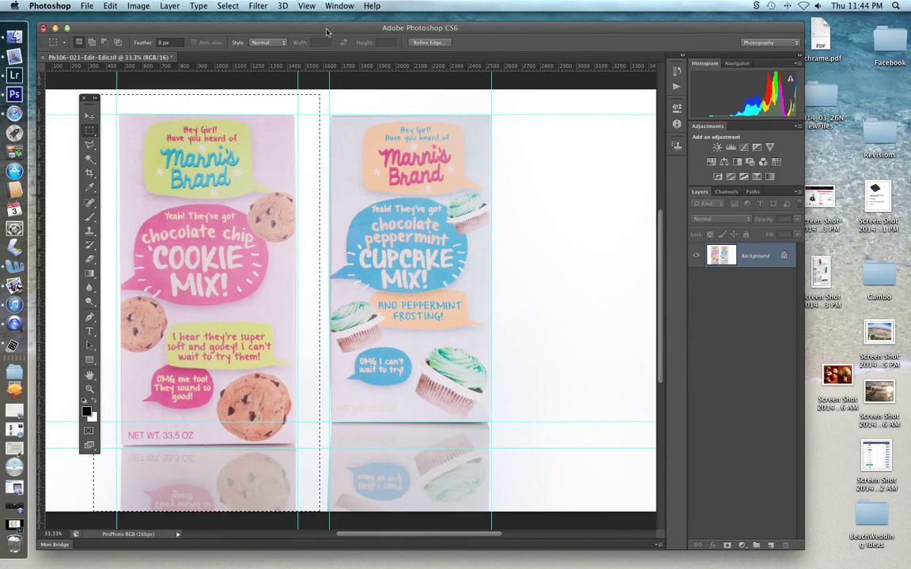
drag(331, 27, 442, 55)
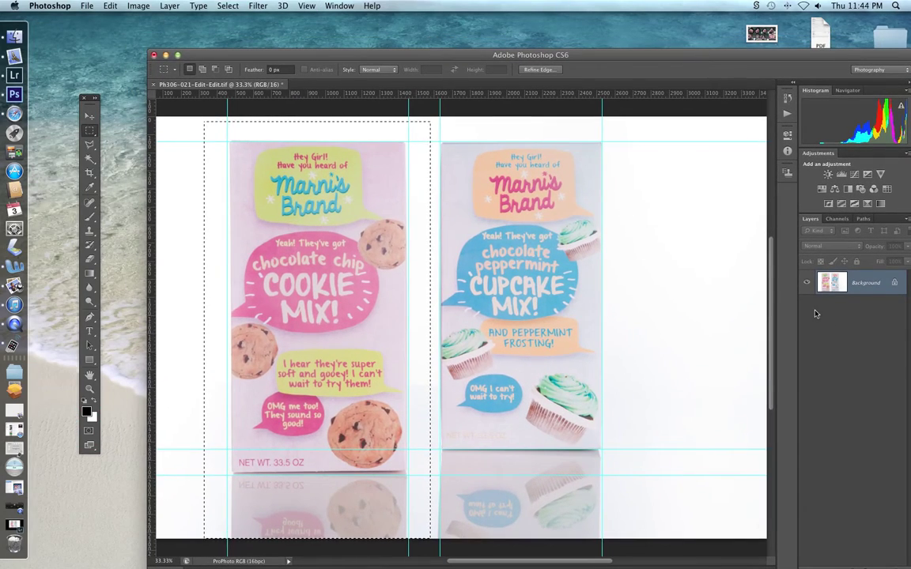
key(super+j)
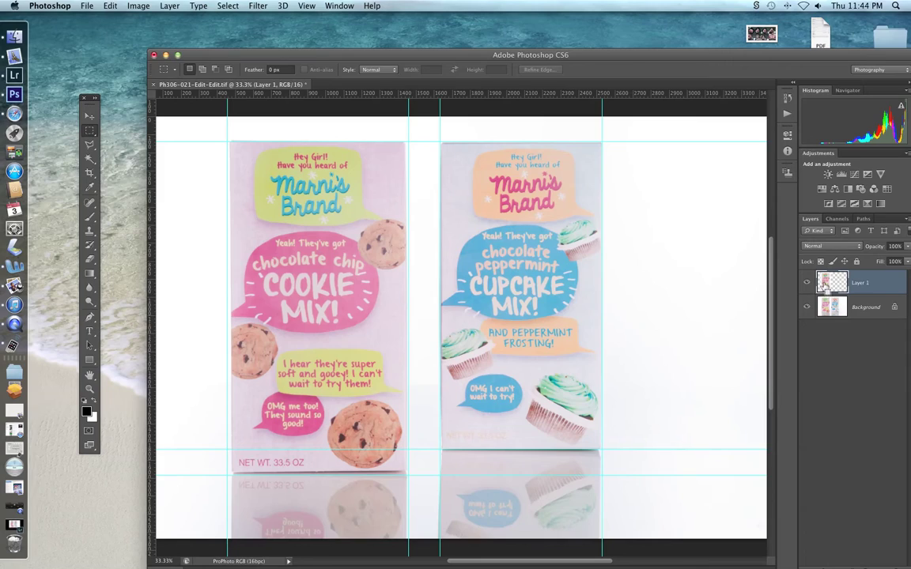
Enlarge the layer thumbnails to the Large size, then float and resize the Layers panel beside the photo
right_click(824, 284)
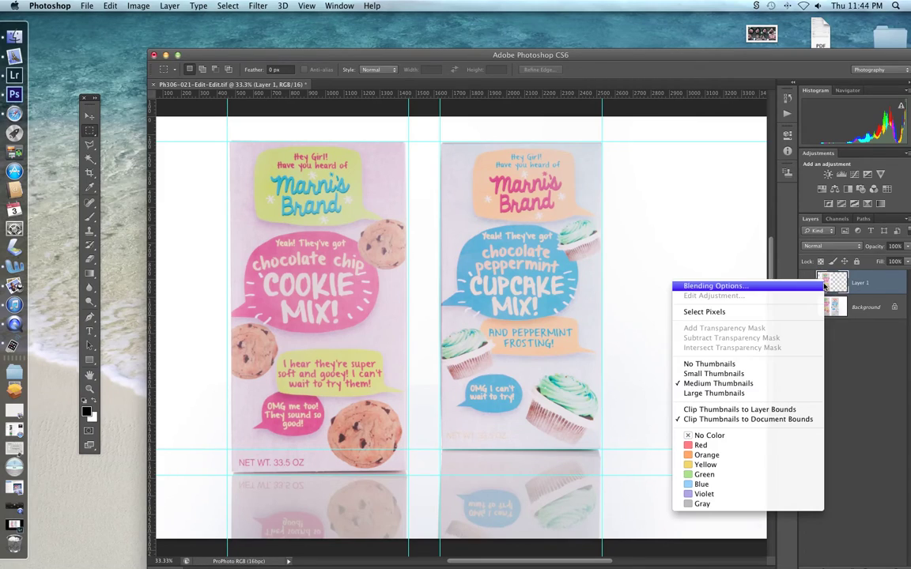
click(736, 382)
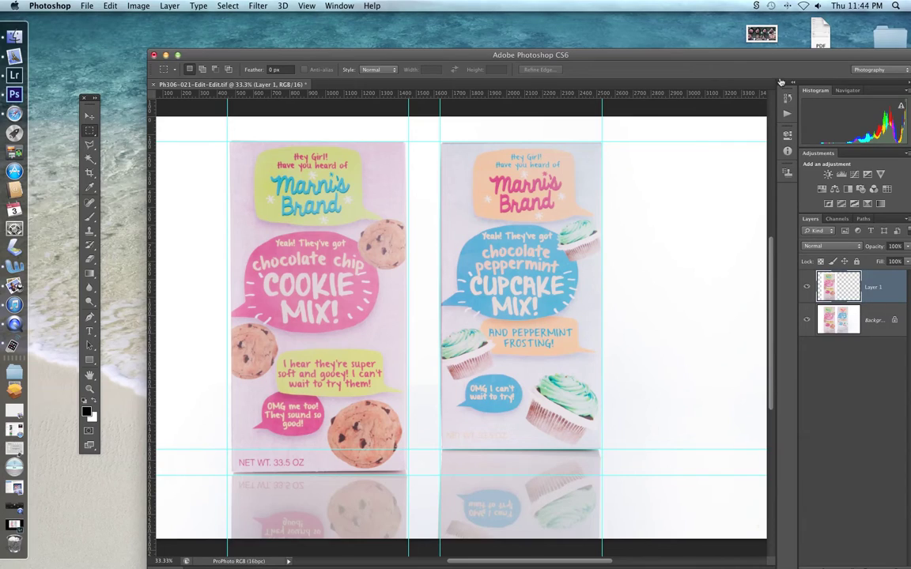
drag(810, 222, 743, 109)
drag(843, 213, 888, 317)
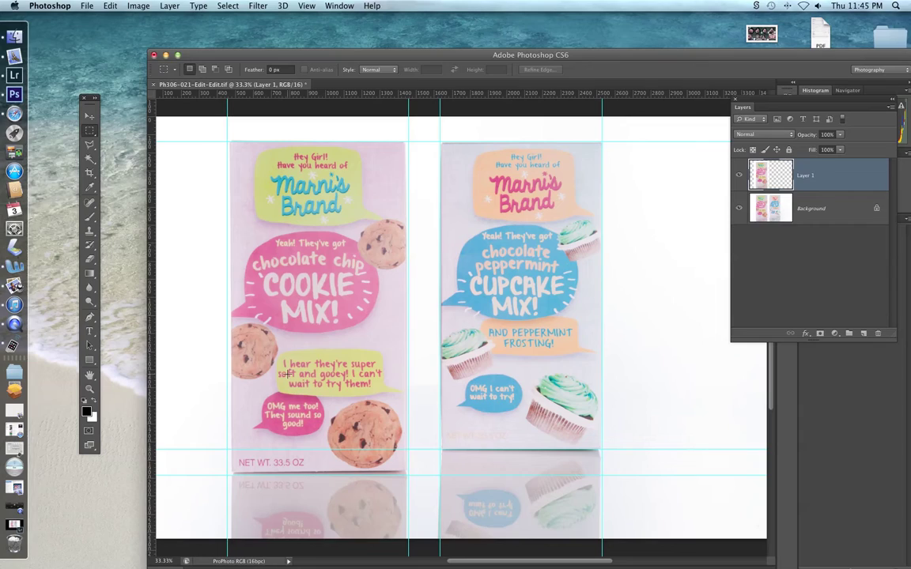
Distort the cookie mix layer by pulling its lower-right corner slightly down and its upper-right corner outward toward the guides
key(super+t)
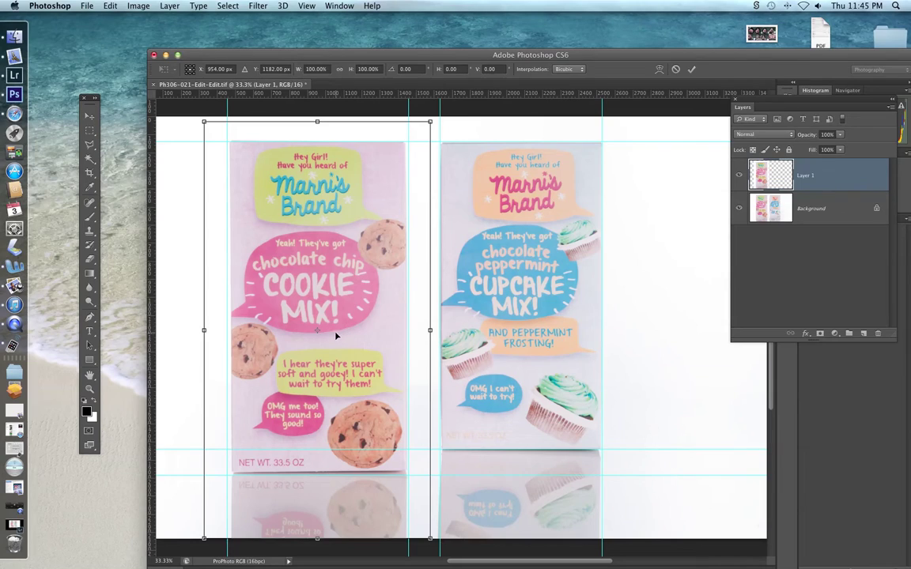
right_click(376, 311)
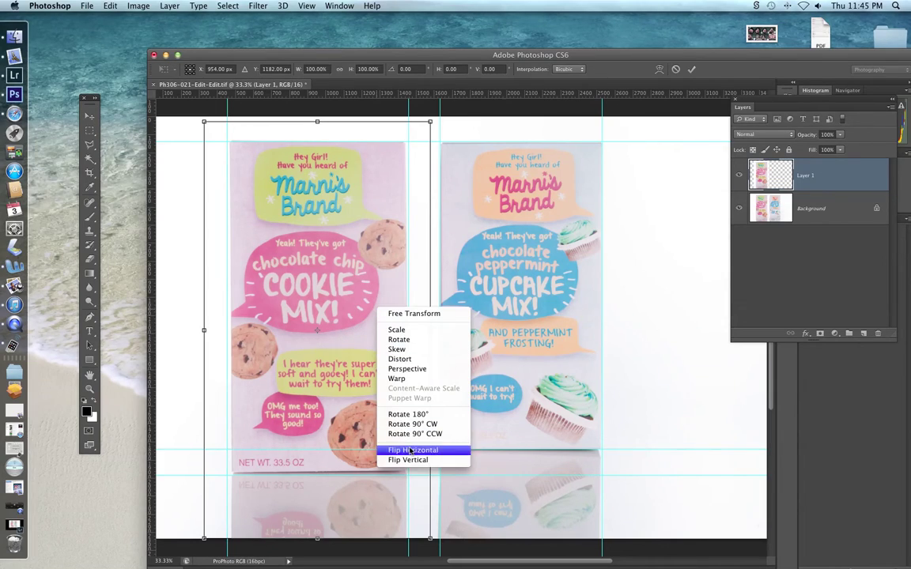
click(406, 363)
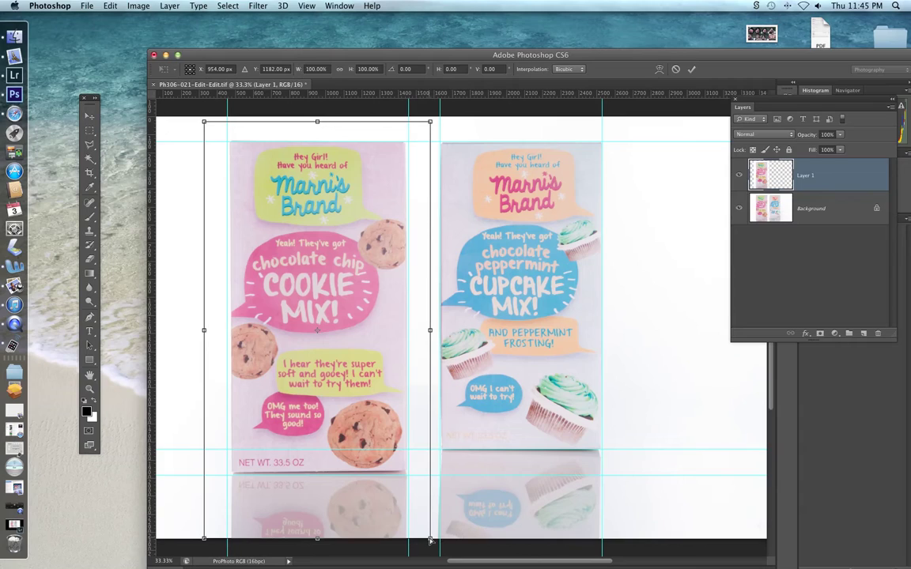
drag(429, 540, 429, 544)
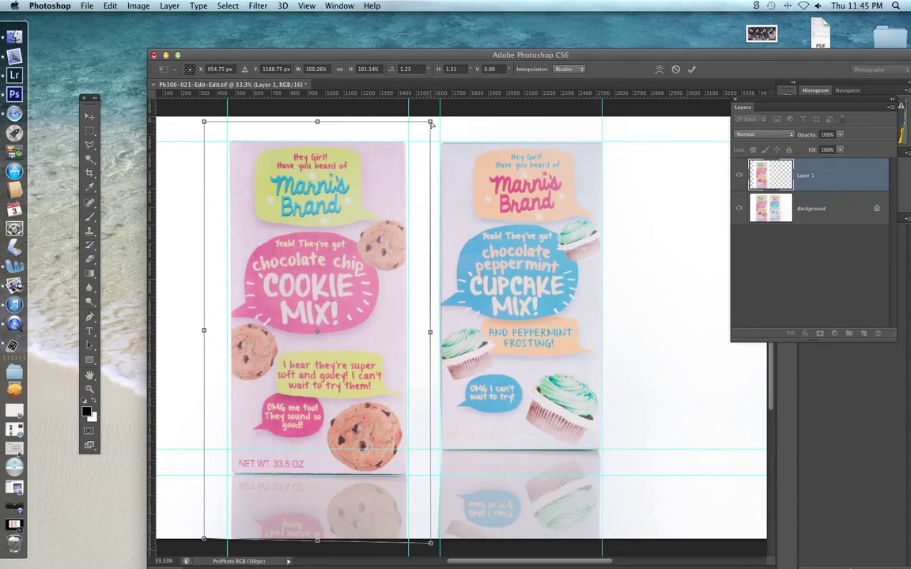
drag(429, 121, 432, 122)
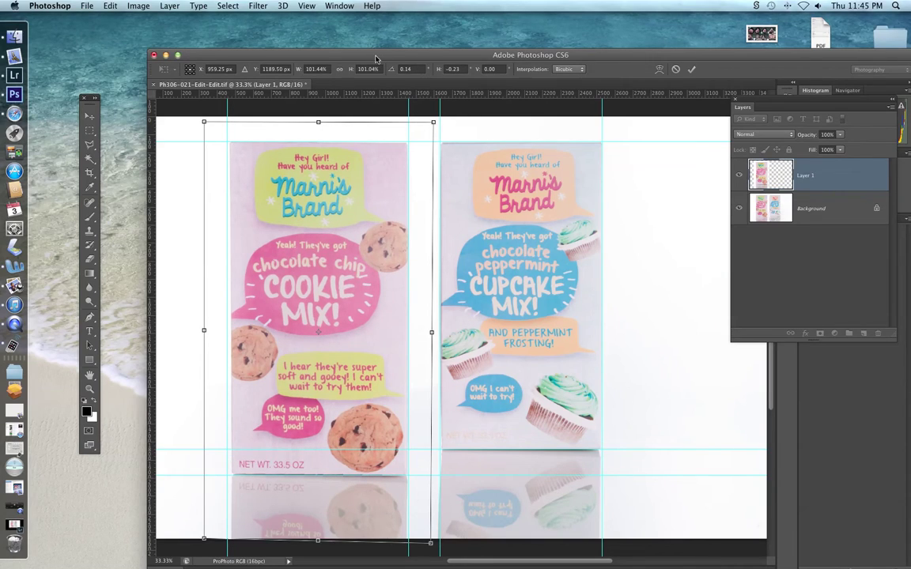
Move the window up and distort the cookie mix layer's left corners outward to align the box's left side with its guide
drag(377, 58, 386, 6)
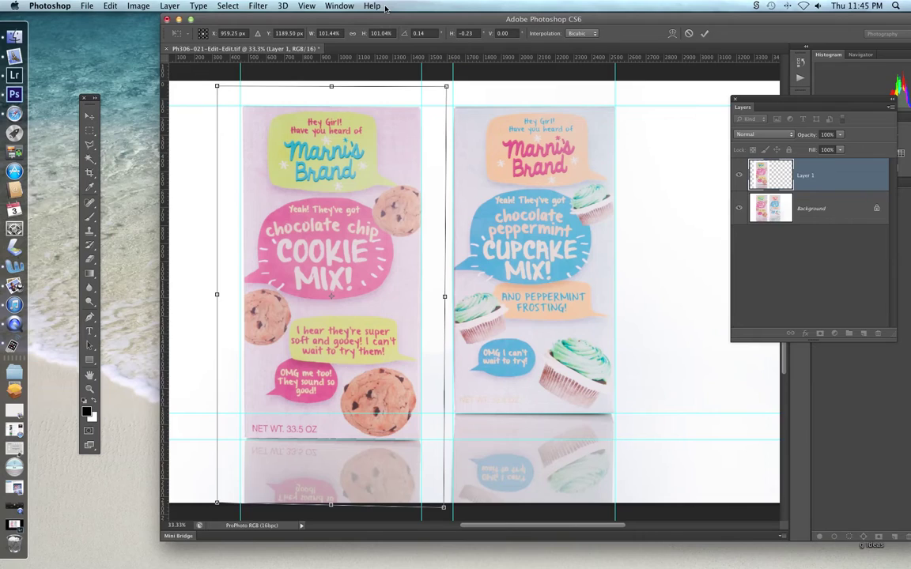
key(super+minus)
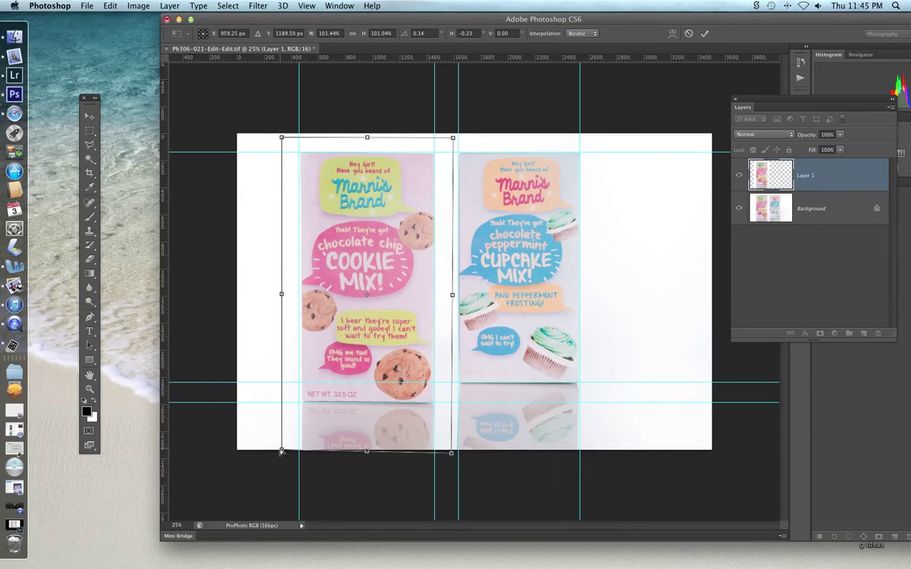
drag(282, 451, 276, 454)
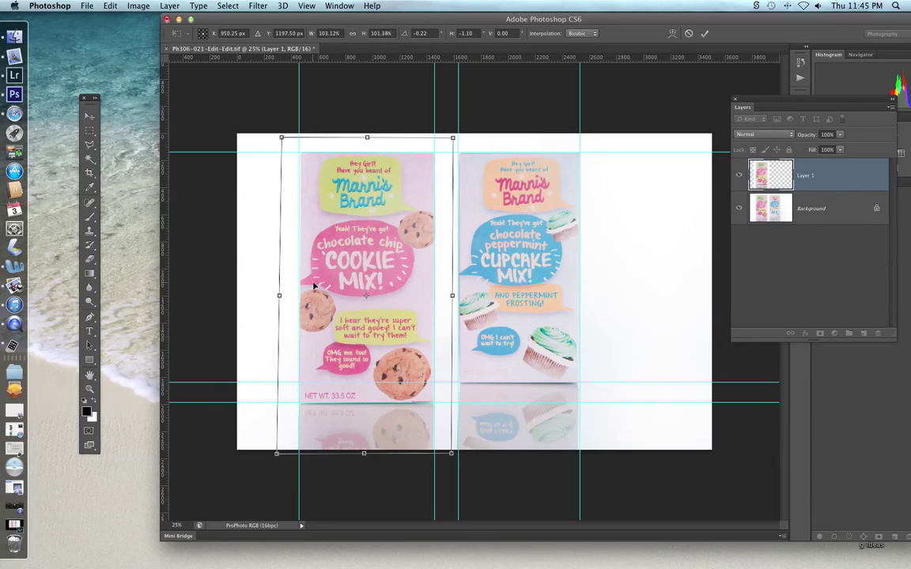
drag(277, 139, 278, 138)
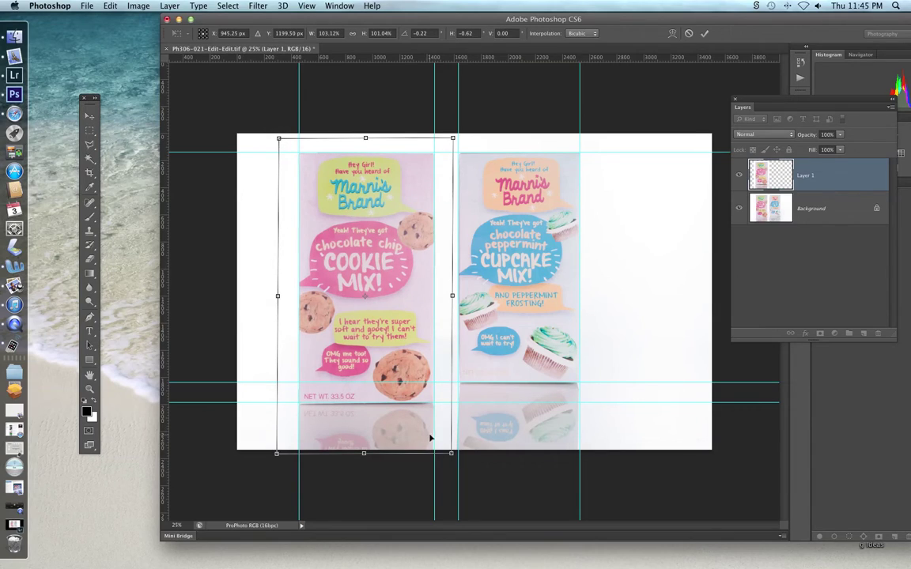
drag(276, 455, 278, 454)
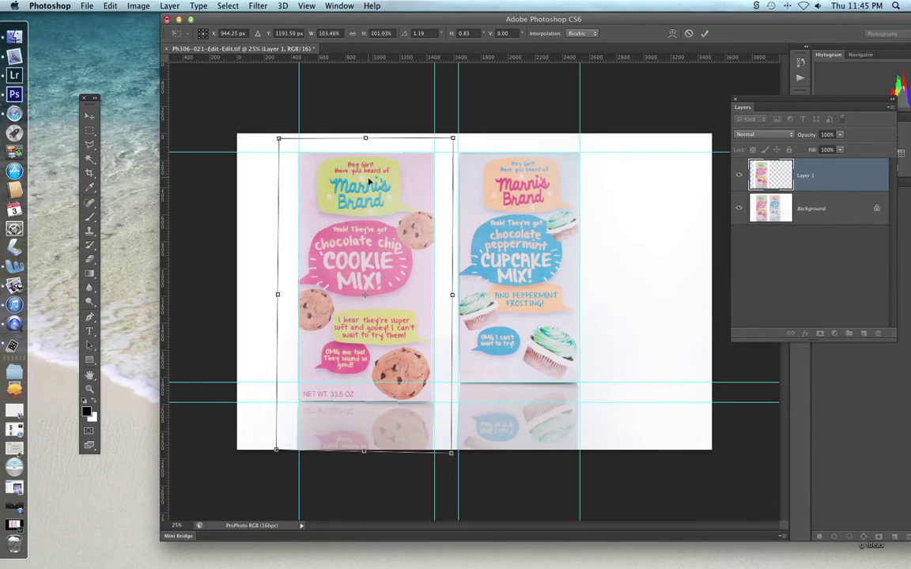
Skew the top edge of the cookie mix layer slightly sideways and apply the transformation
right_click(372, 202)
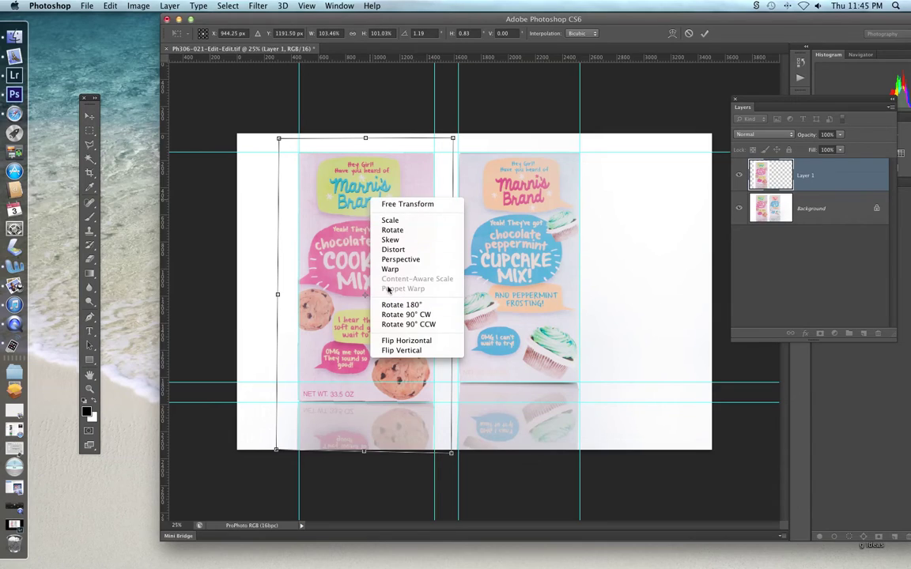
click(390, 241)
drag(365, 139, 366, 140)
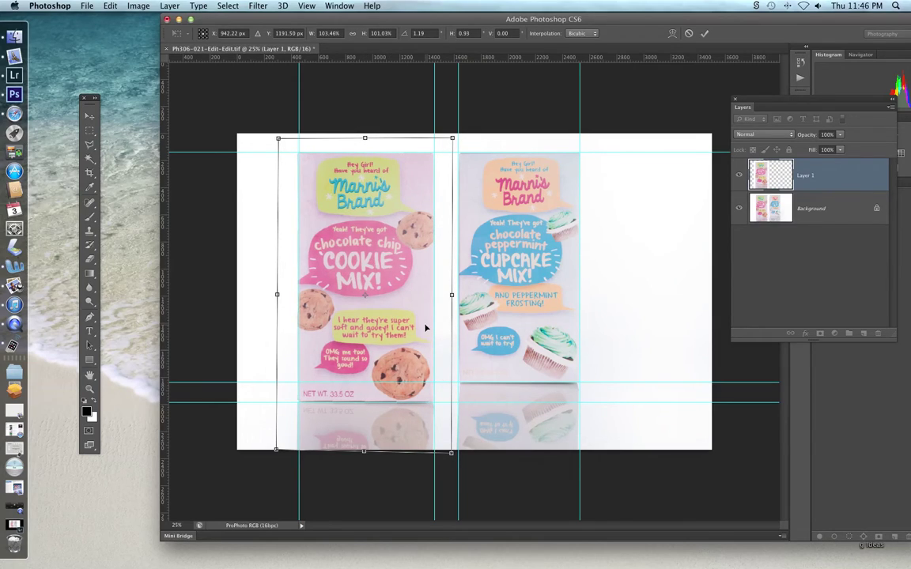
key(m)
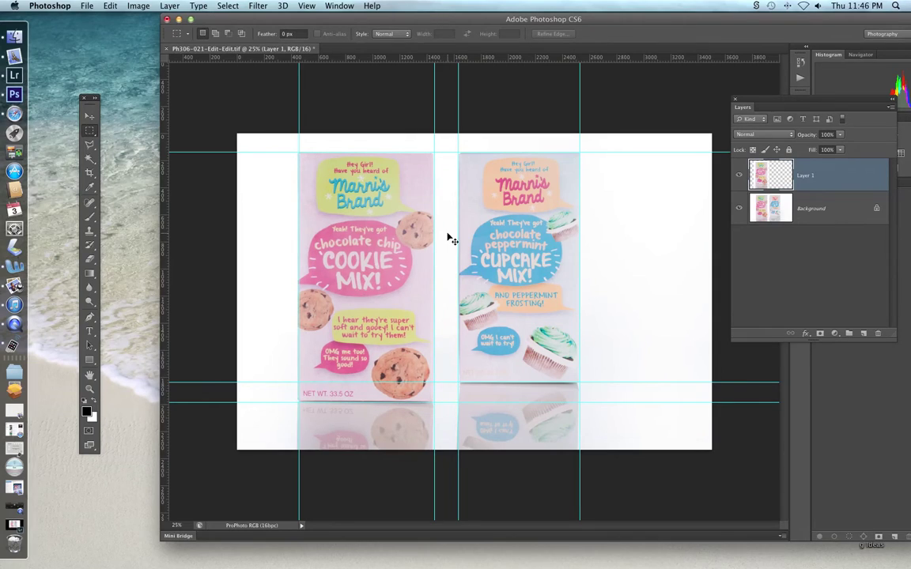
Hide the guides and toggle Layer 1's visibility repeatedly to compare the straightened cookie mix box with the original
key(super+semicolon)
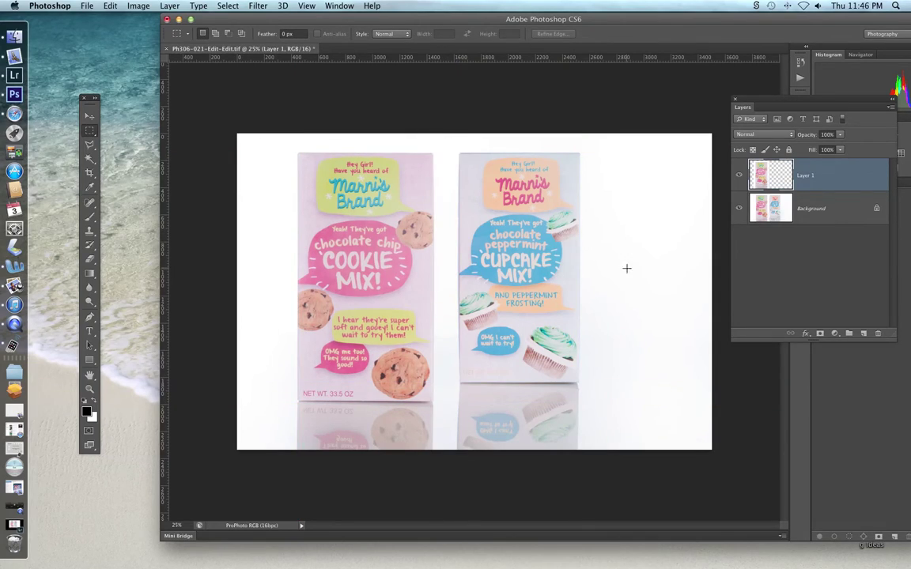
click(739, 177)
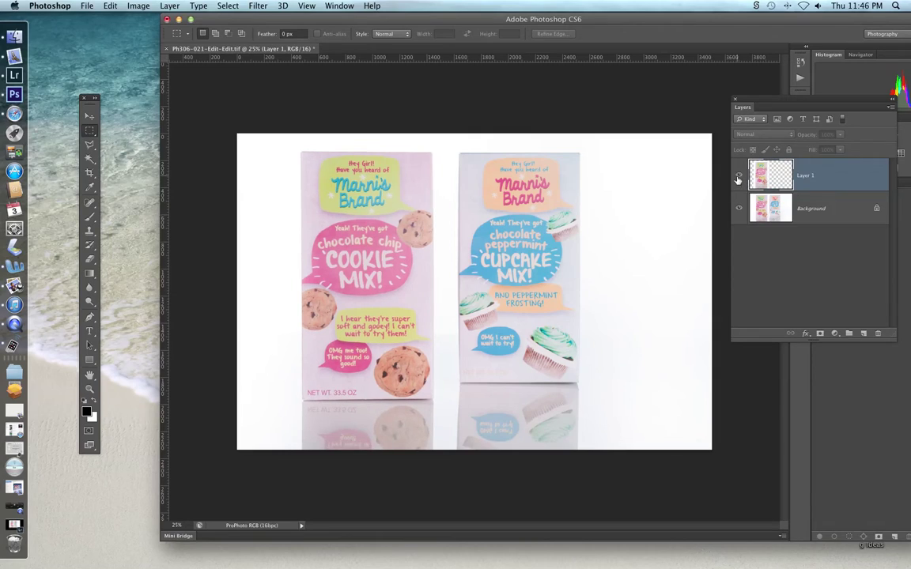
click(739, 177)
click(738, 177)
click(738, 176)
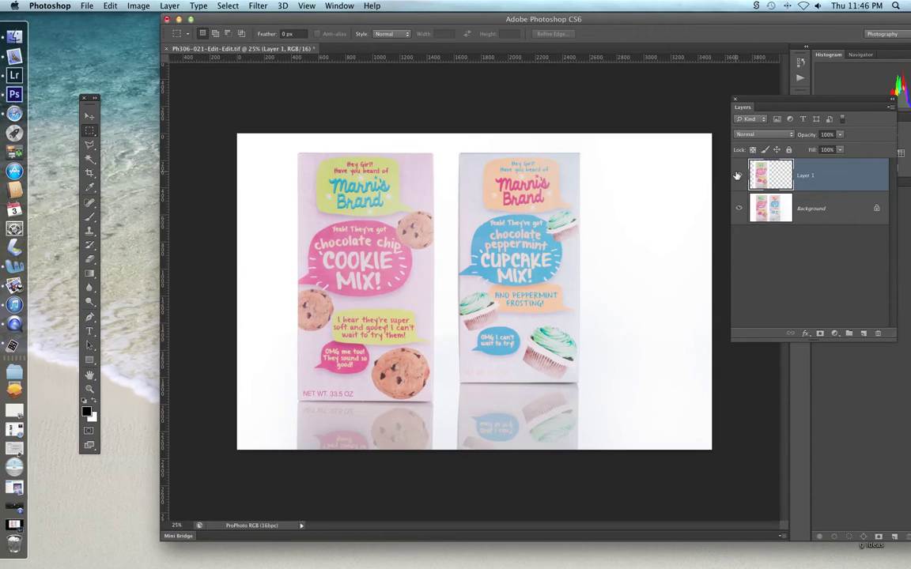
click(738, 176)
click(735, 176)
click(735, 176)
click(735, 176)
click(736, 176)
click(736, 177)
Add a horizontal guide at the cookie mix box's bottom edge and skew the layer's left side slightly downward
drag(559, 62, 514, 403)
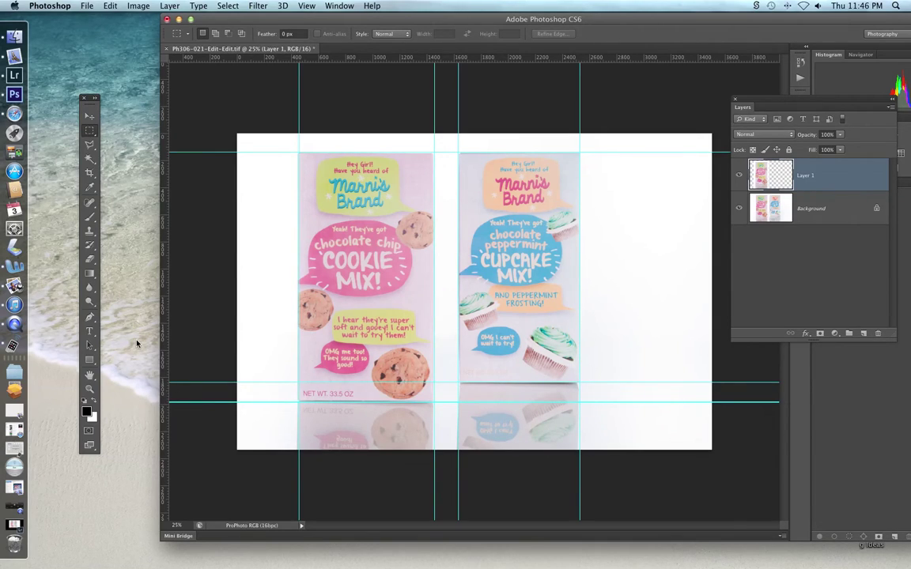
key(super+plus)
key(super+plus)
key(super+plus)
key(super+minus)
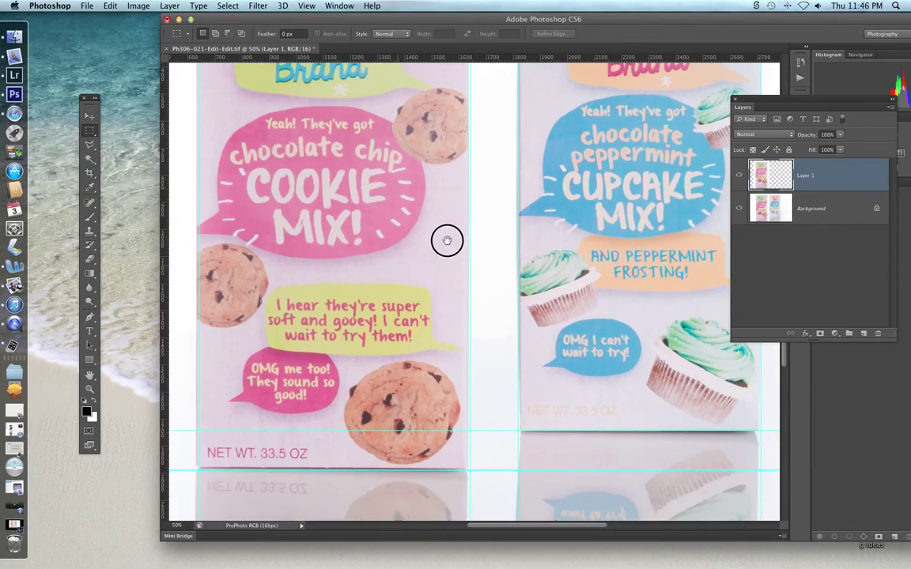
drag(446, 241, 581, 217)
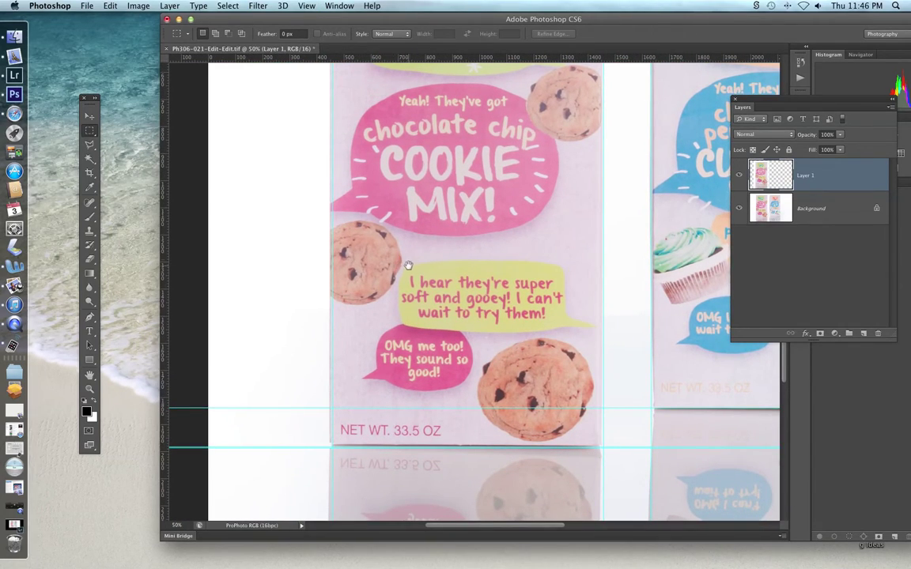
key(super+t)
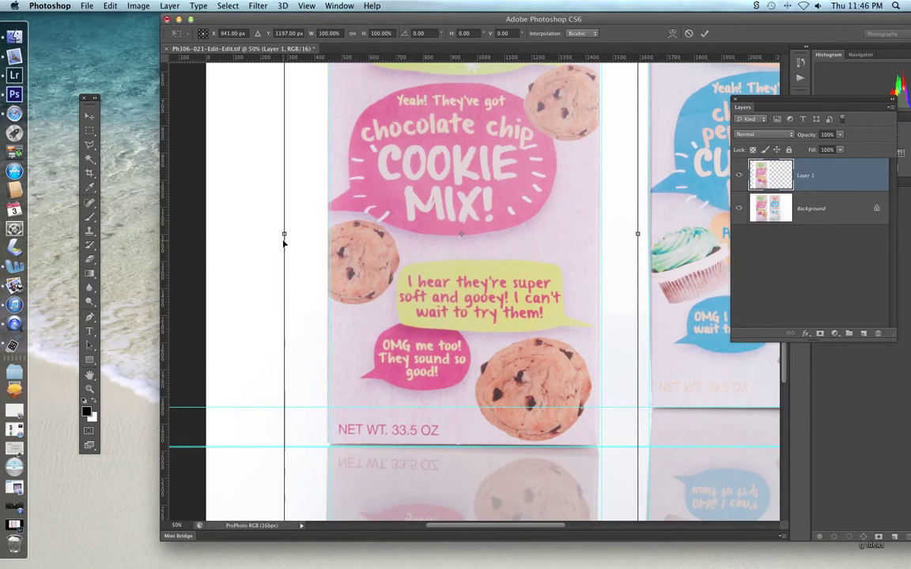
right_click(316, 220)
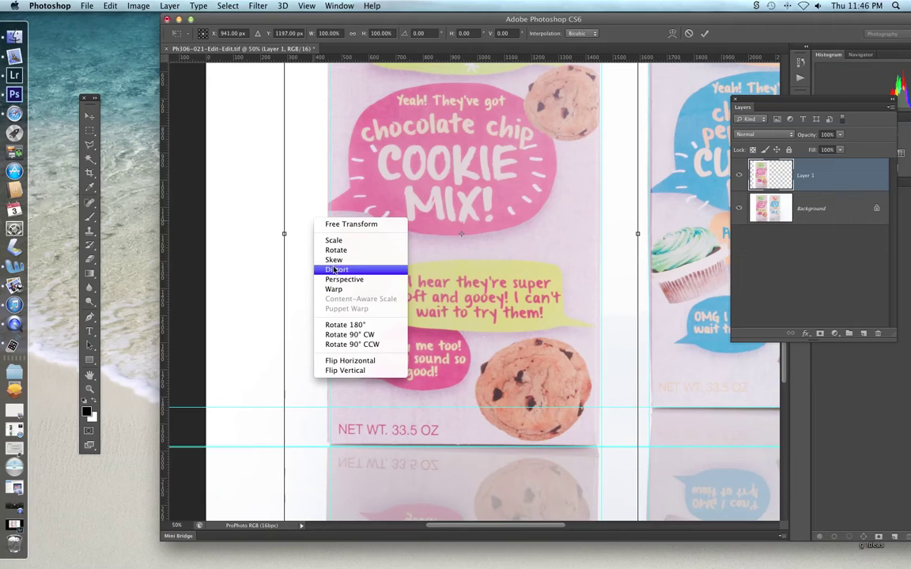
click(334, 260)
drag(284, 235, 286, 237)
scroll(401, 213, up, 5)
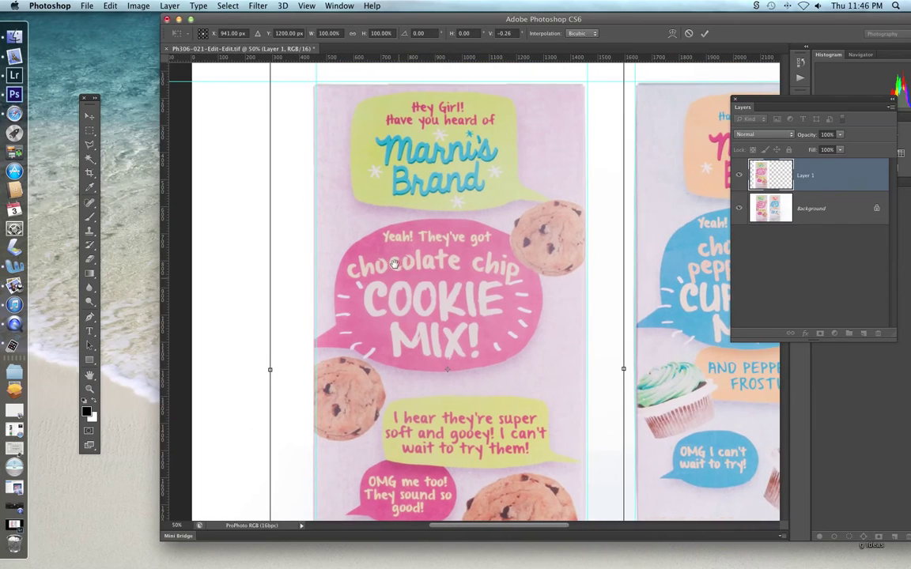
Skew the top edge of the cookie mix layer slightly right to meet the guides and apply the transformation
drag(403, 180, 429, 230)
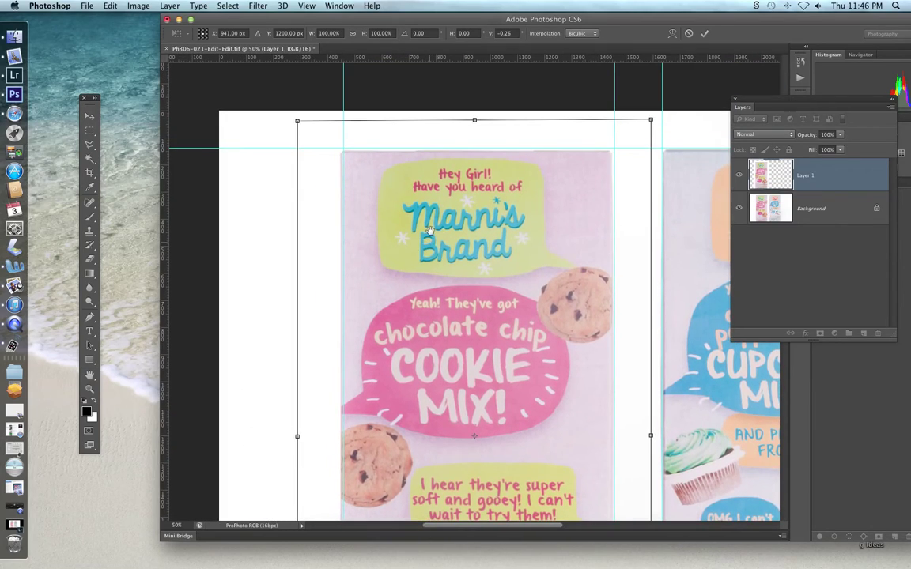
drag(474, 122, 477, 123)
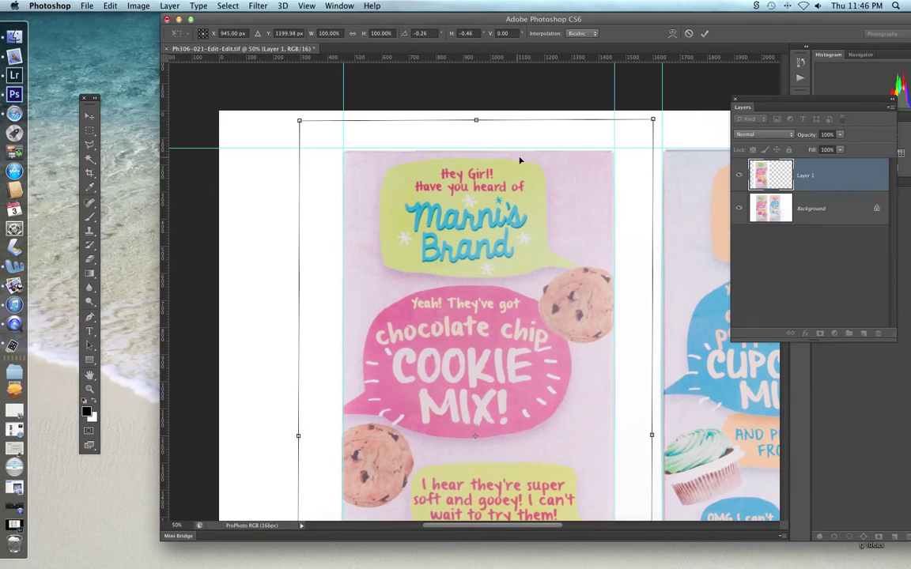
drag(498, 201, 464, 153)
drag(467, 209, 458, 154)
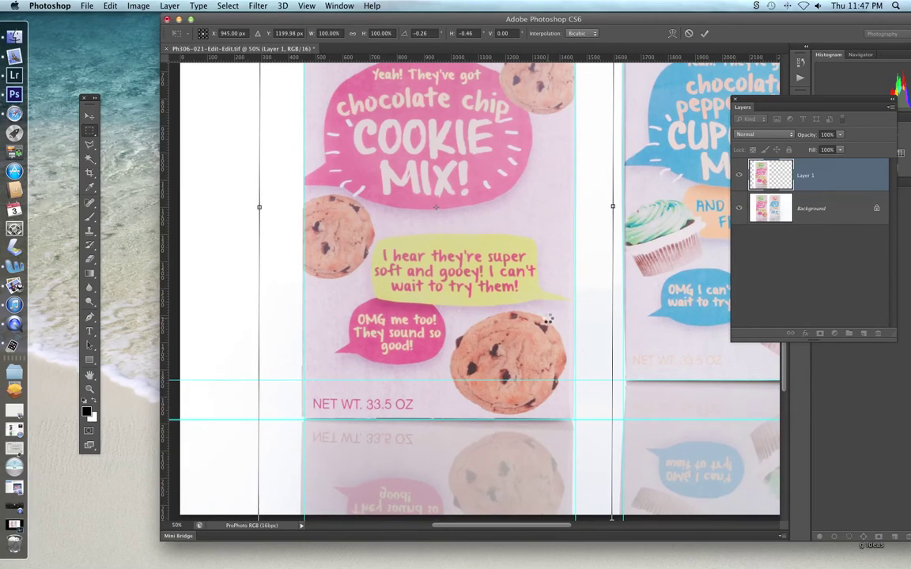
key(Return)
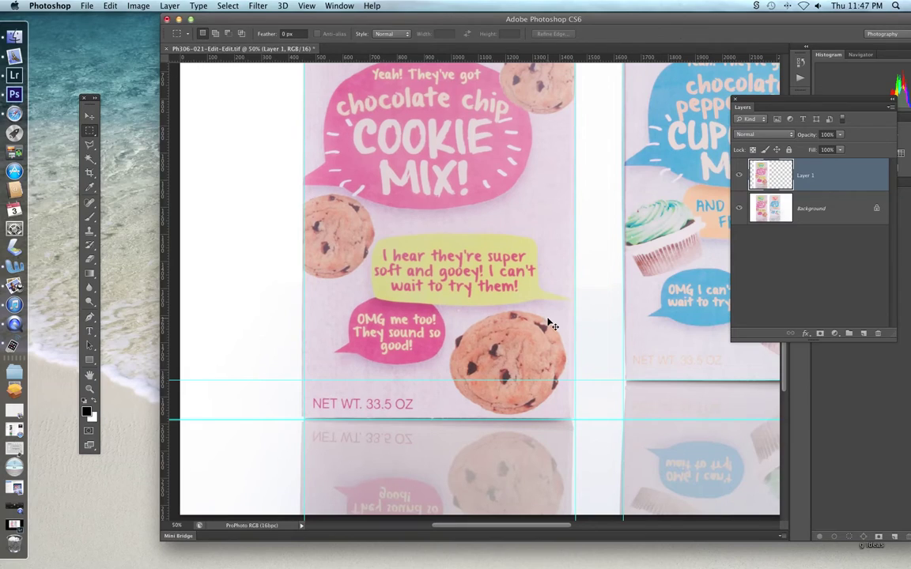
Compare the whole photo with and without Layer 1 while the guides are hidden, and merge Layer 1 into the Background
drag(638, 53, 598, 4)
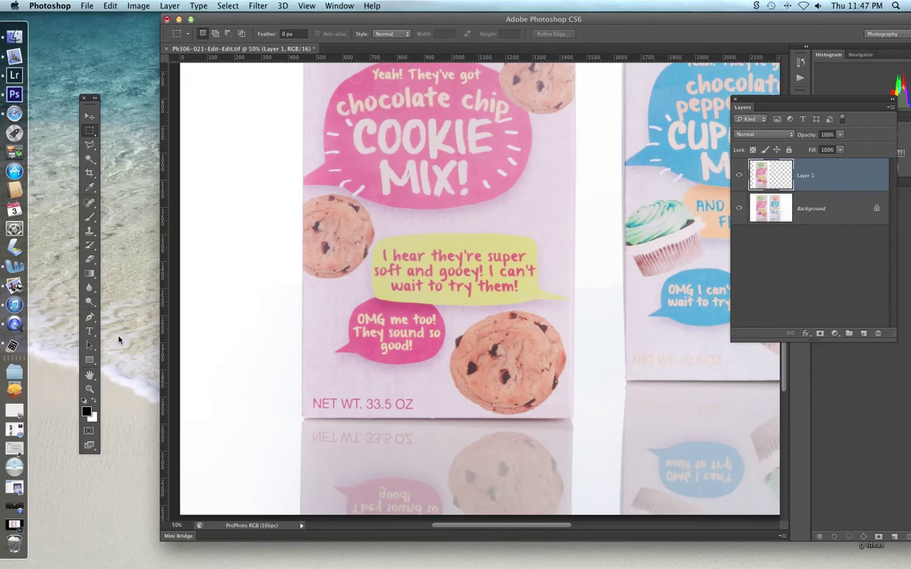
click(89, 374)
double_click(89, 374)
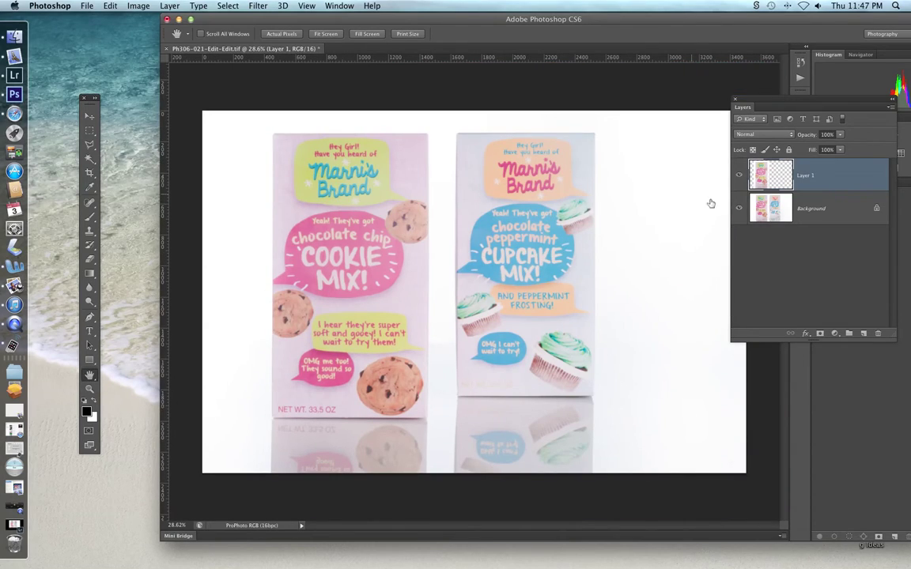
click(739, 176)
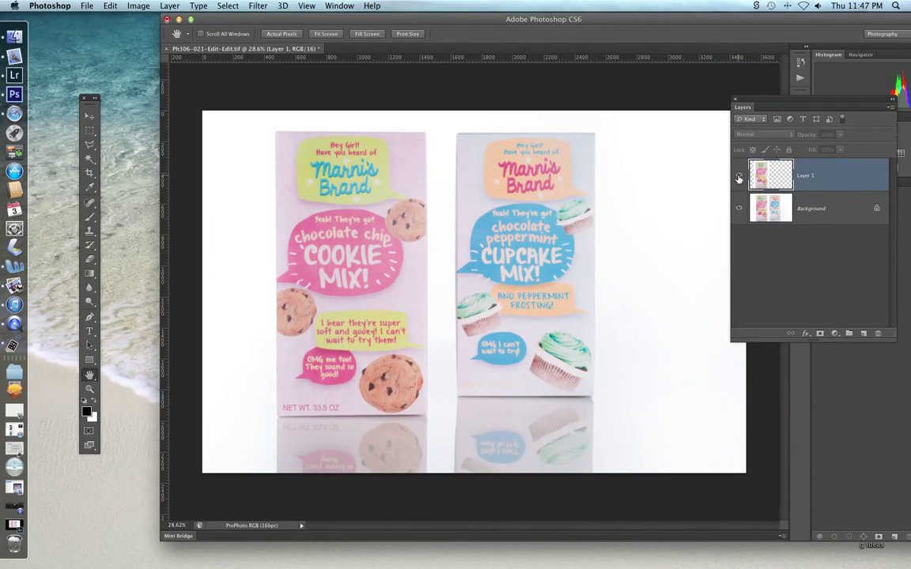
click(739, 177)
click(739, 176)
click(739, 177)
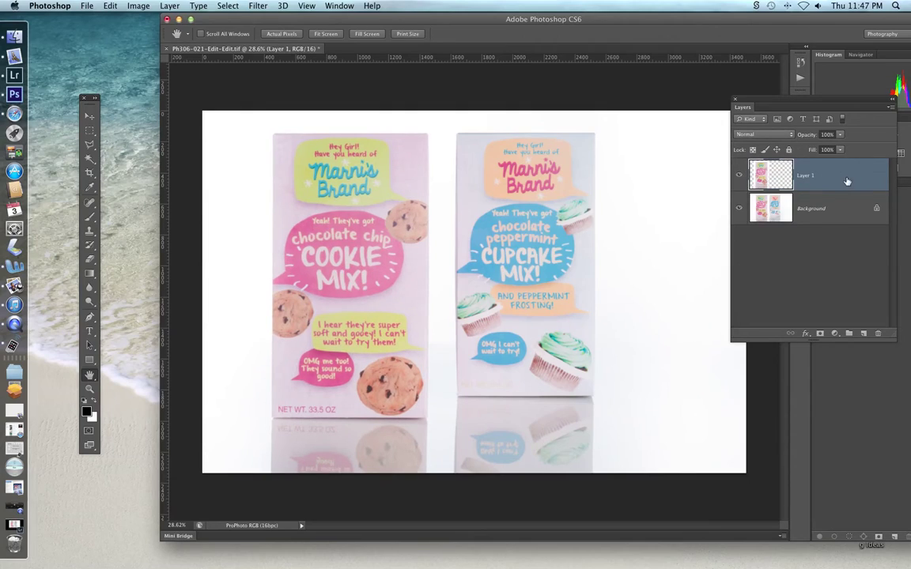
key(super+e)
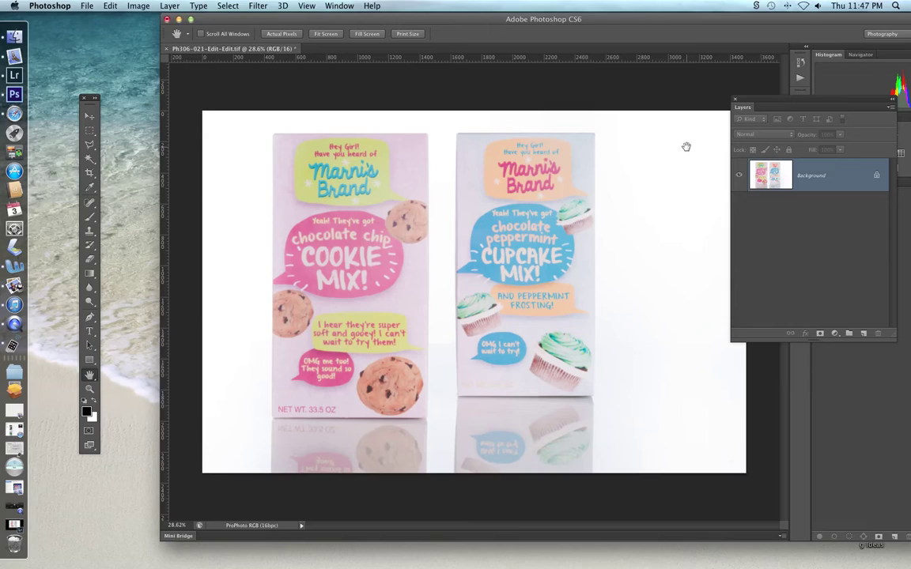
click(89, 388)
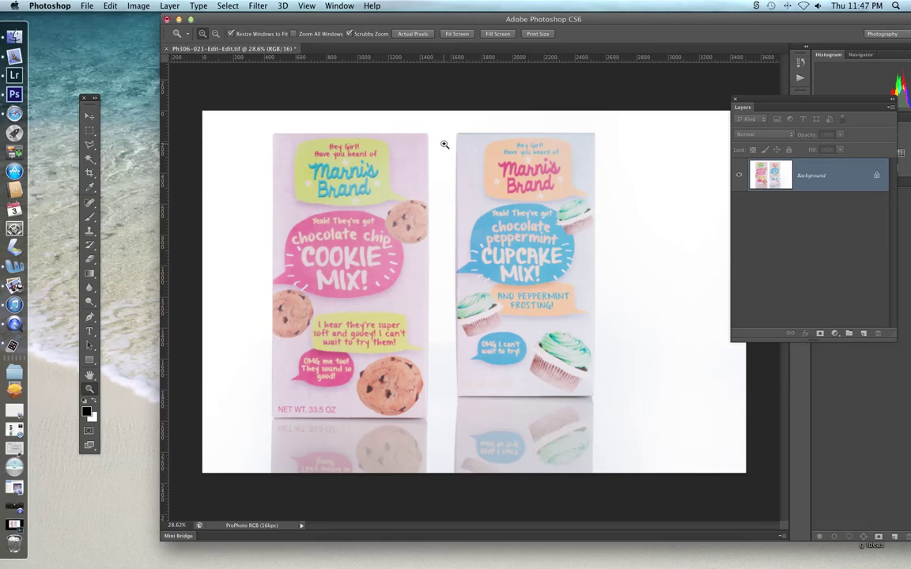
Select the cupcake mix box with its reflection, show the guides and skew the selection's bottom edge slightly left
key(m)
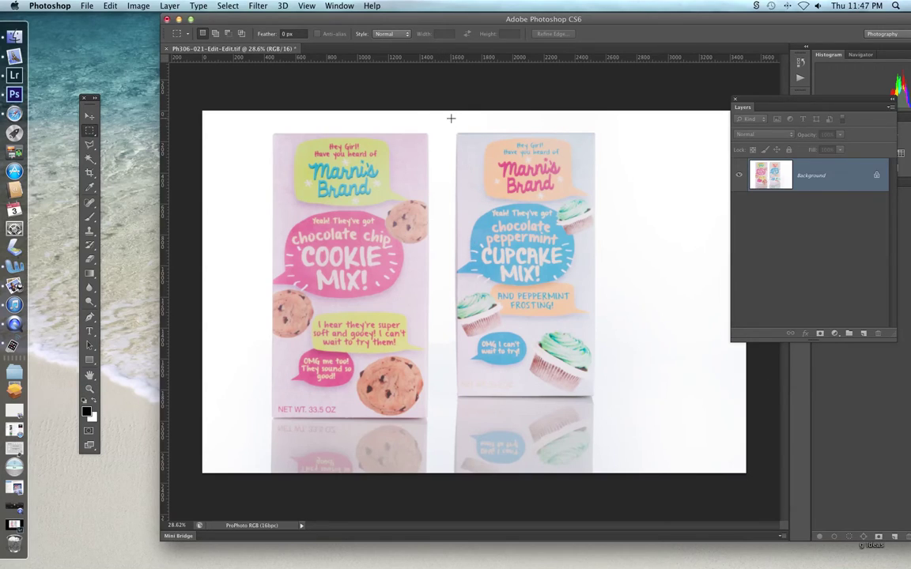
drag(446, 121, 605, 481)
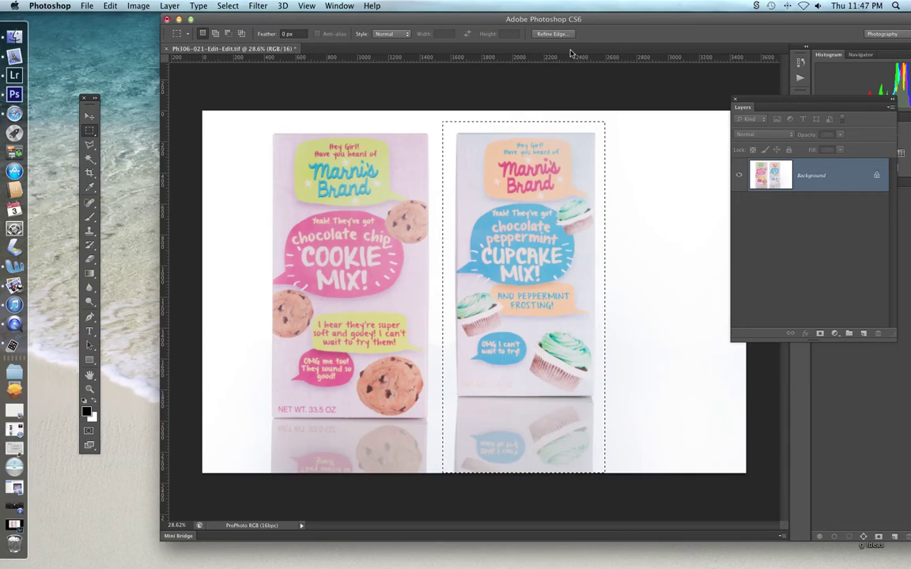
key(super+semicolon)
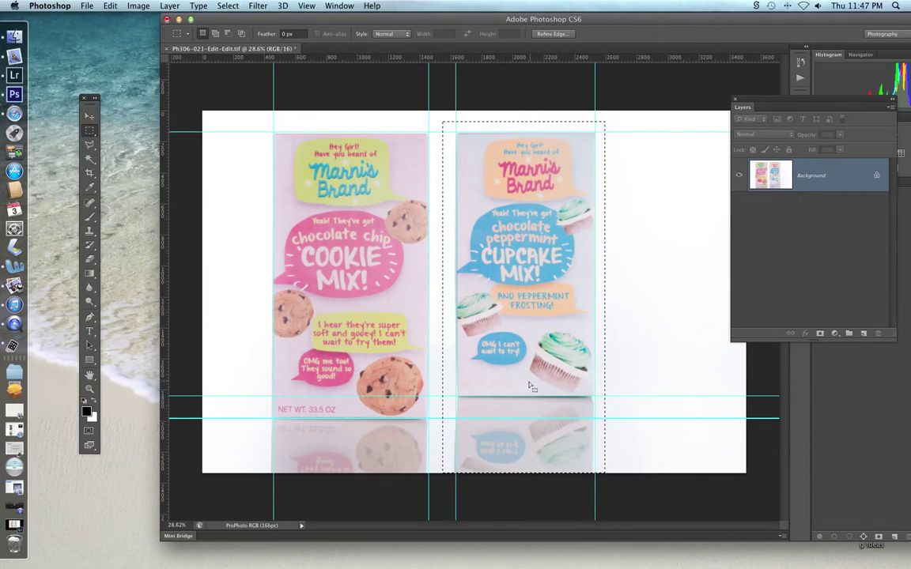
key(super+t)
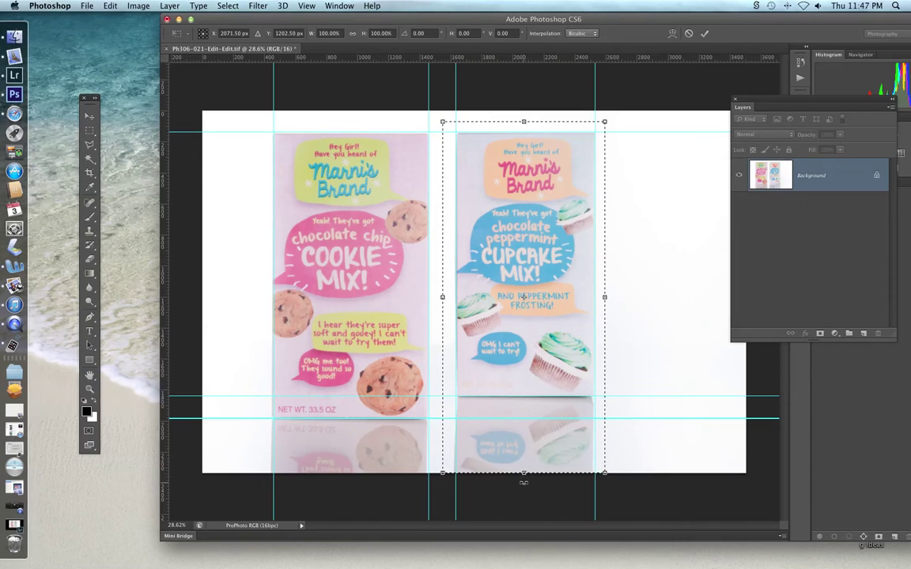
right_click(536, 378)
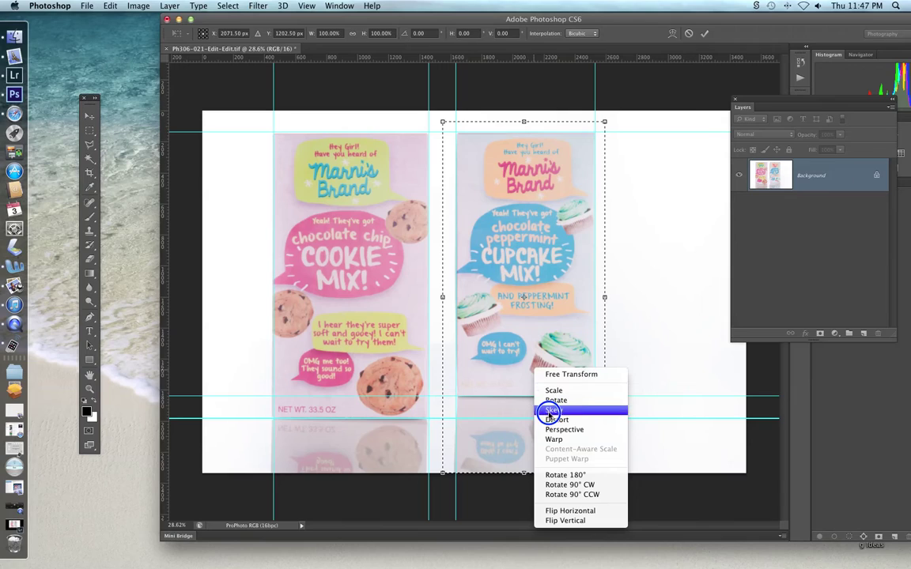
click(554, 411)
mouse_move(528, 477)
mouse_down()
mouse_move(520, 468)
mouse_move(519, 475)
mouse_up()
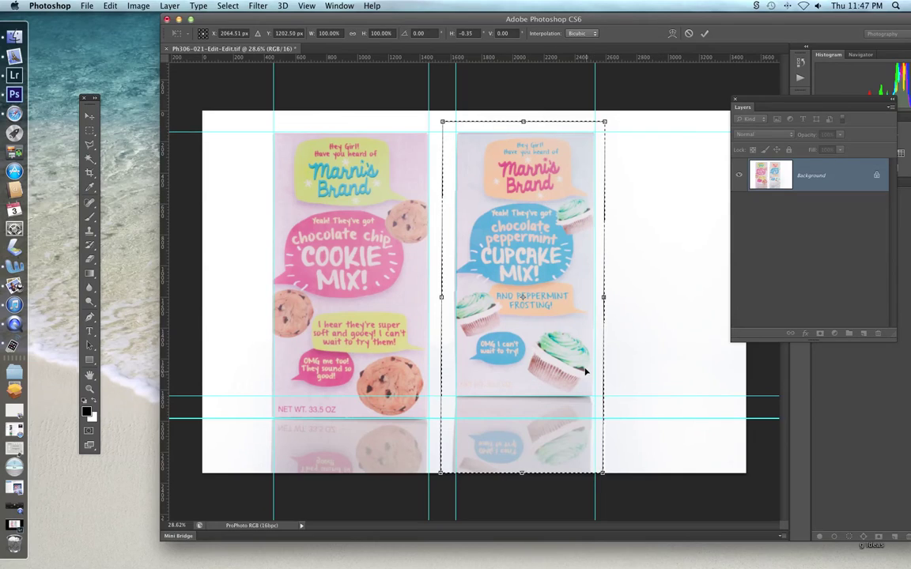
Distort the cupcake mix selection's top-right and bottom-right corners slightly outward to align the box with the guides, and apply the transformation
right_click(558, 271)
click(590, 325)
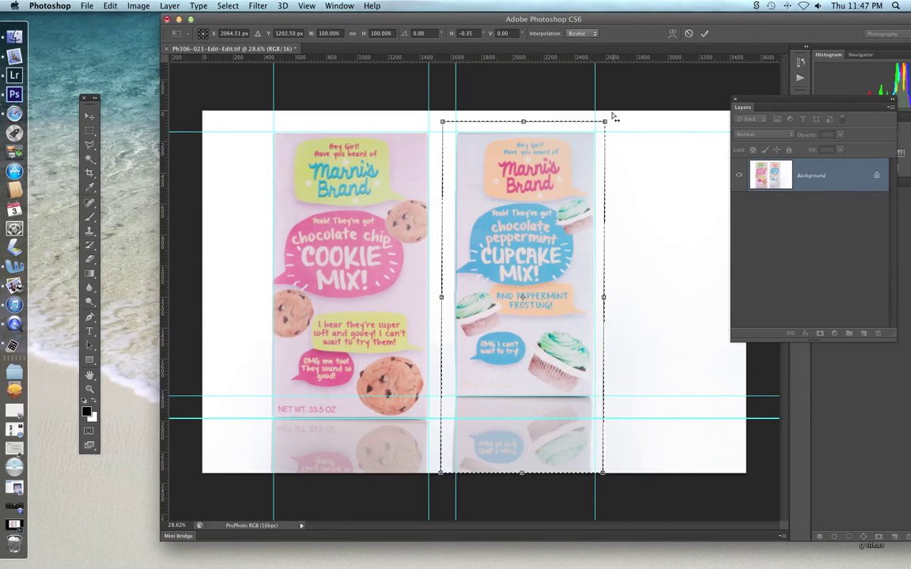
drag(605, 121, 605, 122)
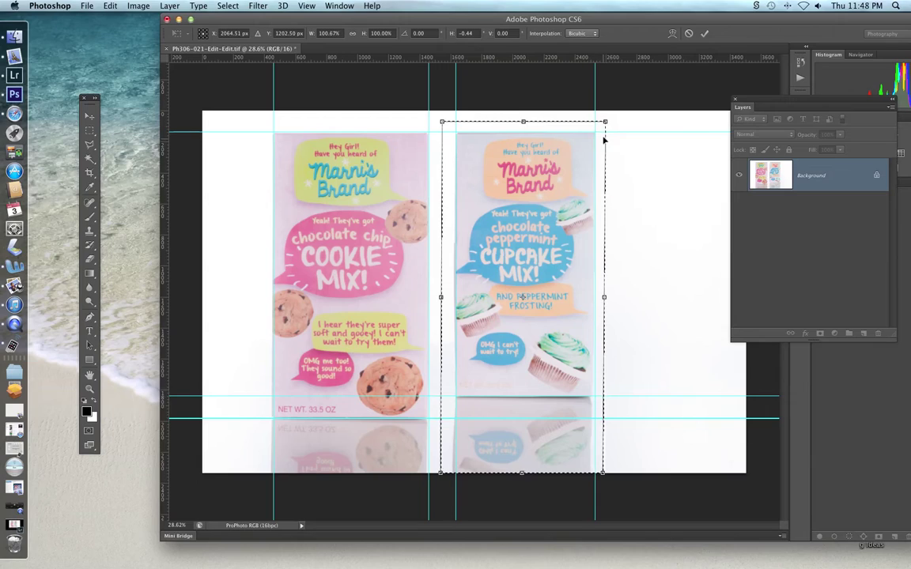
right_click(569, 454)
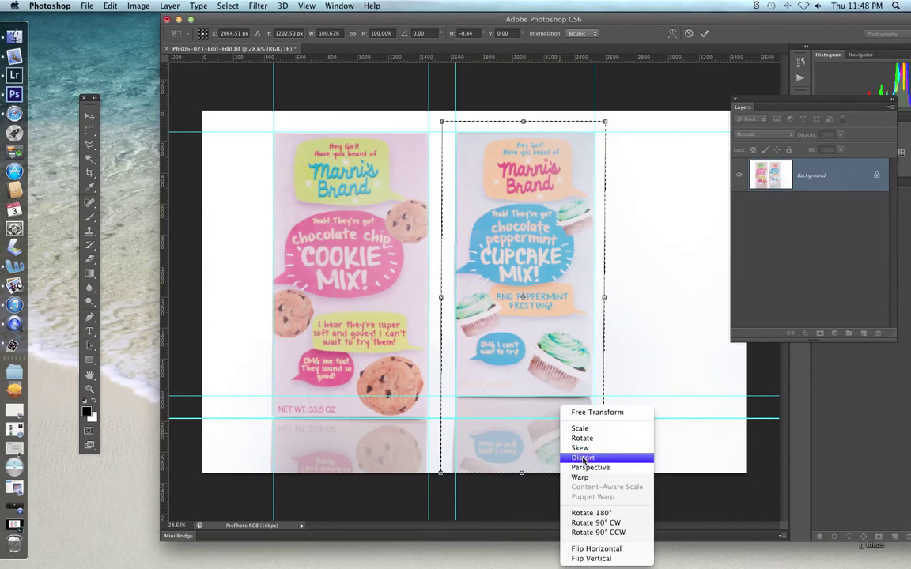
click(582, 457)
drag(604, 472, 603, 473)
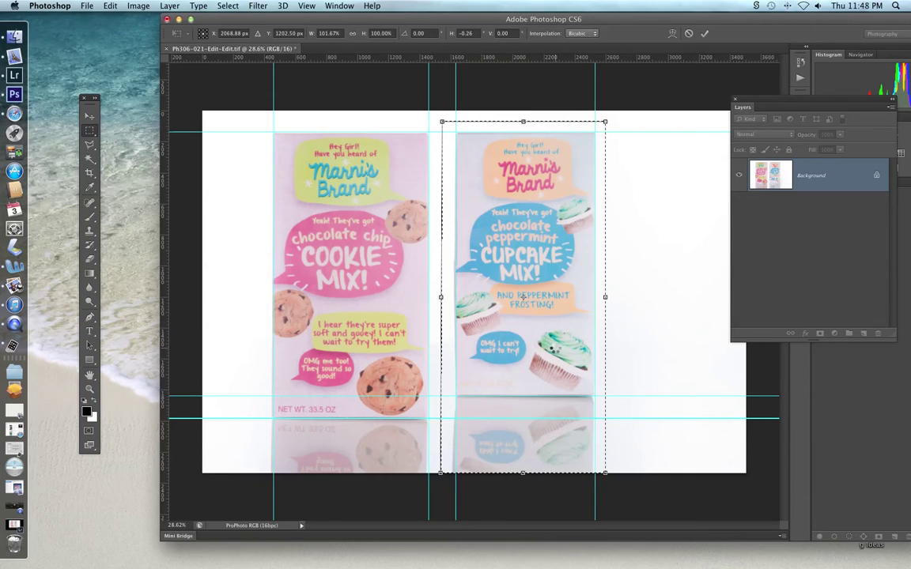
key(Return)
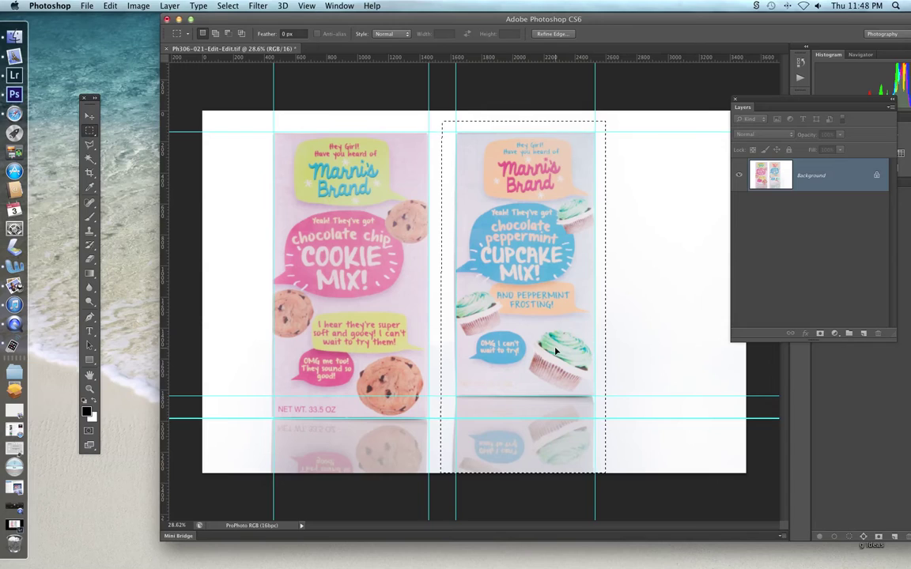
Hide the guides and selection outline and examine the straightened cupcake mix box up close and in the whole photo
key(super+h)
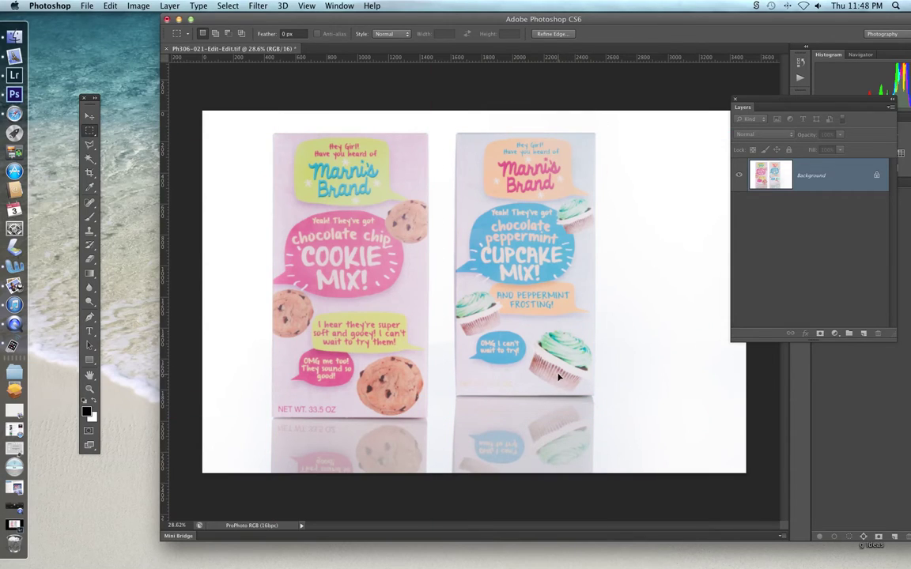
key(super+equal)
key(super+equal)
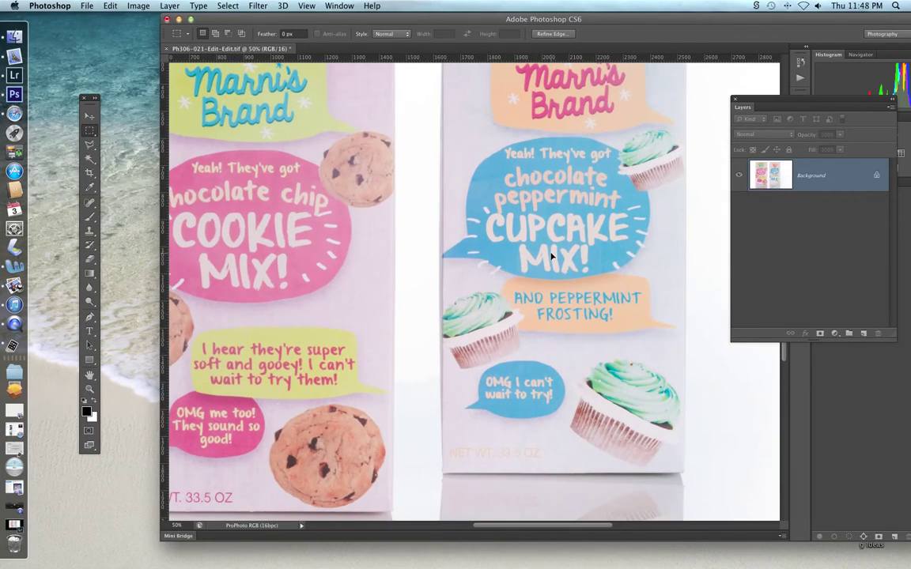
drag(578, 215, 540, 213)
double_click(89, 377)
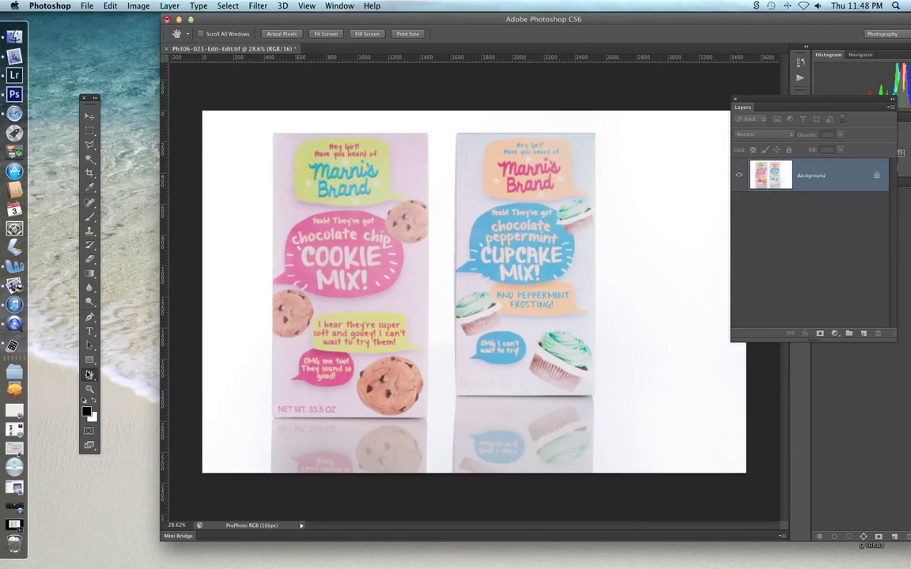
Add a horizontal guide at the cupcake mix box's bottom edge, examine the edge and reflection against it, and hide the guides
click(630, 58)
key(v)
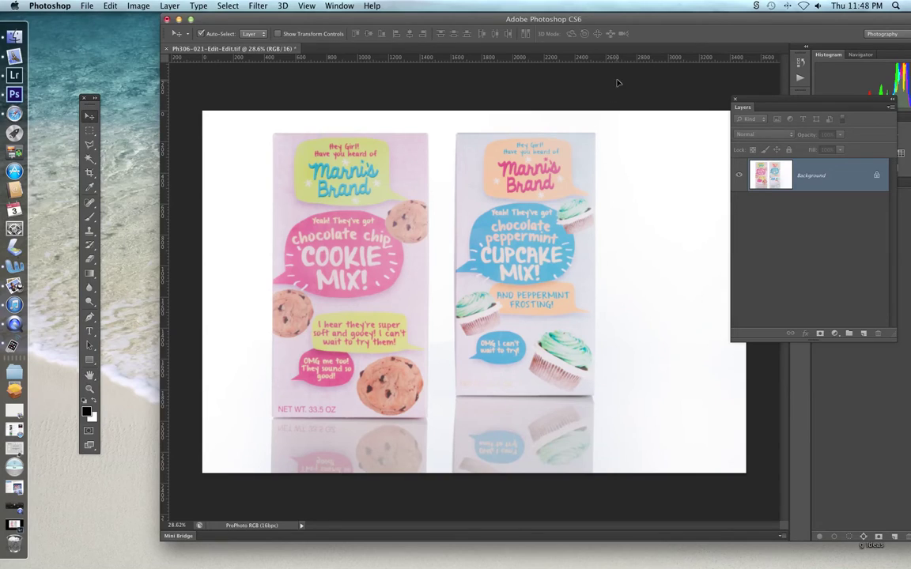
drag(629, 57, 608, 396)
key(super+equal)
key(super+equal)
key(super+equal)
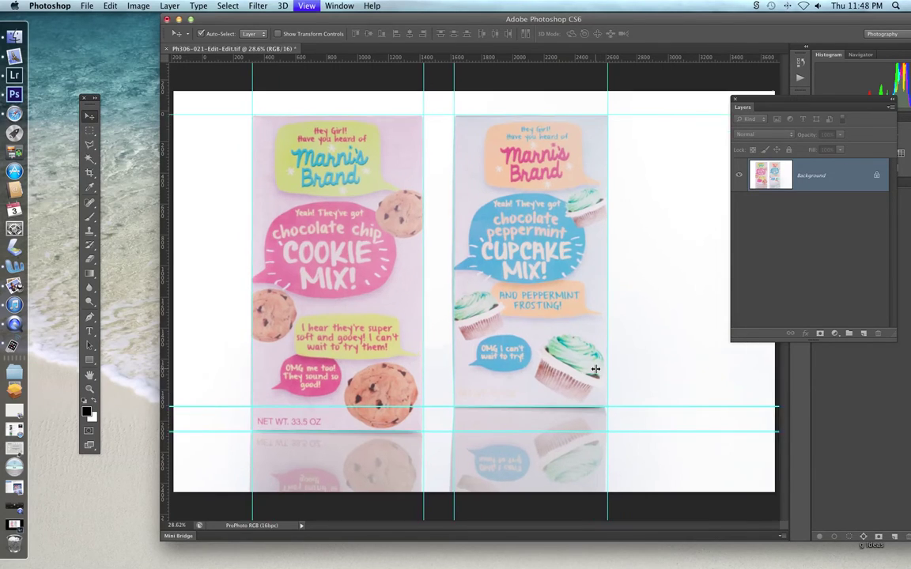
scroll(563, 367, down, 10)
scroll(563, 367, right, 4)
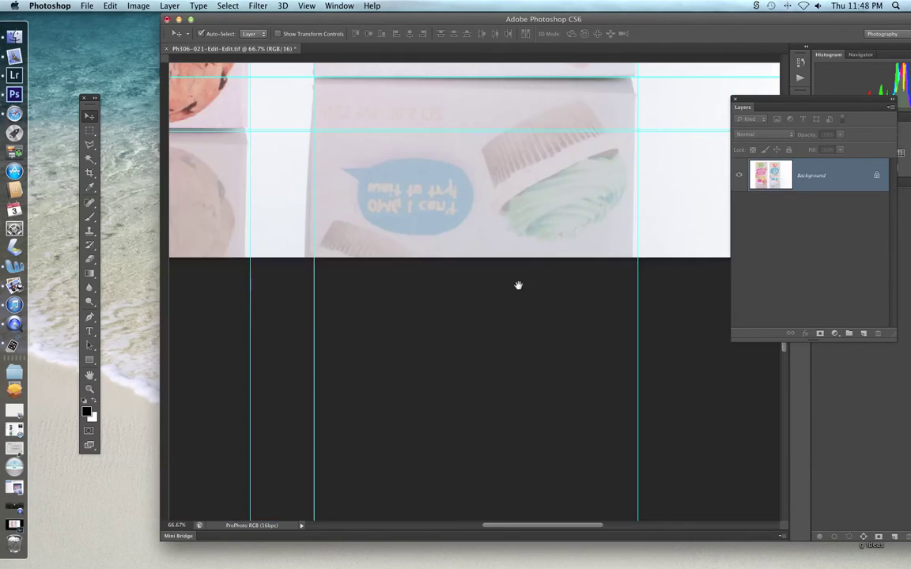
drag(538, 151, 545, 401)
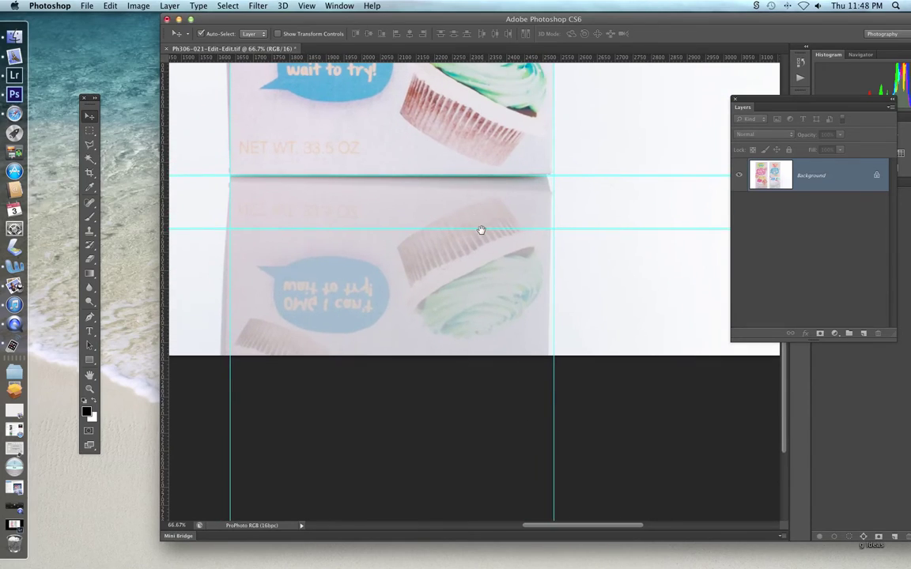
drag(482, 230, 502, 330)
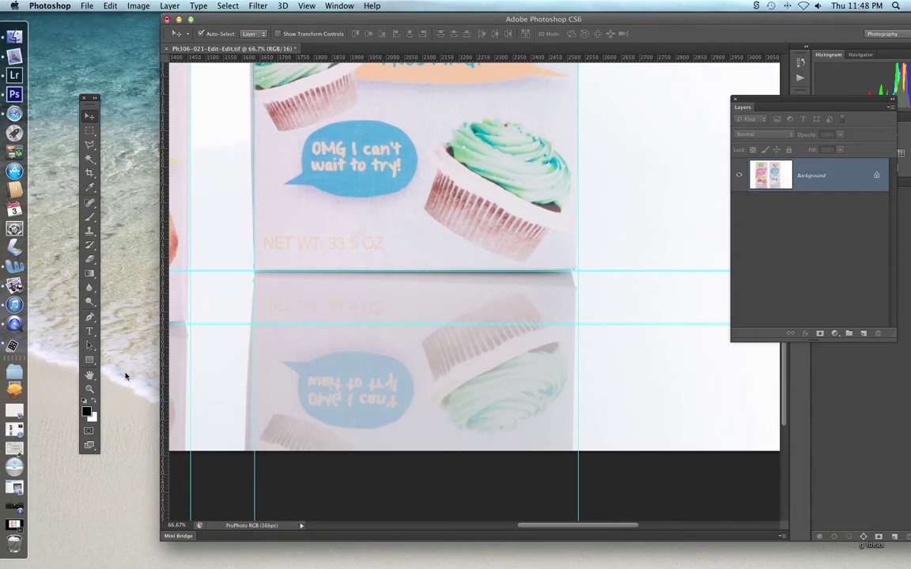
double_click(90, 375)
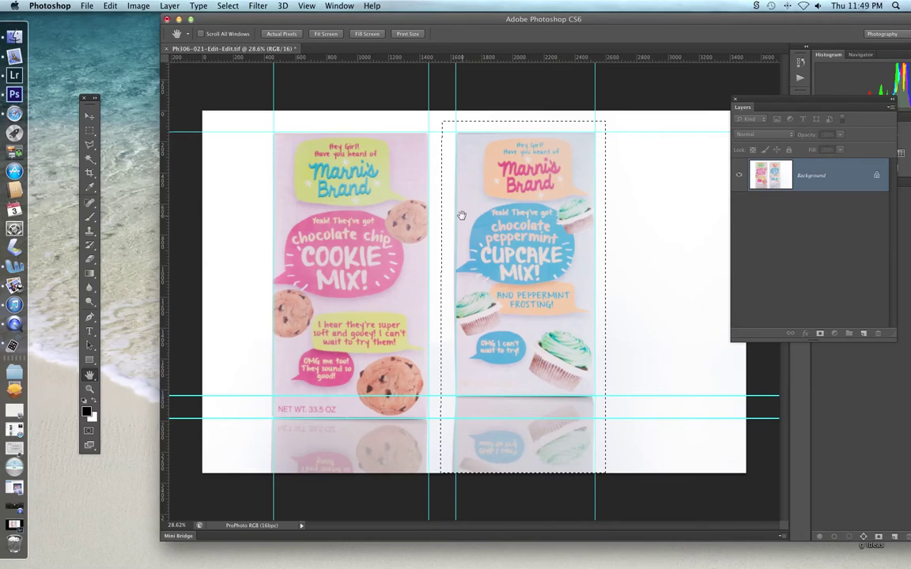
key(super+h)
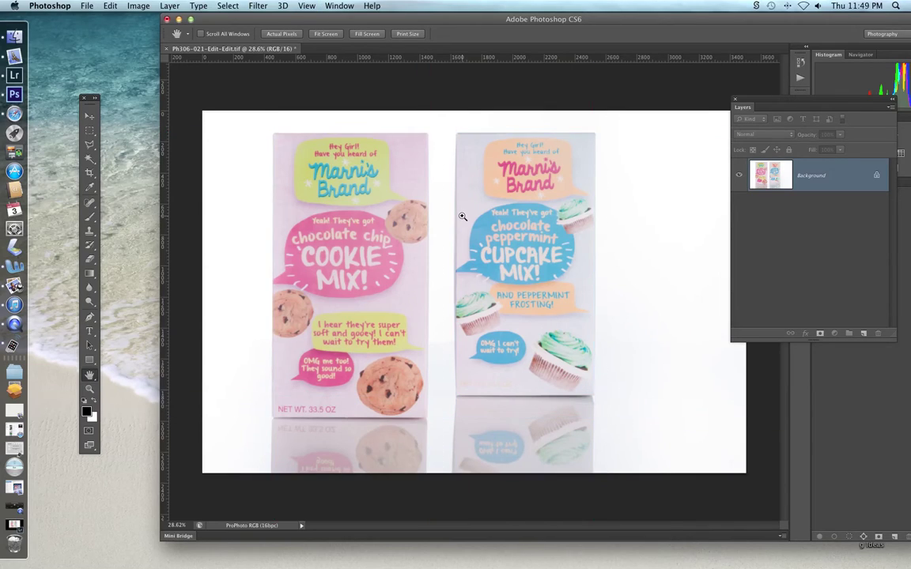
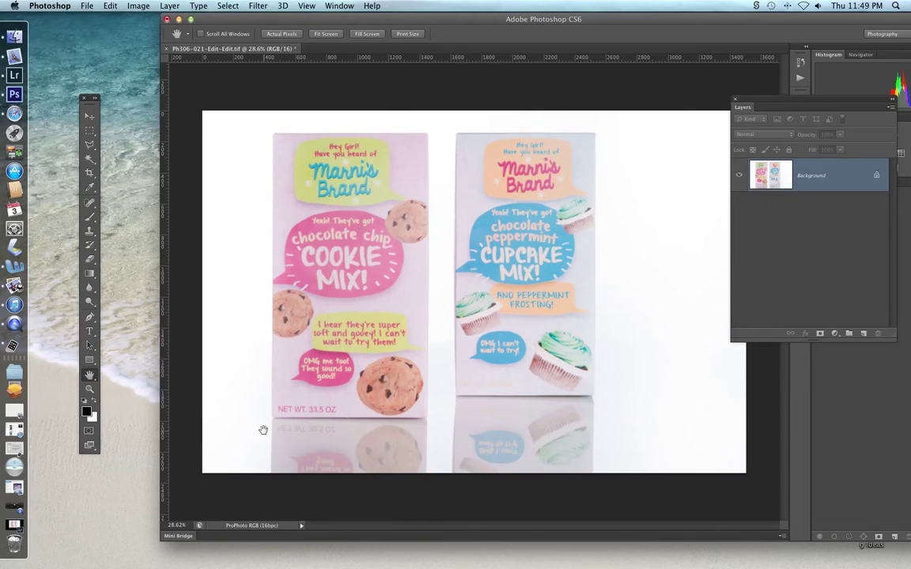
key(p)
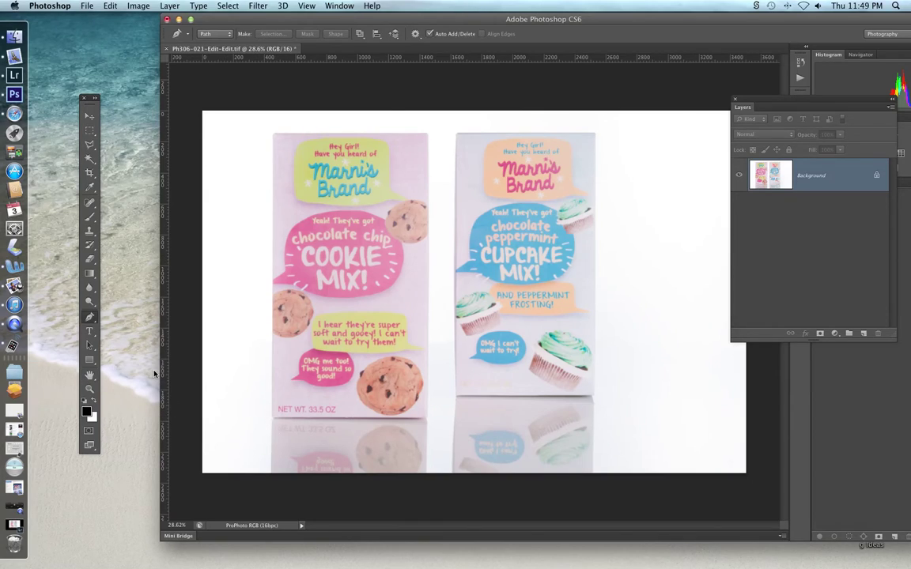
key(super+z)
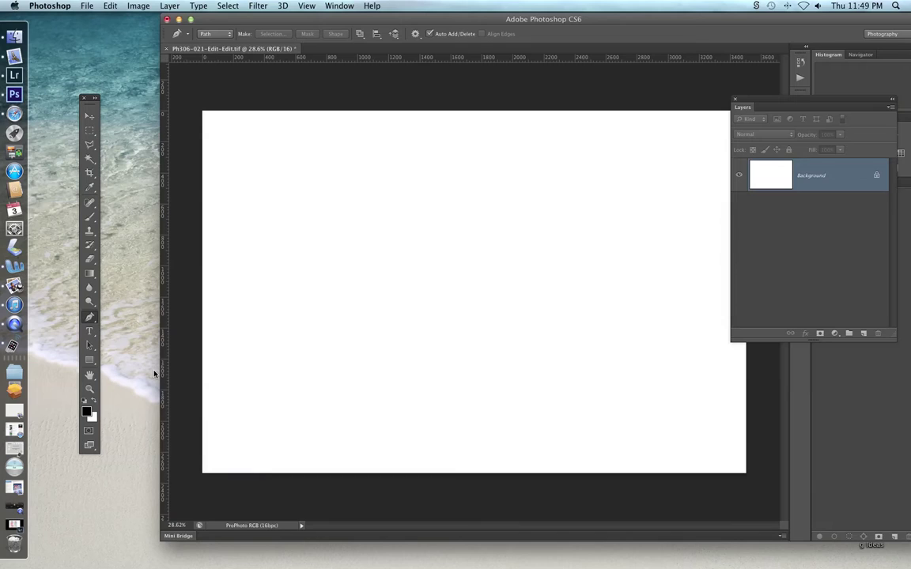
key(super+z)
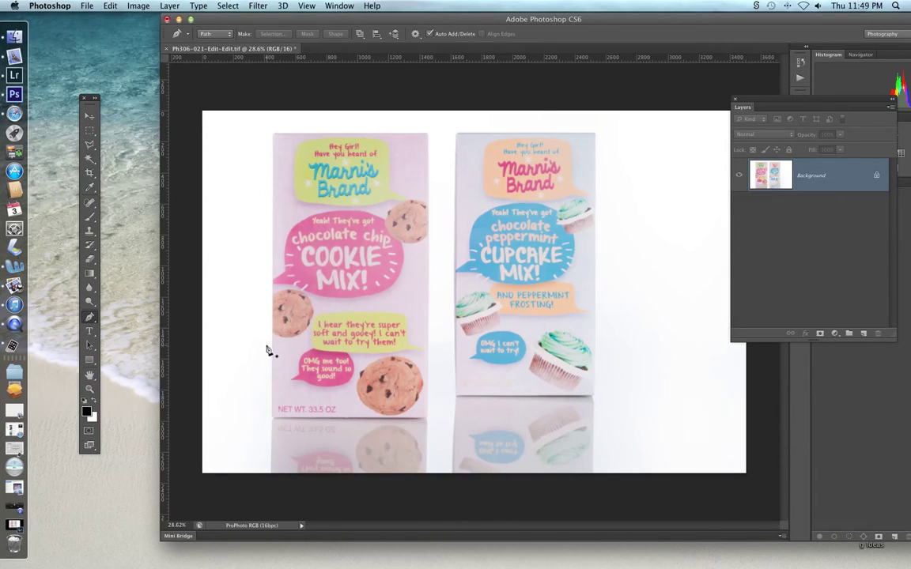
key(z)
drag(270, 340, 314, 189)
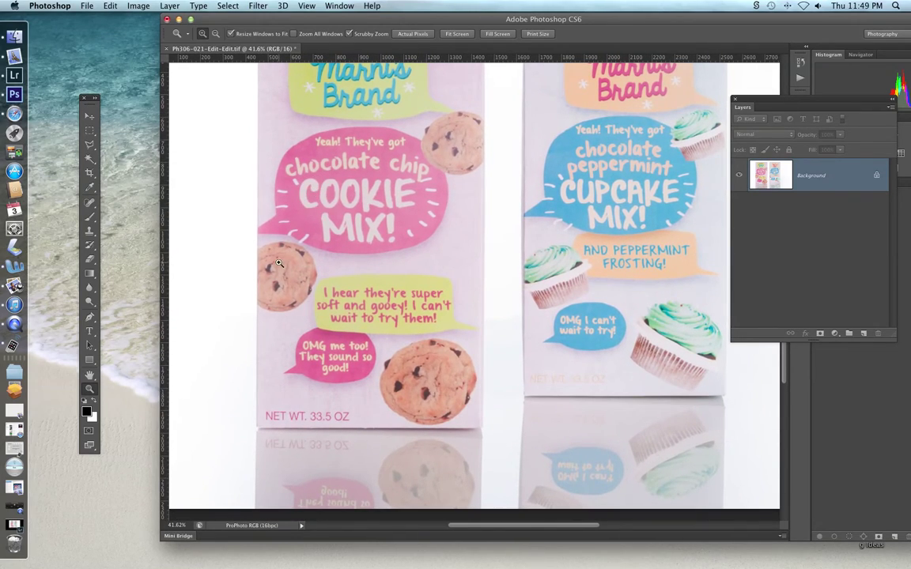
key(super+minus)
key(super+minus)
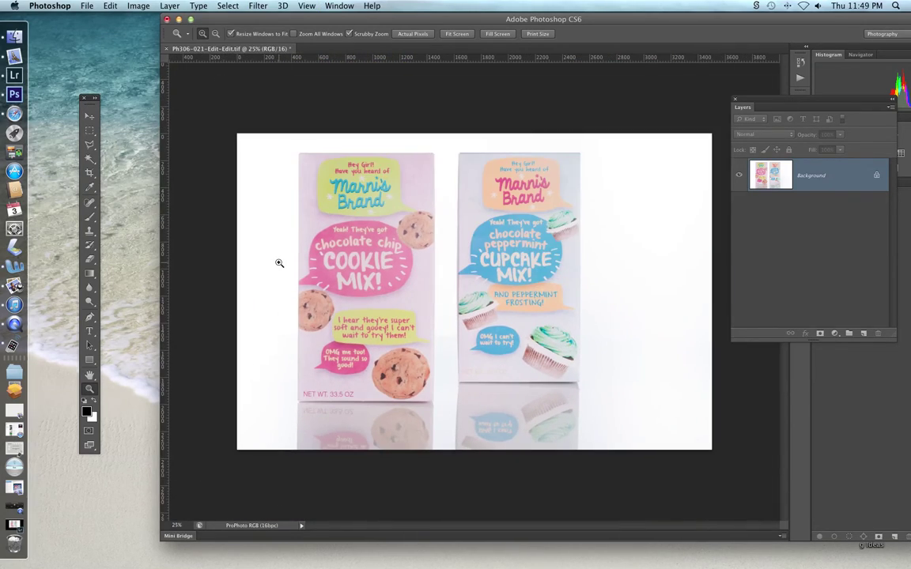
Try to select the white background and the cupcake mix box's reflection with the Magic Wand, and clear the selection
key(w)
click(269, 291)
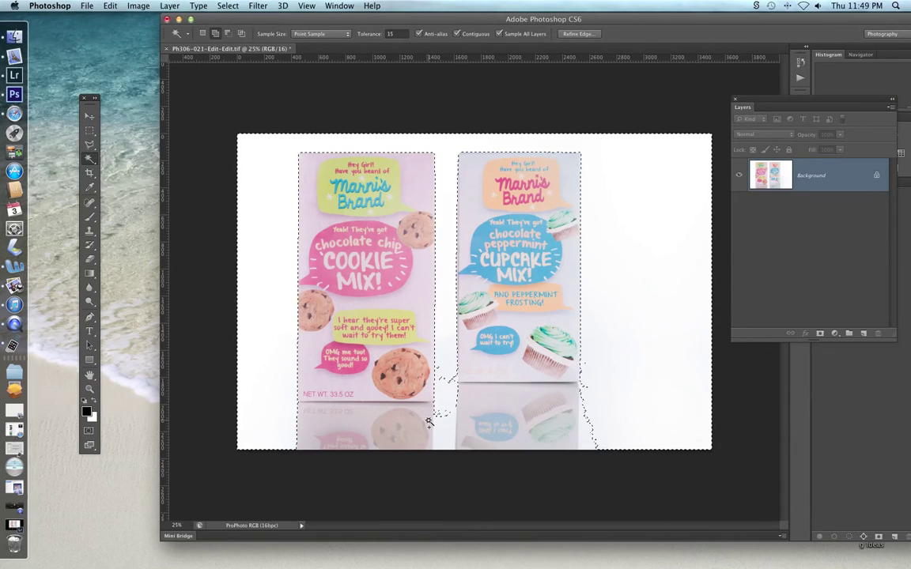
shift+click(481, 392)
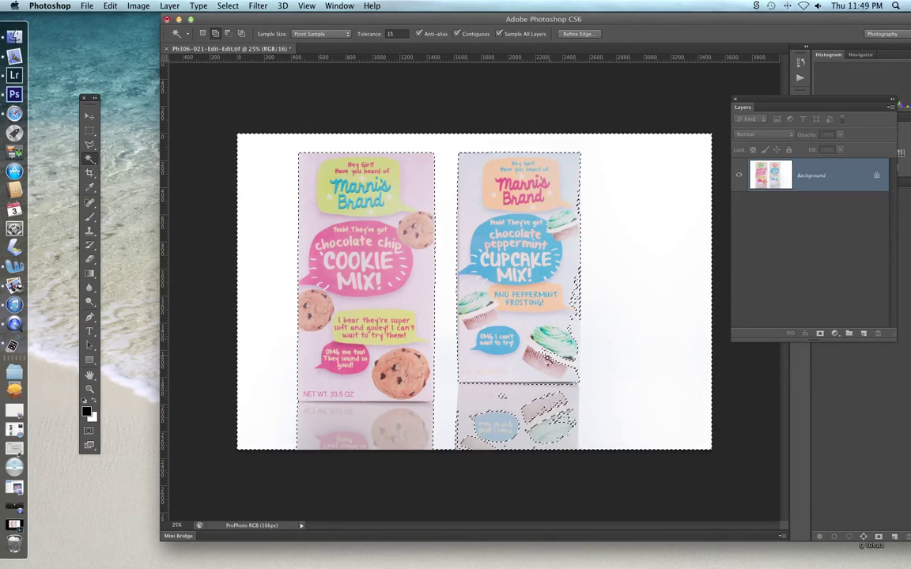
key(super+d)
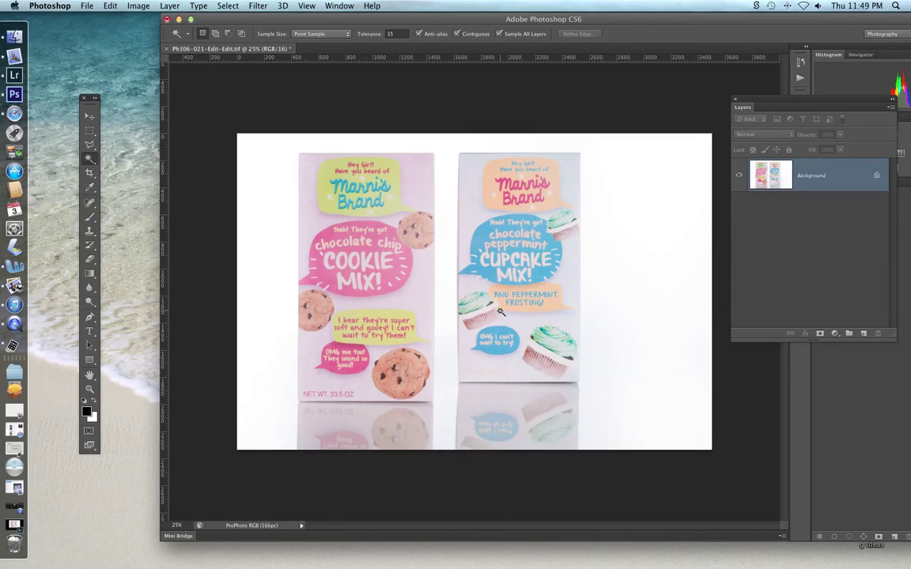
Trace the left and top edges of the cookie mix box with the Polygonal Lasso
key(l)
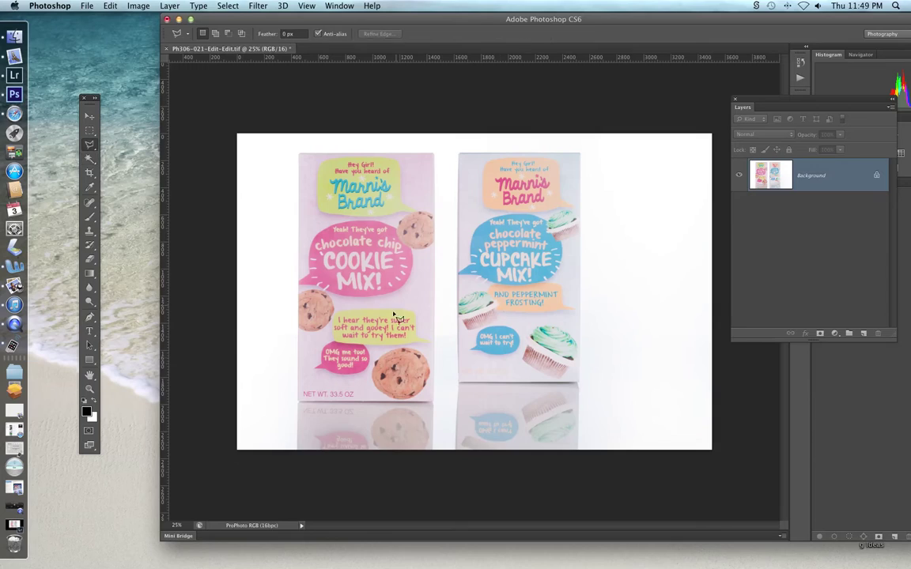
click(297, 402)
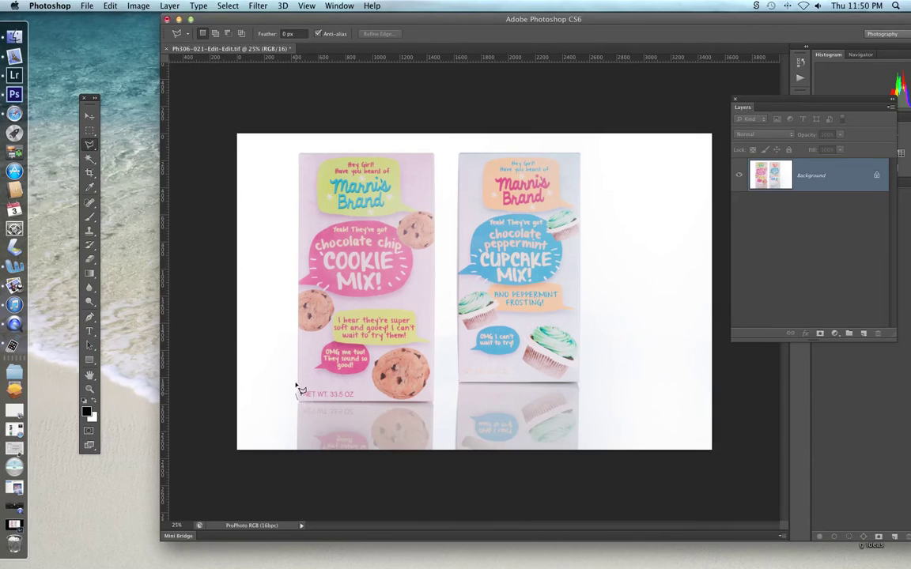
click(300, 154)
click(300, 153)
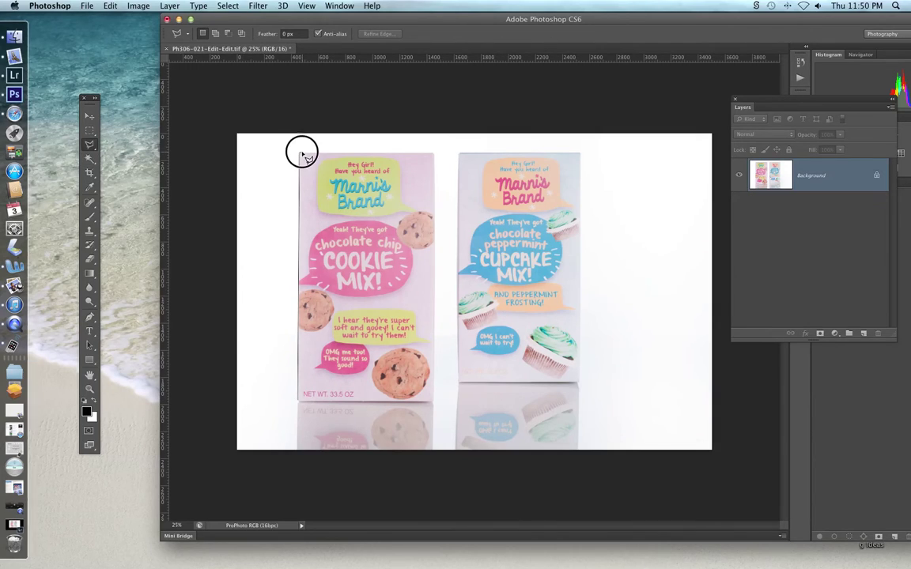
click(434, 155)
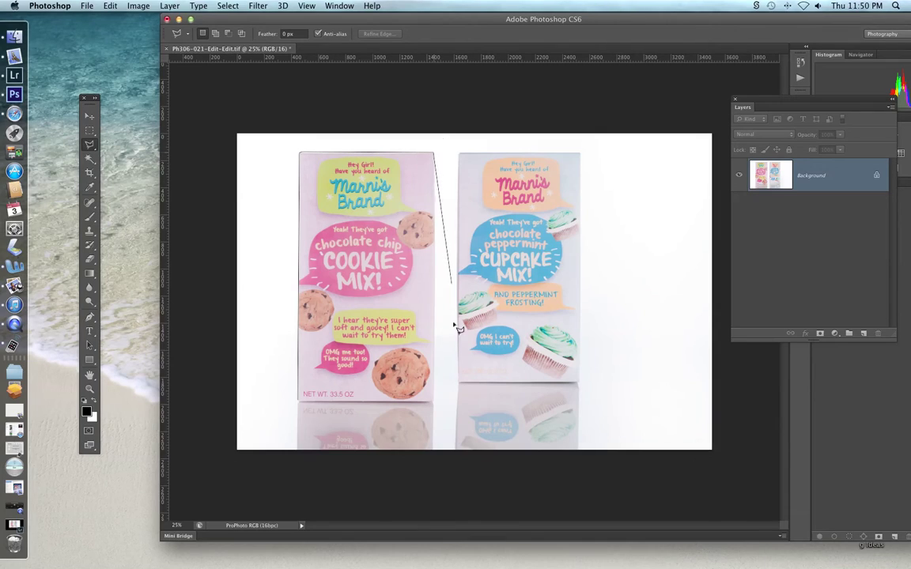
Complete a Polygonal Lasso selection around the pink cookie mix box and inspect its lower edge up close
click(433, 401)
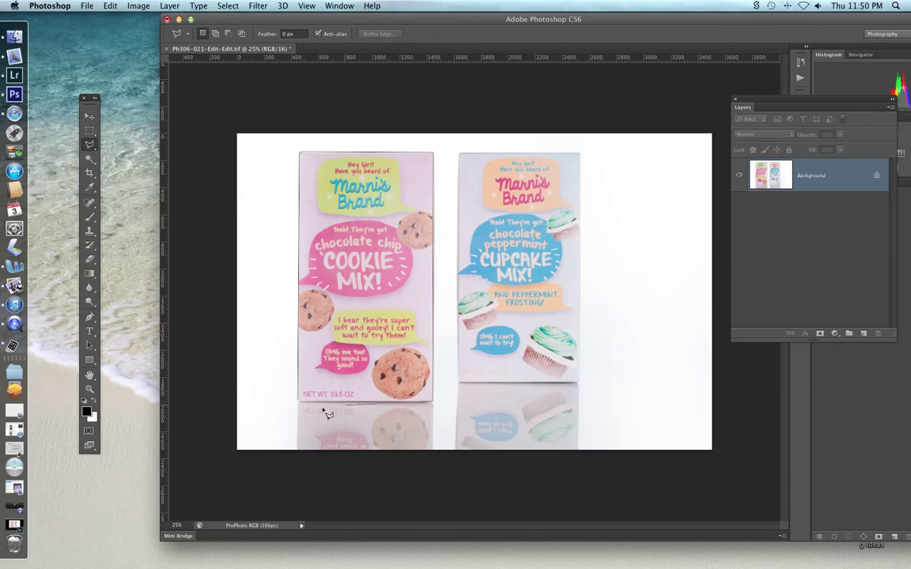
double_click(298, 402)
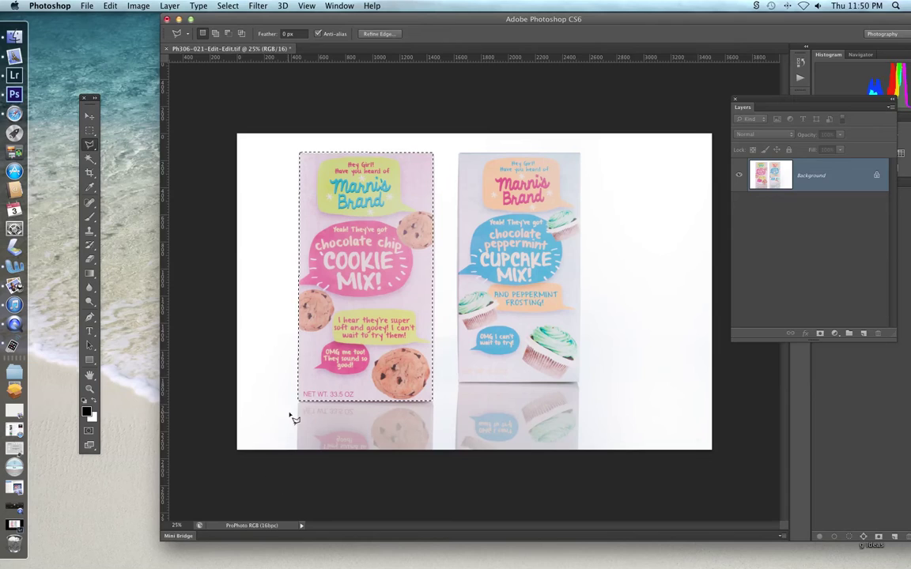
click(89, 388)
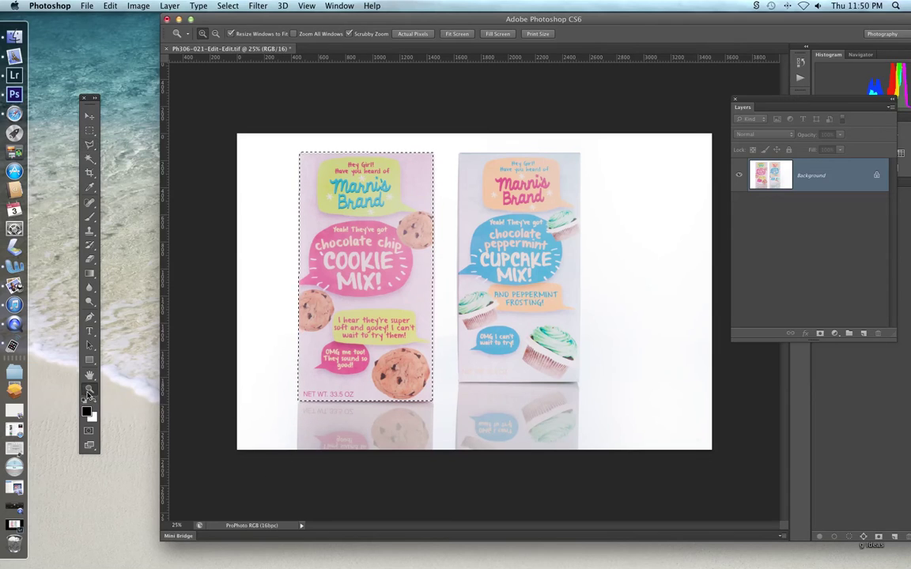
click(361, 389)
drag(408, 431, 434, 431)
drag(574, 262, 555, 336)
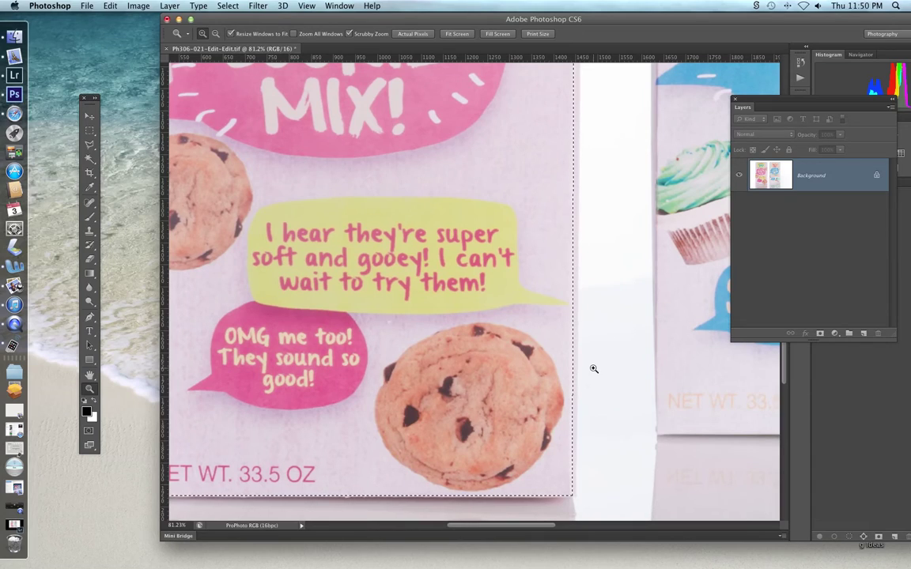
Start a Pen path along the bottom edge of the cookie mix box, curving it slightly and removing the outgoing handle at the lower-left corner
drag(410, 349, 467, 249)
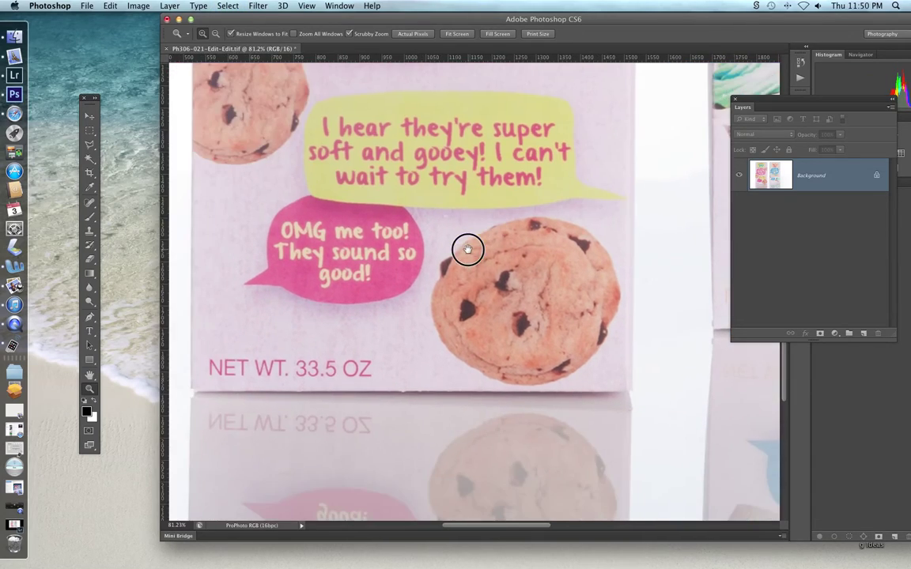
key(p)
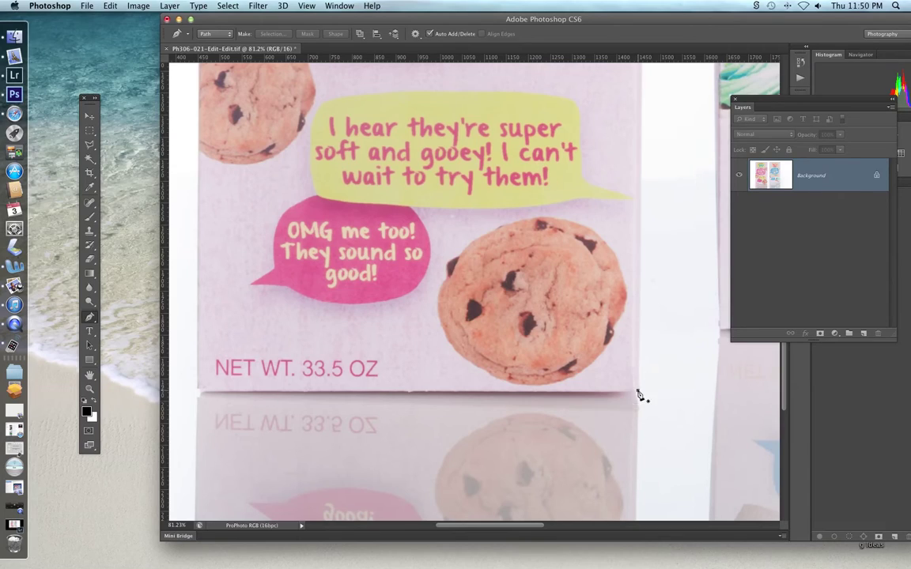
click(637, 391)
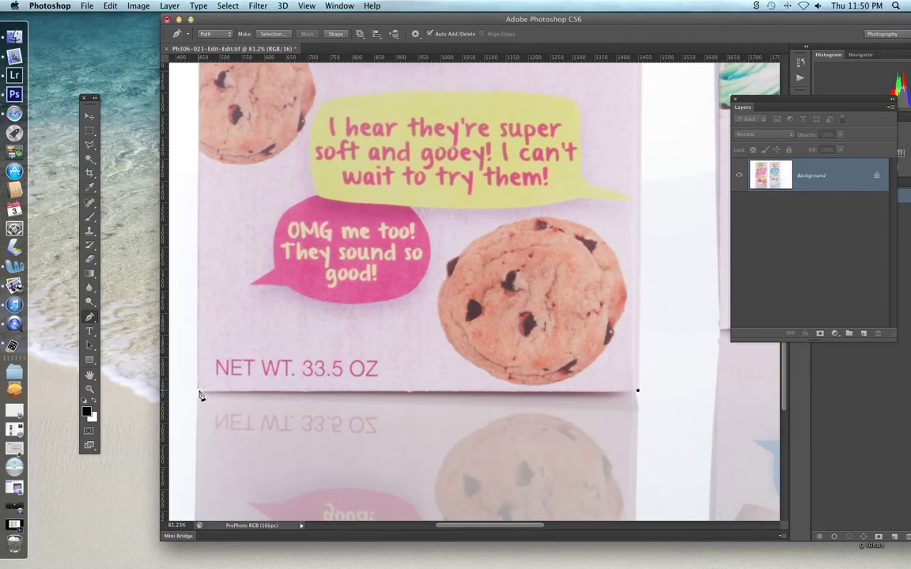
drag(197, 391, 184, 391)
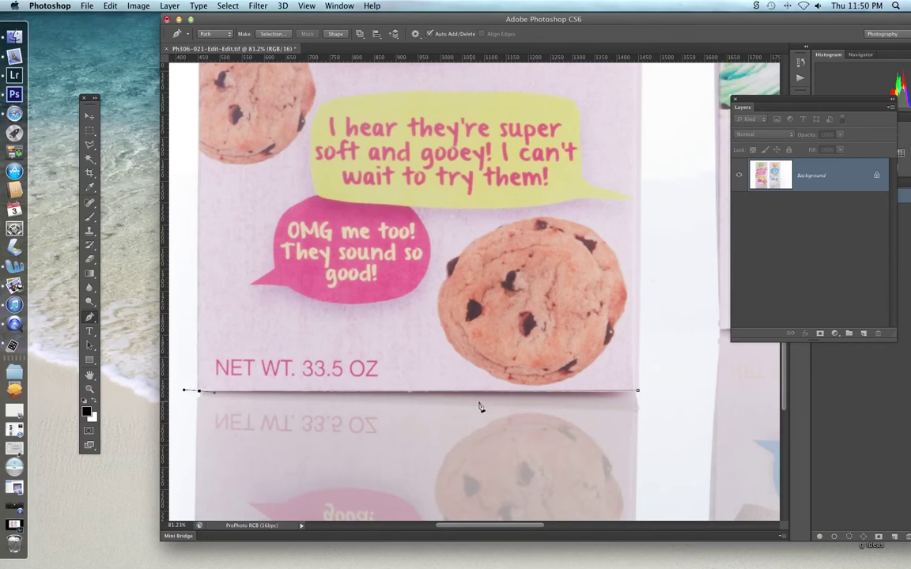
click(638, 391)
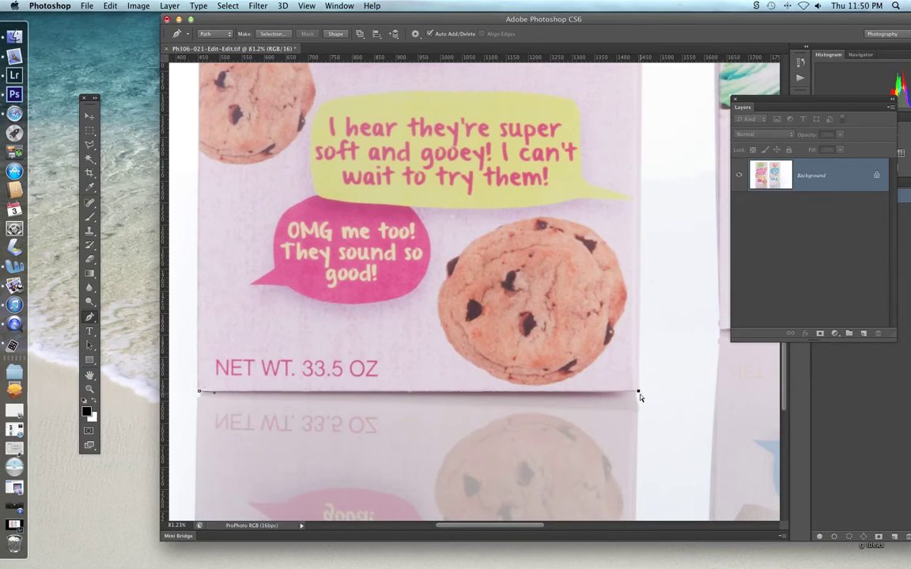
click(199, 390)
ctrl+click(202, 401)
alt+click(201, 391)
Extend the path up the cookie mix box's left side and across its top edge to the upper-right corner
drag(210, 288, 253, 313)
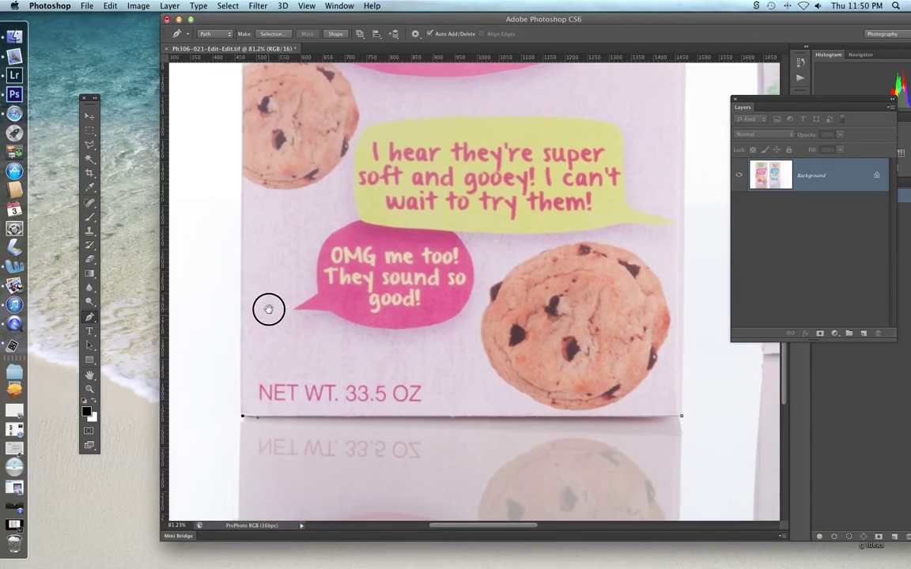
drag(242, 415, 239, 399)
scroll(309, 220, up, 15)
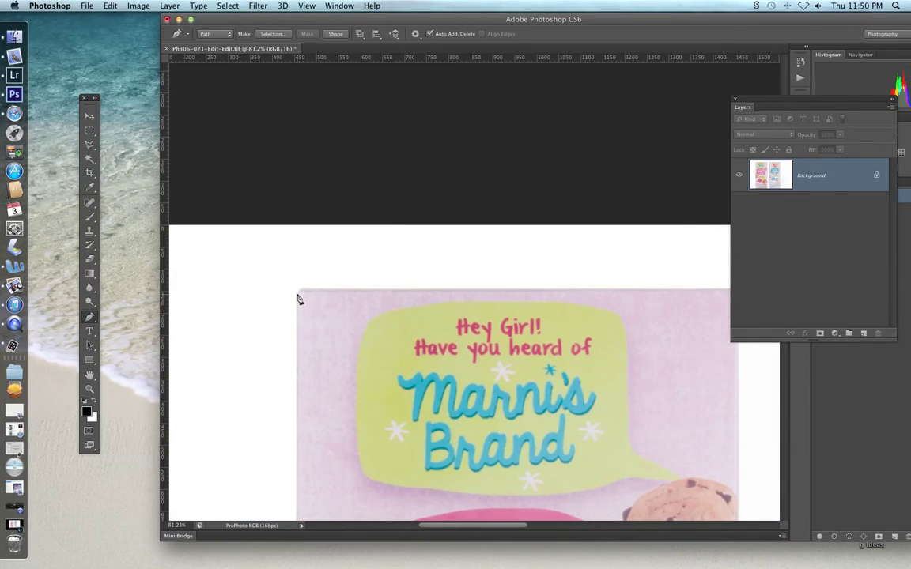
click(296, 292)
click(300, 290)
scroll(402, 356, right, 5)
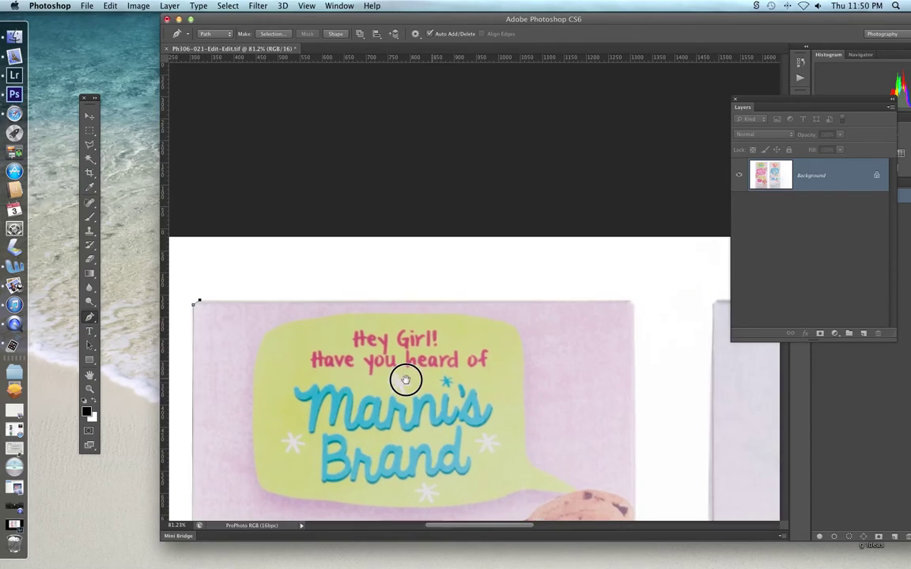
drag(407, 378, 407, 379)
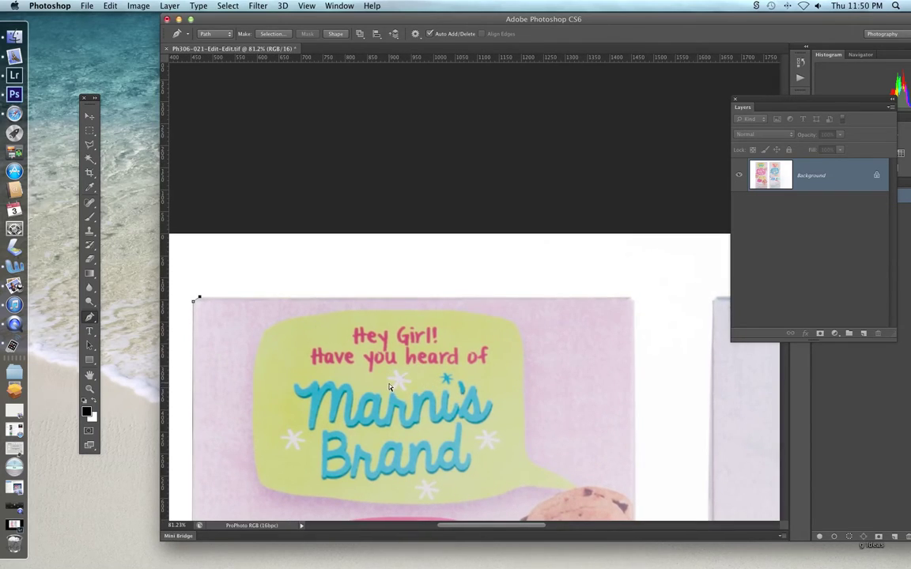
click(633, 301)
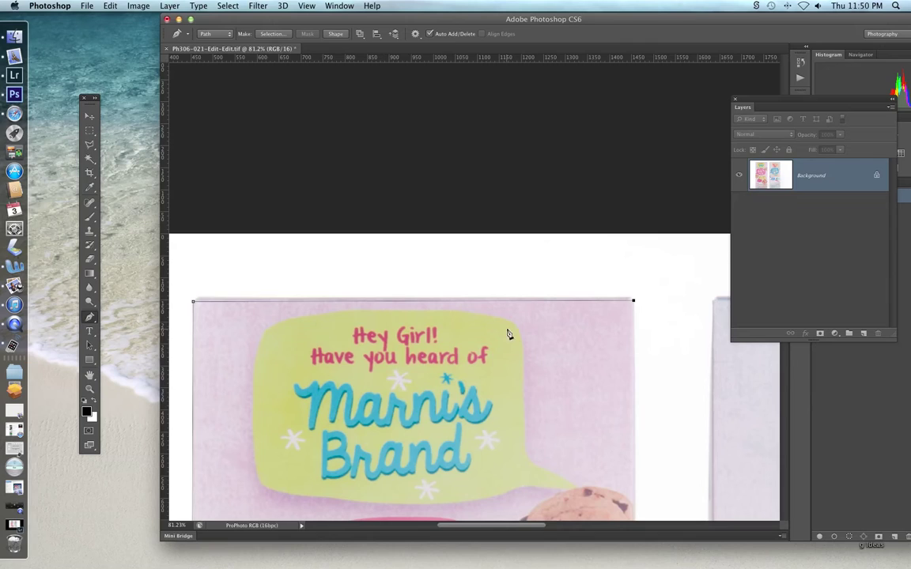
Close the path at the cookie mix box's lower-right corner and load the work path as a selection
scroll(606, 417, down, 15)
scroll(607, 418, right, 5)
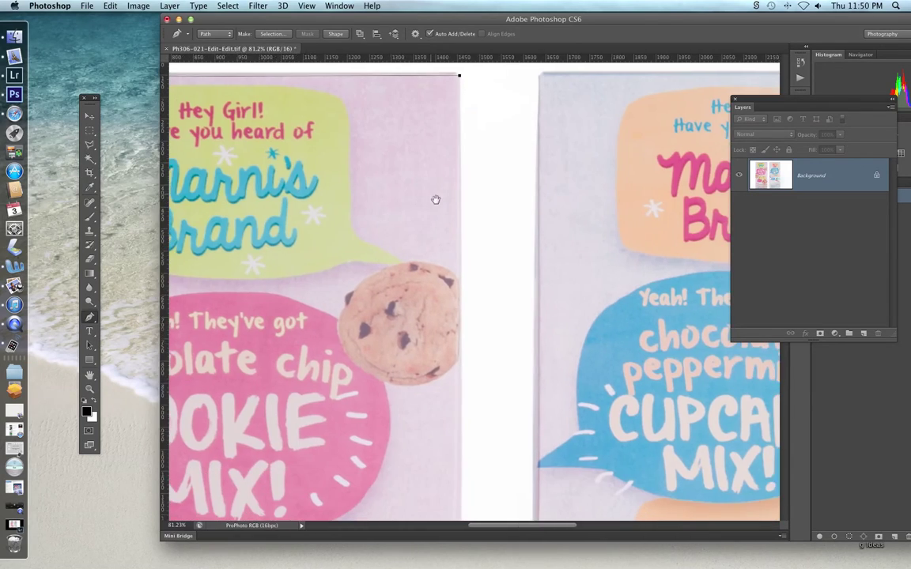
scroll(441, 396, down, 3)
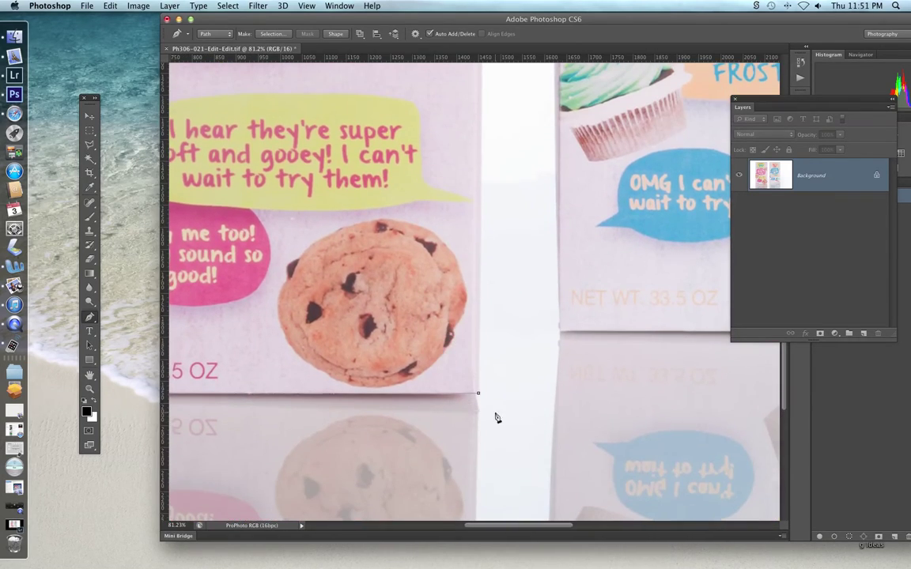
click(479, 395)
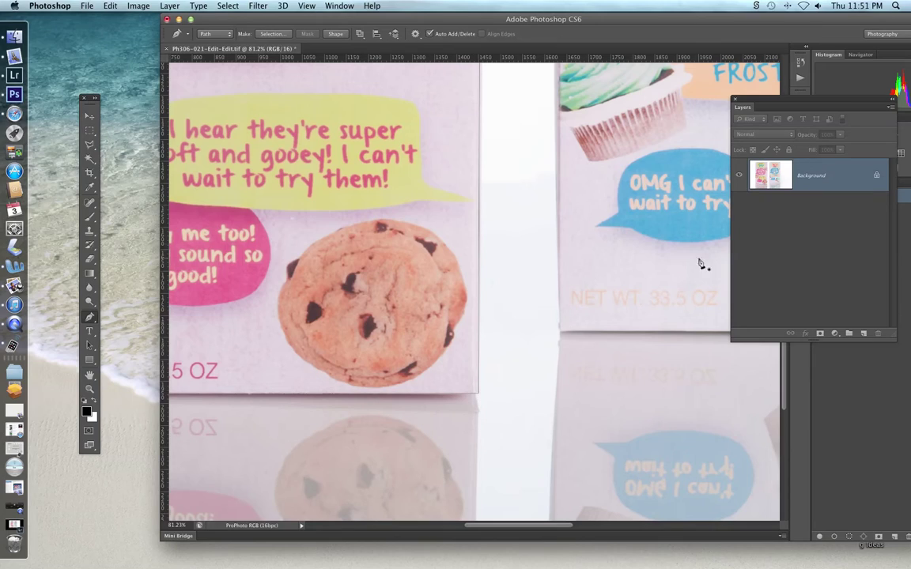
drag(812, 100, 698, 86)
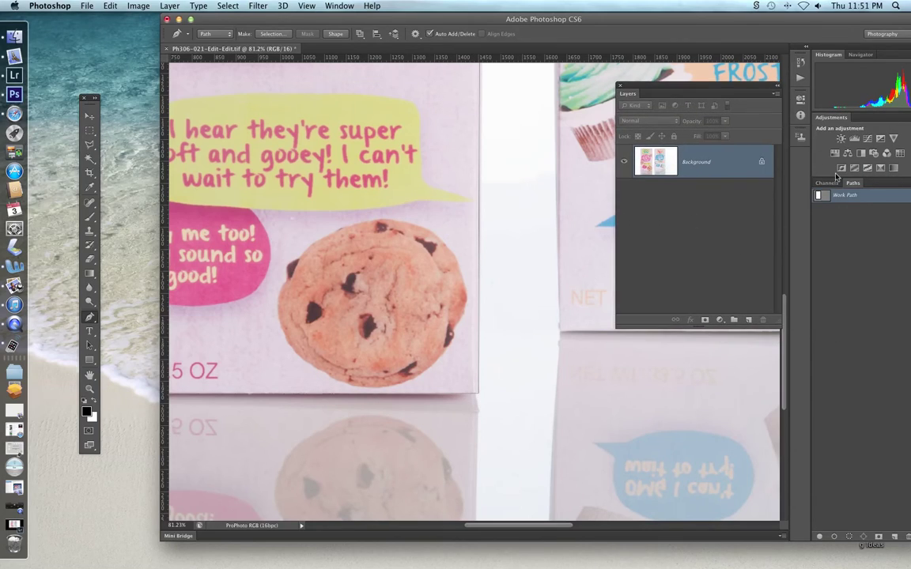
click(848, 538)
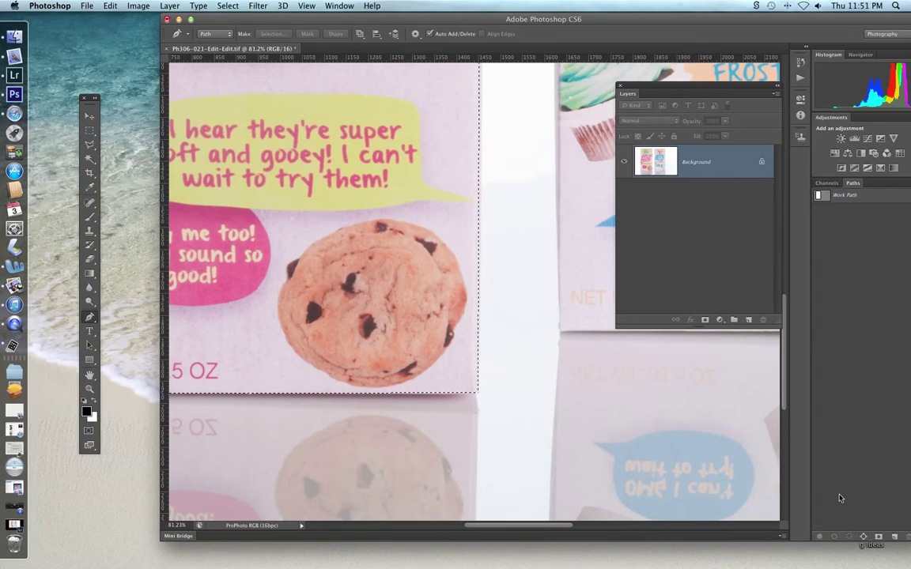
Open Refine Edge for the box selection and set Shift Edge to -98%
click(89, 131)
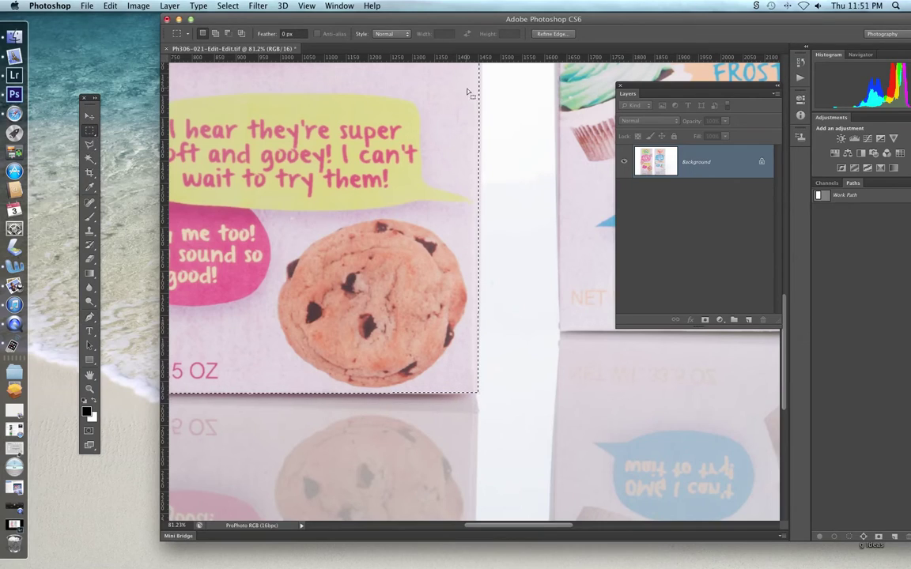
click(556, 33)
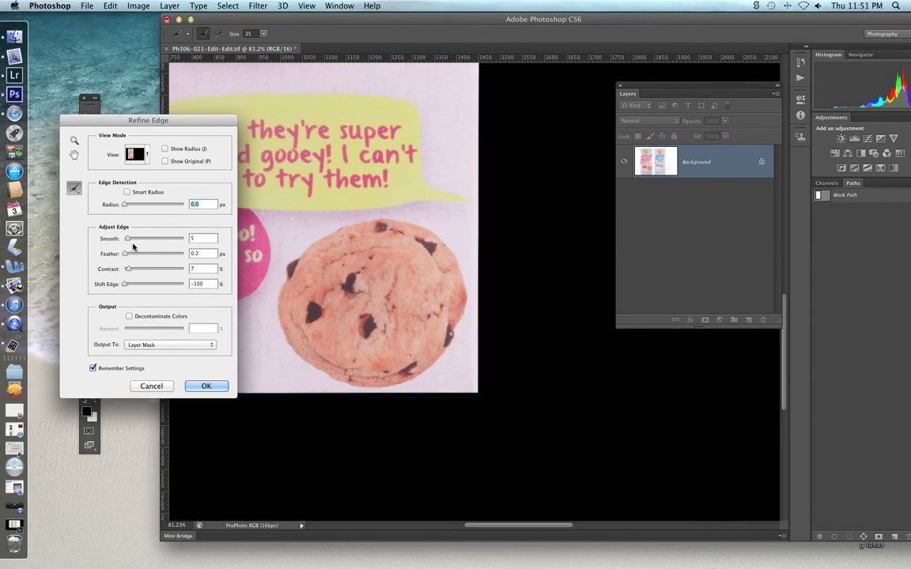
click(125, 284)
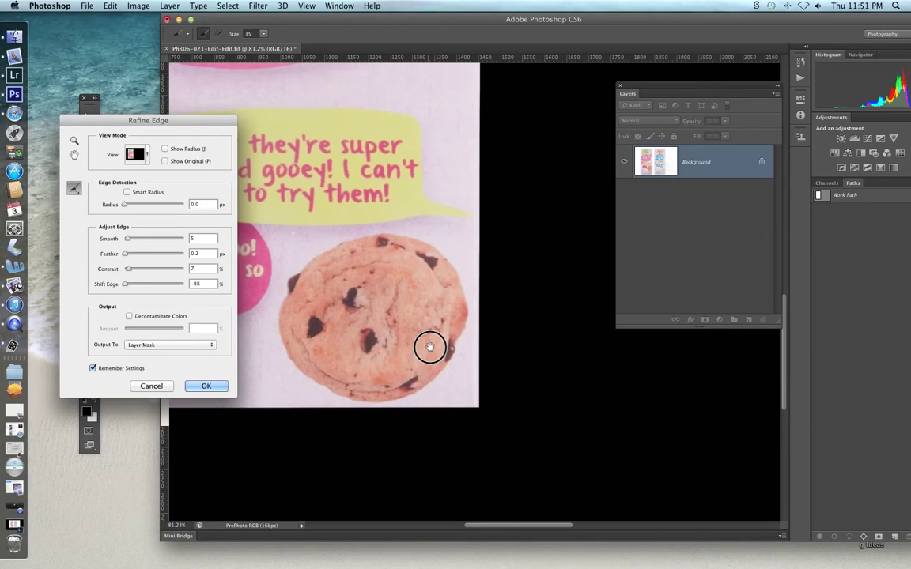
Inspect the refined edges around the whole cookie mix box, comparing the On Layers preview with On Black
scroll(427, 345, up, 5)
scroll(423, 287, up, 5)
scroll(395, 240, left, 1)
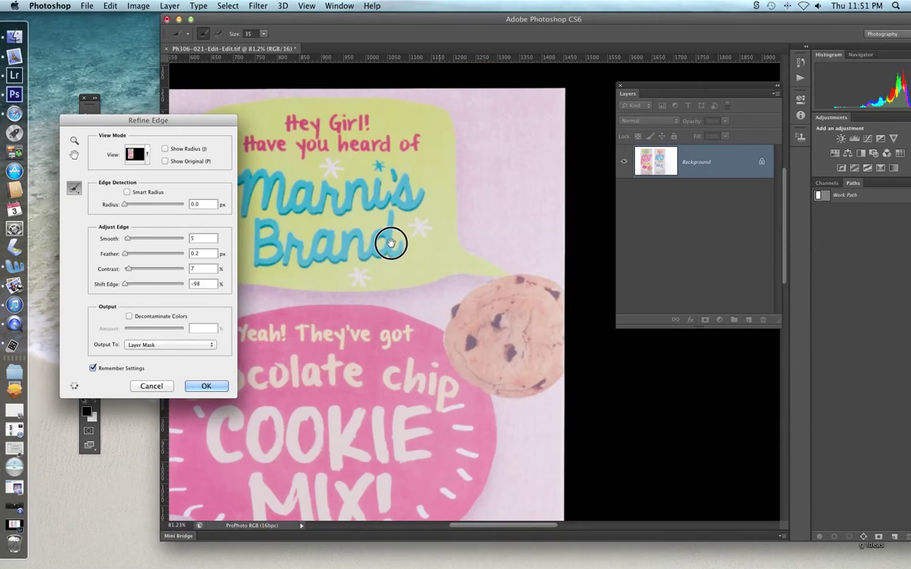
scroll(434, 238, down, 3)
scroll(433, 238, left, 3)
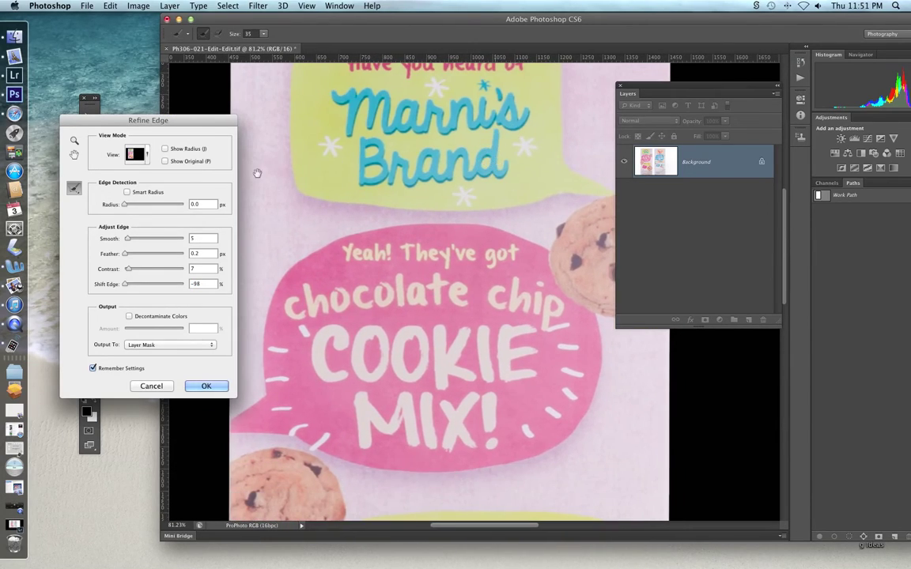
click(145, 156)
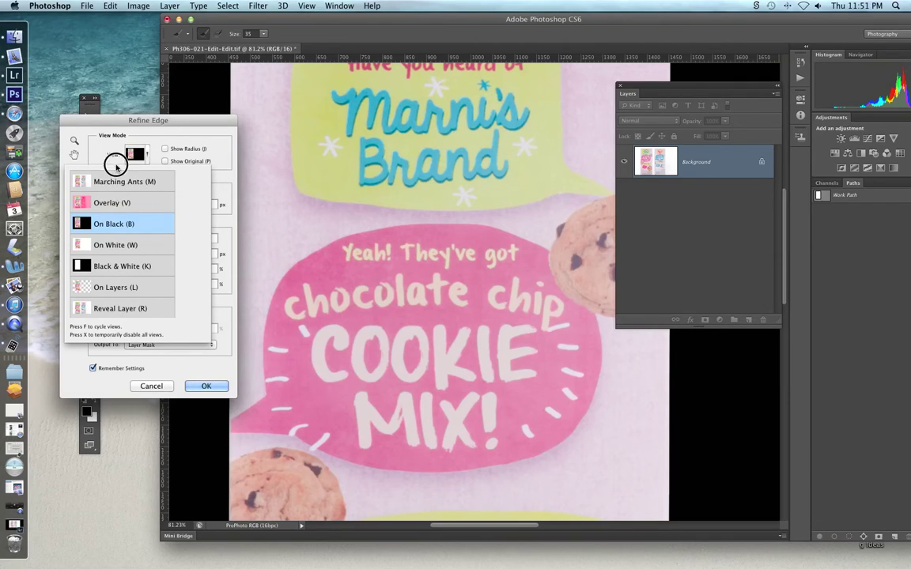
click(99, 287)
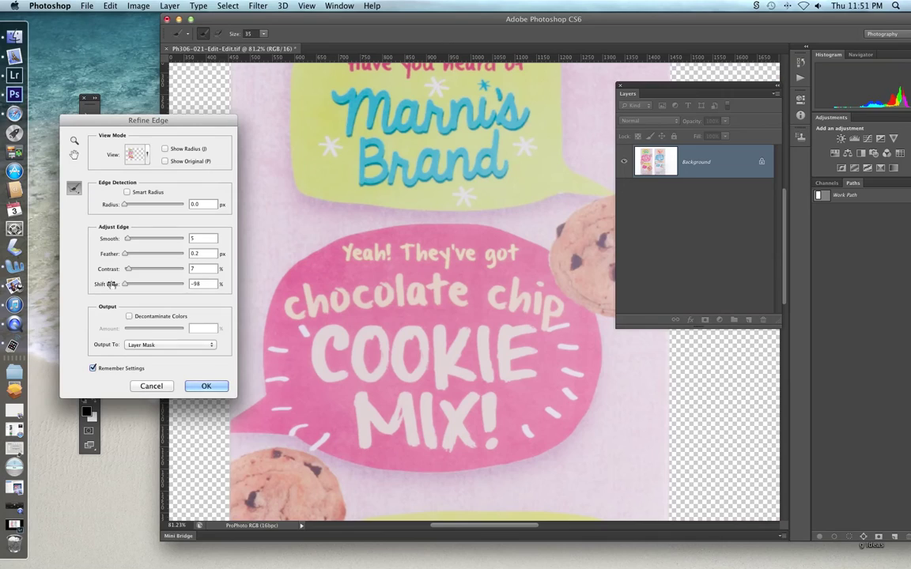
click(133, 142)
click(114, 224)
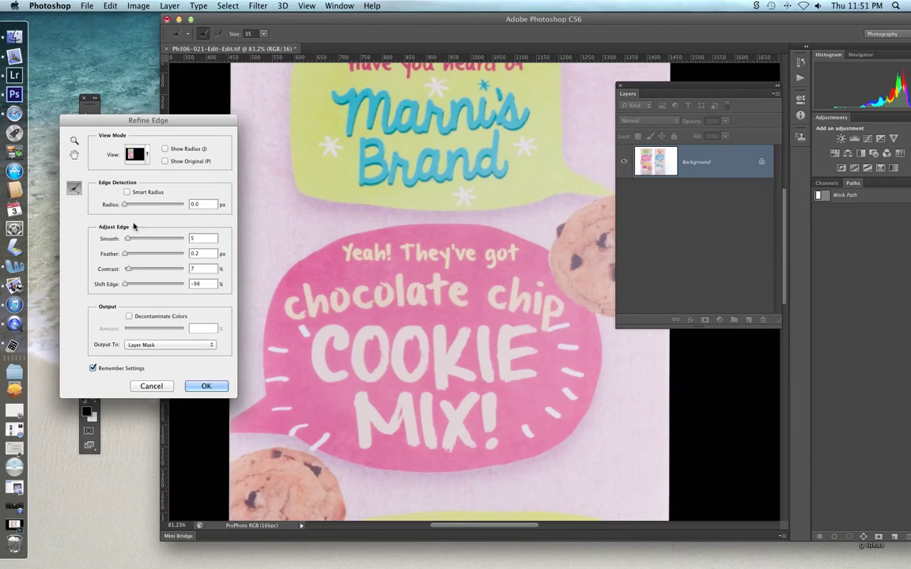
drag(514, 333, 386, 88)
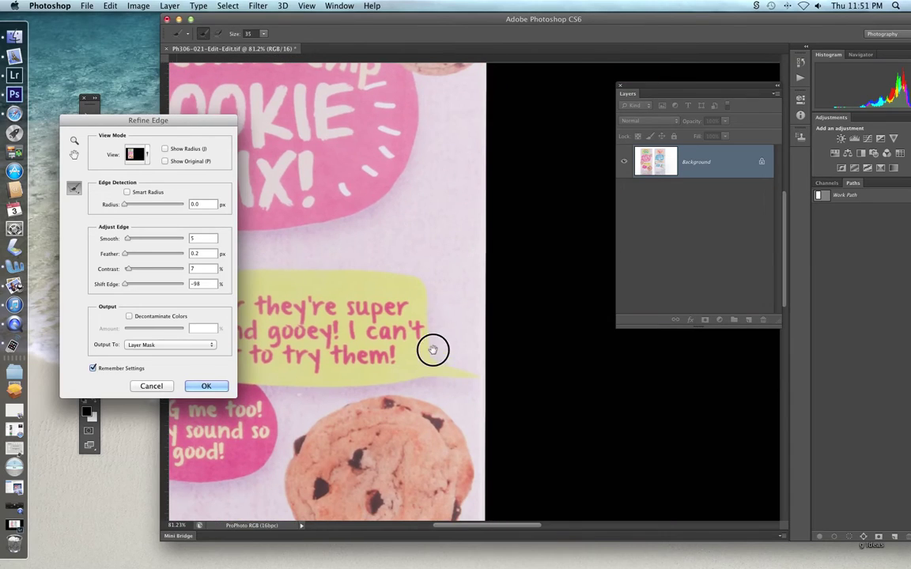
drag(434, 390, 595, 124)
drag(455, 372, 480, 349)
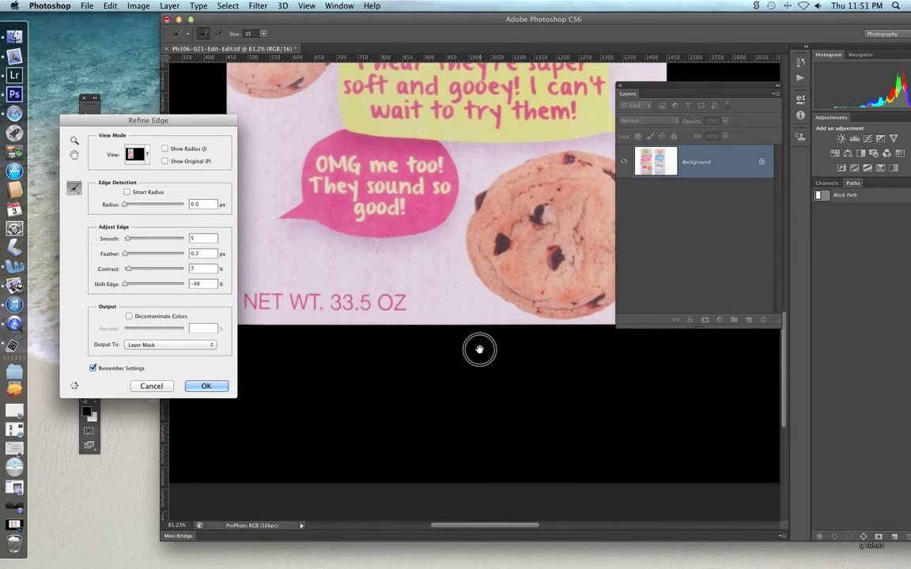
drag(408, 166, 480, 350)
drag(511, 301, 470, 282)
scroll(416, 421, up, 10)
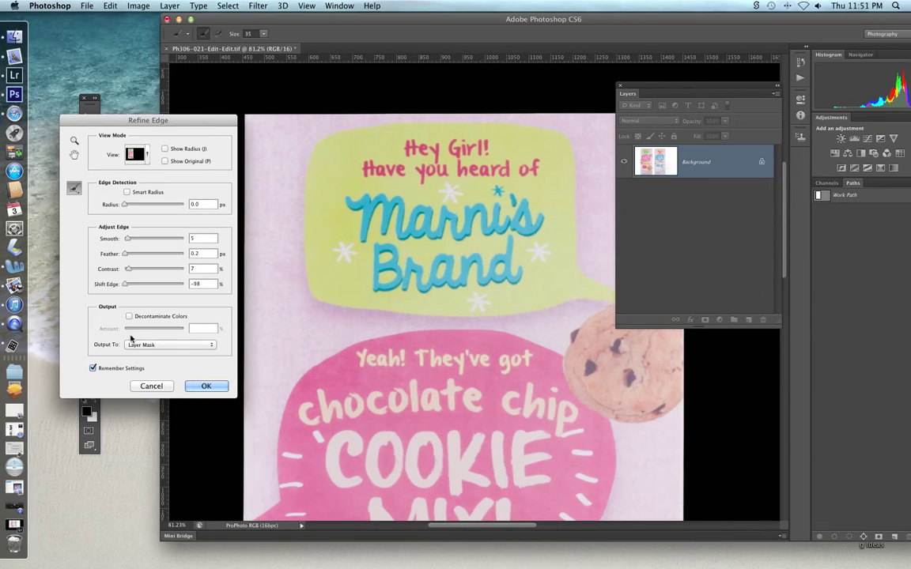
Output the refined selection as New Layer with Layer Mask
click(93, 369)
click(211, 348)
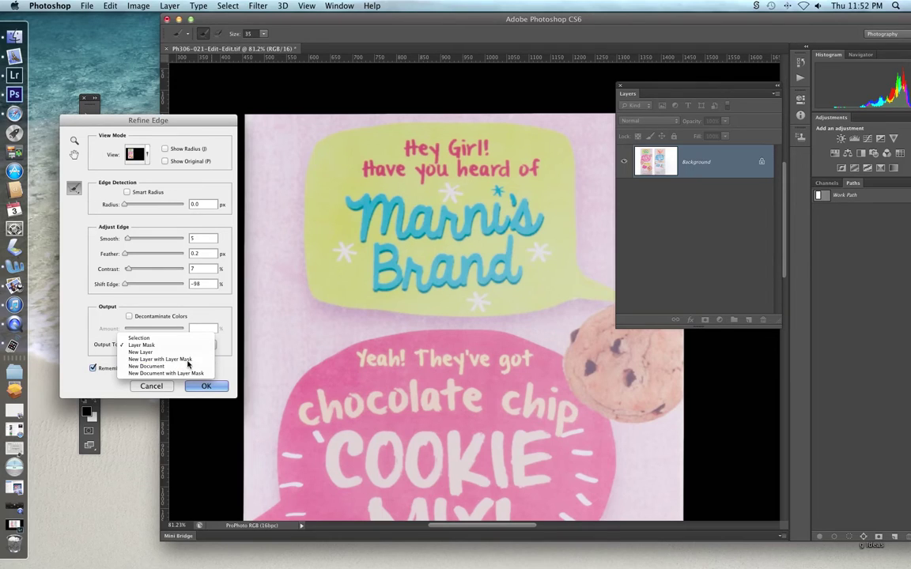
click(187, 359)
click(207, 387)
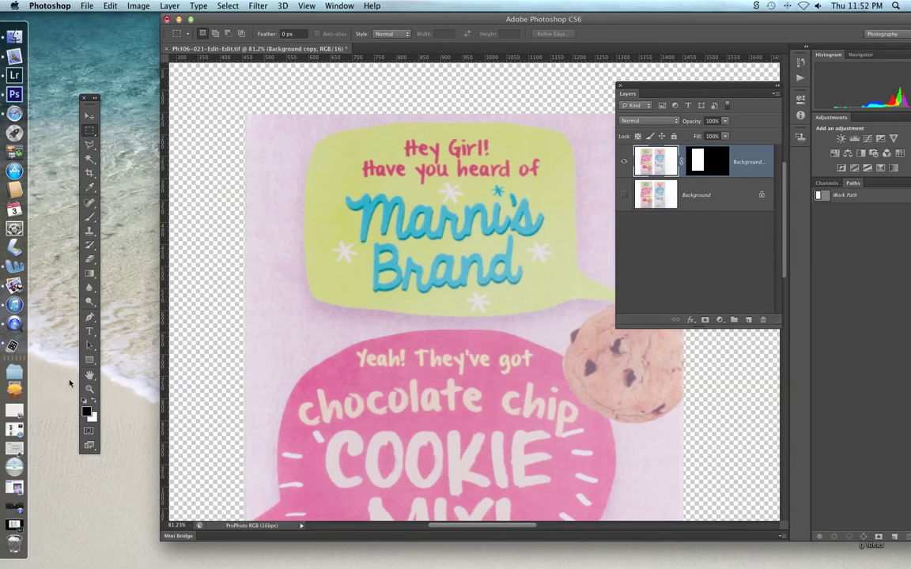
Fit the image in view, rename the masked layer "left" and make the Background layer visible
double_click(90, 375)
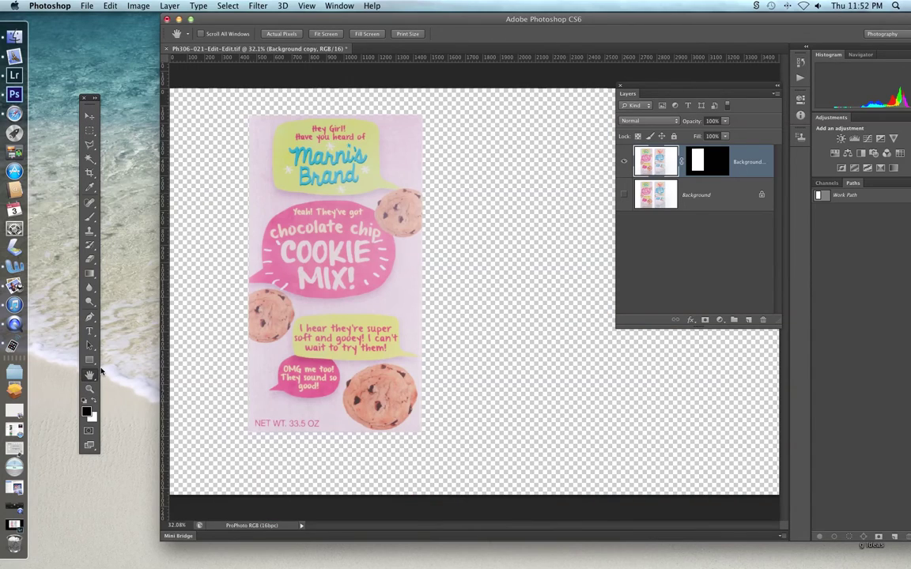
double_click(755, 163)
text(left)
key(Return)
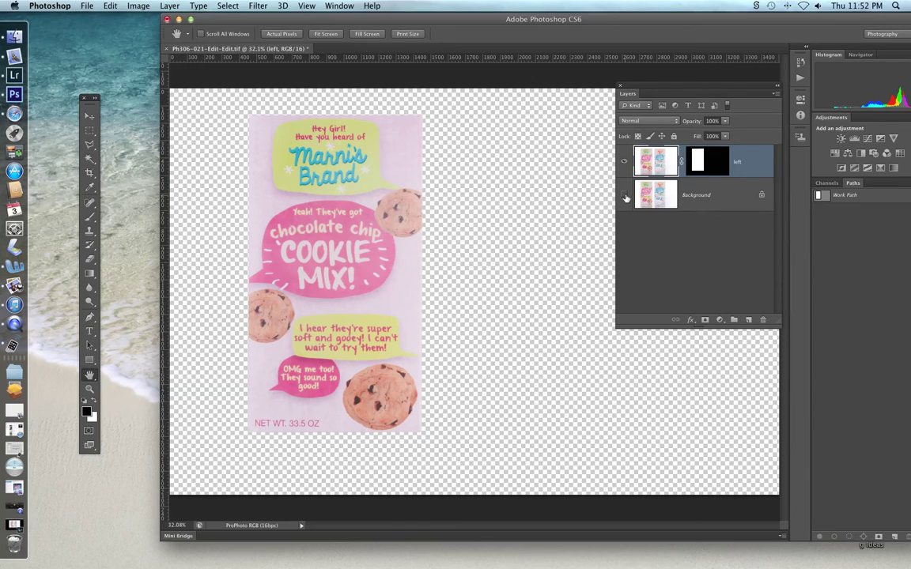
click(624, 194)
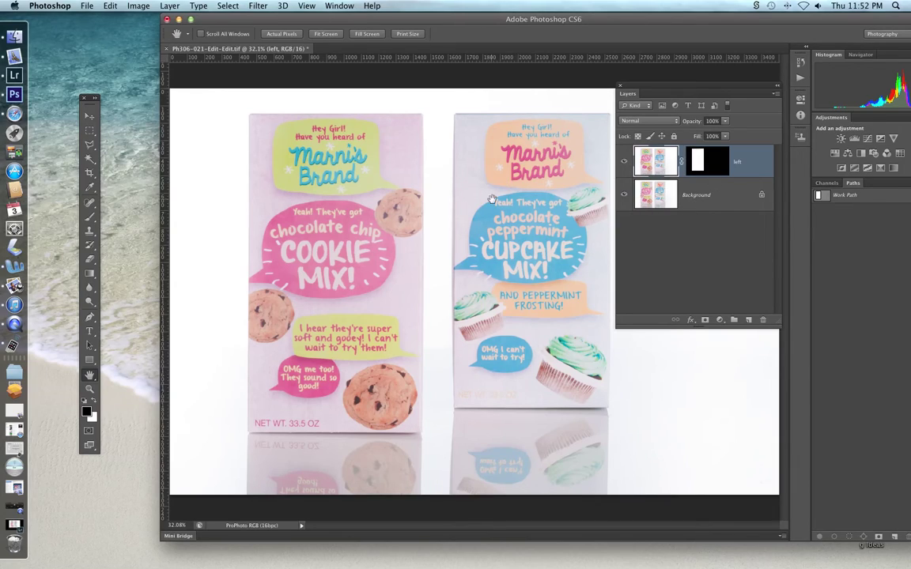
On the Background layer, start a Pen path along the cupcake mix box's left edge, undoing the accidental background fill
key(p)
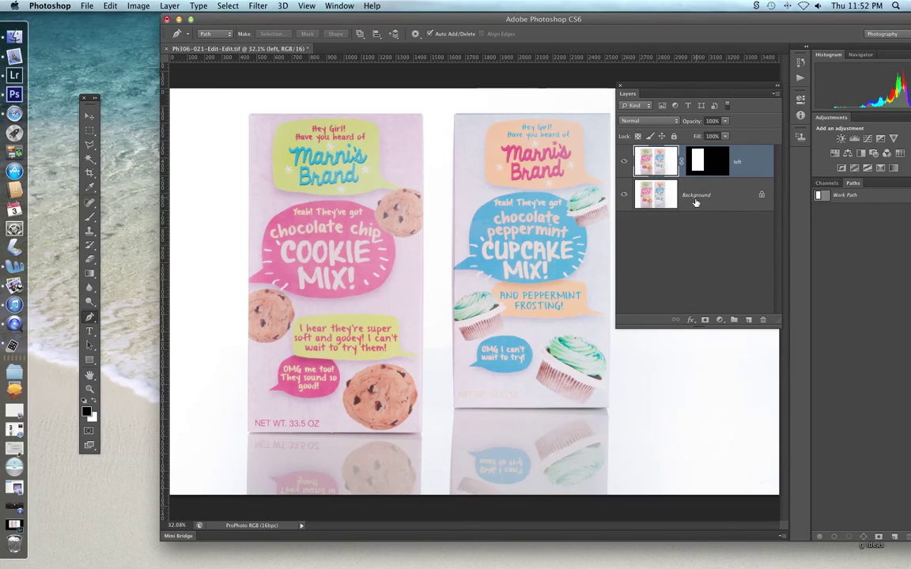
click(652, 195)
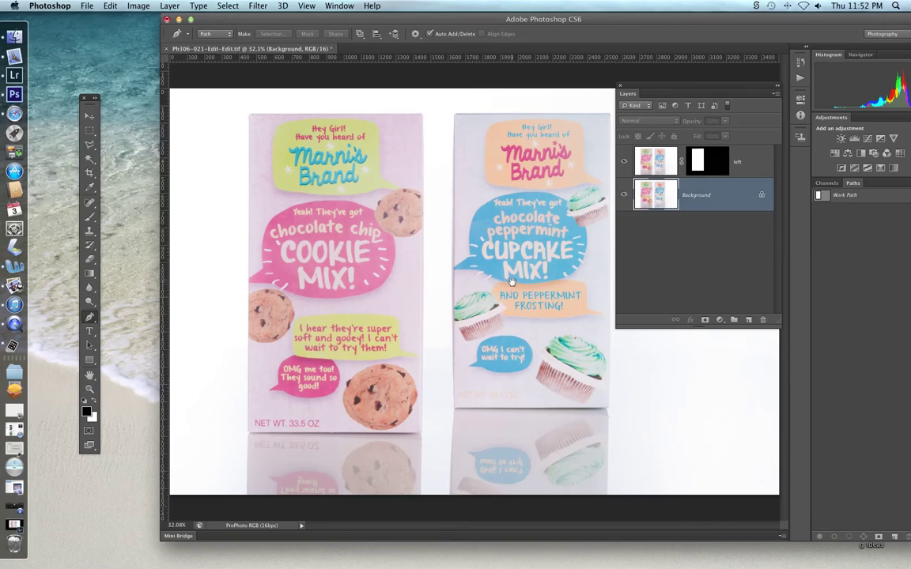
drag(570, 17, 440, 22)
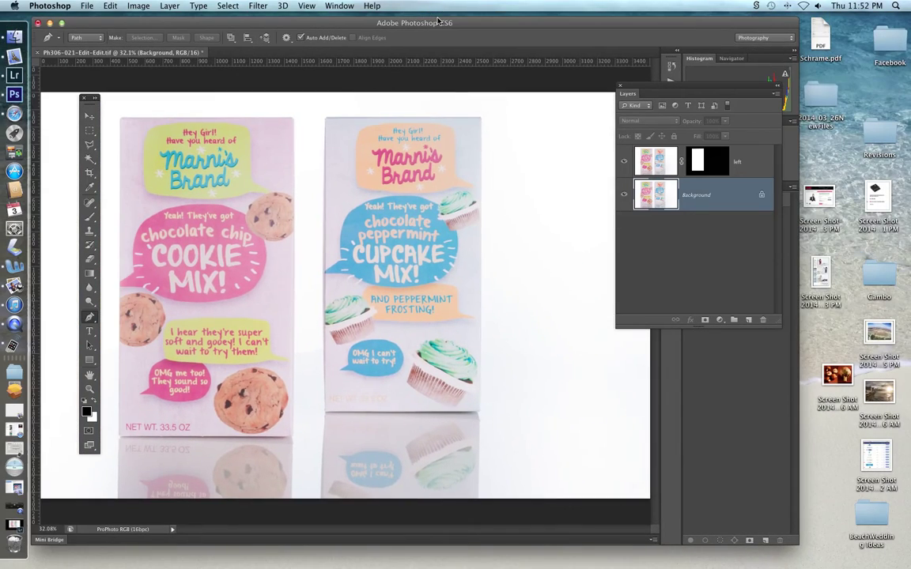
click(324, 412)
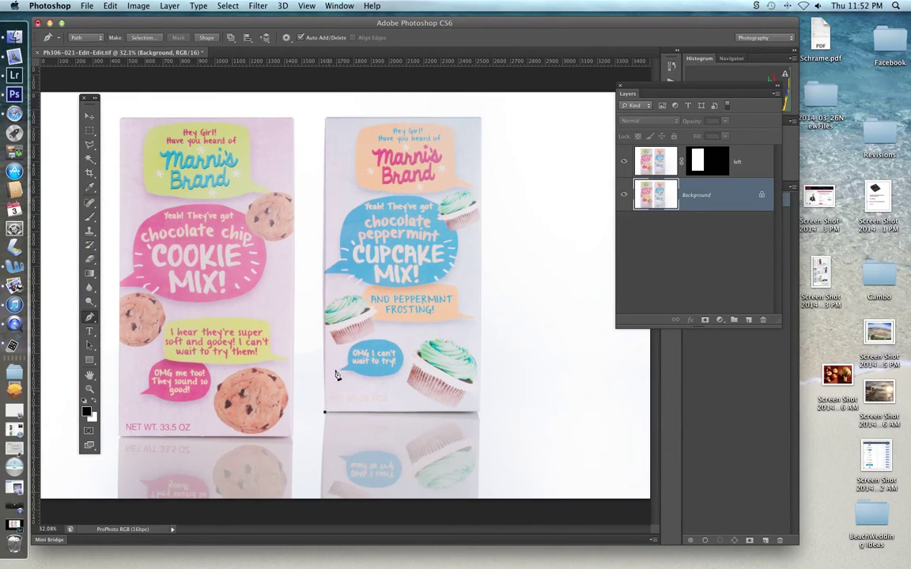
click(325, 117)
key(super+BackSpace)
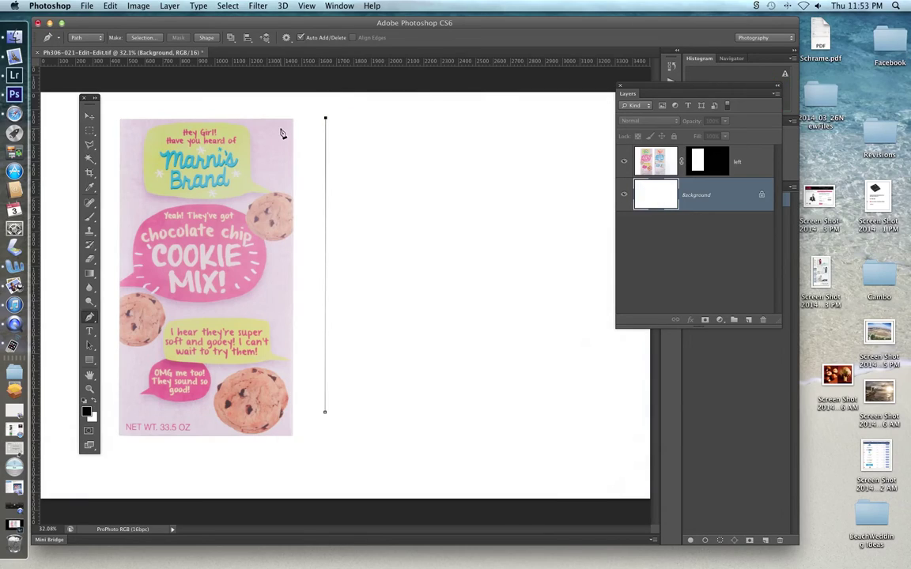
key(super+z)
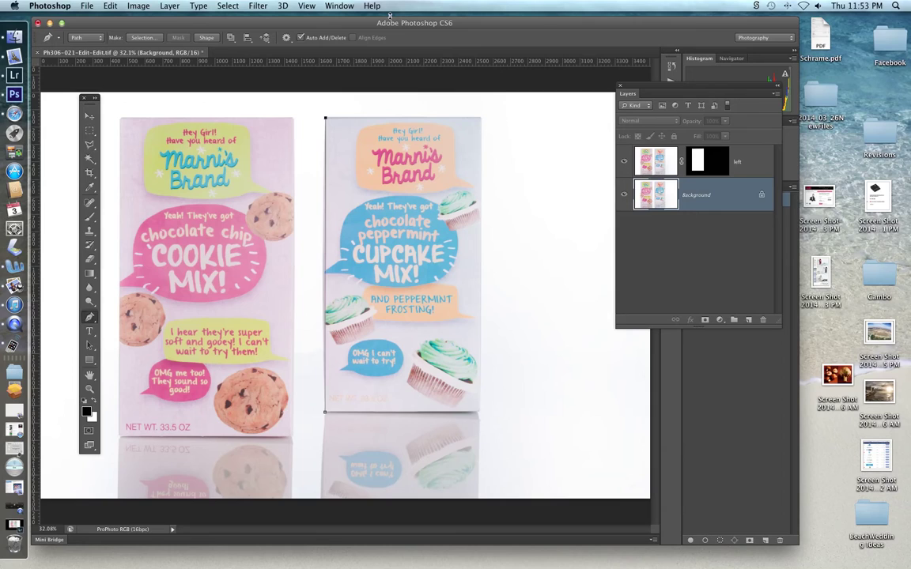
Extend the Pen path along the top edge of the cupcake mix box to its upper-right corner
key(super+=)
key(super+=)
key(super+=)
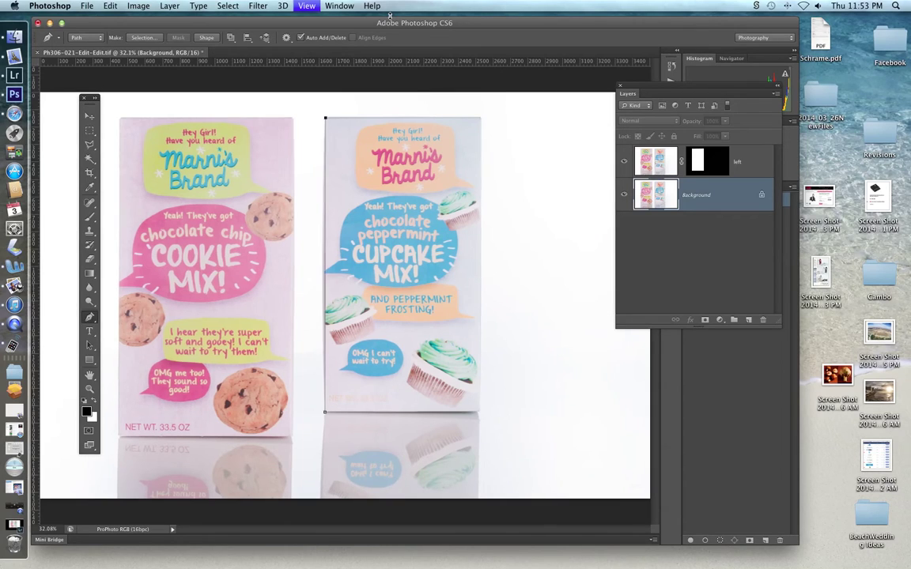
key(super+=)
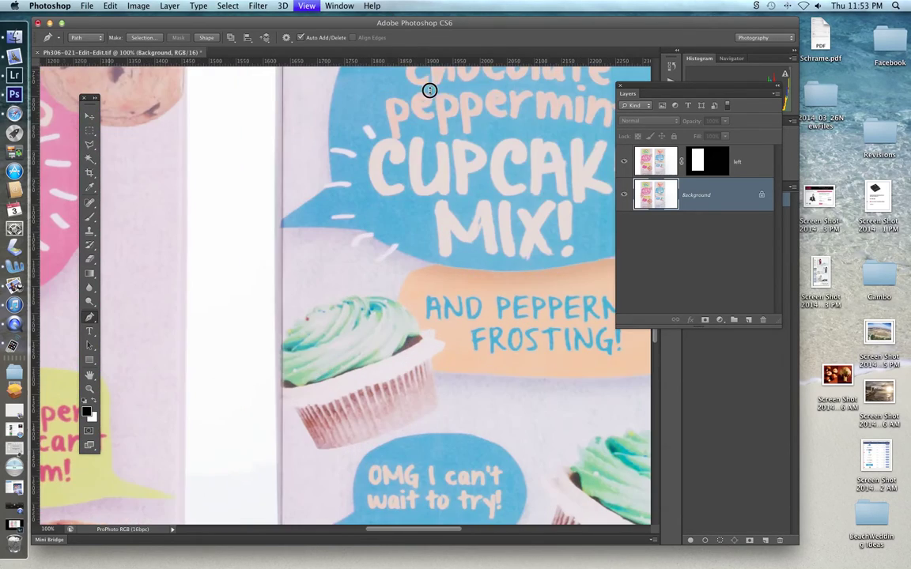
scroll(398, 266, up, 10)
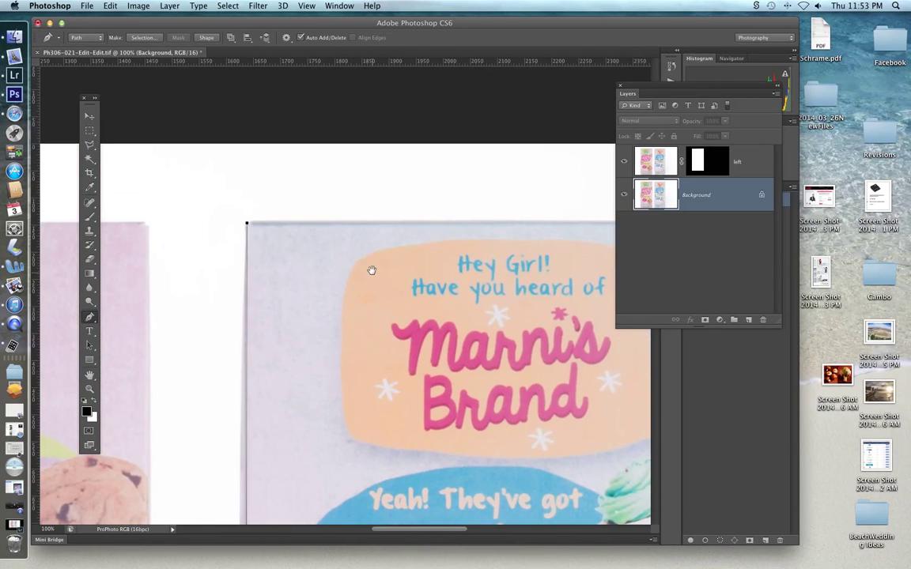
drag(452, 264, 280, 275)
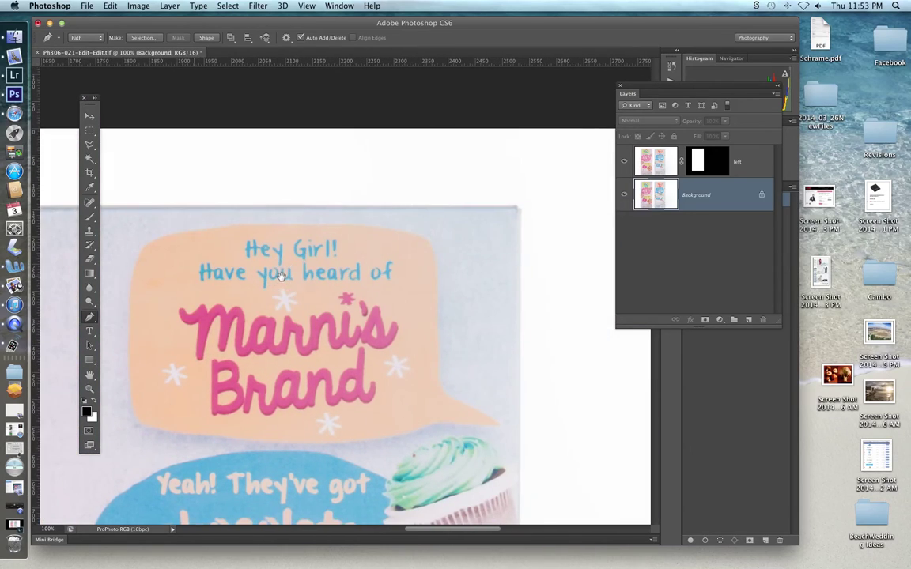
click(521, 211)
Continue the path down to the cupcake box's lower-right corner and along the bottom edge, closing it at the starting anchor
drag(551, 423, 547, 186)
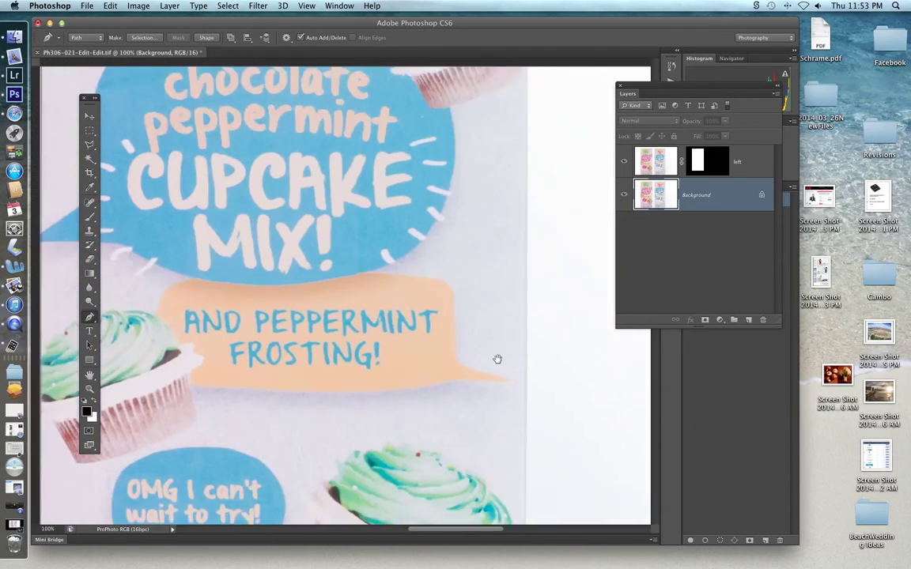
drag(496, 360, 485, 169)
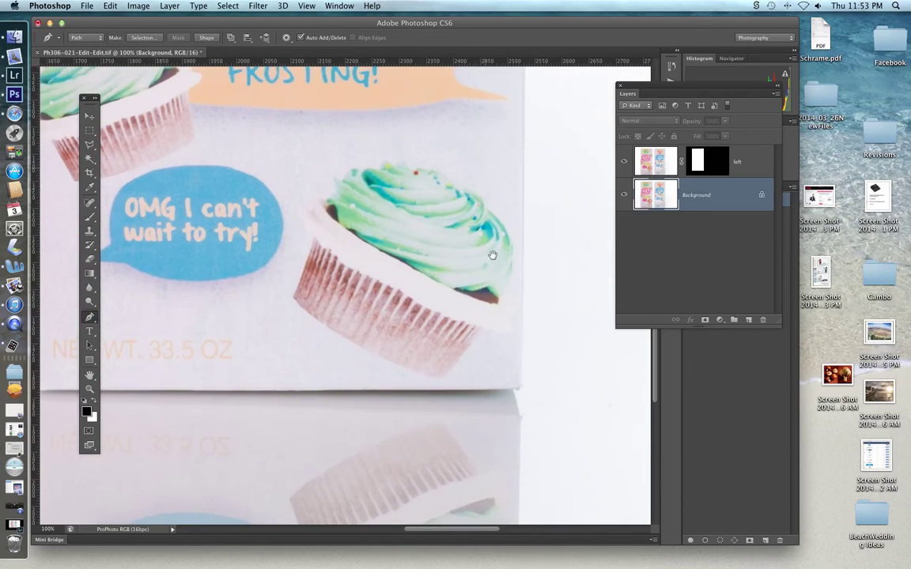
click(521, 390)
drag(262, 380, 551, 374)
click(339, 390)
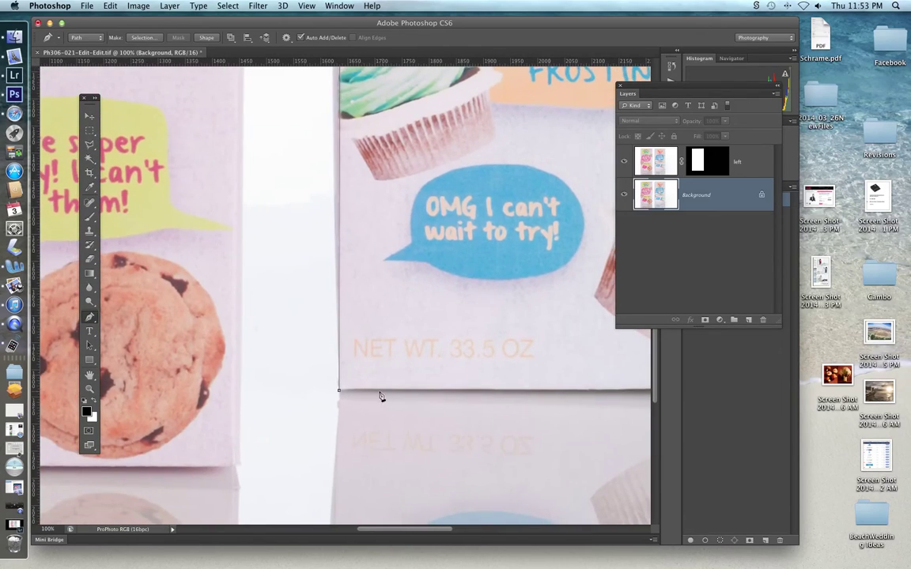
click(339, 390)
drag(490, 423, 255, 377)
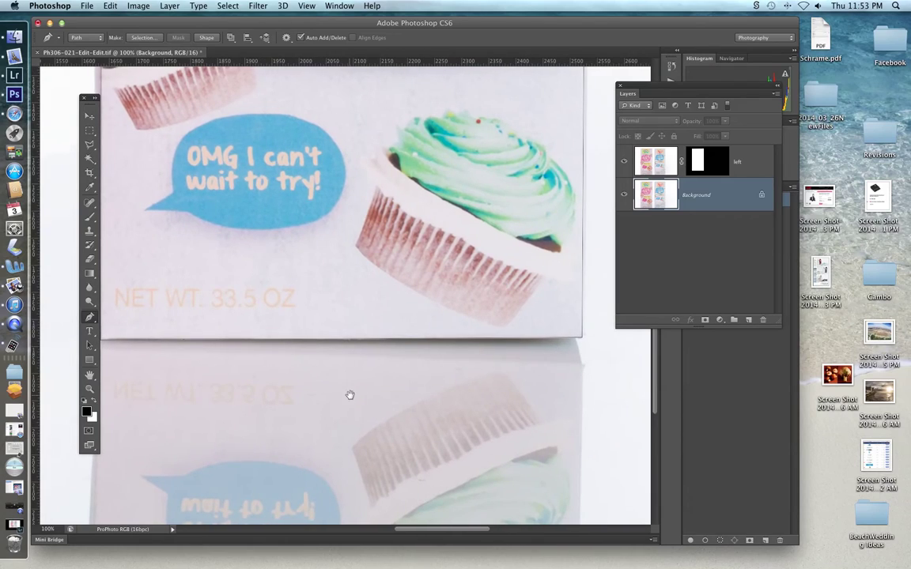
double_click(90, 375)
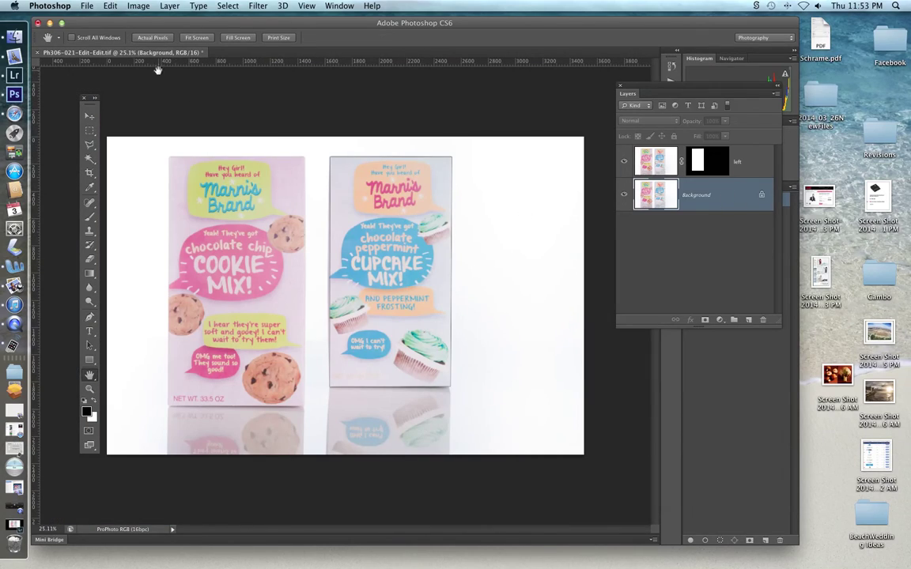
click(90, 130)
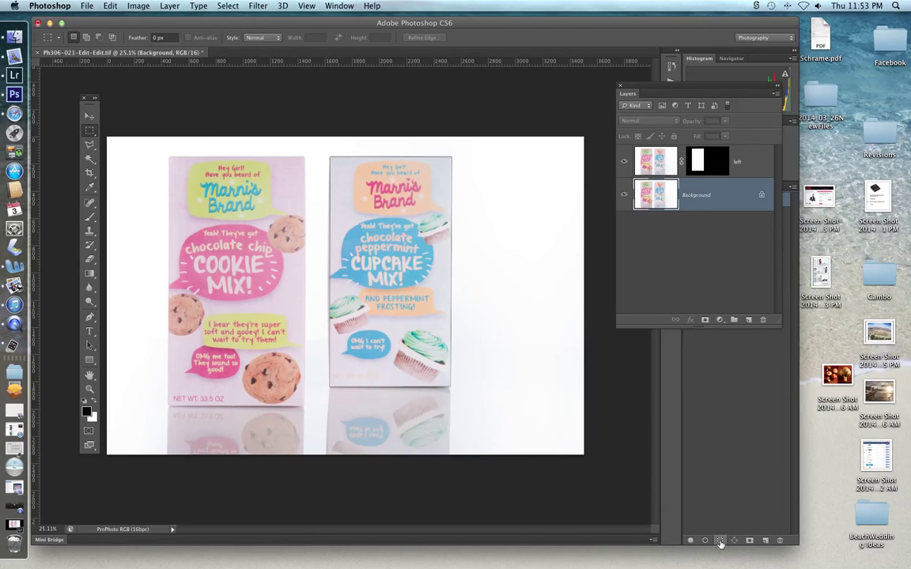
right_click(450, 383)
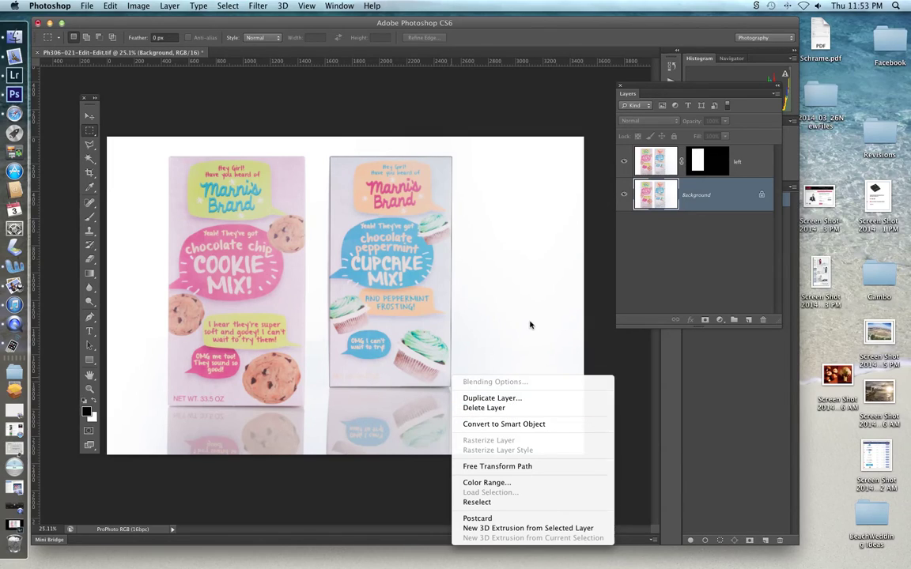
click(695, 358)
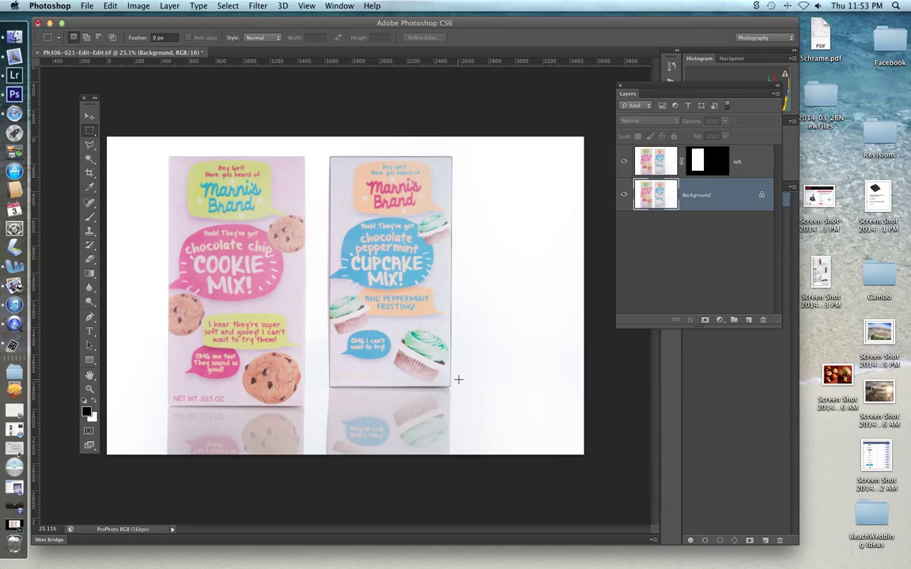
key(o)
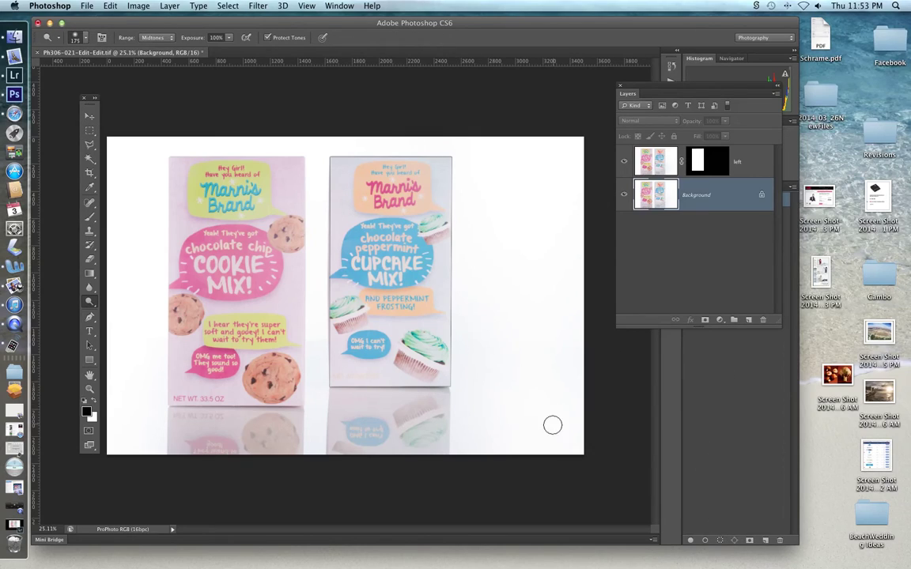
key(p)
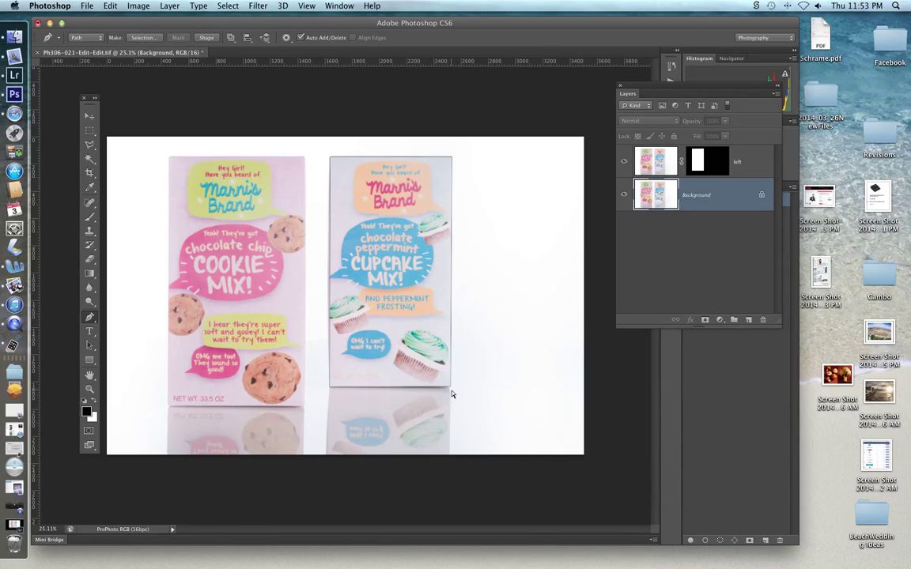
super+click(451, 388)
right_click(450, 385)
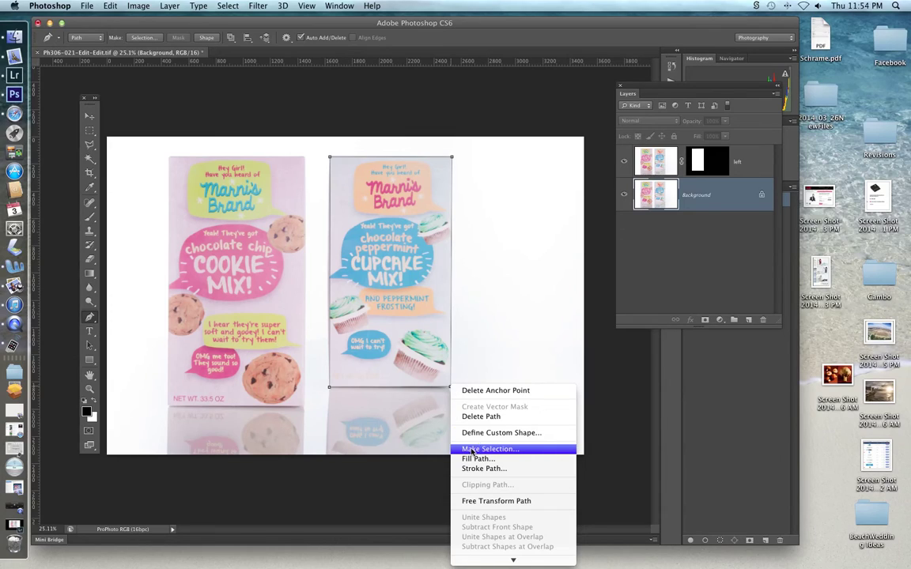
click(472, 449)
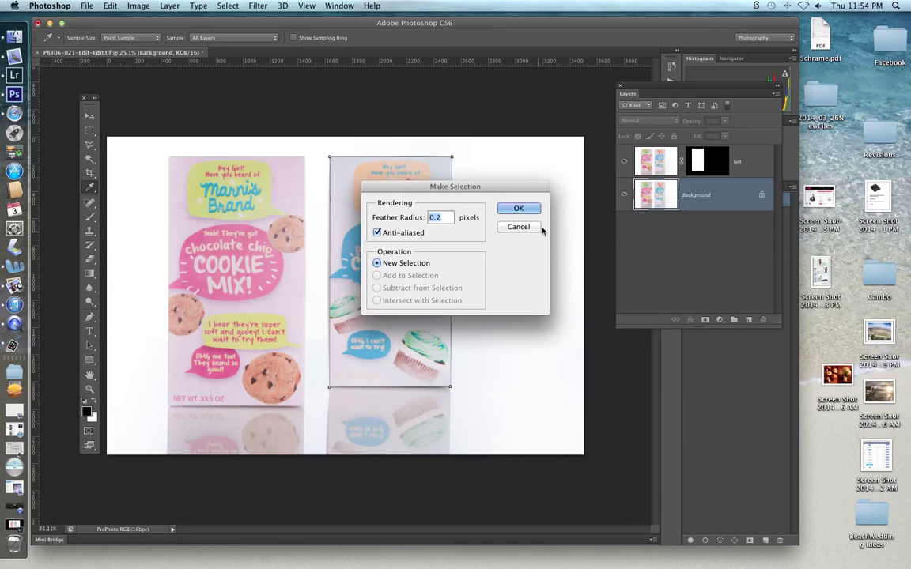
click(518, 228)
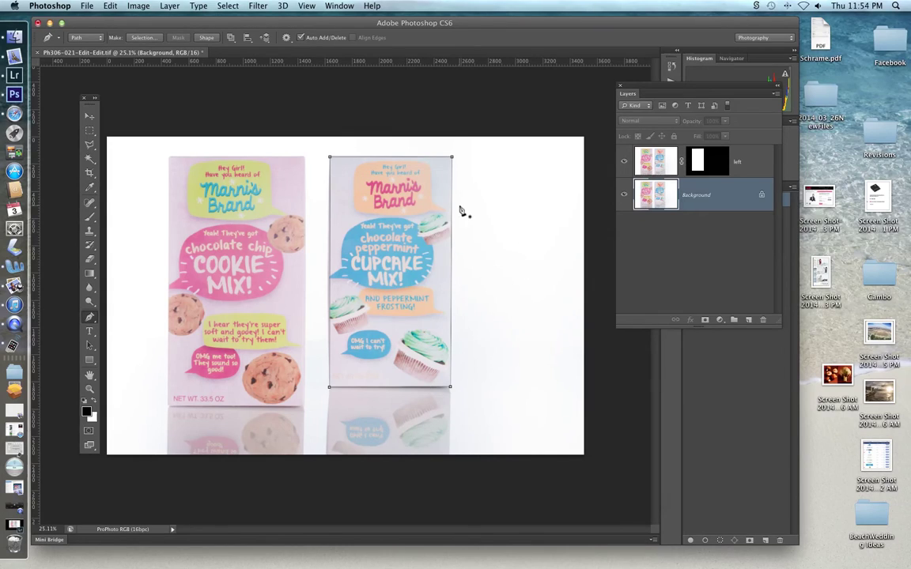
Load the cupcake box path as a selection and output it through Refine Edge as New Layer with Layer Mask, keeping the remembered settings
click(719, 541)
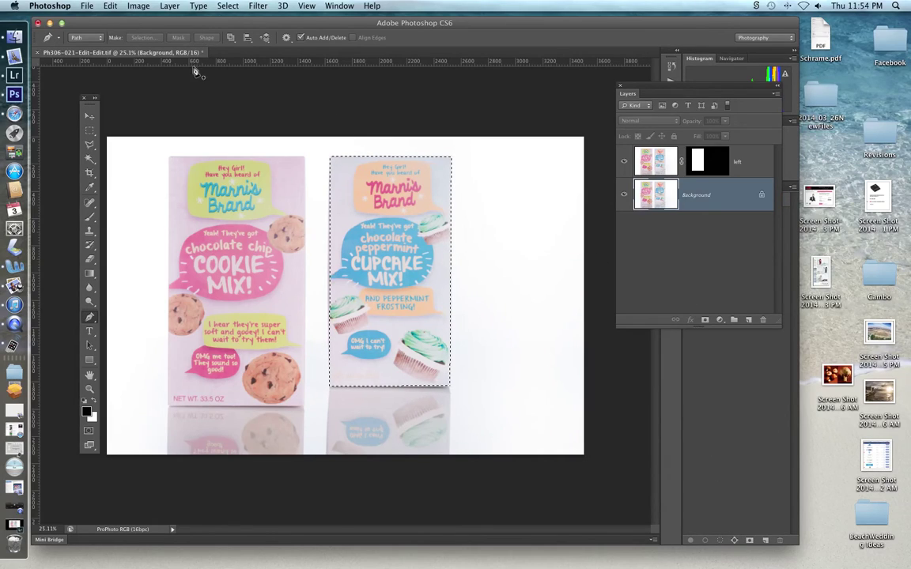
click(89, 129)
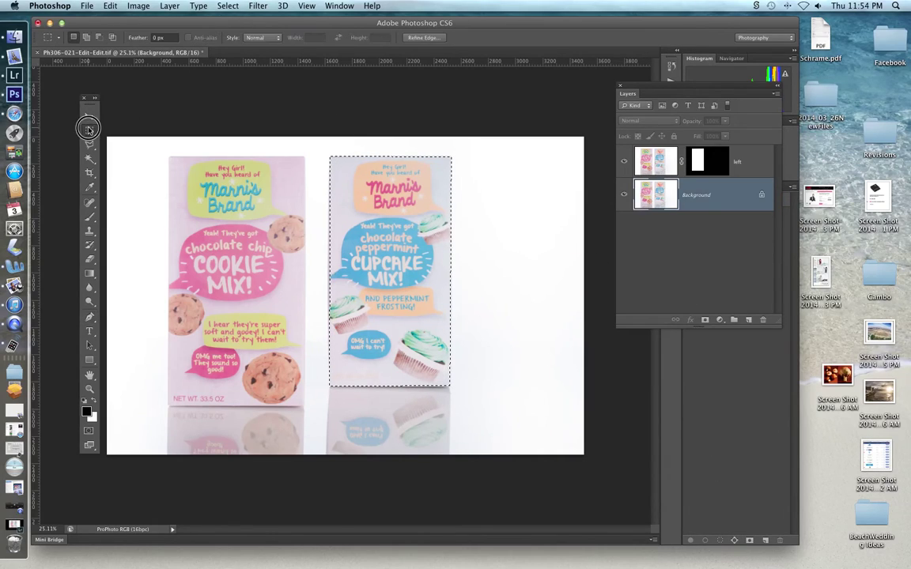
click(420, 38)
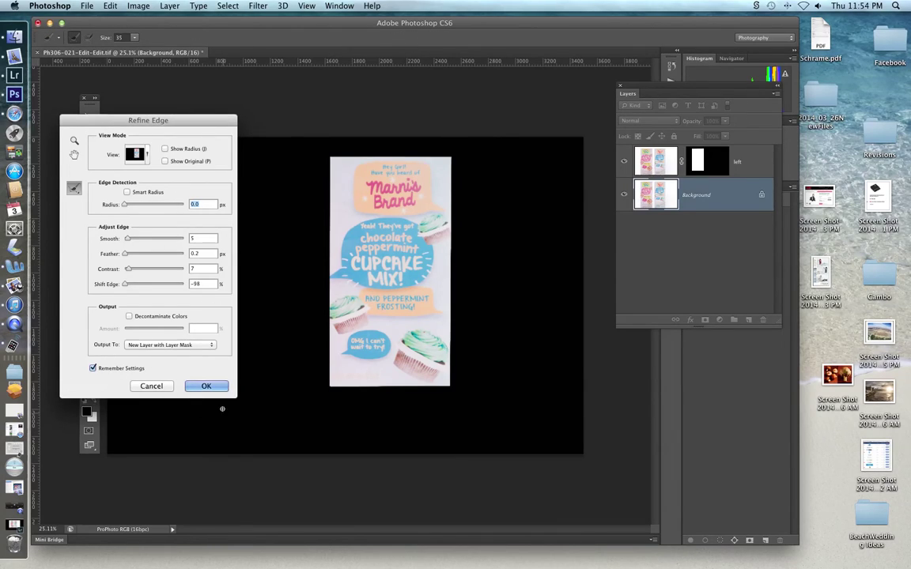
click(205, 385)
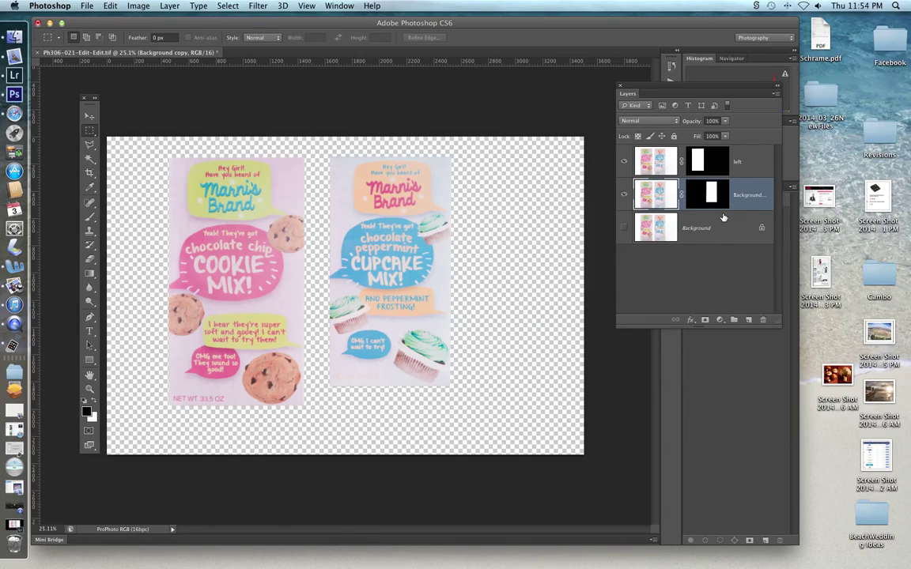
Rename the new masked layer "right" and make the Background layer visible
double_click(755, 196)
text(right)
click(715, 229)
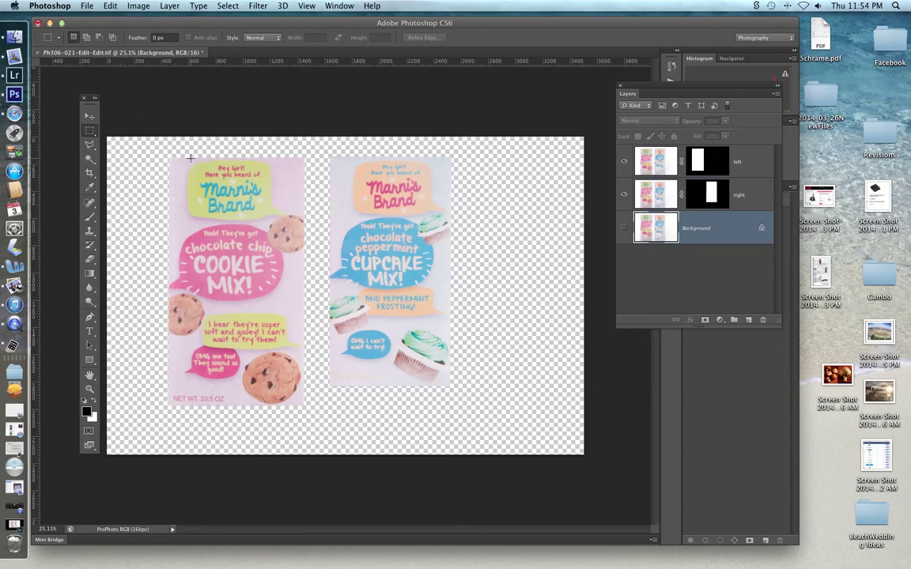
click(623, 229)
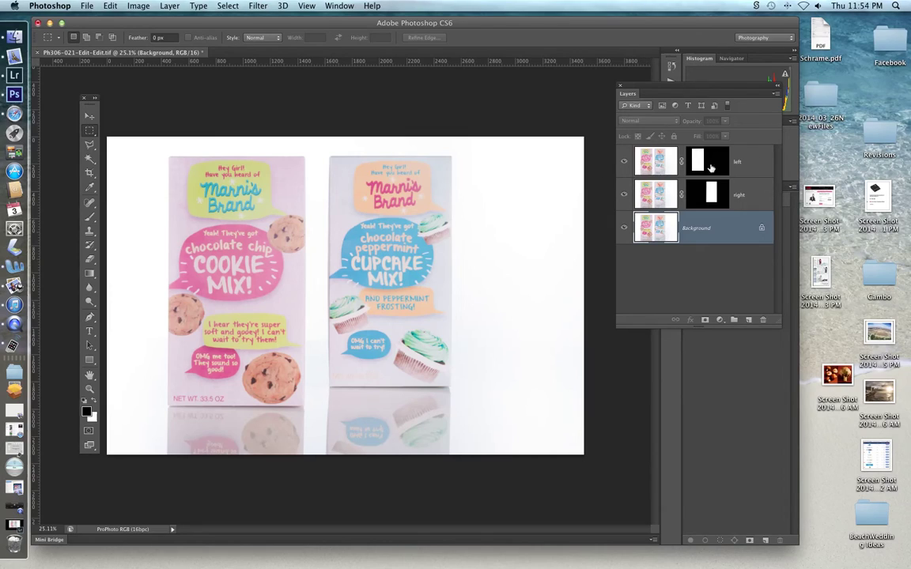
Nudge the "left" layer slightly downward with the Move tool so the cookie mix box covers its dark bottom edge
click(743, 163)
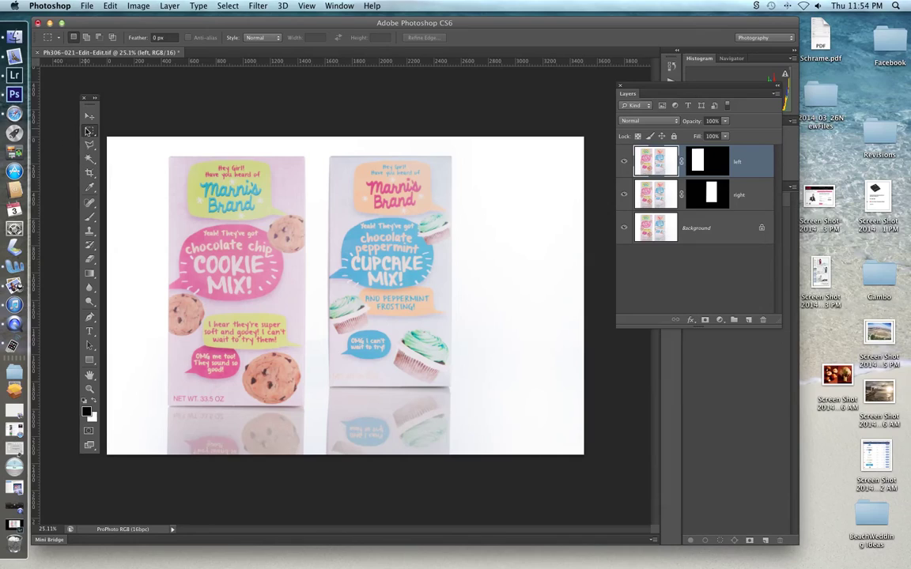
click(89, 116)
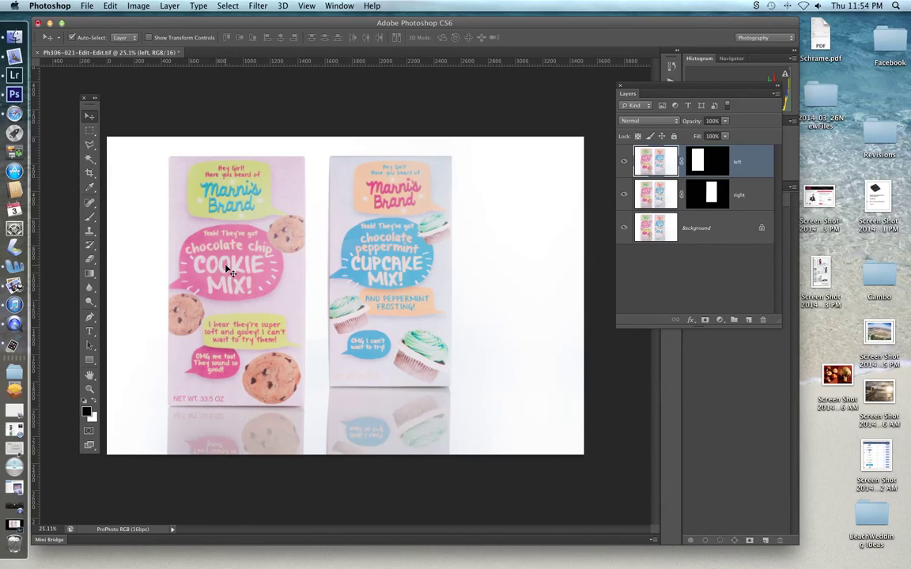
key(Down)
key(Down)
key(Down)
key(Down)
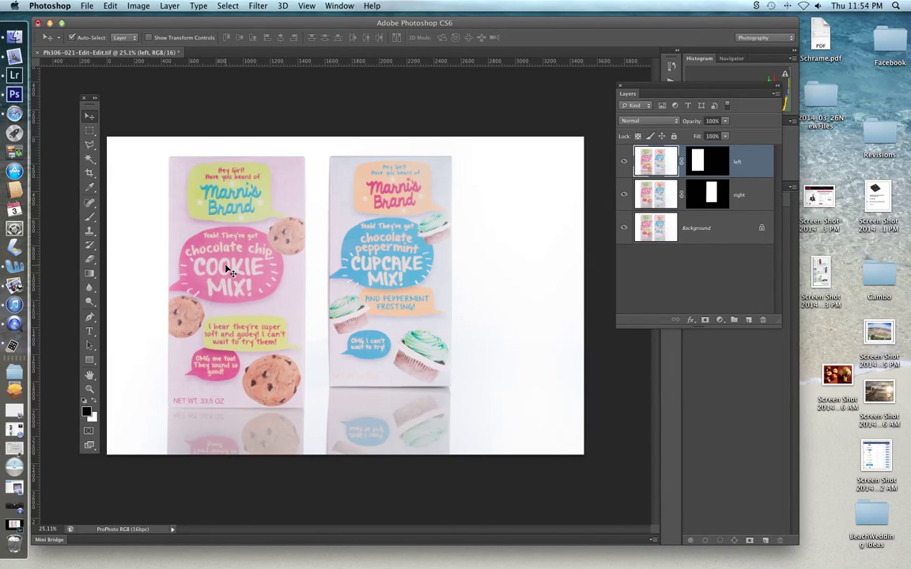
key(Down)
key(Down)
key(Down)
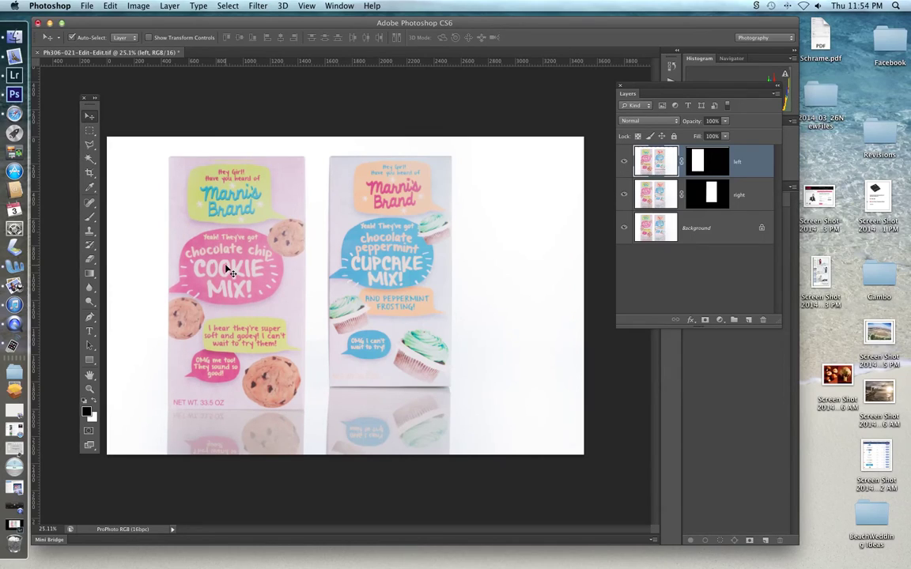
key(Down)
key(Down)
key(Down)
key(Up)
Toggle the "left" layer's visibility repeatedly to compare the nudged cookie box with the original, leaving the layer visible
click(623, 162)
click(624, 162)
click(623, 162)
click(623, 162)
click(622, 162)
click(623, 162)
click(623, 163)
click(623, 162)
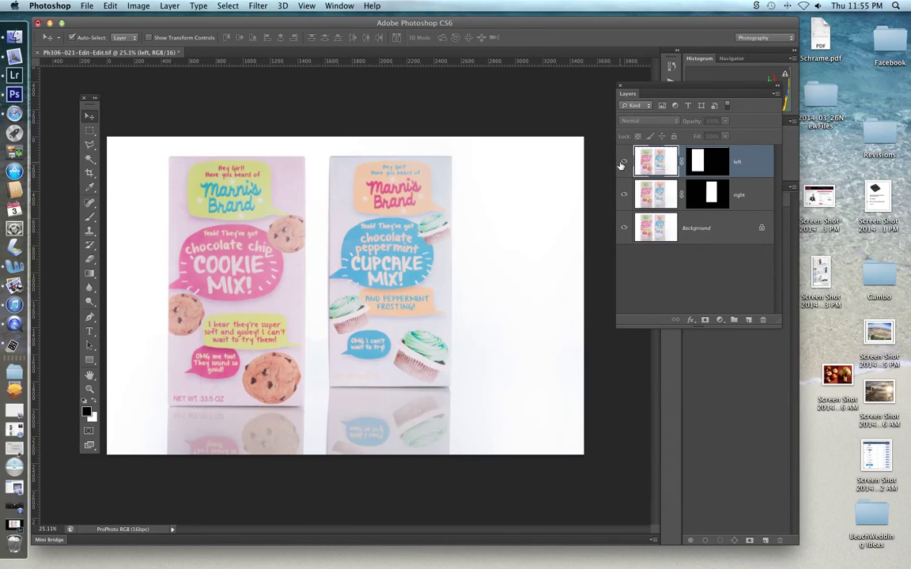
click(623, 162)
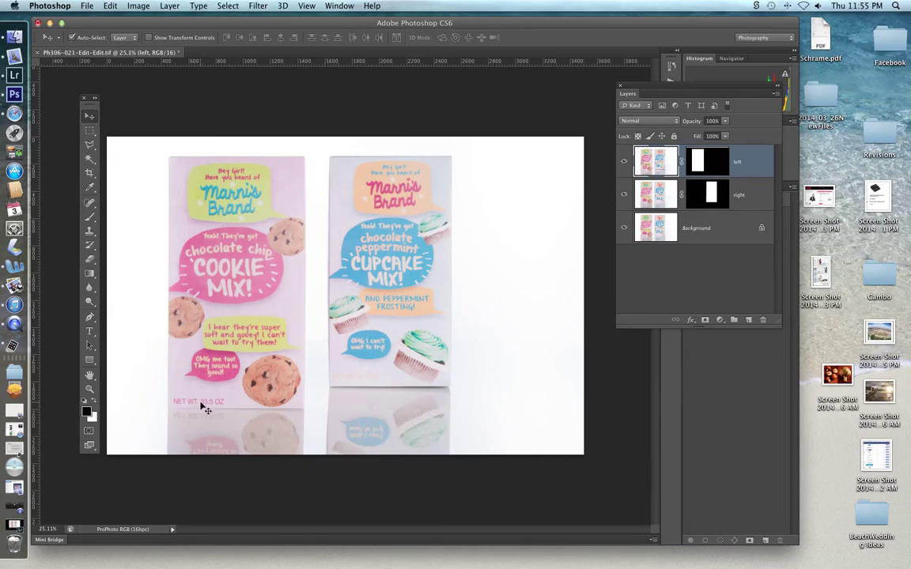
Make a rectangular marquee selection on the Background layer around the top edge of the cookie mix box
click(624, 161)
click(624, 161)
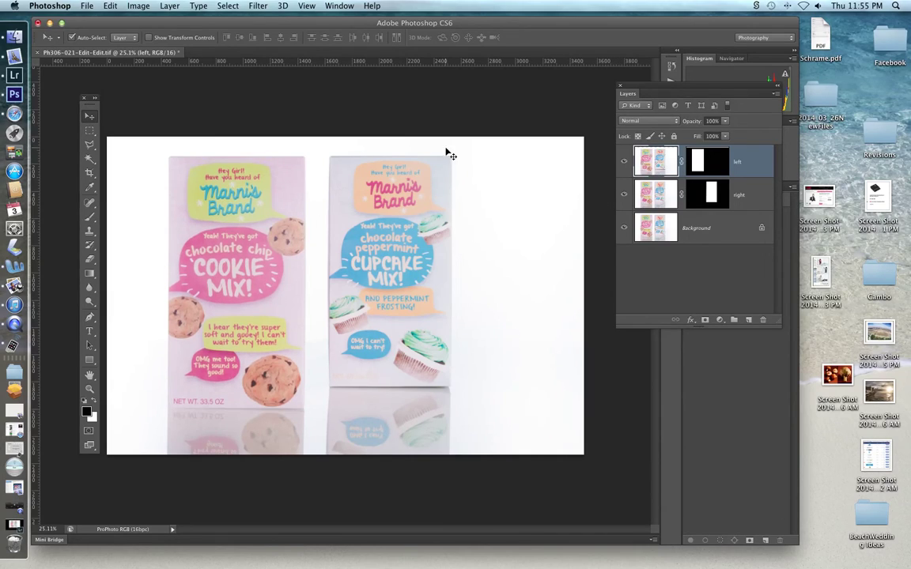
click(720, 227)
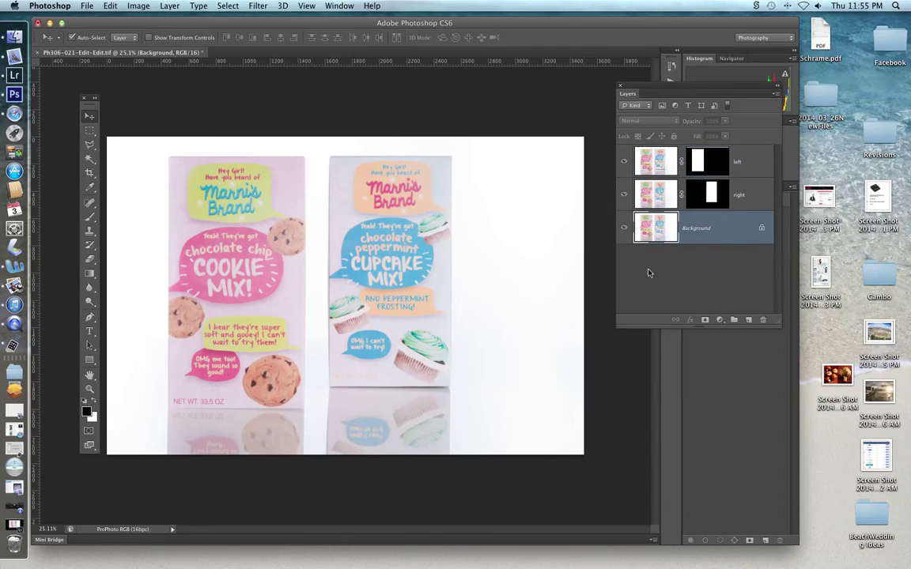
key(m)
drag(152, 144, 313, 164)
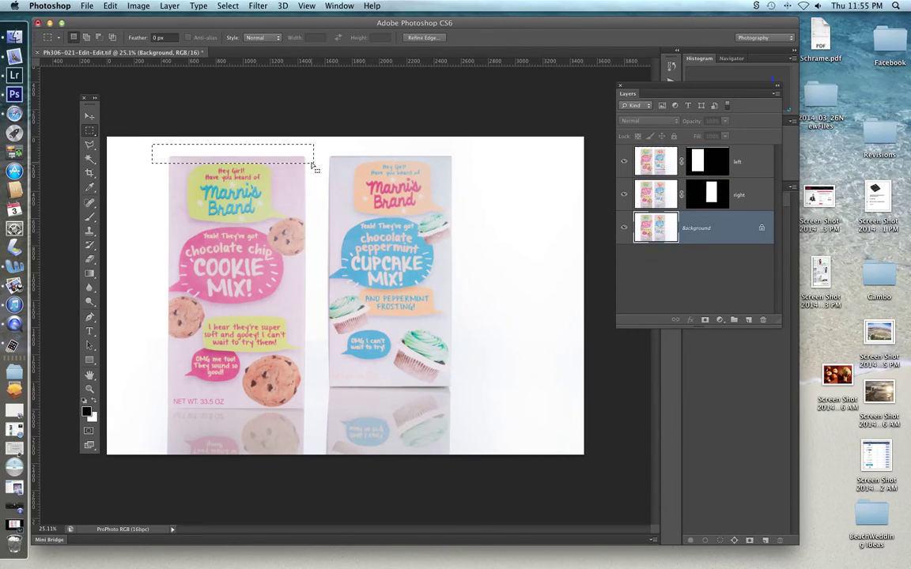
Fill the selected strip with white in Normal mode at 100% opacity, and deselect it
click(111, 6)
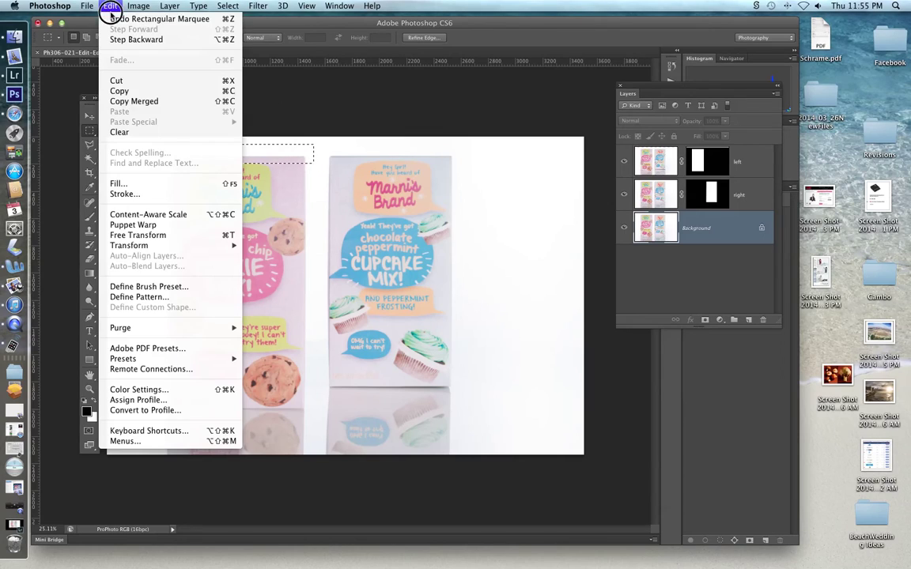
click(151, 186)
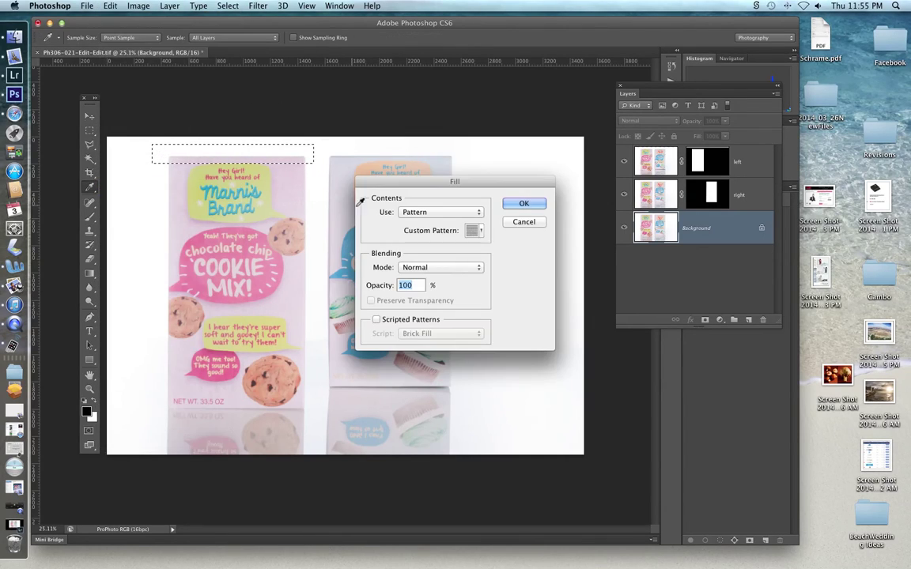
click(472, 212)
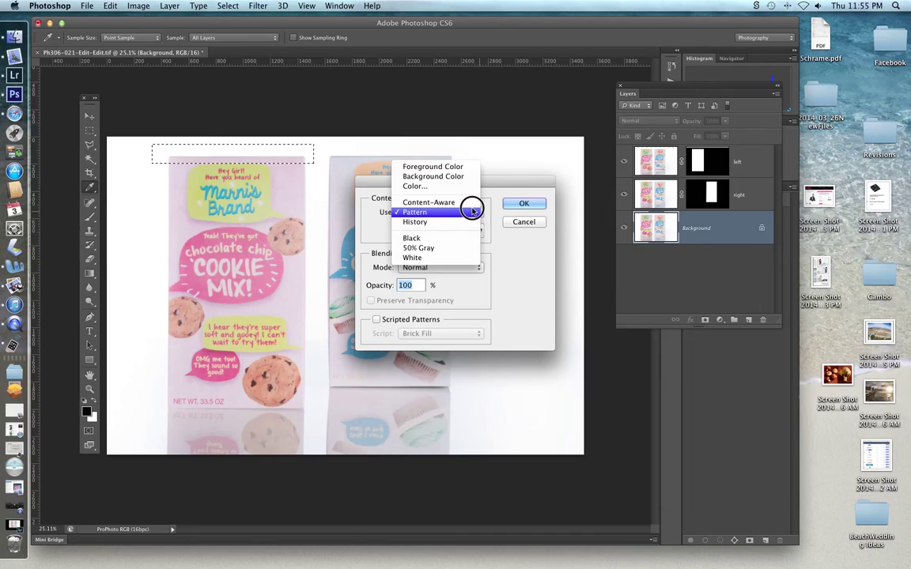
click(441, 258)
click(518, 206)
key(m)
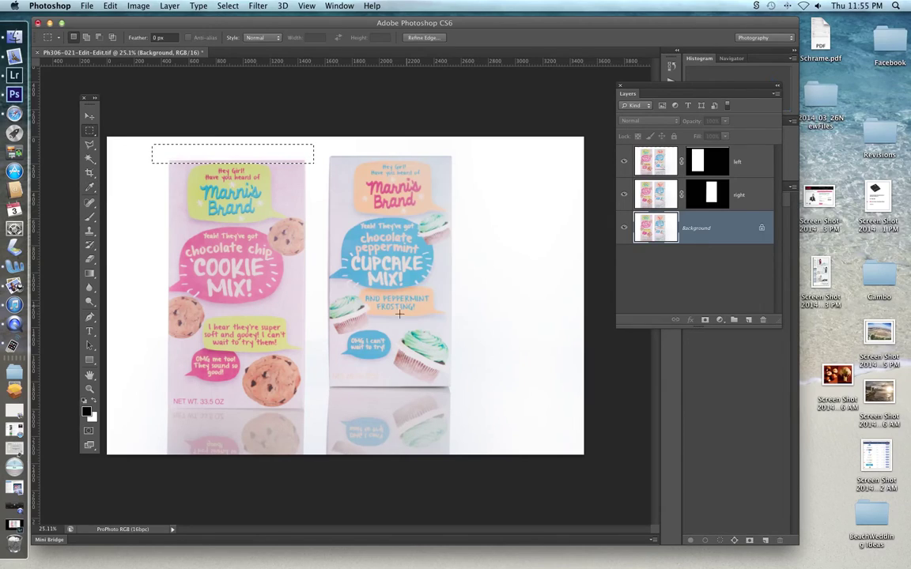
key(super+d)
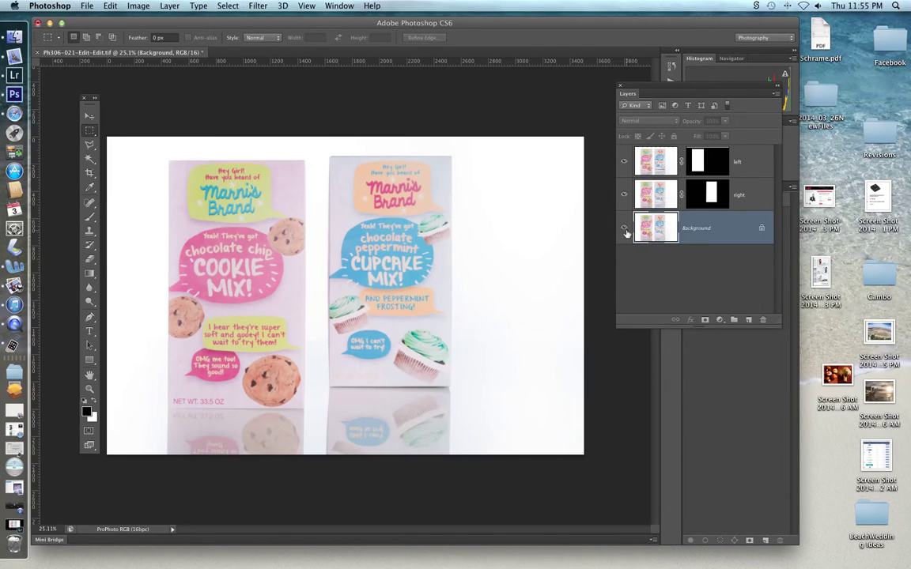
Switch the "left" layer's visibility off and on to compare the cookie box's original and shifted positions, leaving it visible
click(625, 161)
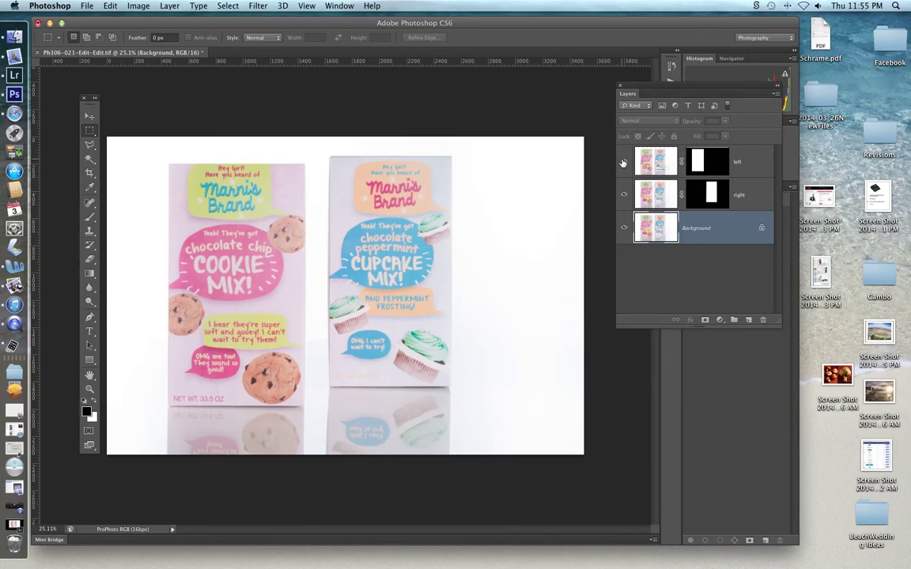
click(623, 162)
click(622, 161)
click(622, 162)
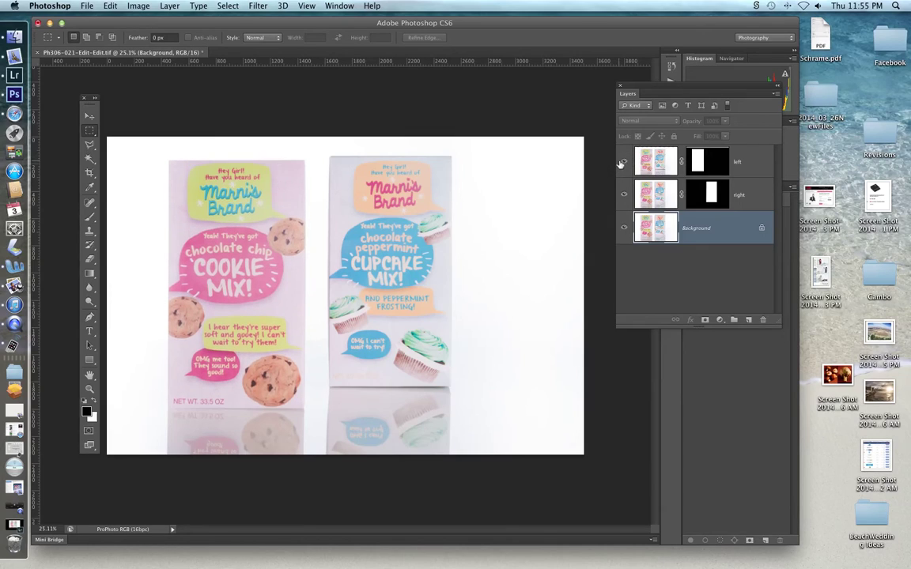
click(621, 162)
click(622, 161)
click(622, 162)
click(622, 162)
click(623, 162)
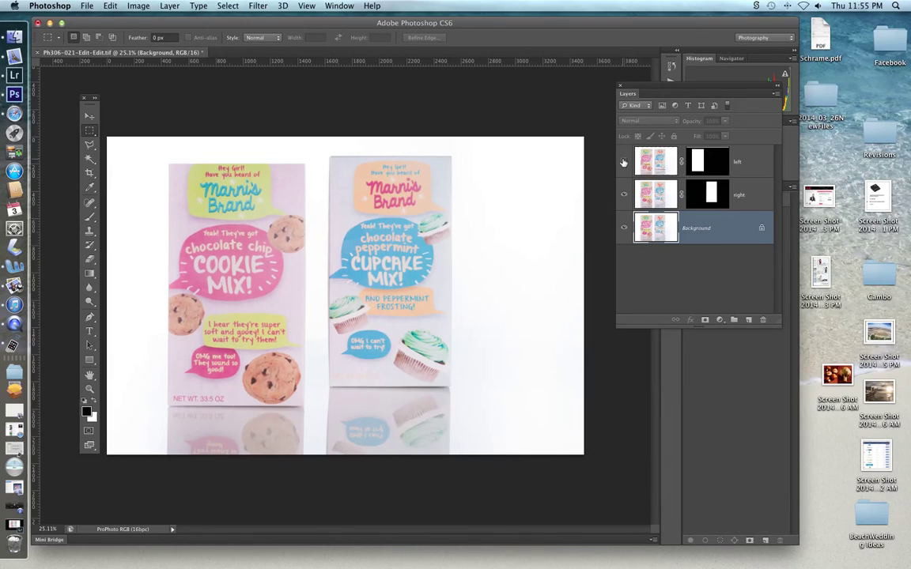
click(622, 162)
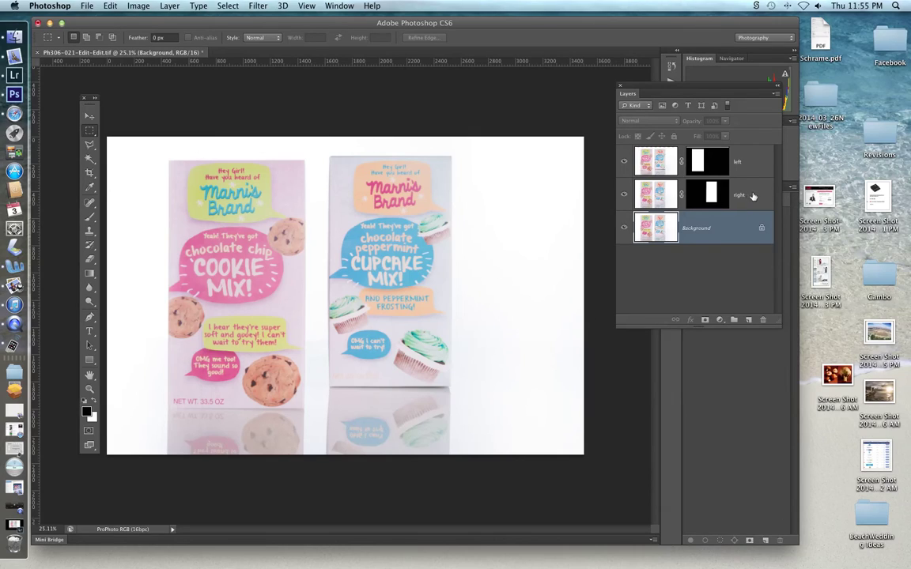
Nudge the "right" layer slightly downward with the Move tool so the cupcake box covers its dark bottom edge
click(747, 203)
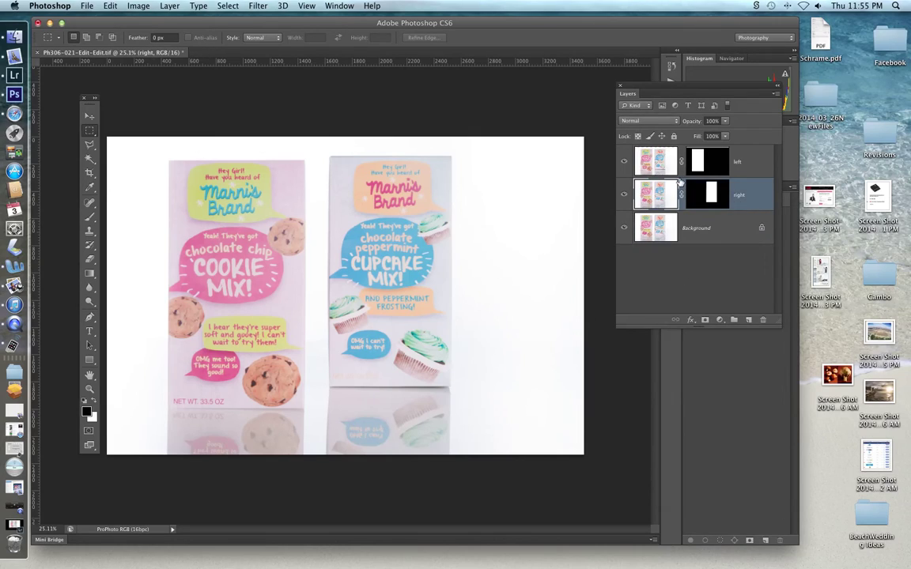
key(v)
key(Down)
key(Down)
key(Down)
key(Down)
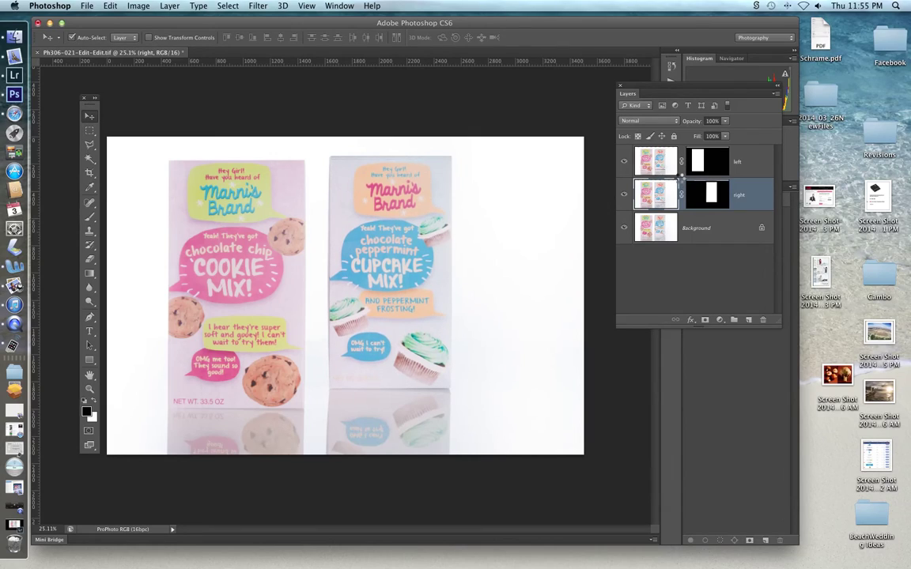
key(Down)
key(Down)
key(Down)
key(Down)
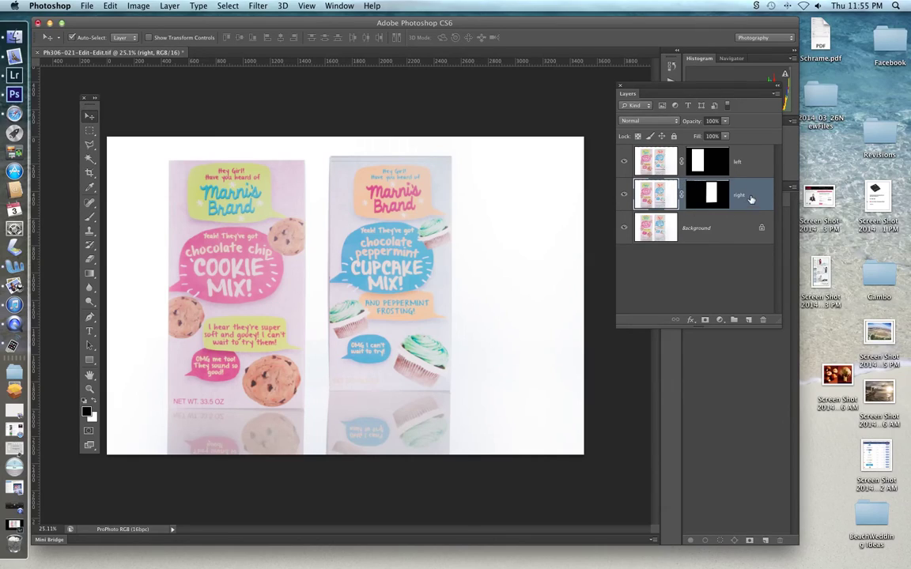
Fill a rectangular strip across the cupcake box's top edge on the Background with white, deselect, and check the "right" layer's visibility
click(715, 225)
key(m)
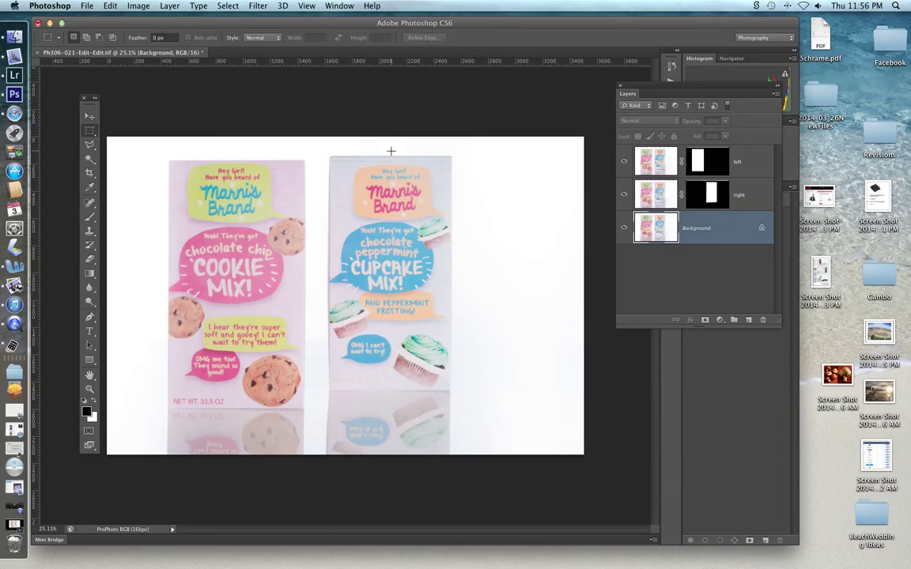
drag(319, 140, 464, 172)
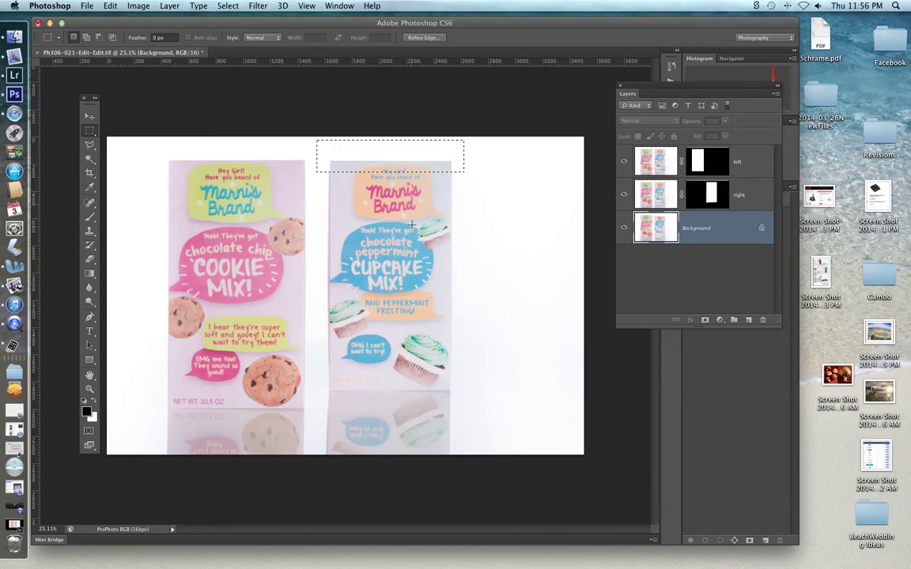
click(309, 273)
click(624, 194)
click(623, 194)
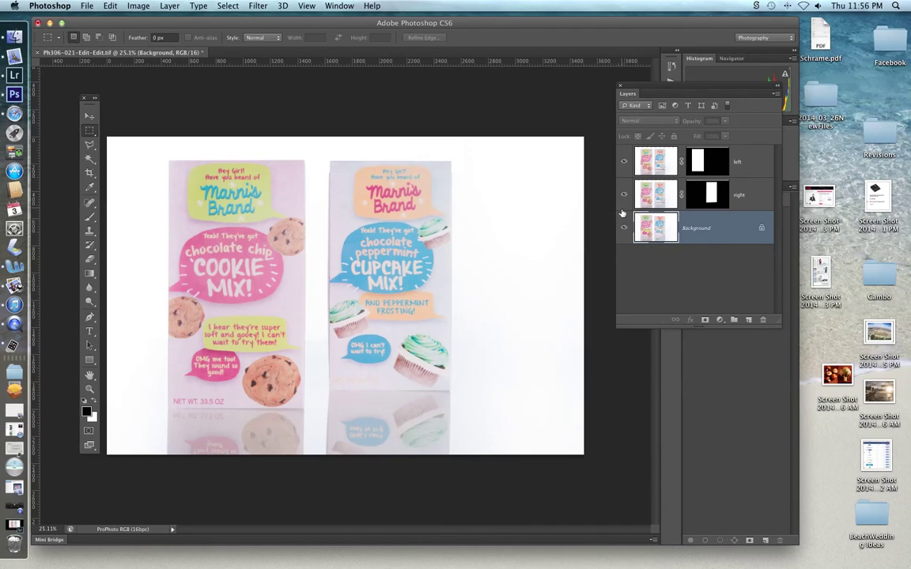
Toggle the Background's visibility to inspect the two masked boxes on their own, leaving it visible
click(624, 228)
click(624, 228)
click(624, 228)
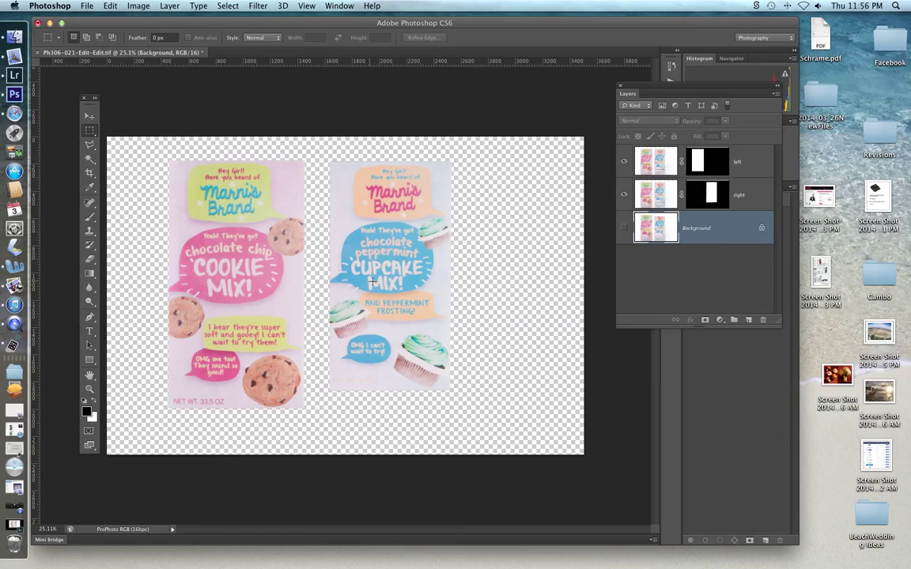
click(624, 228)
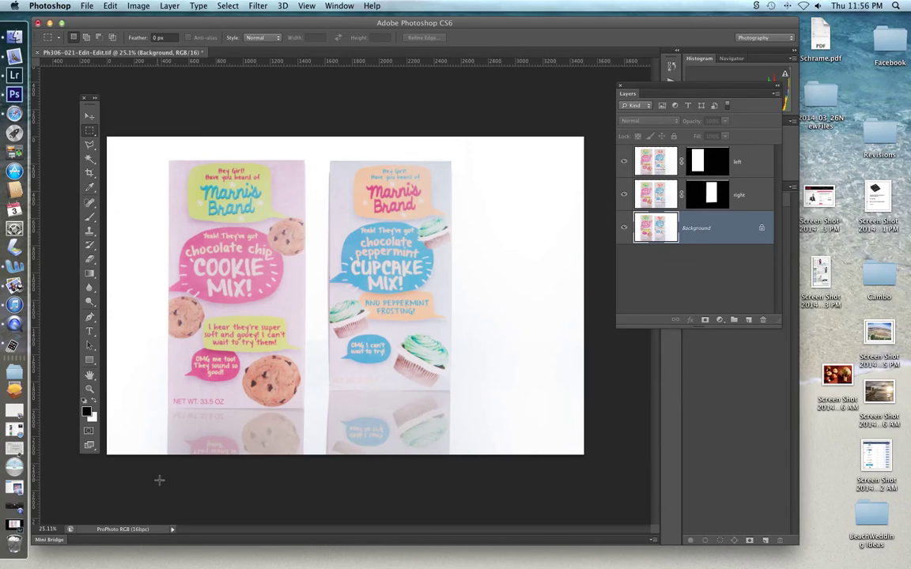
Add a Curves adjustment layer directly above the Background and set its white point from the backdrop between the two boxes
drag(424, 22, 490, 17)
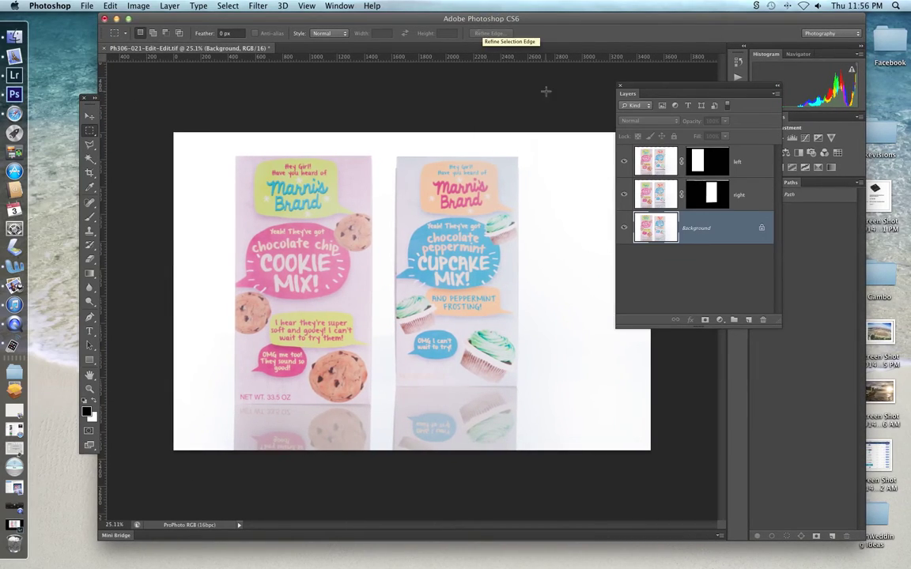
drag(720, 85, 650, 70)
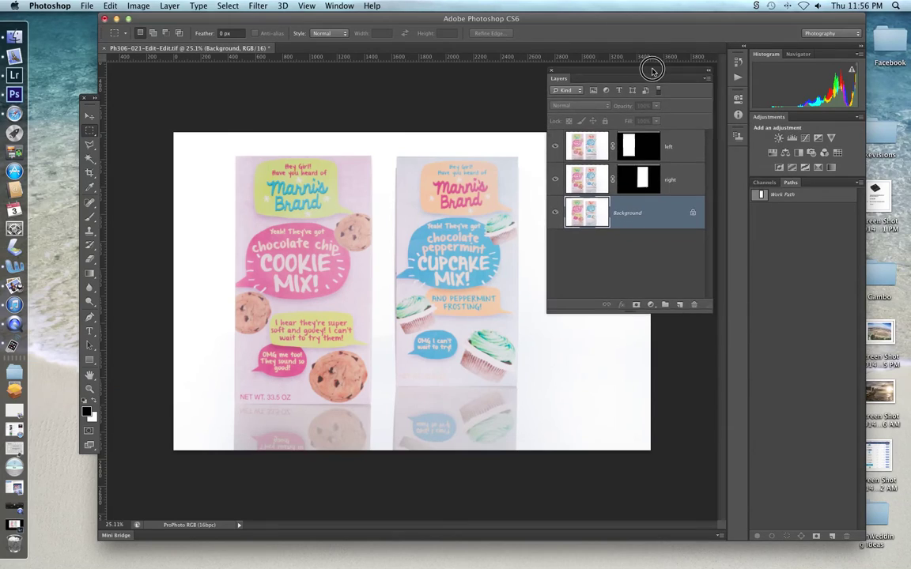
click(805, 138)
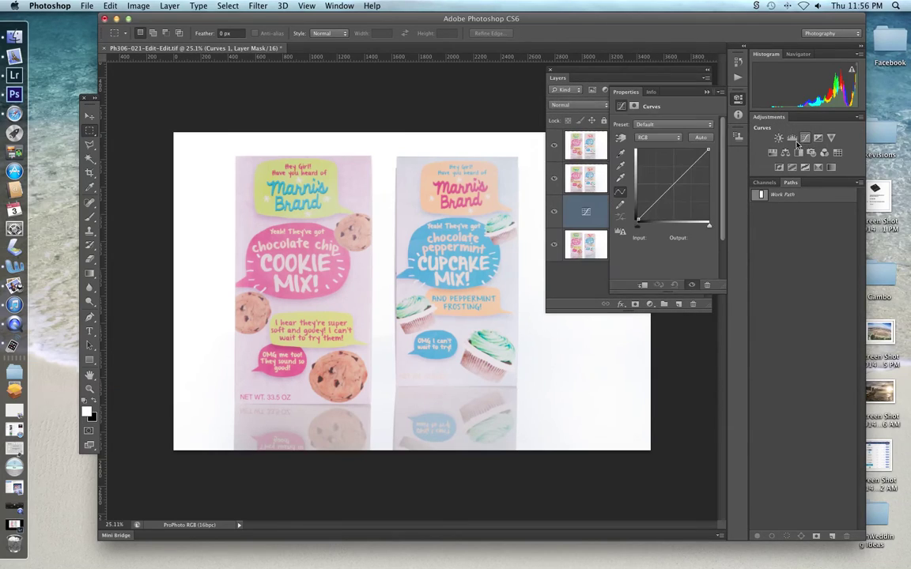
click(621, 179)
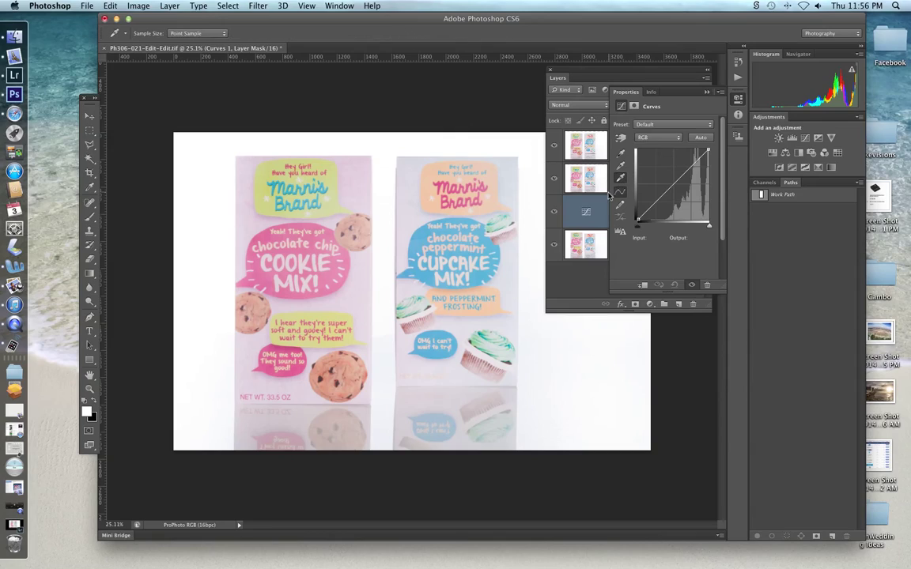
click(386, 346)
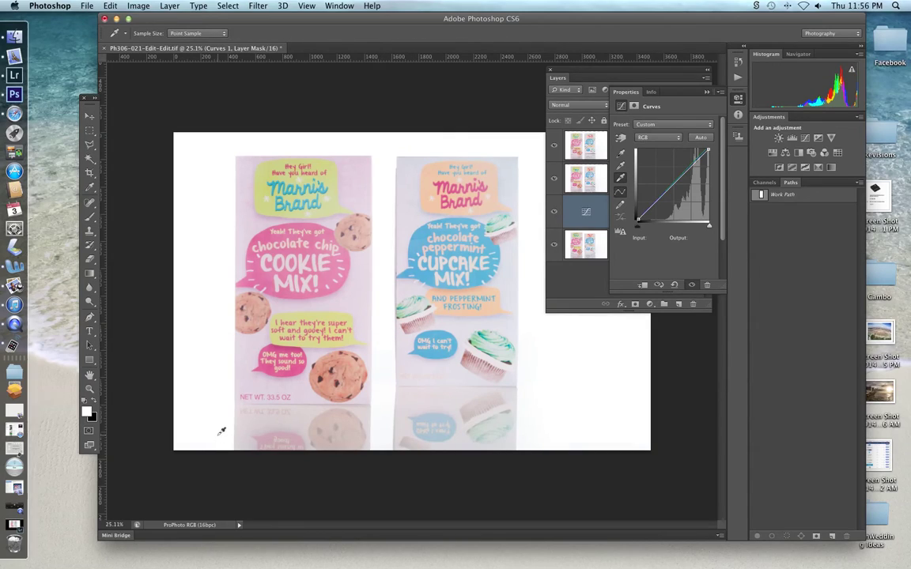
Display the Info readout and move it and the layer list clear of the image
click(340, 8)
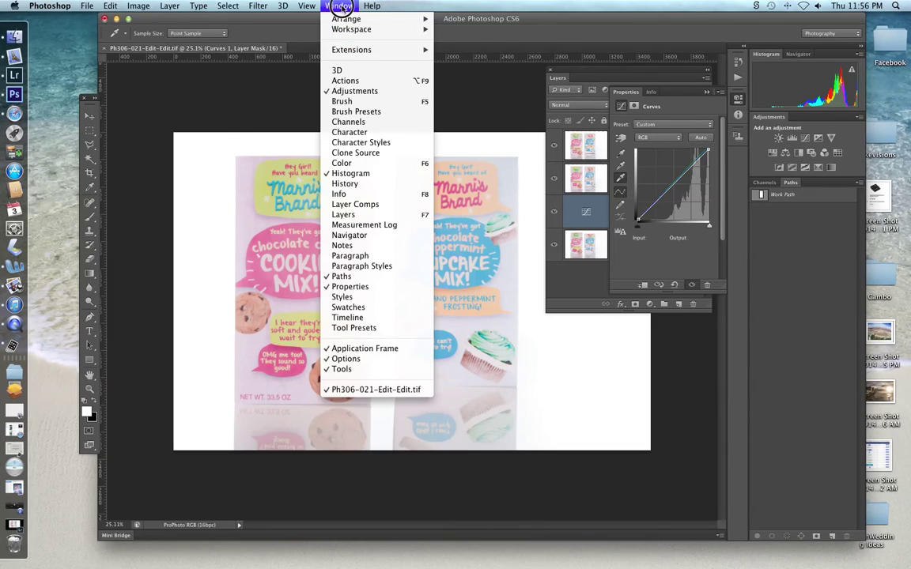
click(346, 195)
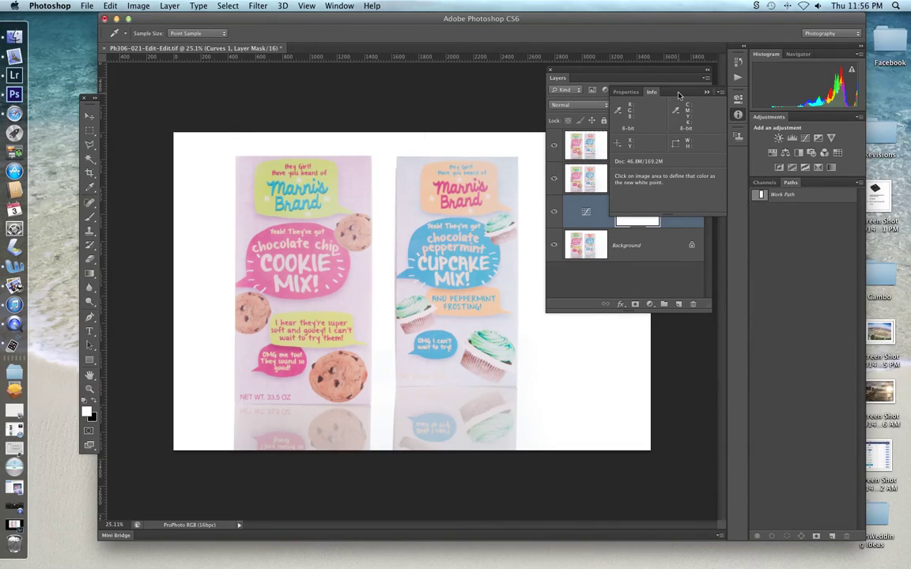
drag(679, 96, 793, 78)
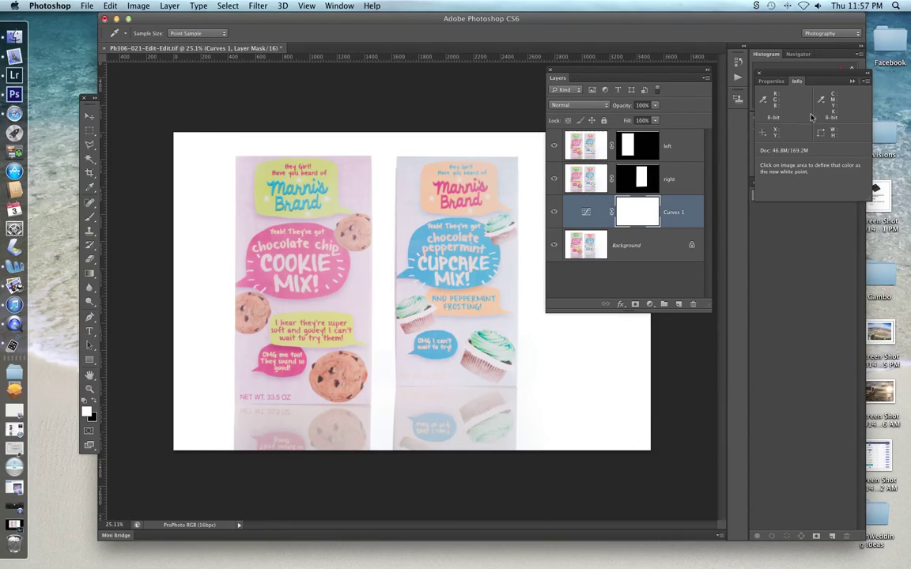
drag(616, 72, 770, 226)
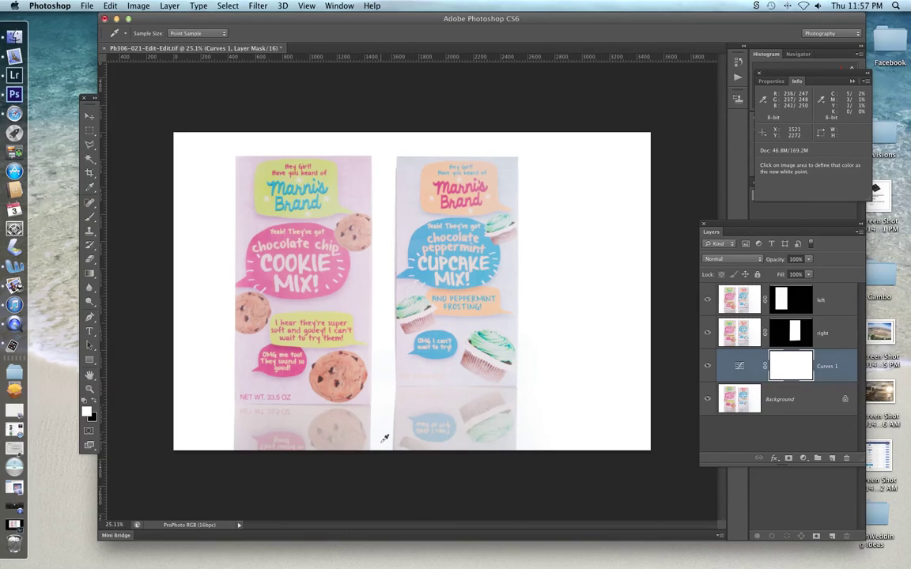
Resample the Curves white point from the grayish area between the two reflections, and compare with the adjustment hidden and shown
click(386, 424)
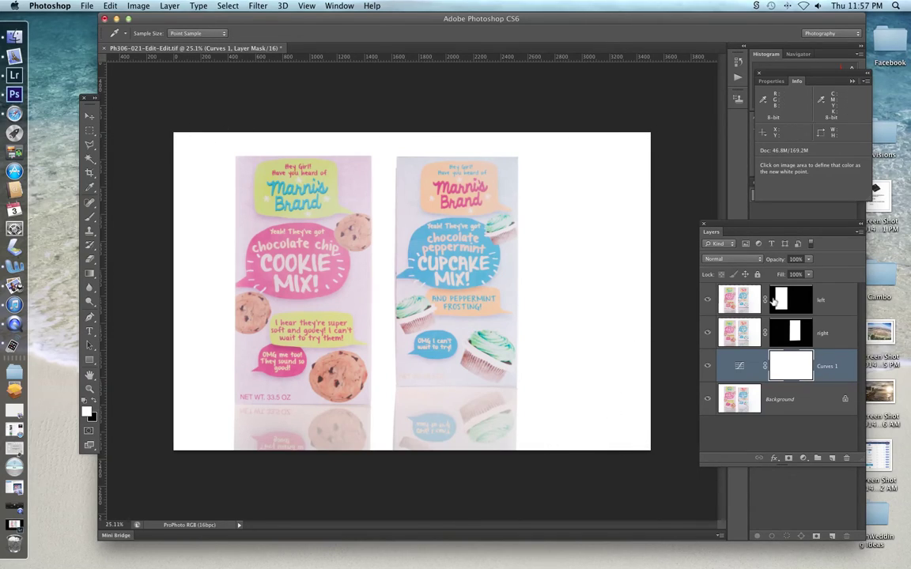
click(708, 365)
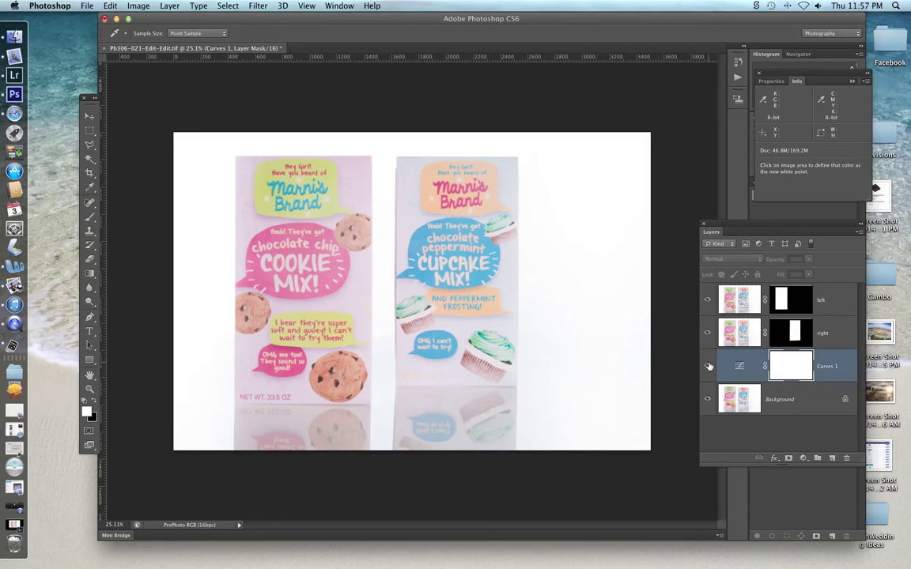
click(708, 366)
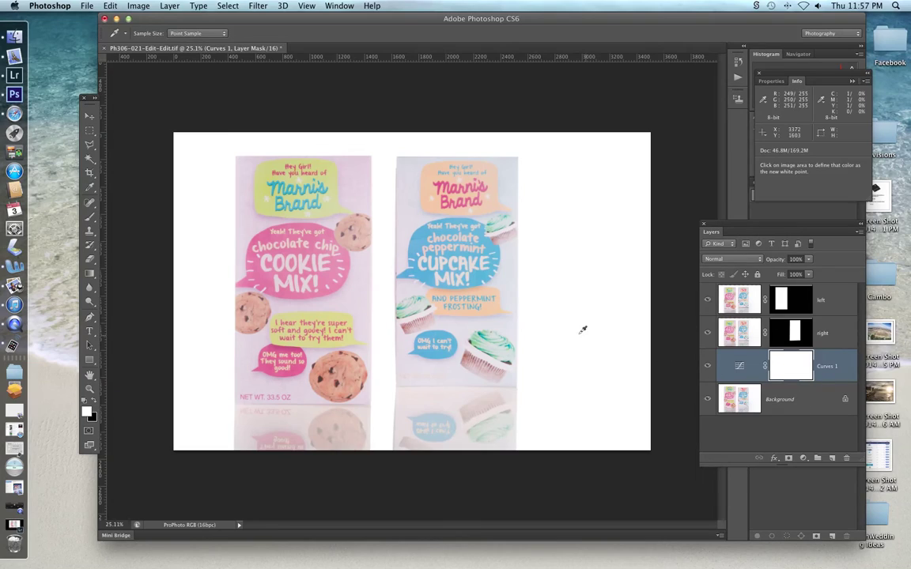
Fill a narrow vertical strip along the cupcake box's inner edge on the Background with white, and deselect it
click(798, 400)
key(m)
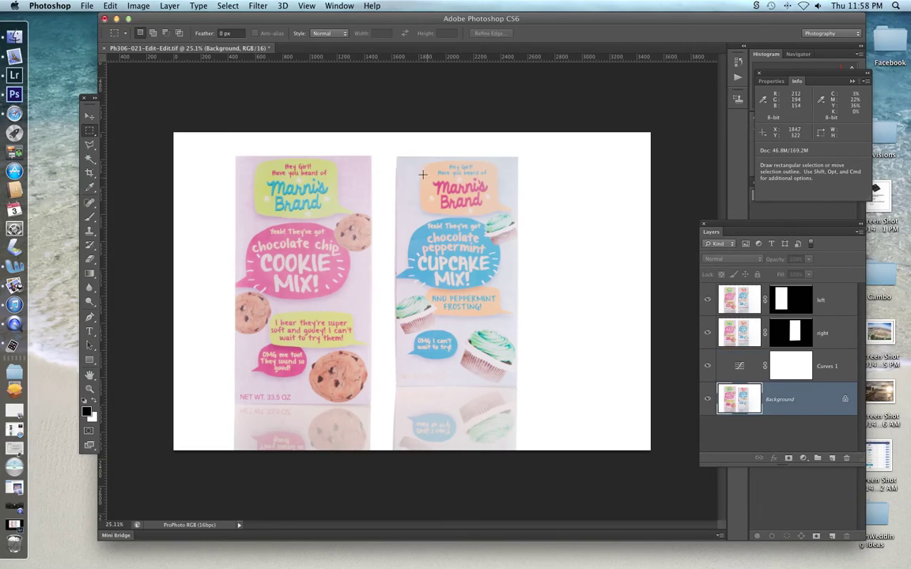
drag(377, 148, 394, 475)
click(394, 475)
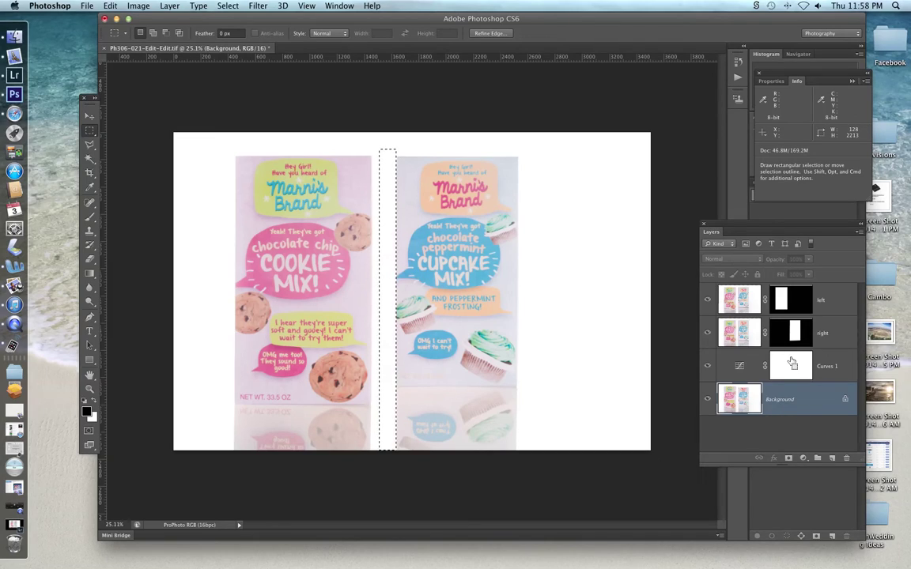
key(super+d)
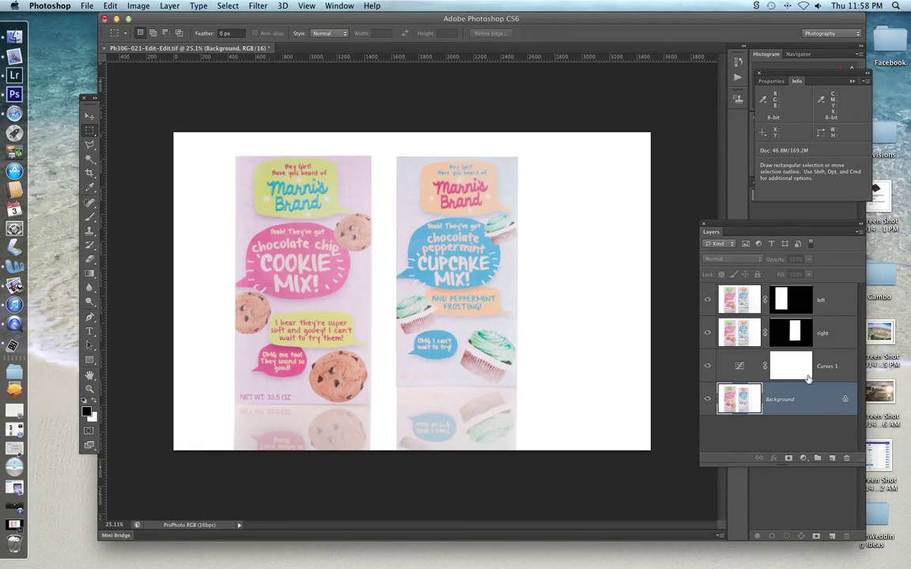
Add a white Solid Color fill layer directly above the Background, and compare the image with the fill hidden and shown
click(802, 458)
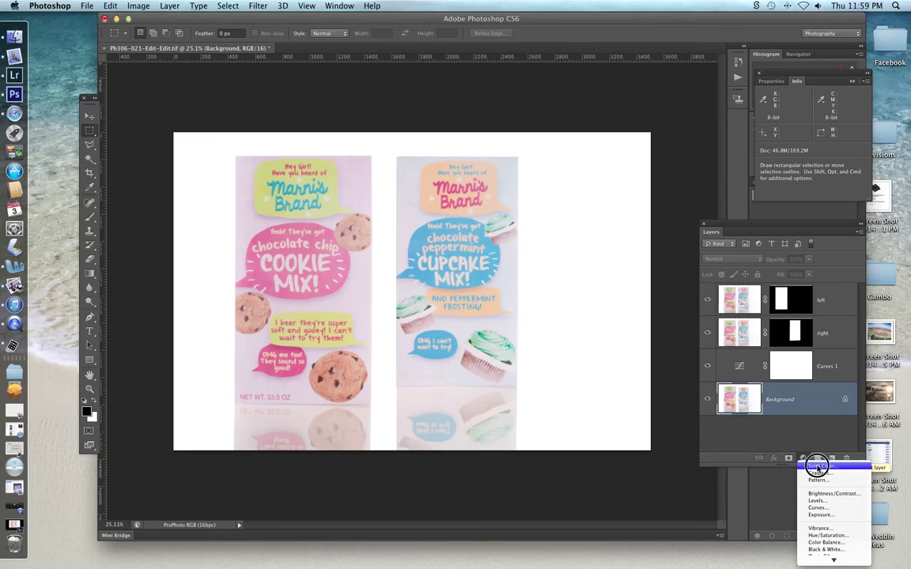
click(819, 468)
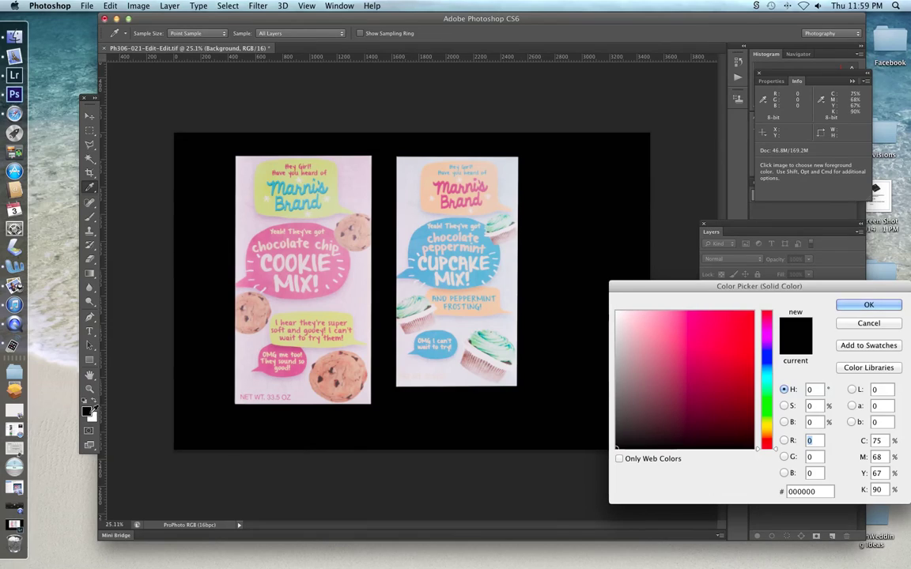
click(94, 414)
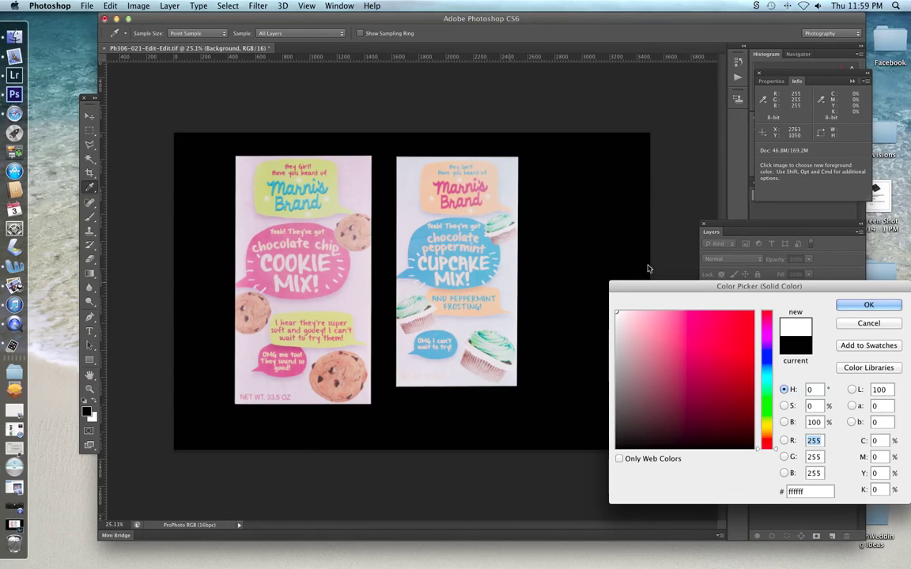
click(869, 305)
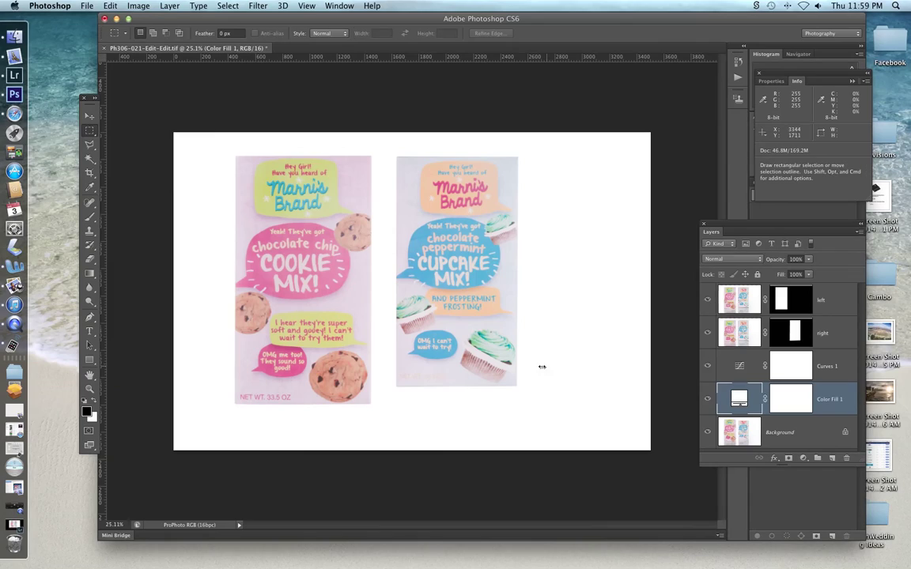
click(708, 401)
click(708, 401)
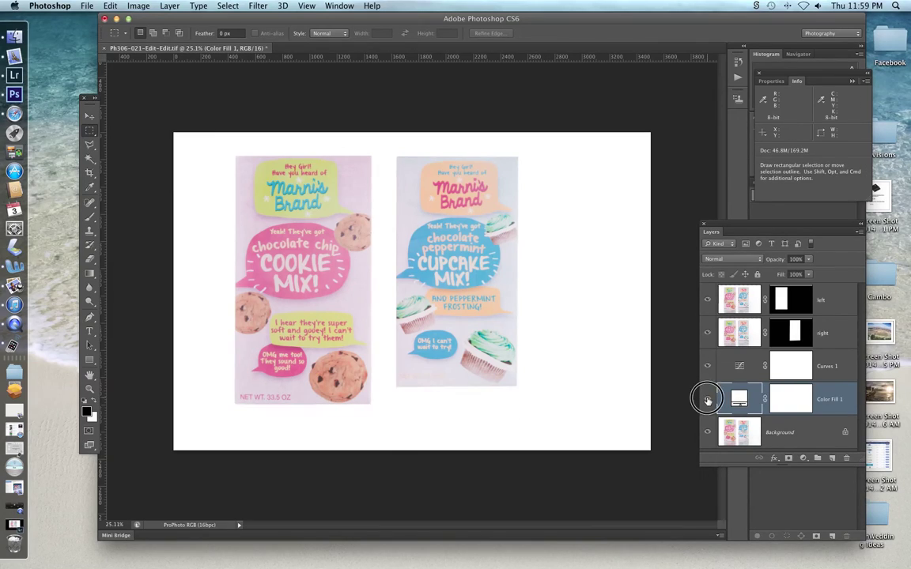
click(708, 401)
click(709, 401)
click(708, 400)
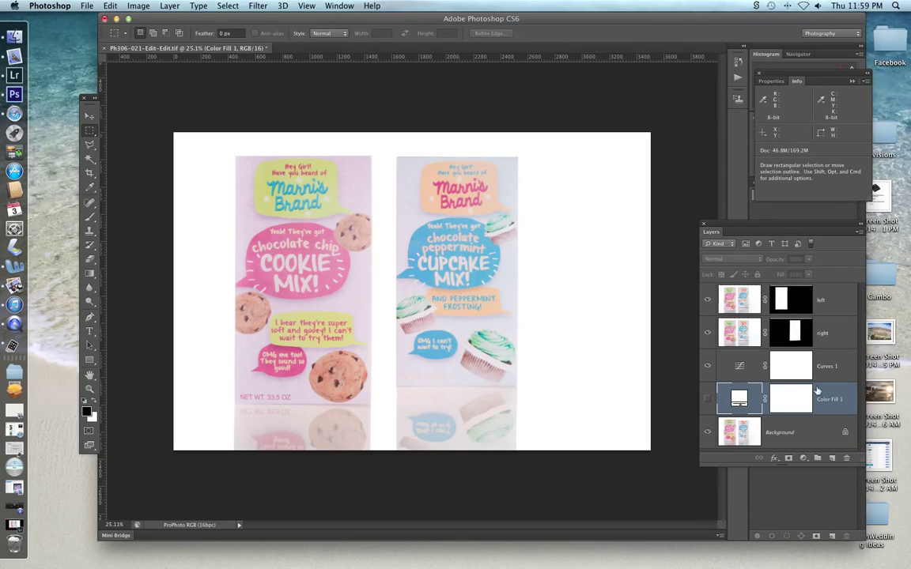
Show the Color Fill 1 layer and apply a vertical white-to-black gradient on its mask from the box bottoms to below the image
click(791, 400)
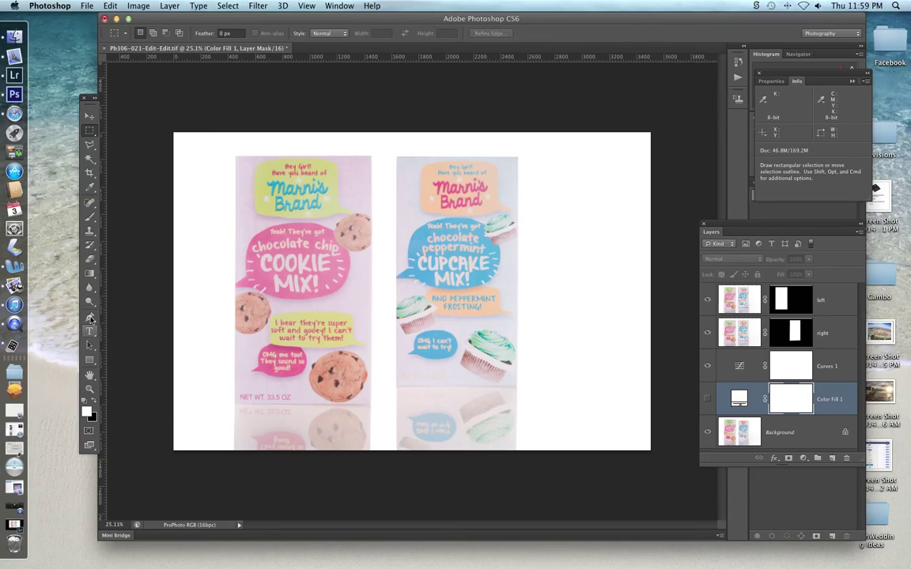
click(89, 277)
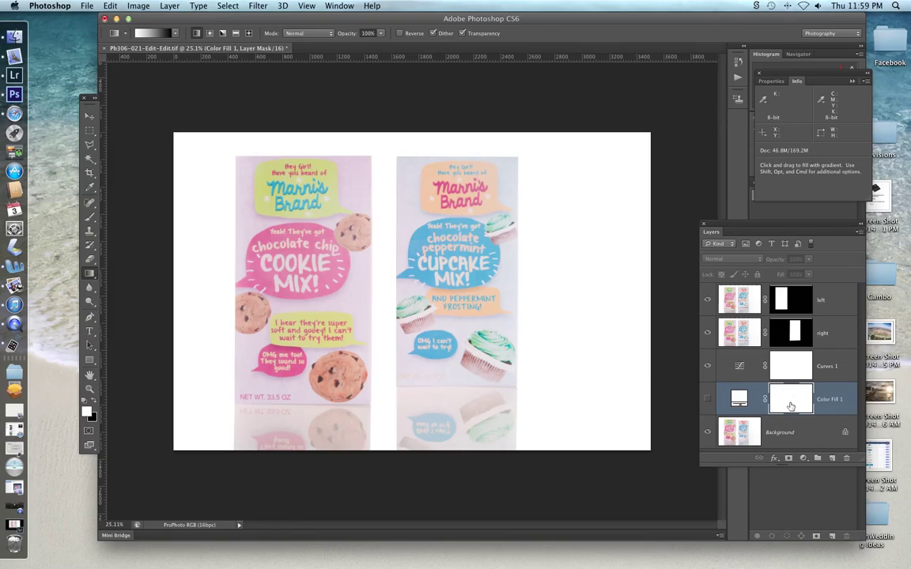
click(708, 398)
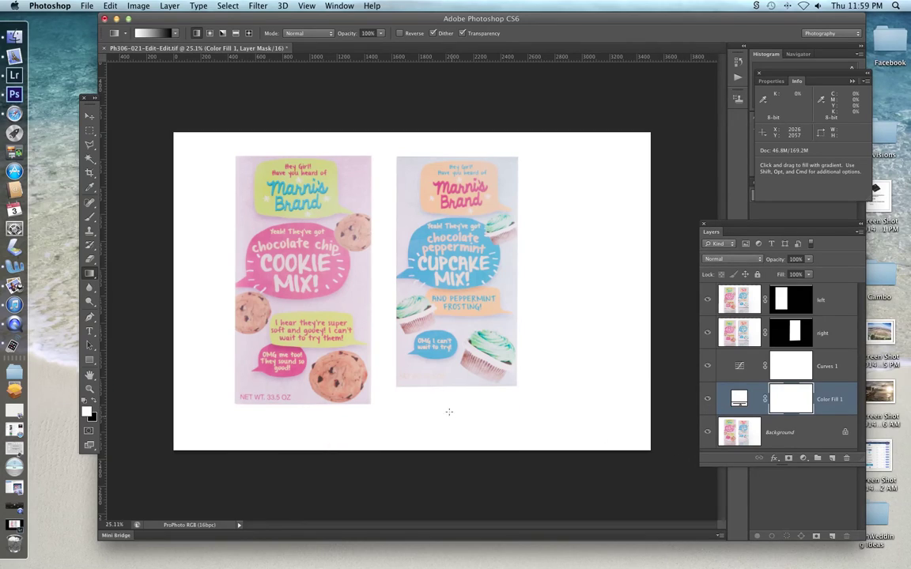
drag(382, 377, 382, 537)
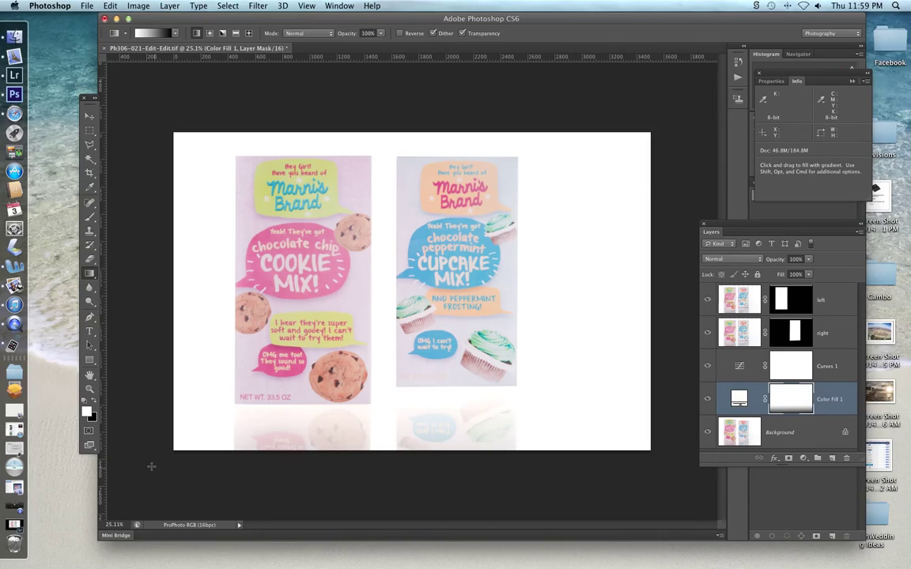
Try a shorter downward gradient on the Color Fill 1 mask with foreground and background colors swapped, and undo it
key(x)
drag(368, 359, 382, 475)
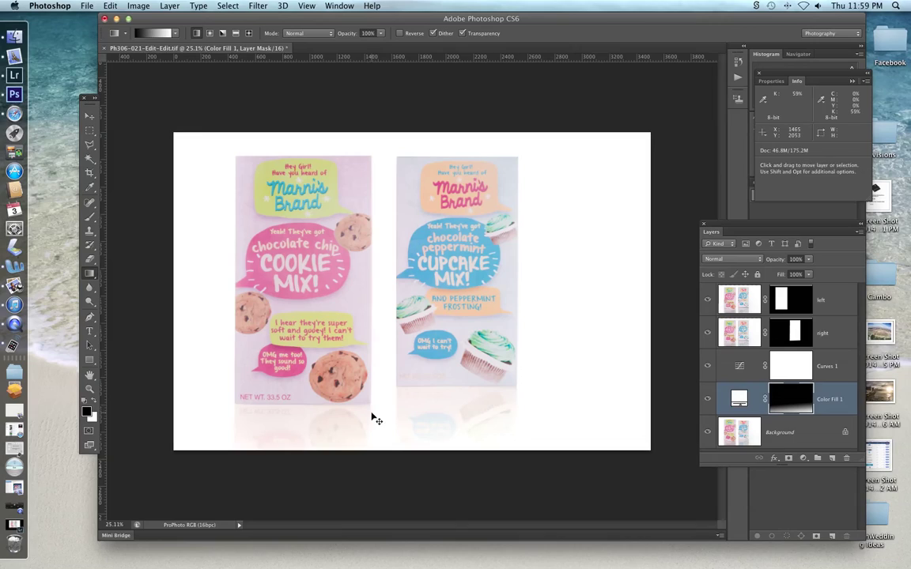
key(super+z)
key(x)
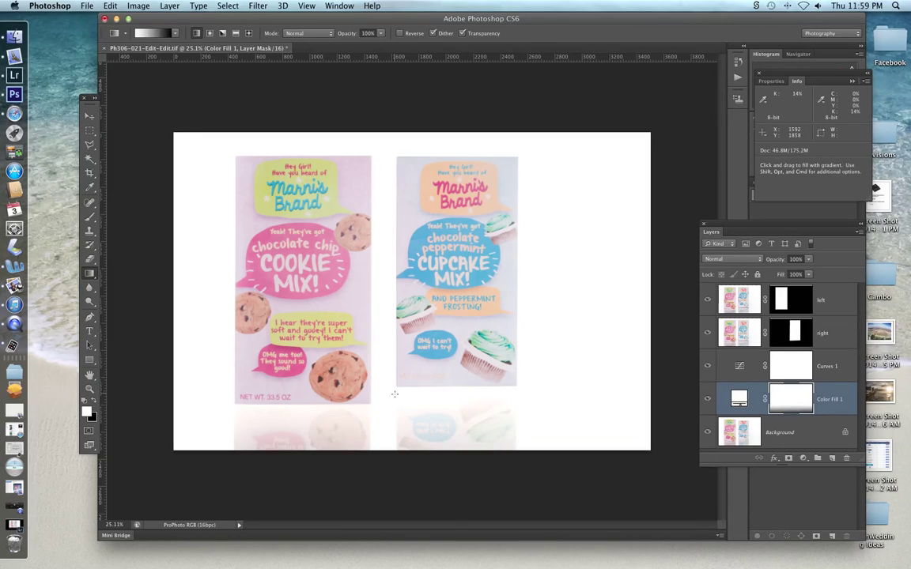
Redraw the Color Fill 1 mask gradient upward in several lengths, ending with one from just below the image to the boxes' lower part
drag(382, 447, 382, 324)
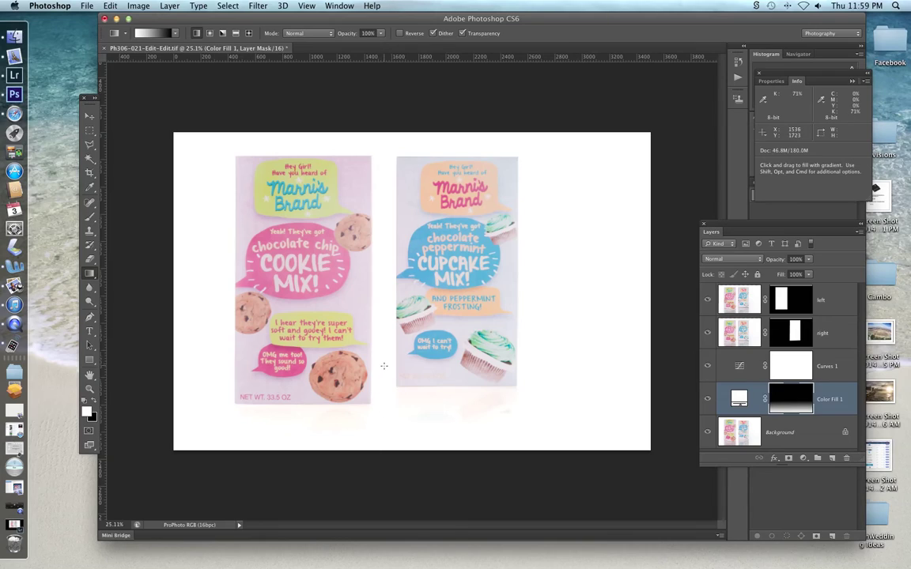
drag(385, 452, 382, 392)
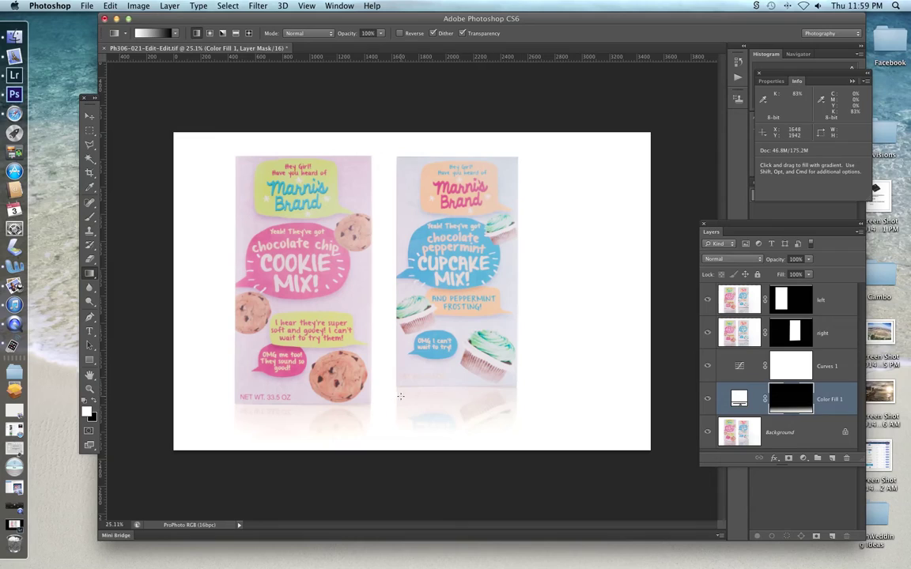
drag(383, 369, 381, 332)
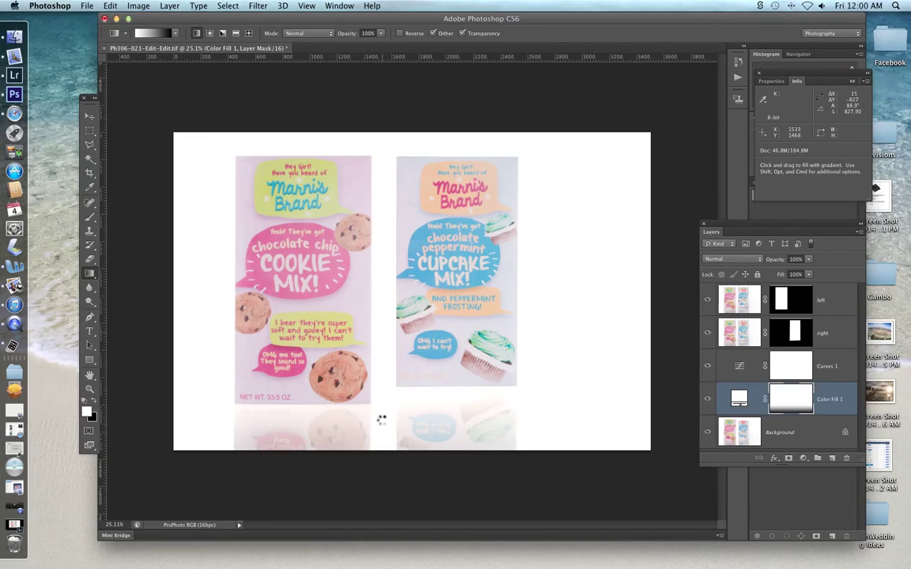
drag(383, 457, 382, 342)
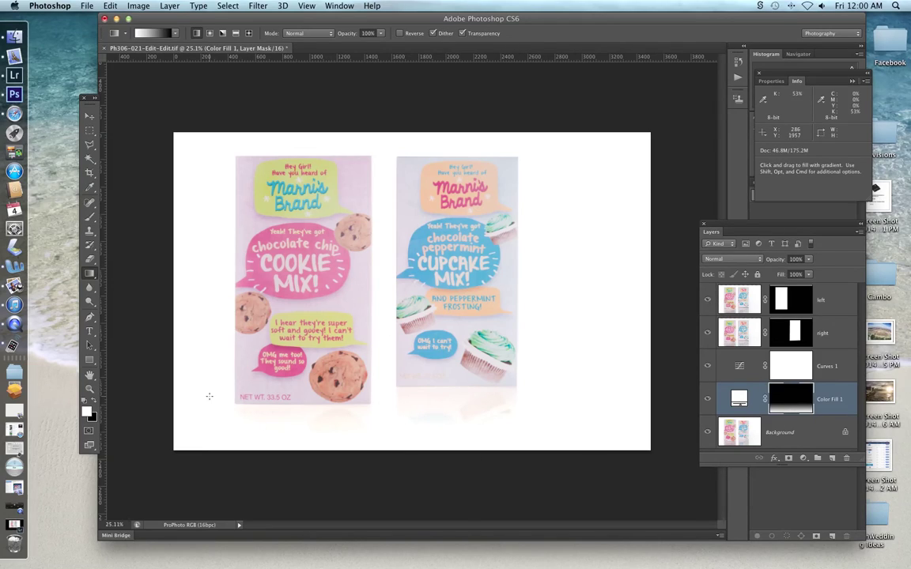
Brush white at 10% opacity with a 600 px brush on the fill mask over the cookie box's reflection
click(89, 215)
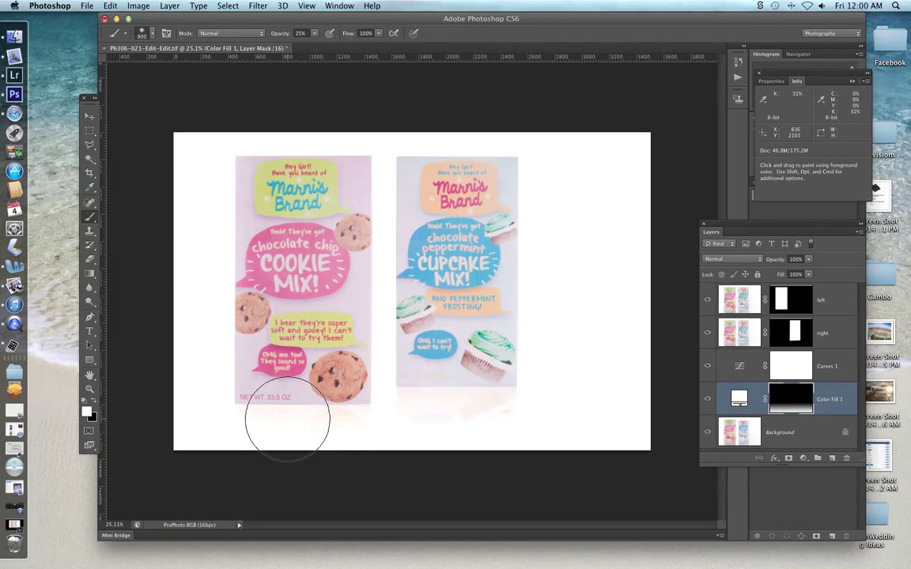
key(bracketleft)
key(bracketleft)
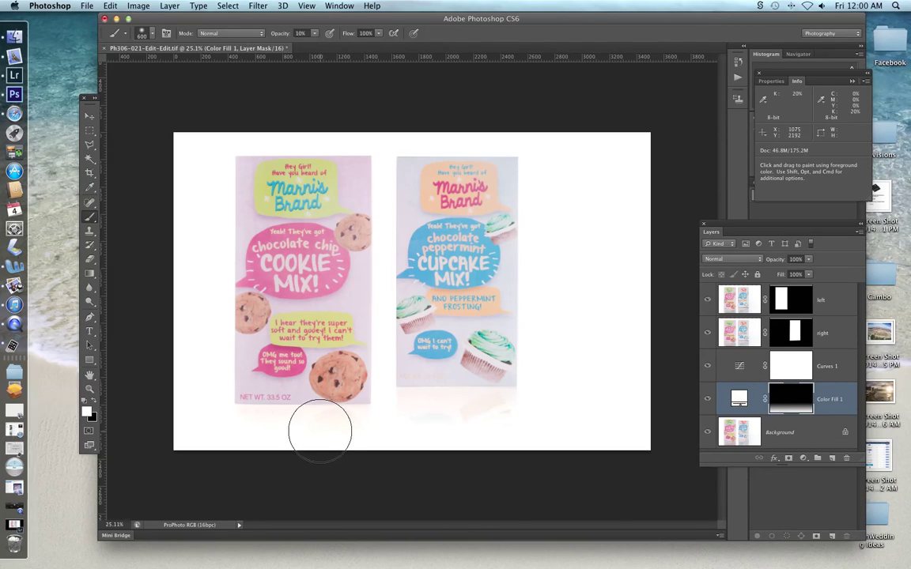
drag(255, 423, 253, 408)
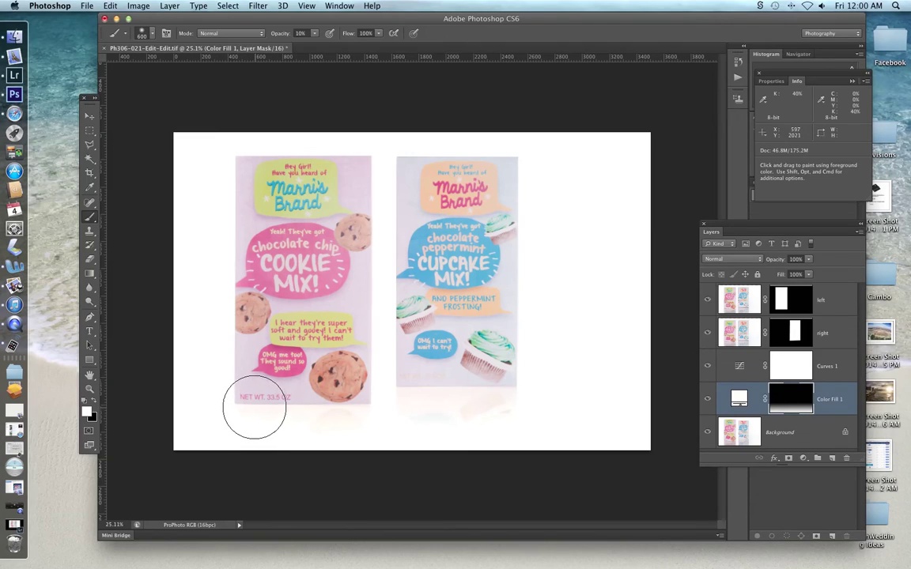
Brush black at 10% opacity on the fill mask along both boxes' bottom edges with a 400 to 500 px brush to strengthen the reflections
click(93, 401)
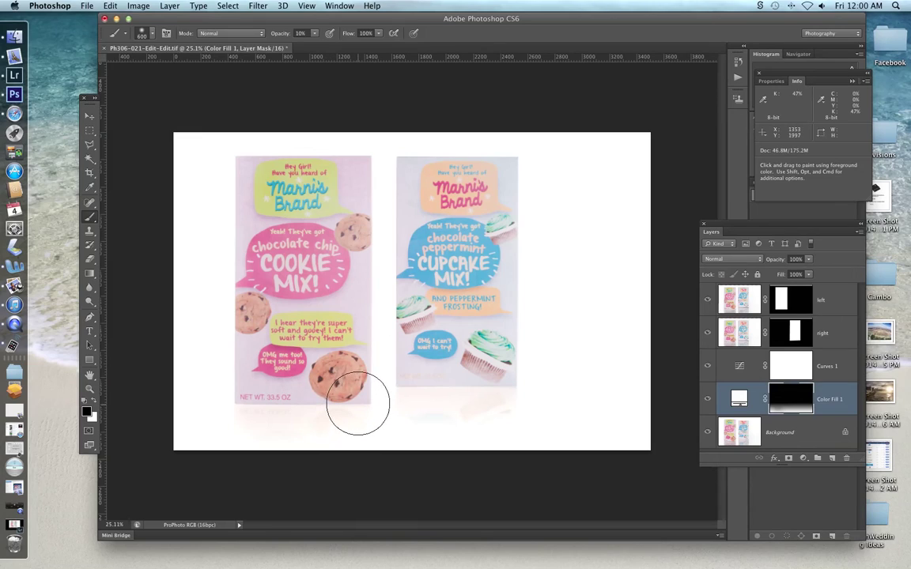
key(bracketleft)
key(bracketleft)
key(bracketleft)
key(bracketleft)
key(bracketleft)
key(bracketleft)
key(bracketleft)
key(bracketleft)
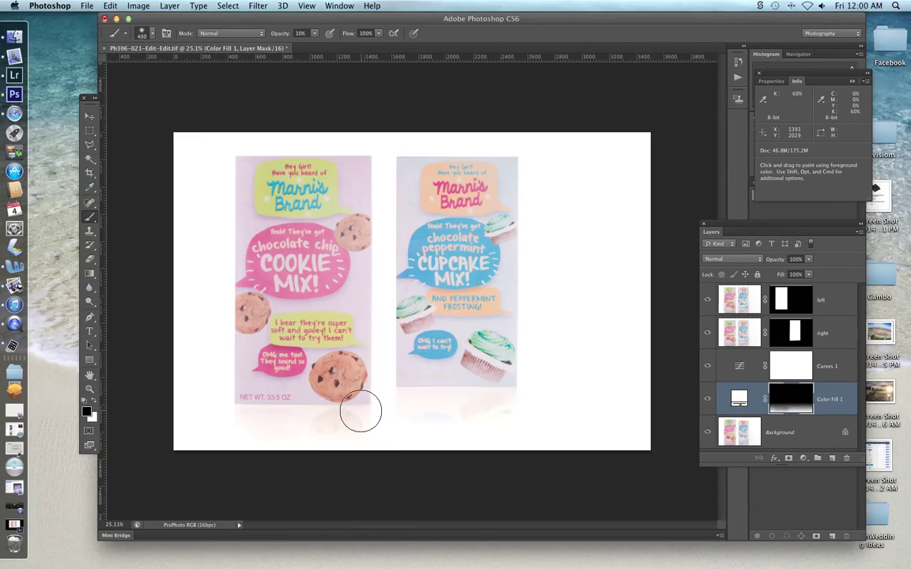
key(bracketright)
key(bracketright)
key(bracketright)
key(bracketright)
key(bracketright)
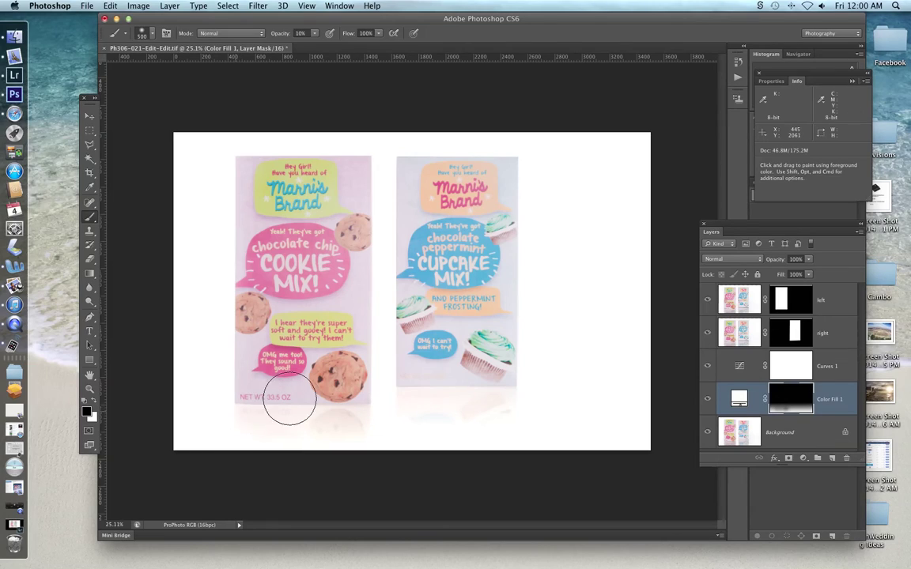
drag(419, 378, 467, 373)
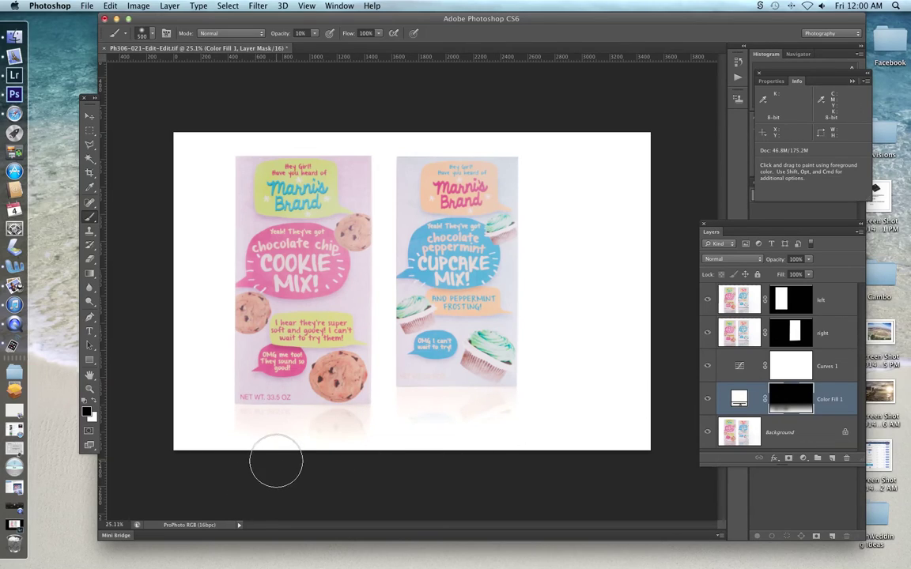
Brush white on the fill mask along the lower ends of both reflections, and compare with the fill layer hidden and shown
key(x)
mouse_move(261, 444)
mouse_down()
mouse_move(249, 451)
mouse_move(350, 452)
mouse_move(216, 460)
mouse_move(240, 449)
mouse_move(396, 451)
mouse_move(437, 440)
mouse_move(407, 431)
mouse_move(544, 435)
mouse_up()
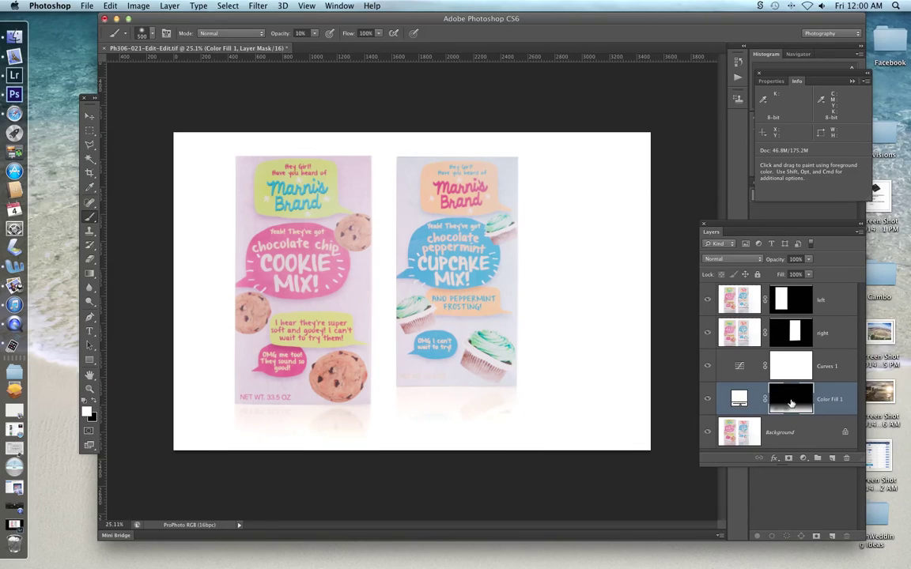
click(707, 400)
click(708, 399)
Examine the edges of both boxes at 100% zoom, comparing with the left and right layers hidden and shown
double_click(90, 388)
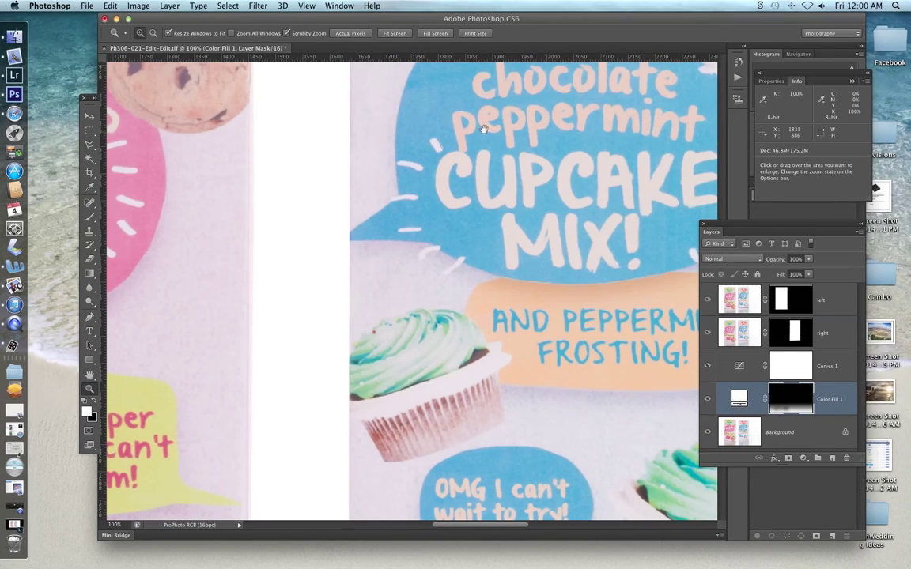
drag(482, 128, 360, 427)
drag(459, 87, 627, 208)
drag(598, 238, 472, 417)
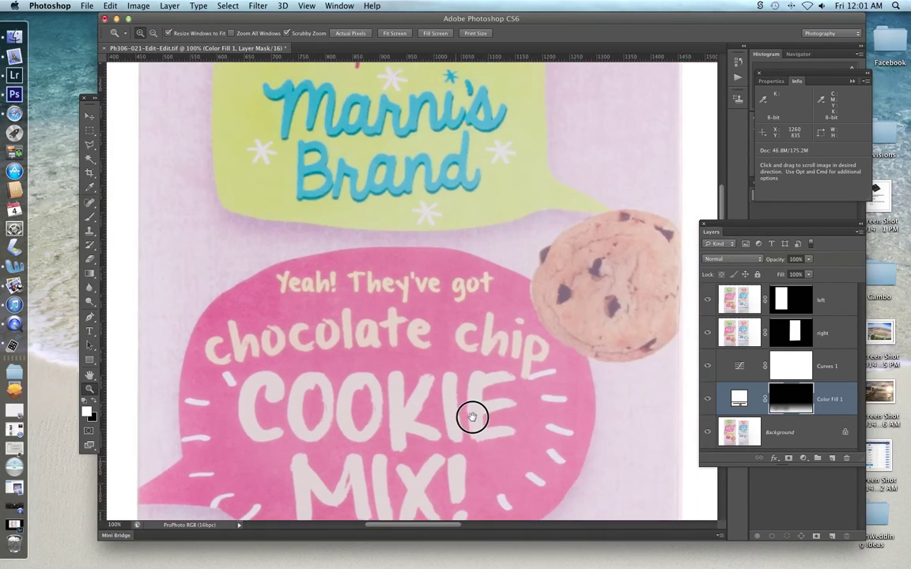
scroll(491, 316, up, 5)
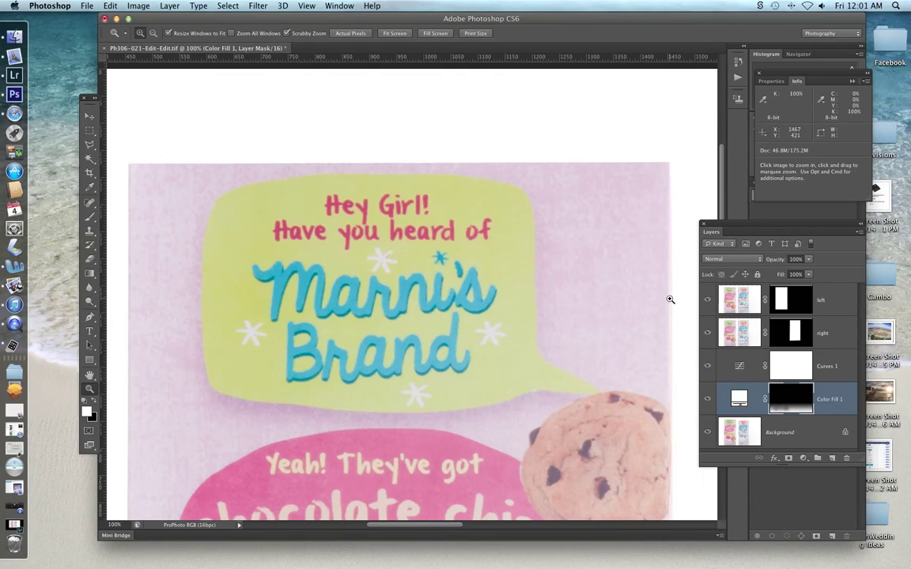
drag(496, 381, 474, 188)
drag(480, 387, 431, 195)
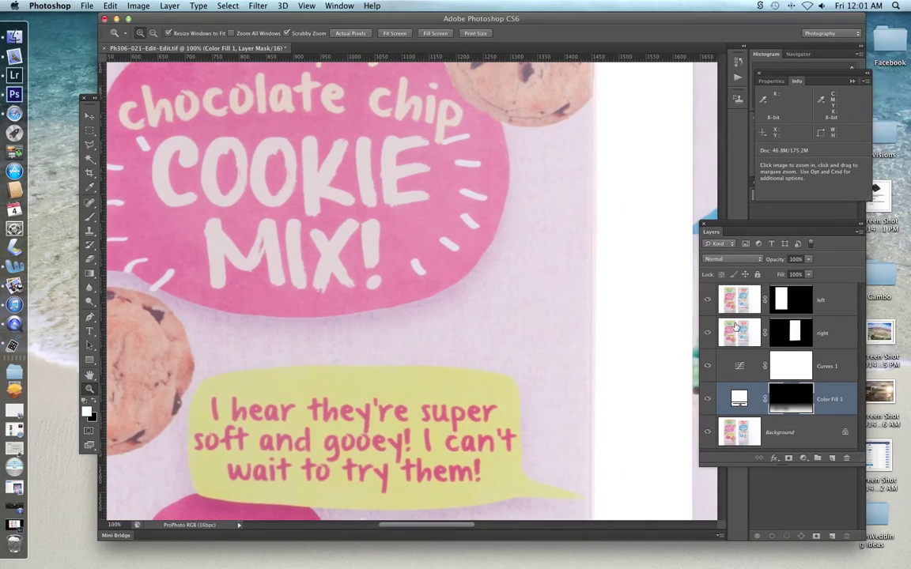
drag(708, 333, 711, 303)
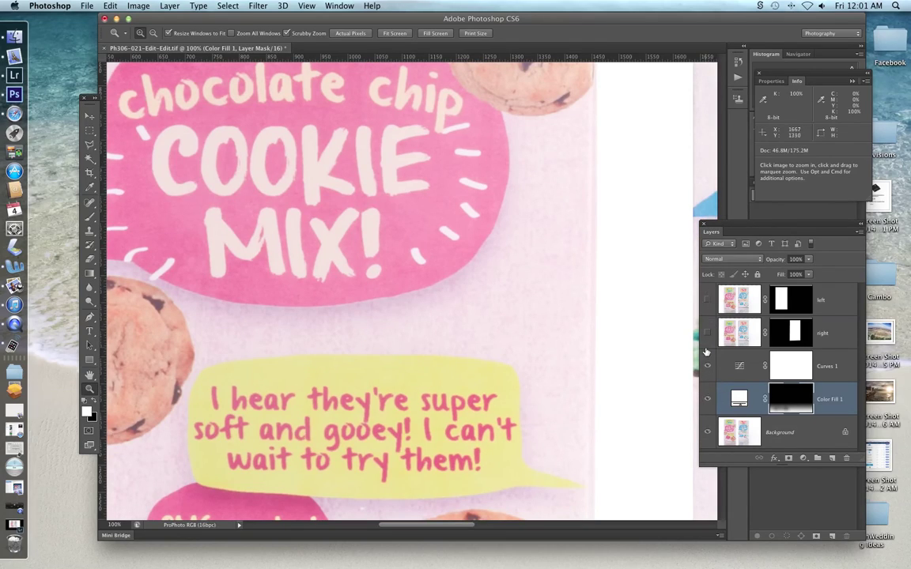
drag(706, 296, 707, 398)
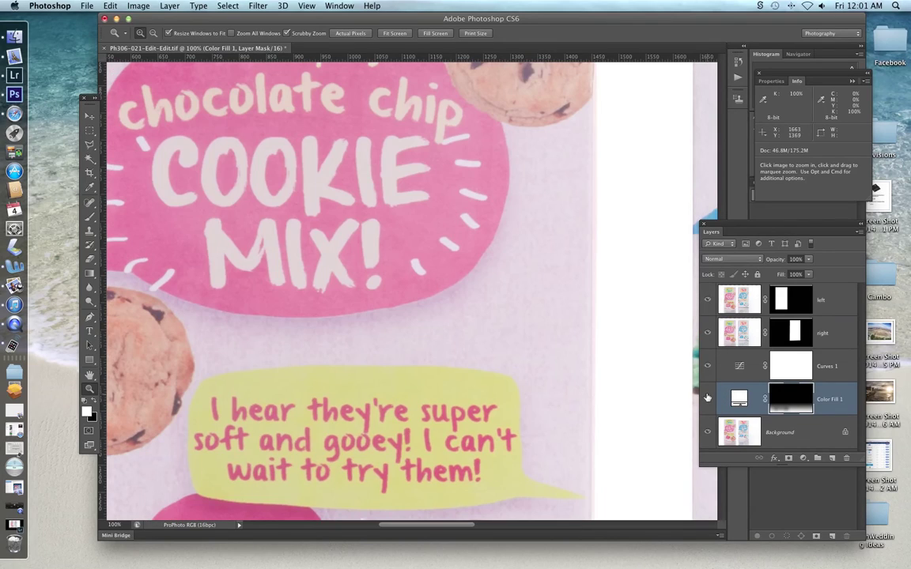
drag(619, 275, 346, 325)
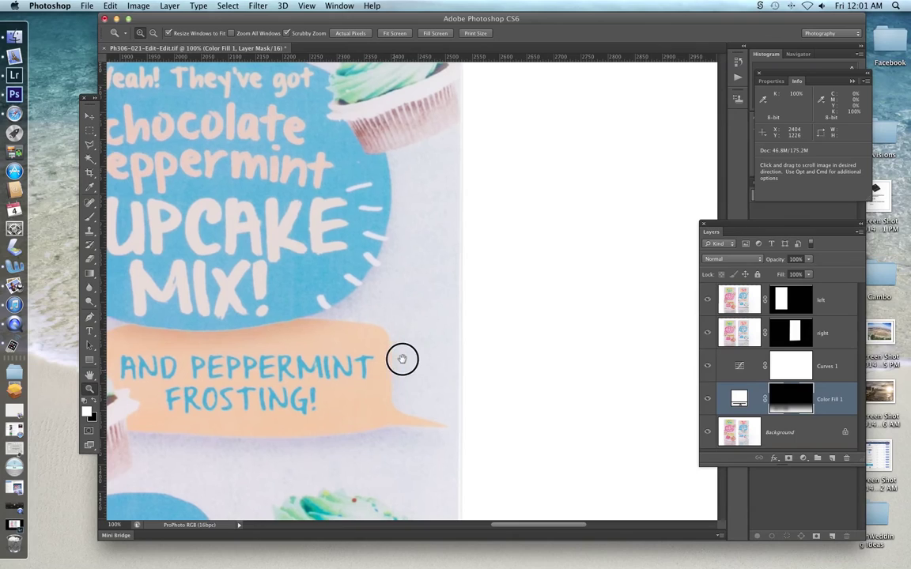
drag(401, 358, 483, 238)
drag(386, 382, 462, 236)
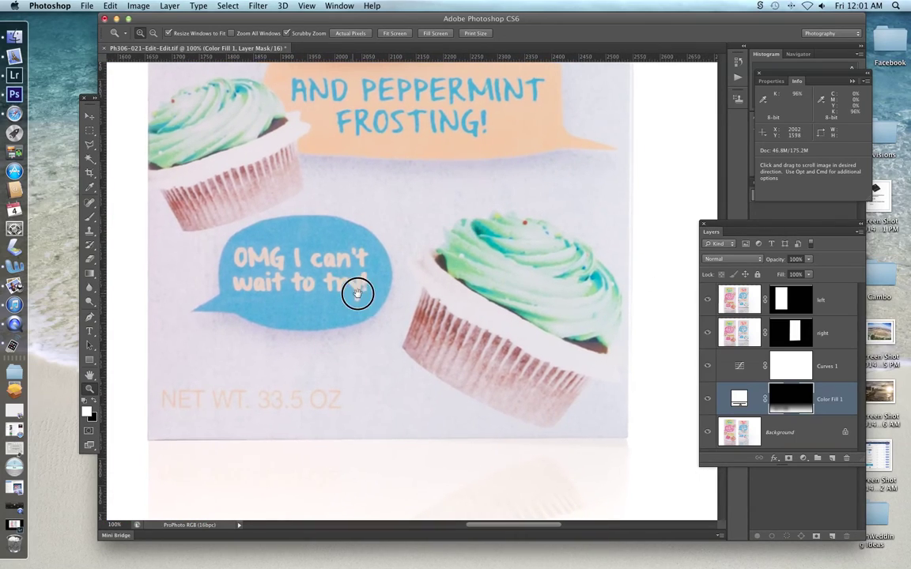
drag(356, 293, 553, 309)
drag(248, 321, 389, 309)
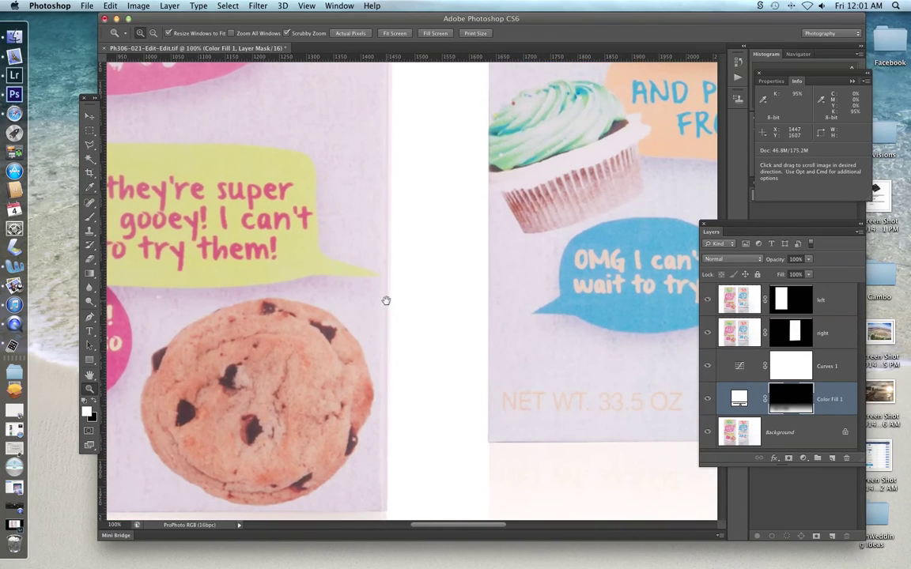
Compare the image with the Background hidden and shown, and hide the Curves 1, right and left layers to check the gap between the boxes
click(707, 432)
click(707, 435)
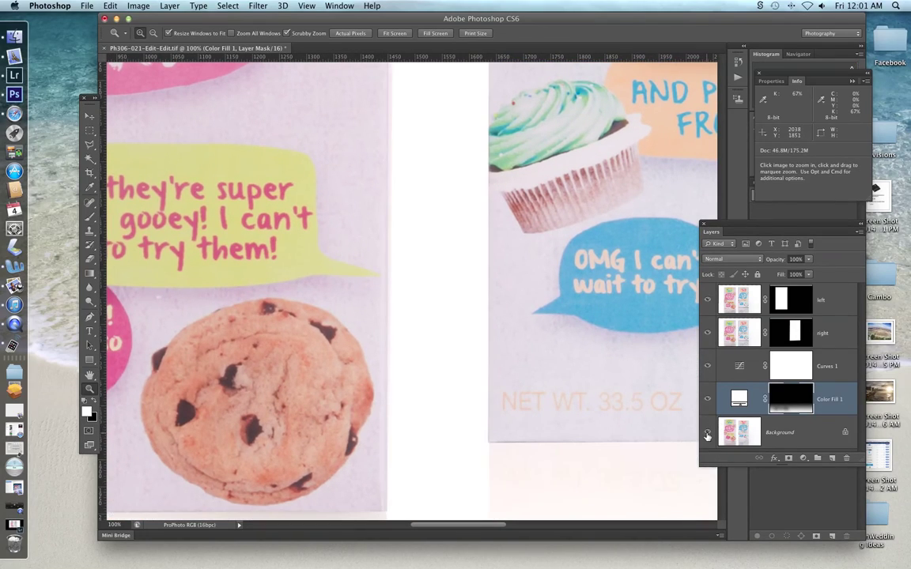
click(707, 433)
click(708, 433)
drag(708, 366, 707, 299)
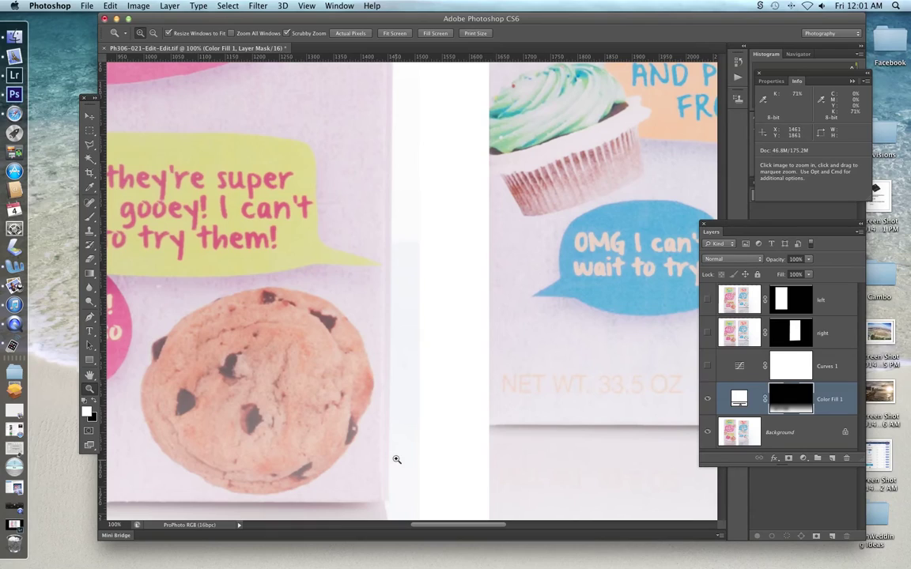
Show the left, right and Curves 1 layers again, and add a white Solid Color fill layer above Color Fill 1
drag(708, 365, 707, 300)
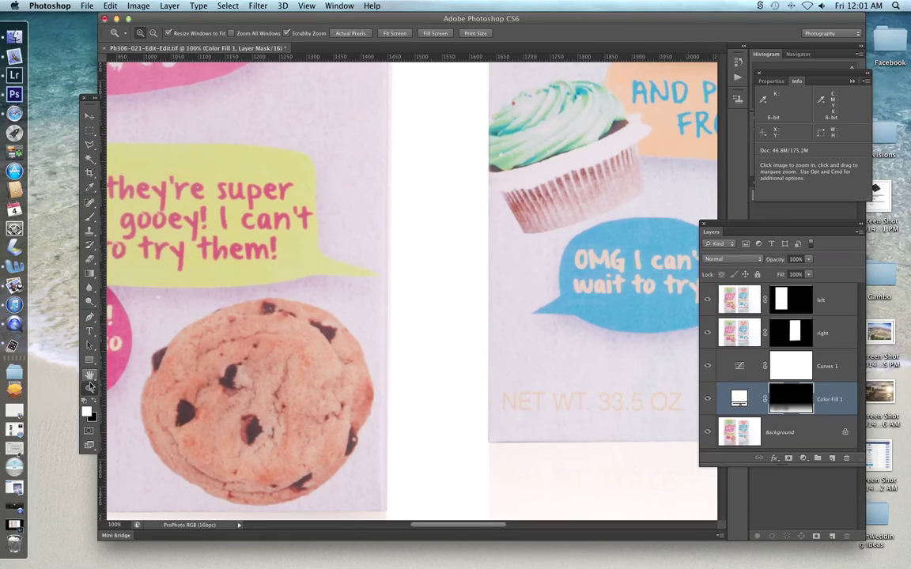
double_click(88, 375)
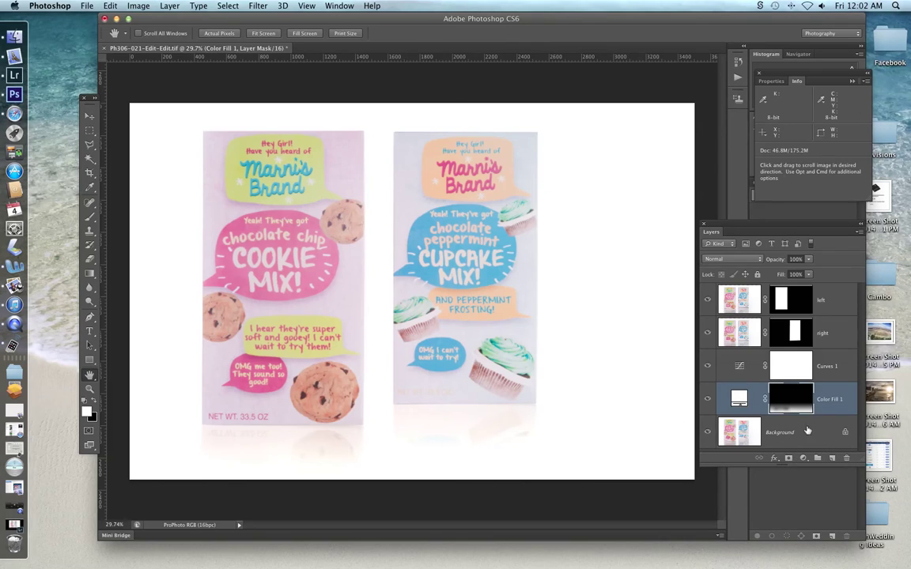
click(801, 460)
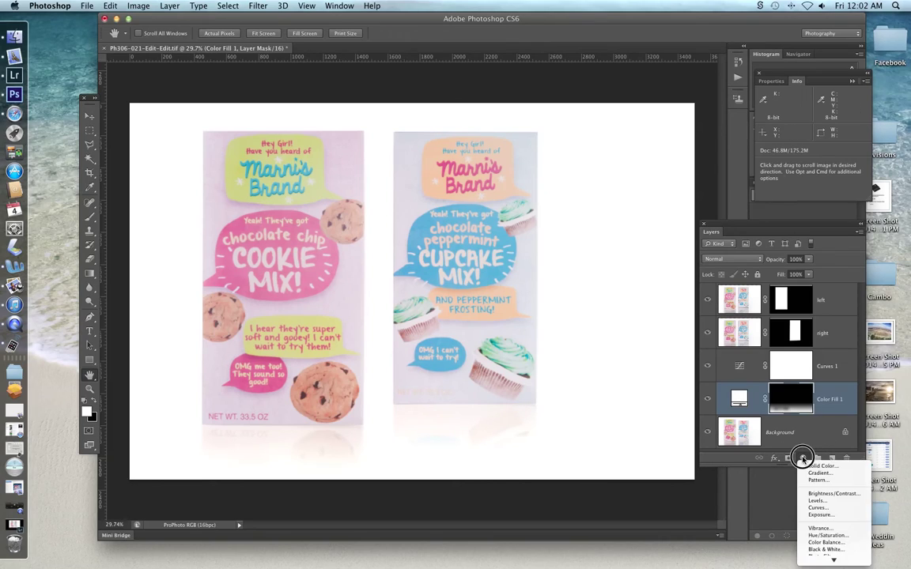
click(810, 467)
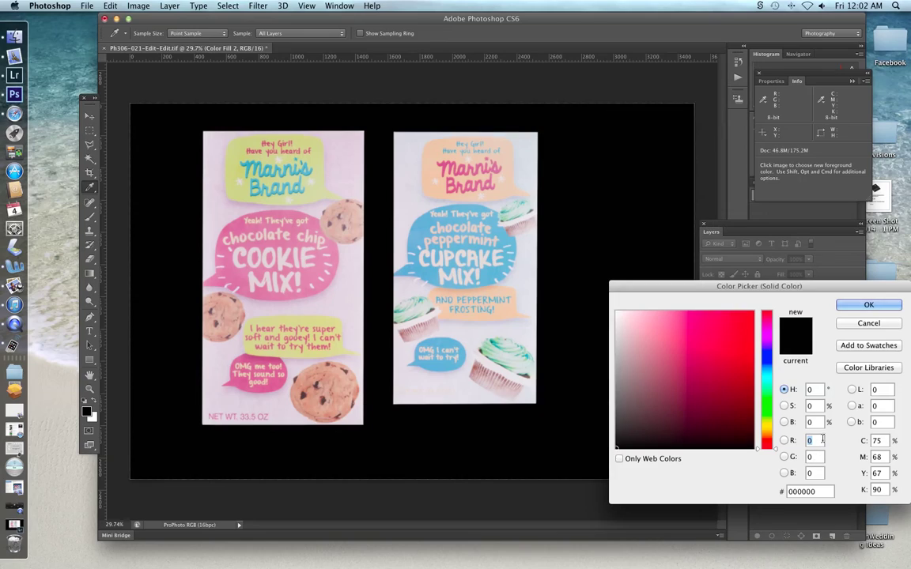
click(92, 416)
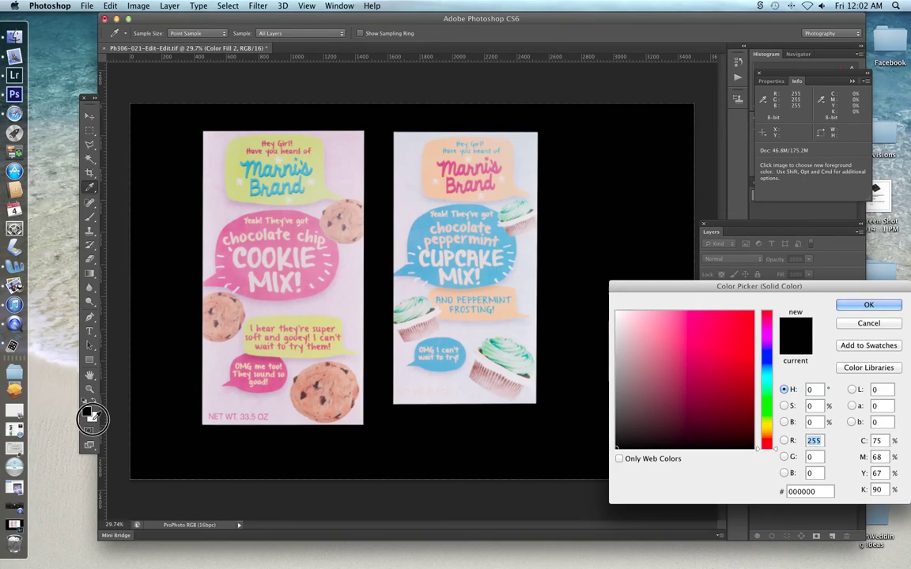
click(851, 306)
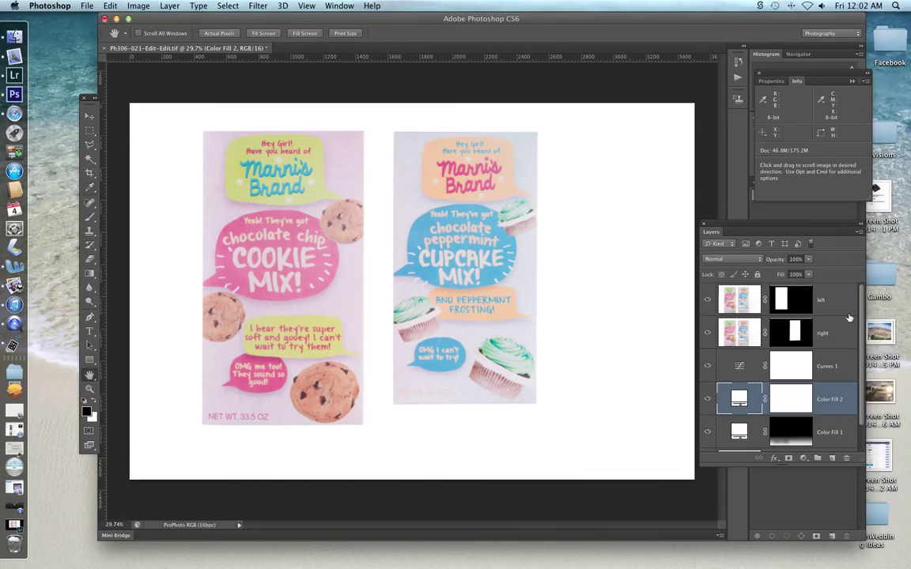
Apply a short vertical white-to-black gradient to the Color Fill 2 mask just above the cupcake box's bottom edge, keeping both reflections visible
click(788, 399)
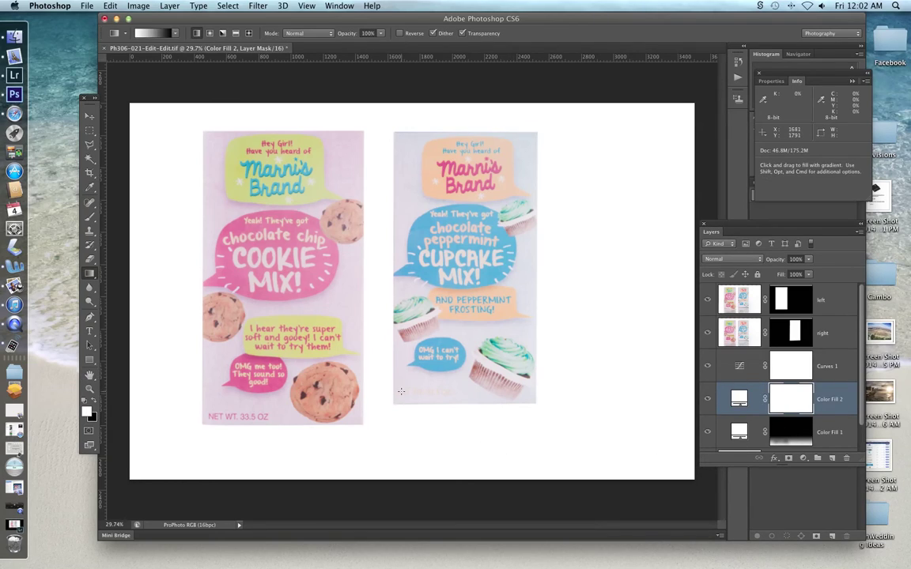
drag(401, 391, 401, 404)
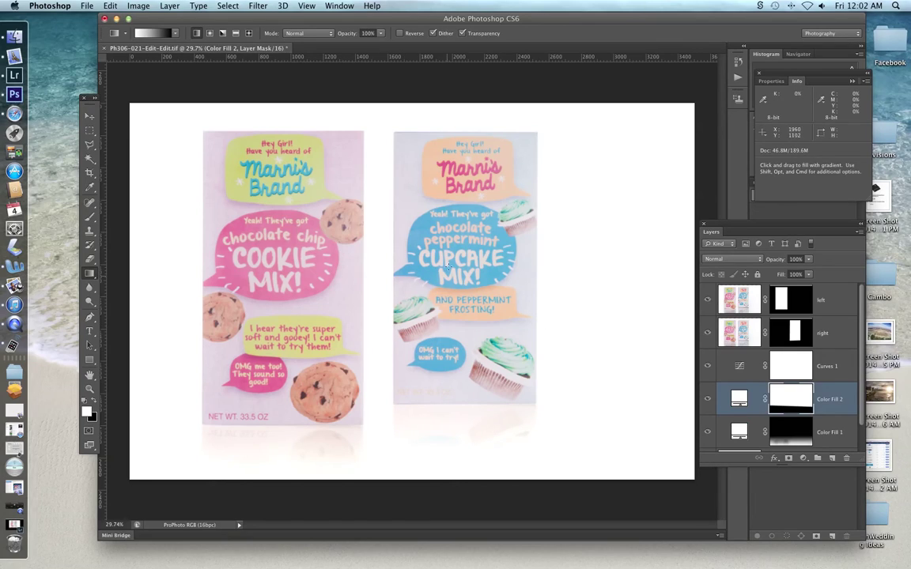
drag(403, 391, 405, 401)
drag(439, 379, 440, 403)
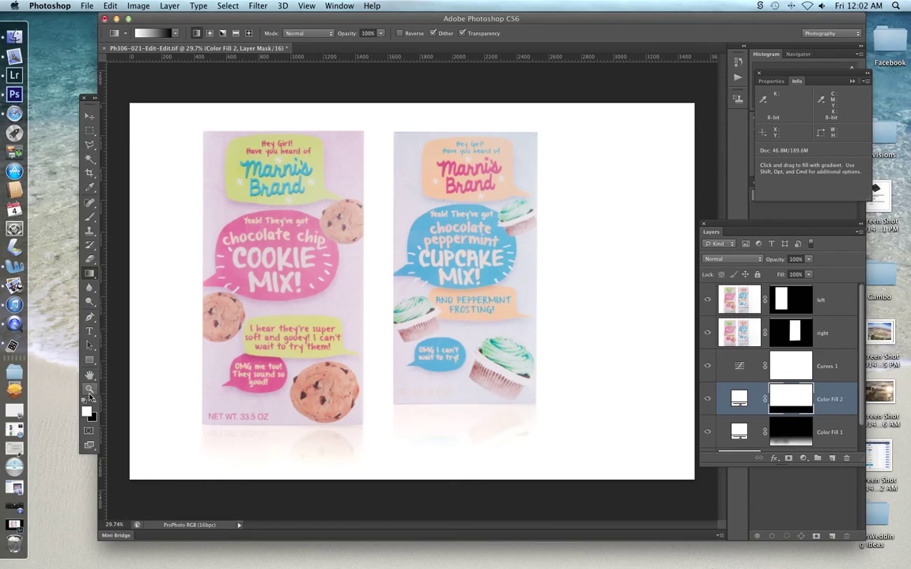
Examine the gap and lower edges between the boxes up close, comparing with Color Fill 2 hidden and shown
key(z)
click(352, 334)
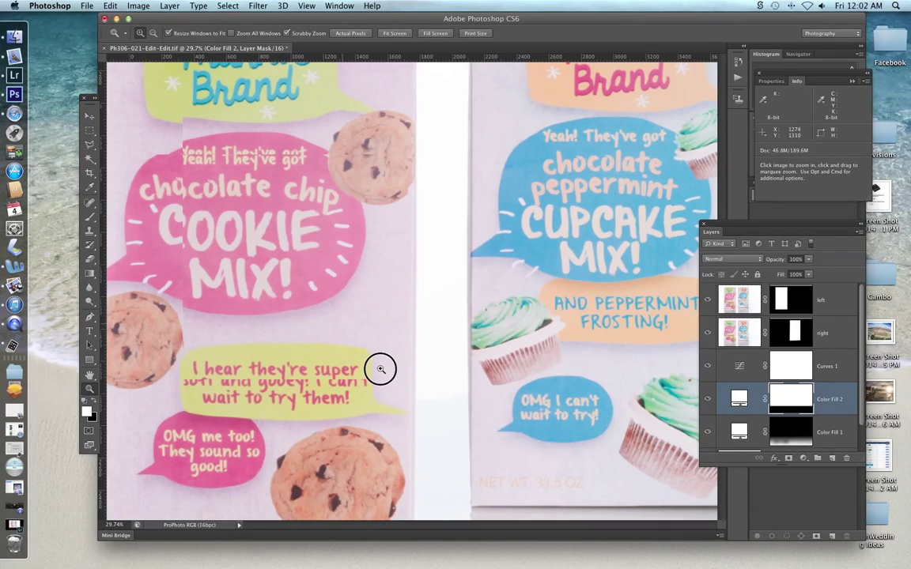
click(383, 368)
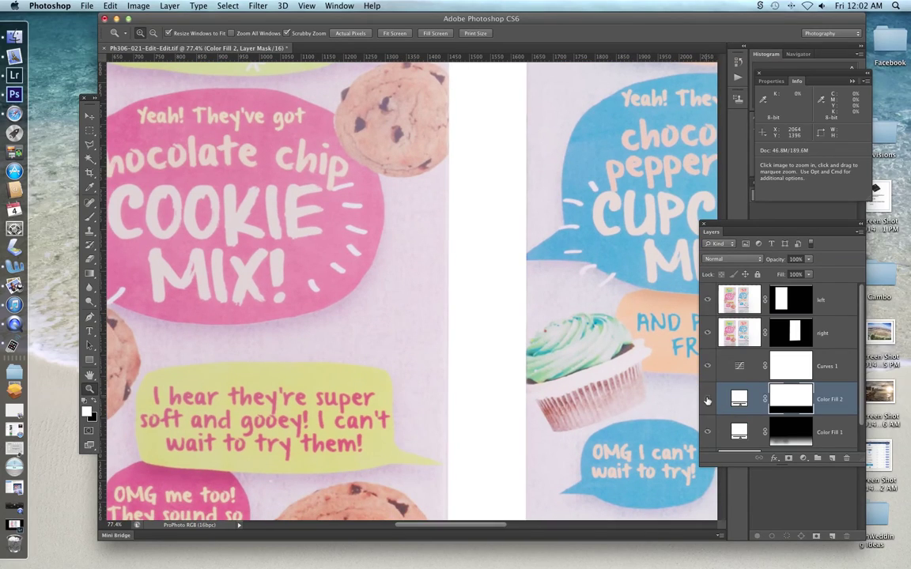
click(708, 399)
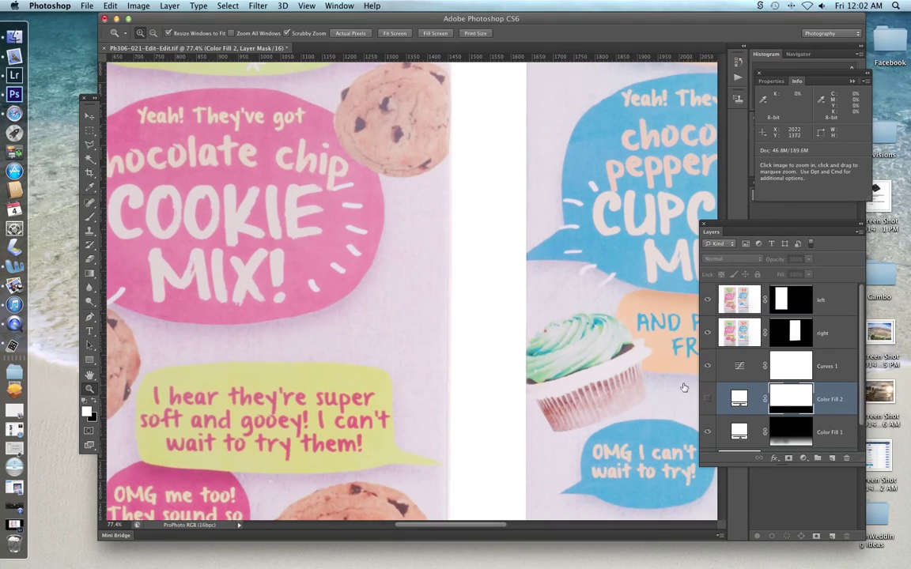
click(708, 399)
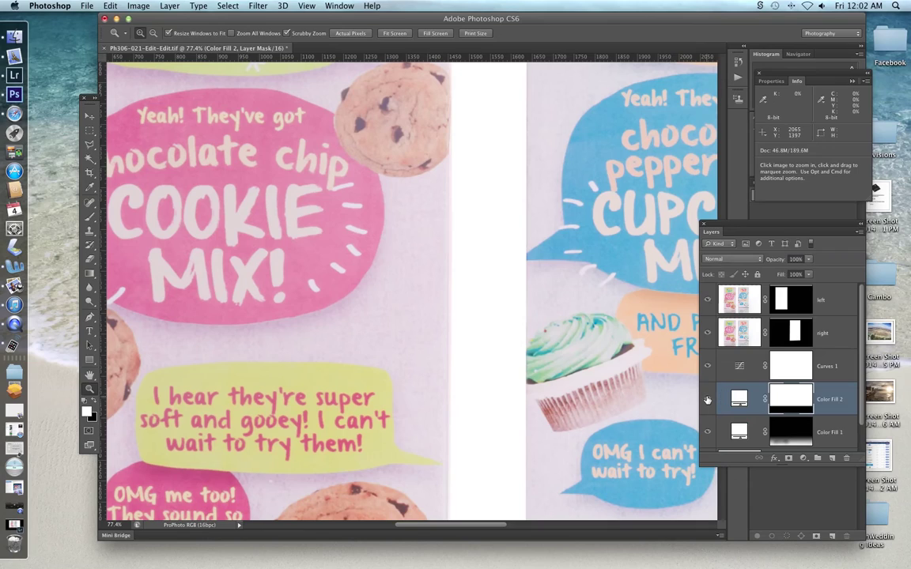
alt+click(447, 370)
alt+click(449, 372)
alt+click(449, 372)
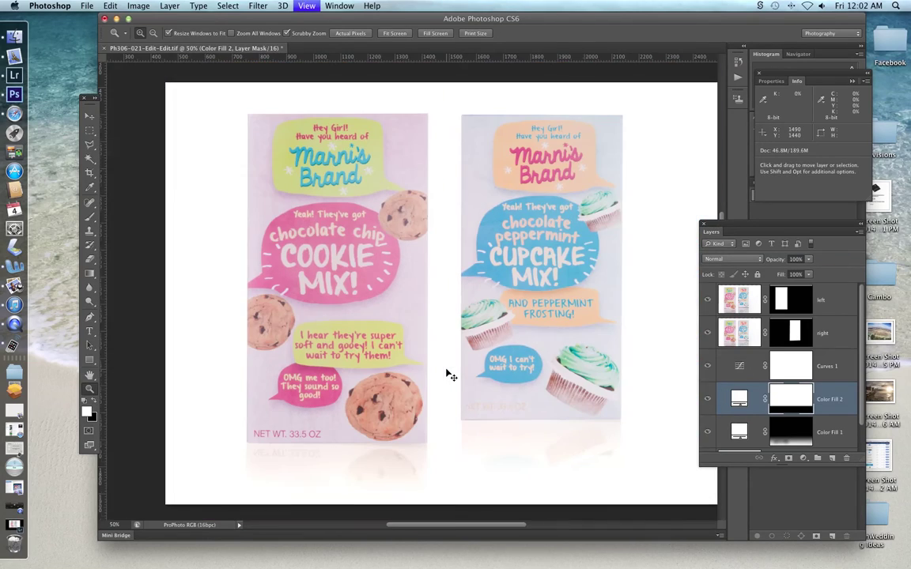
drag(405, 413, 444, 452)
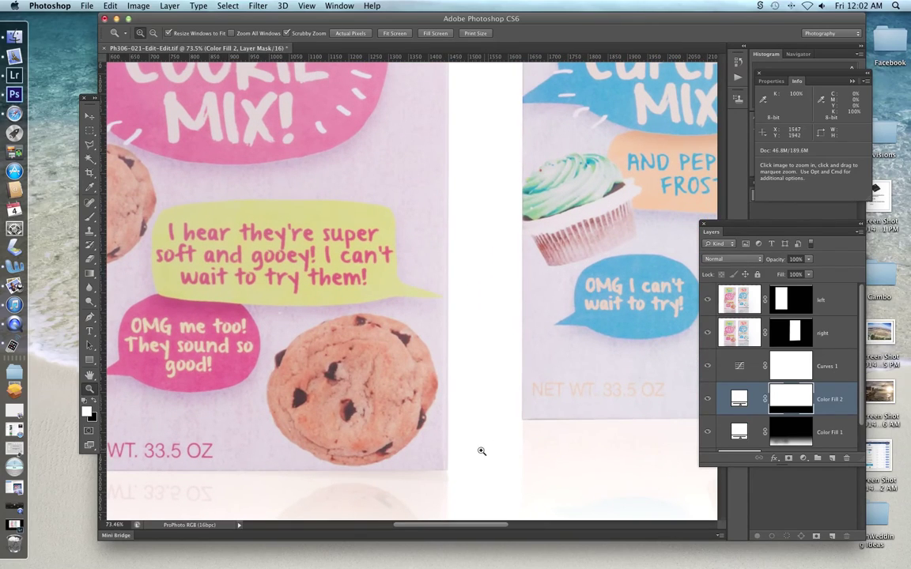
click(707, 399)
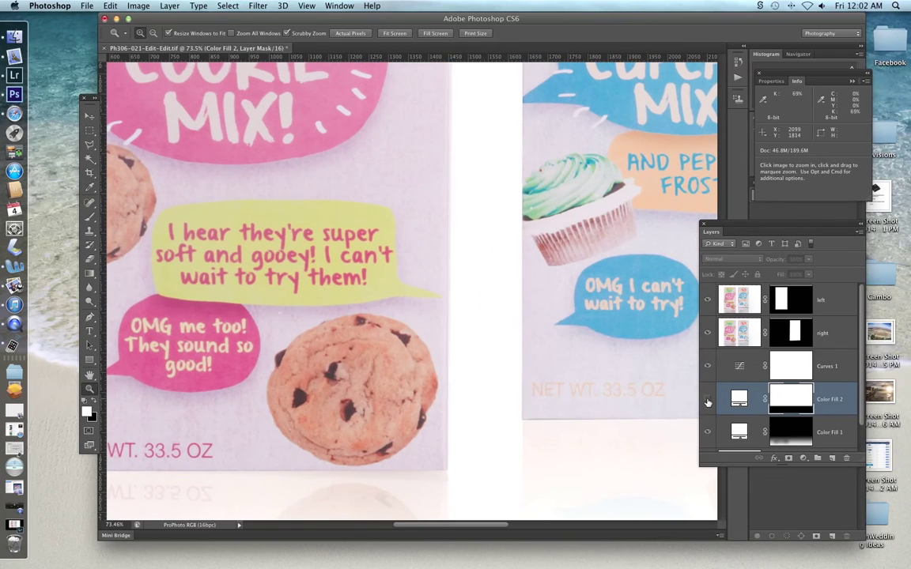
click(707, 399)
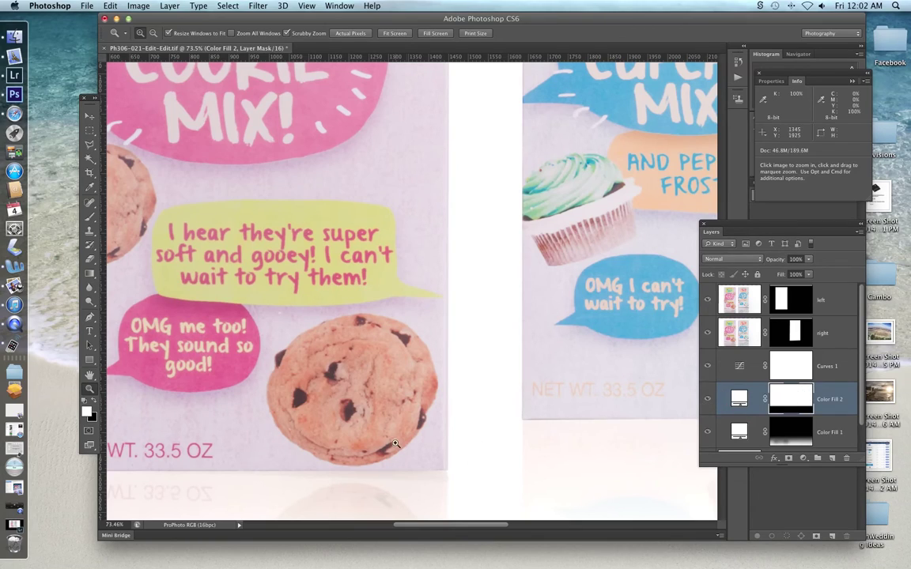
Brush white at 100% opacity with a 125 px brush on the Color Fill 2 mask at the cookie box's lower side edges
key(b)
key(bracketleft)
key(bracketleft)
key(bracketleft)
key(bracketleft)
key(bracketleft)
key(bracketleft)
key(bracketleft)
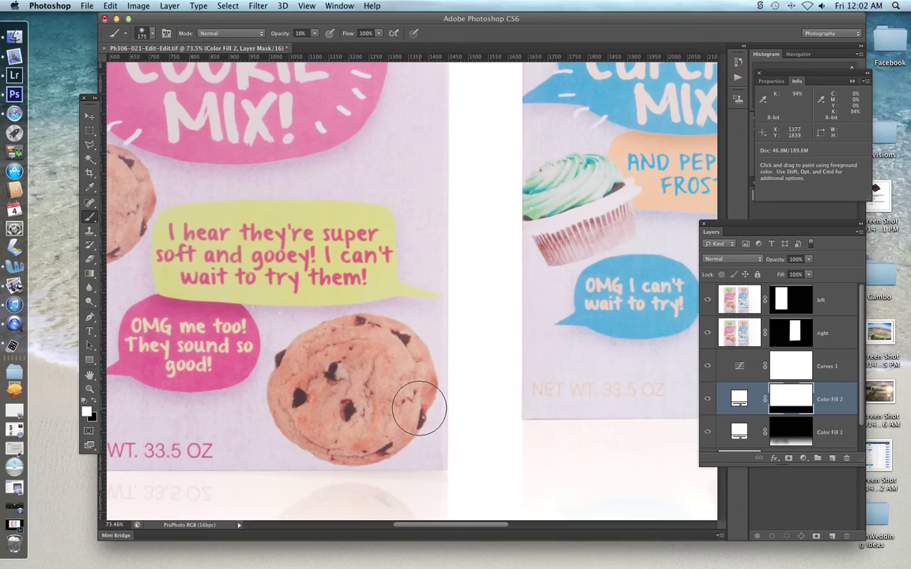
key(0)
click(445, 446)
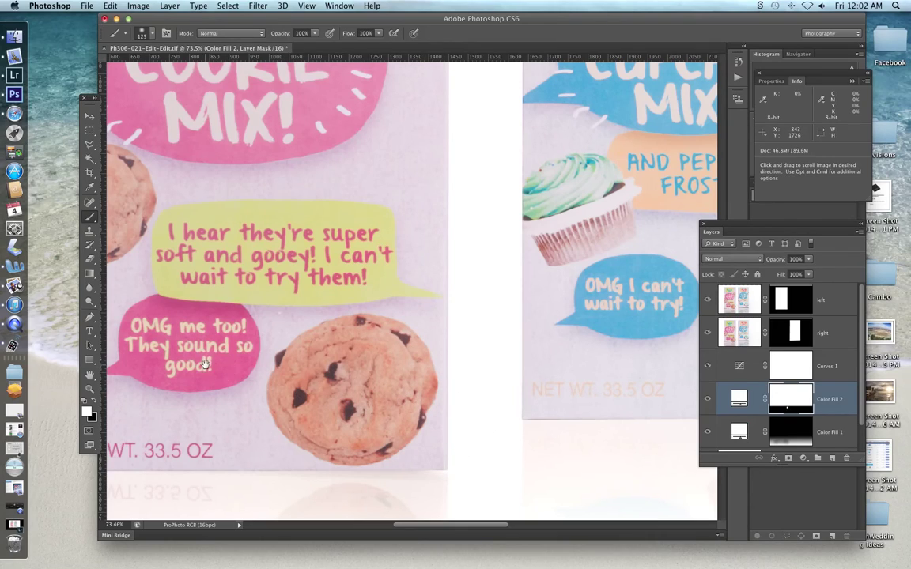
drag(214, 368, 532, 340)
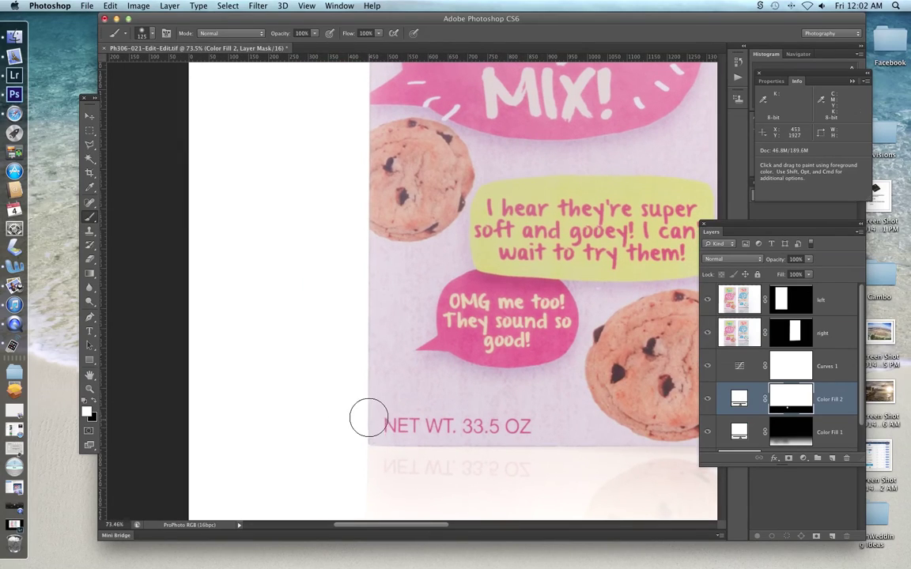
drag(491, 221, 338, 272)
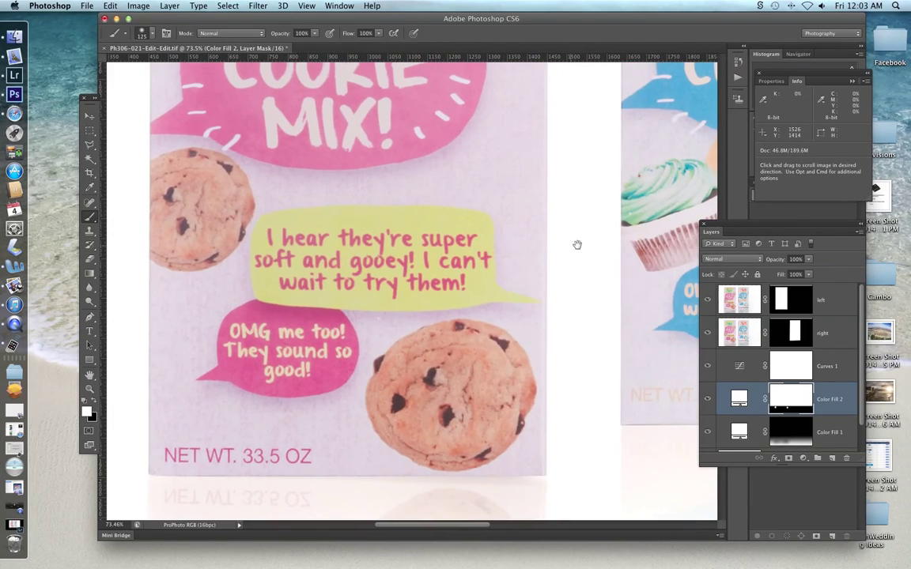
drag(577, 244, 300, 260)
drag(506, 268, 447, 256)
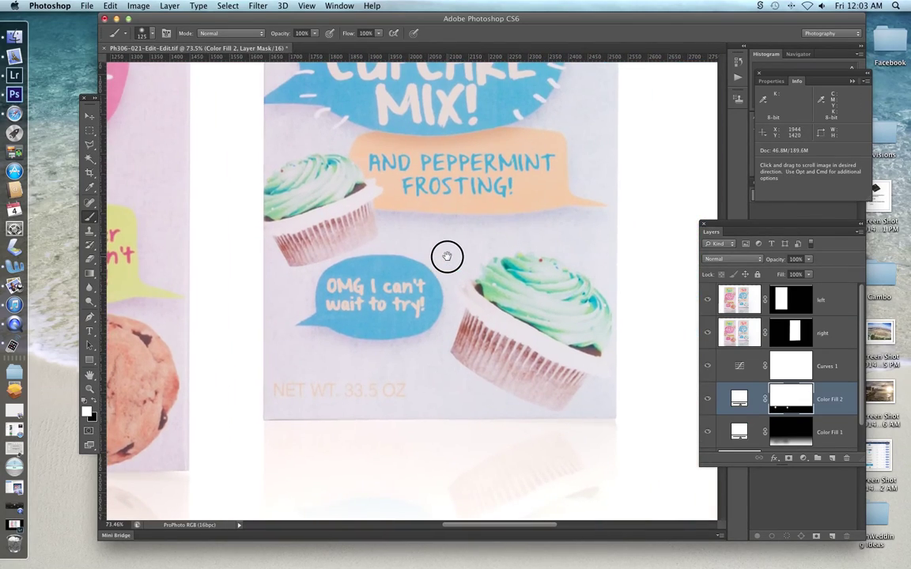
Rename the Color Fill 2 layer as Sides and compare the whole image with it hidden and shown
click(90, 377)
double_click(89, 377)
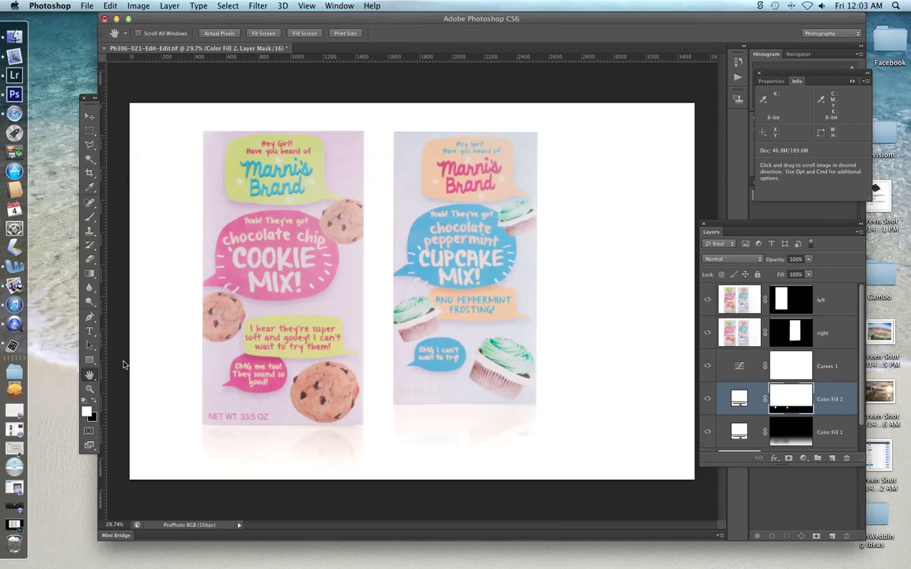
double_click(831, 398)
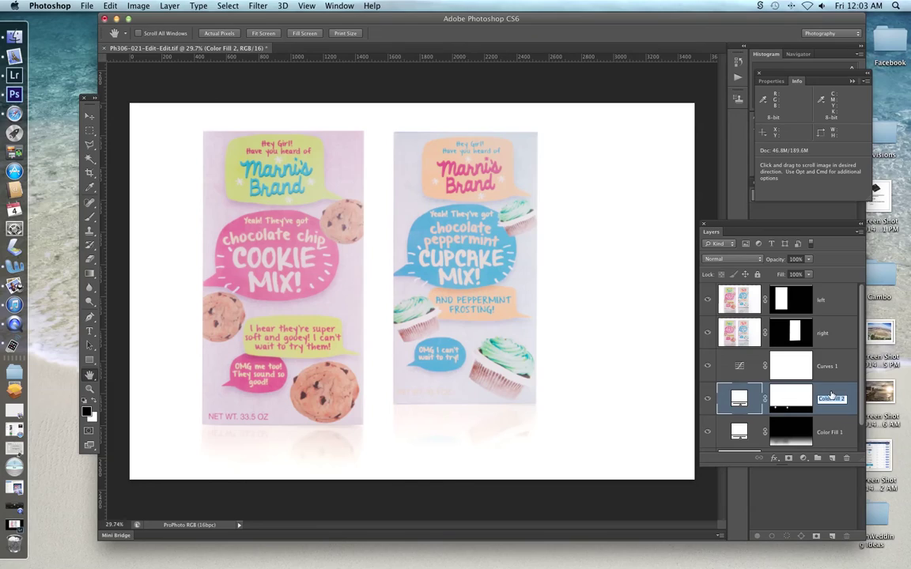
text(Sides)
key(Return)
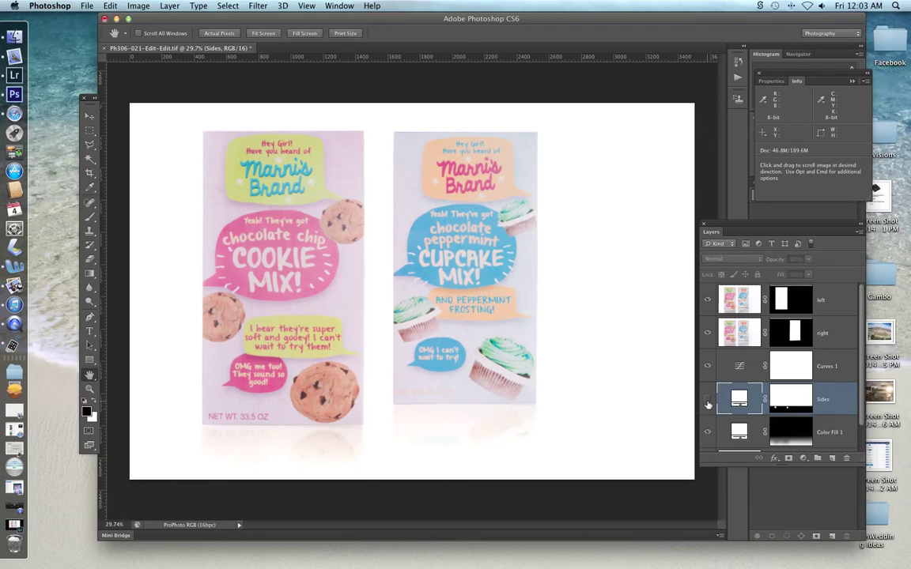
click(708, 400)
click(707, 399)
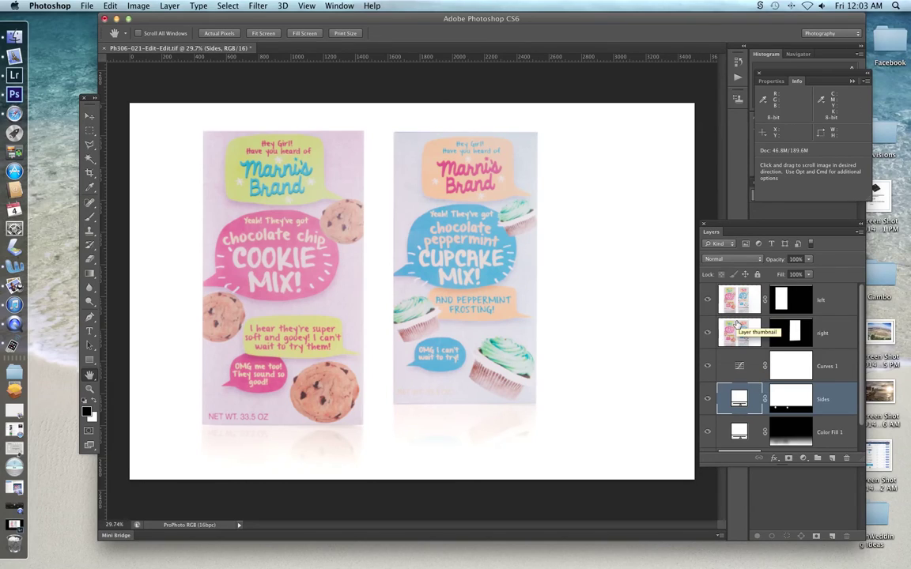
Stamp all visible layers into a new layer above the left layer and name it Sharpen
click(89, 389)
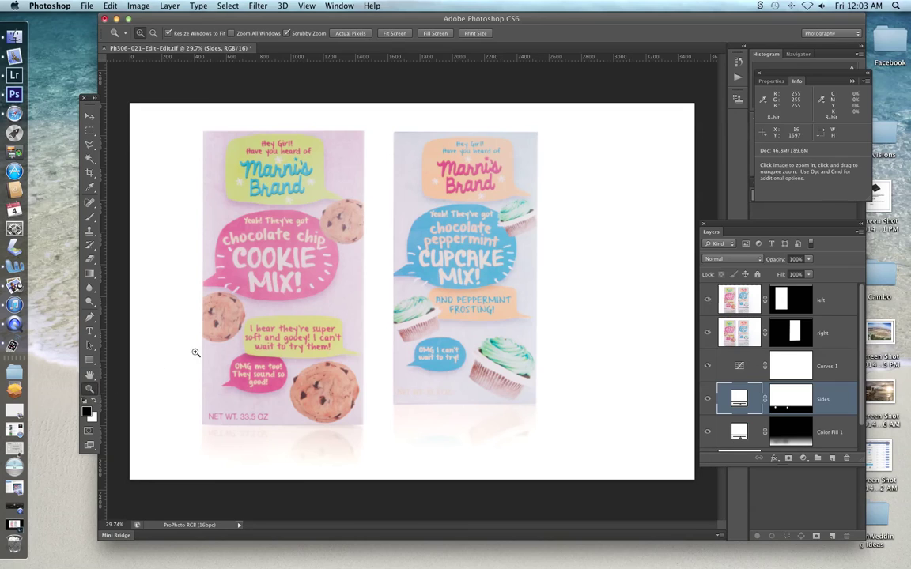
drag(278, 258, 291, 186)
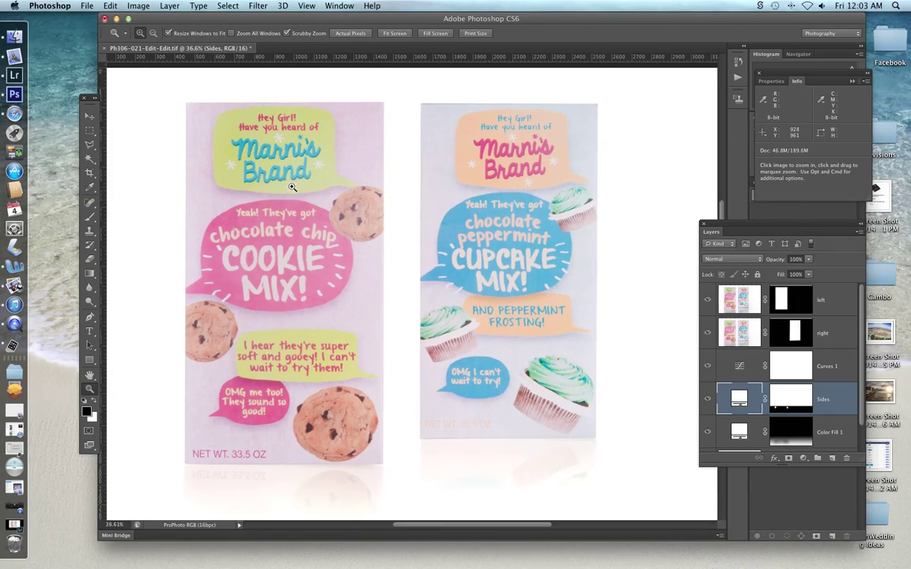
click(839, 297)
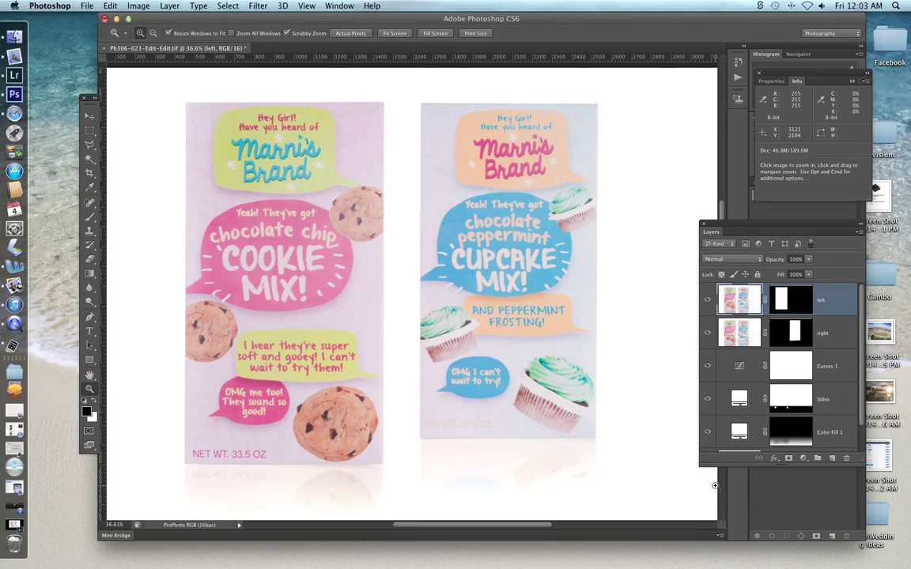
key(v)
key(alt+shift+super+e)
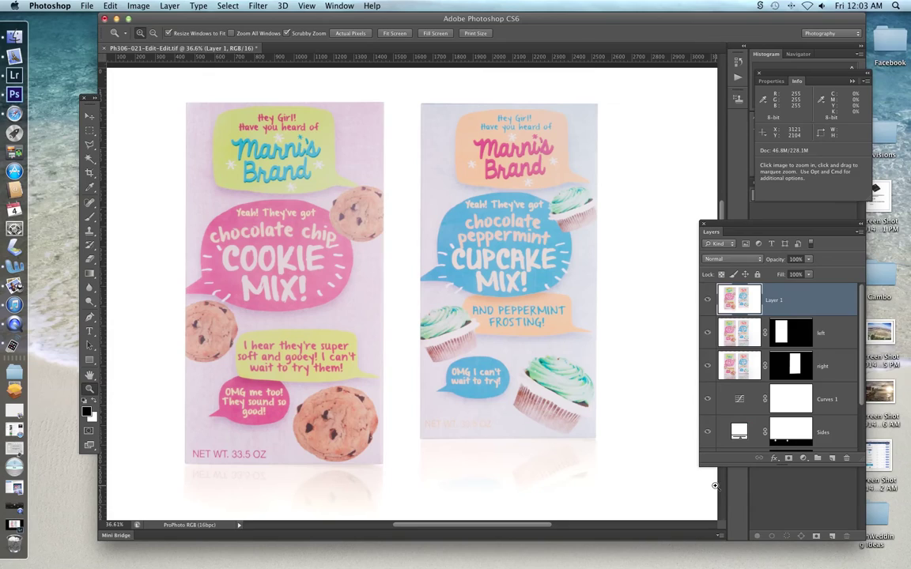
click(713, 180)
double_click(787, 301)
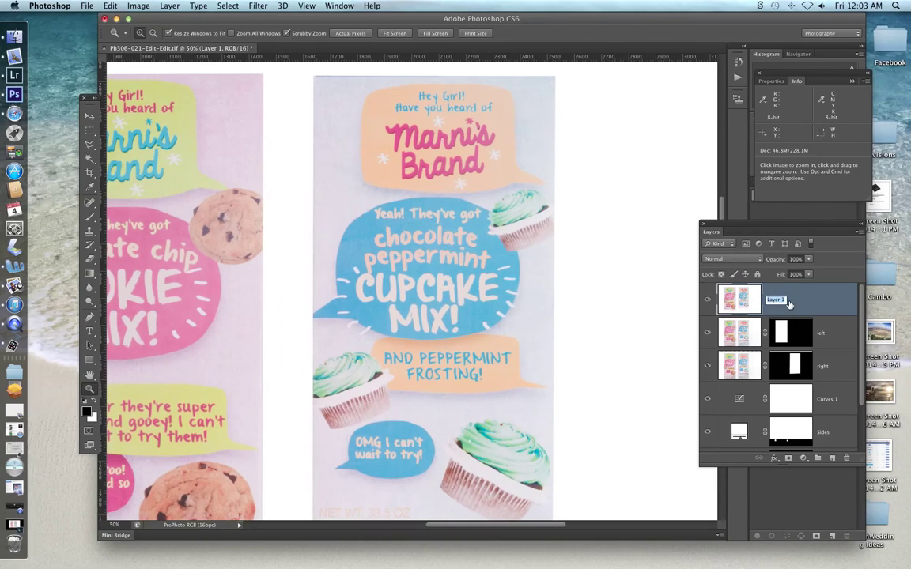
text(Charpen)
key(Return)
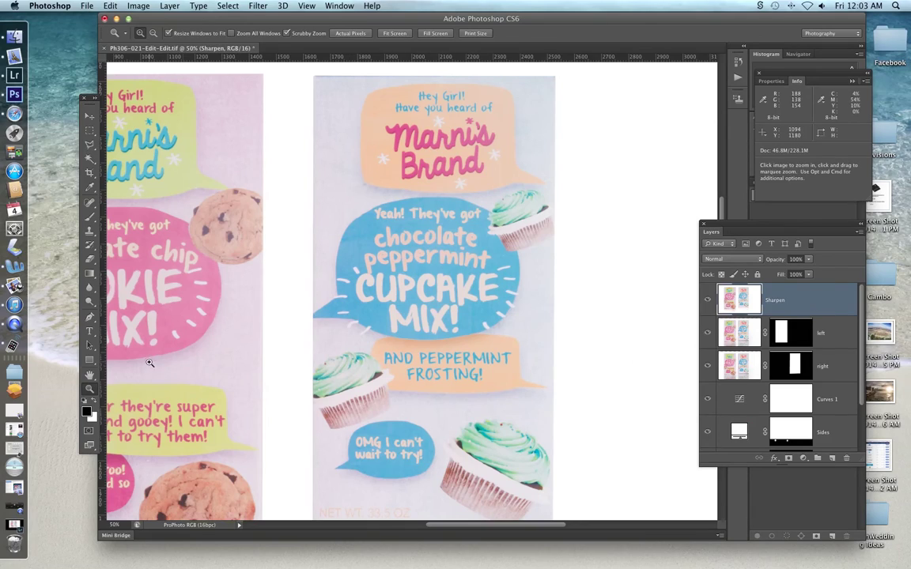
Apply a High Pass filter with a radius of 7.0 pixels to the Sharpen layer, judging the effect at 100% zoom
click(87, 388)
double_click(88, 388)
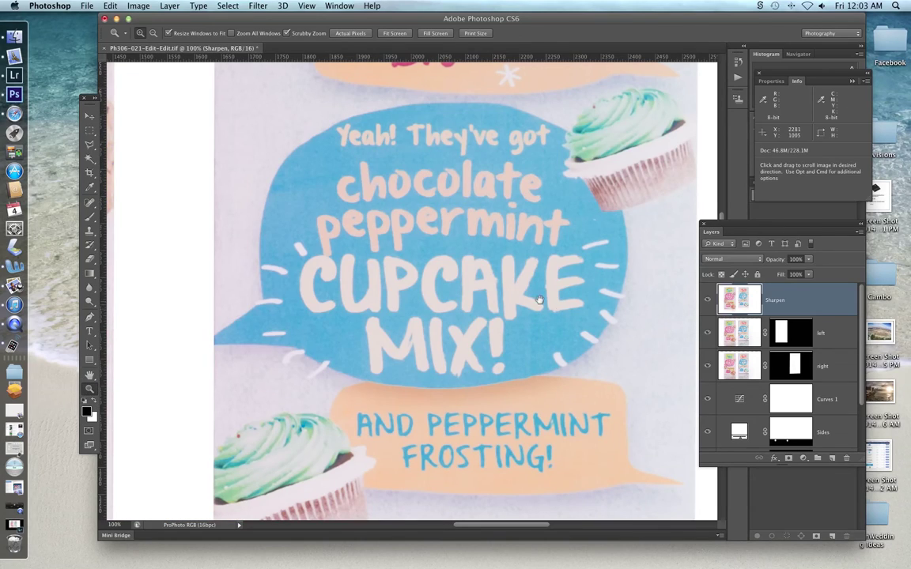
drag(462, 309, 652, 273)
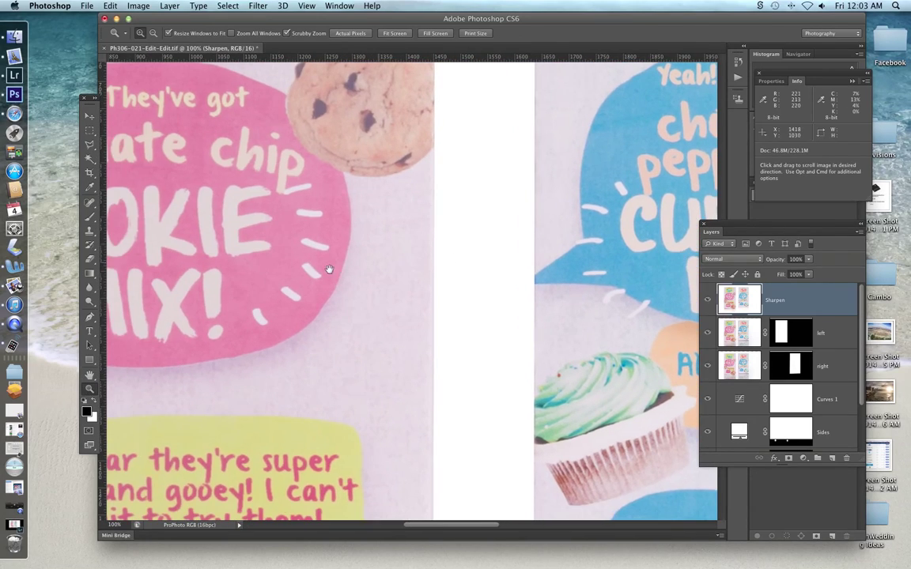
drag(327, 267, 389, 186)
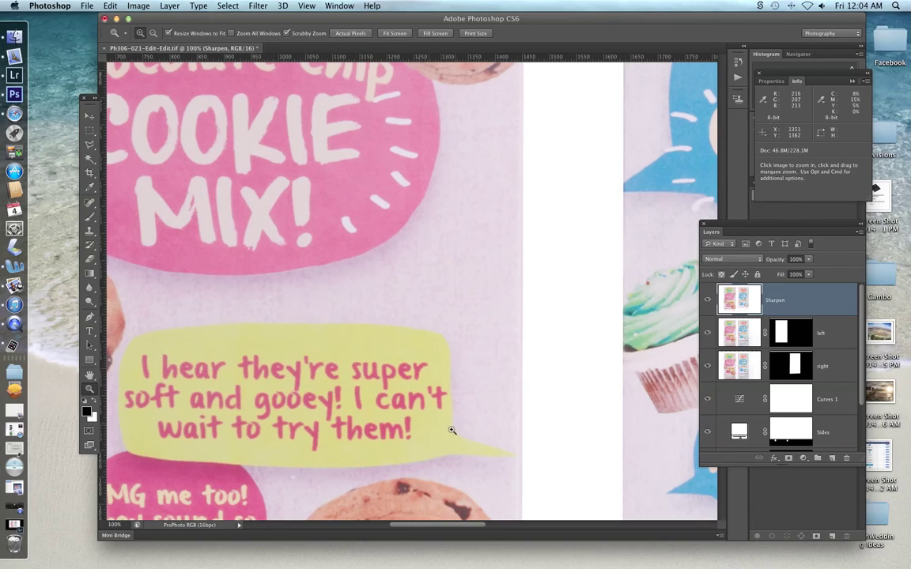
click(259, 6)
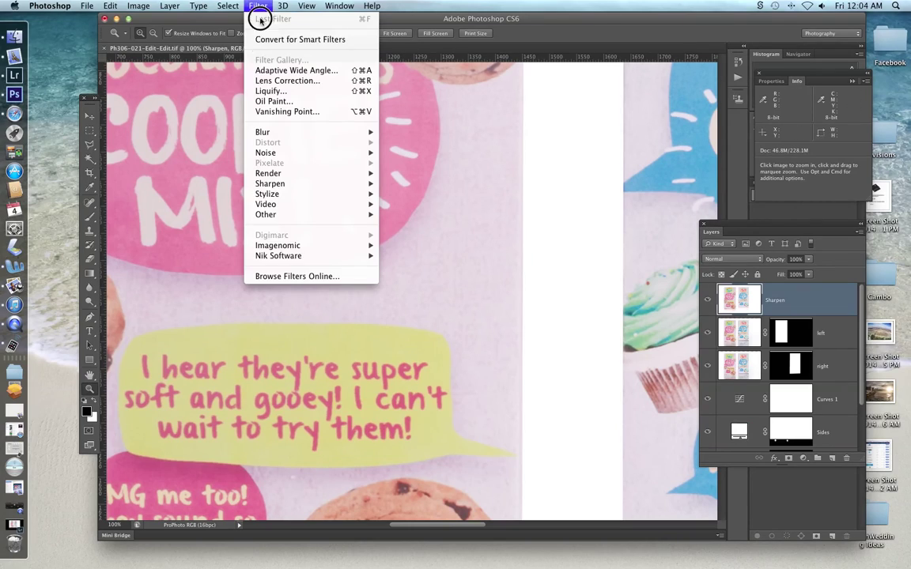
mouse_move(281, 214)
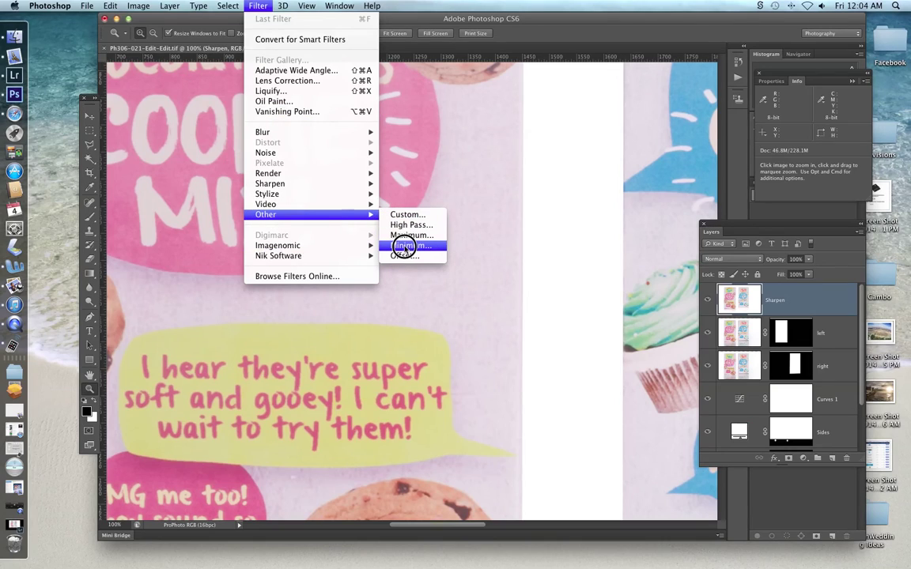
click(407, 224)
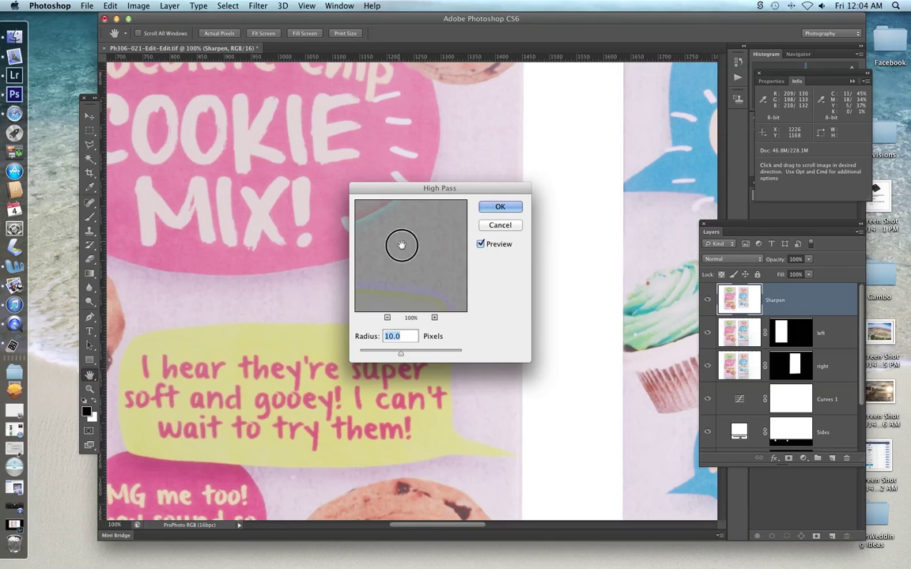
drag(362, 221, 423, 289)
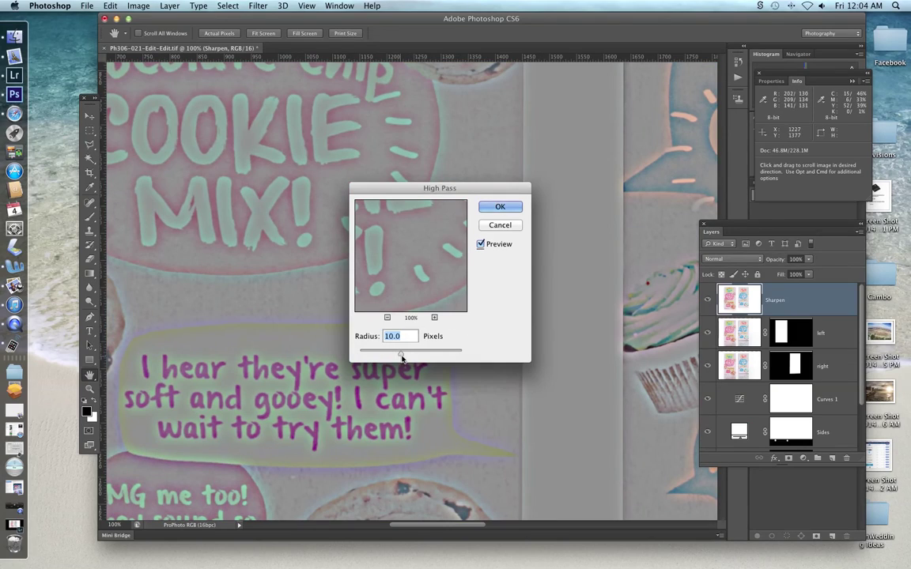
drag(401, 358, 393, 353)
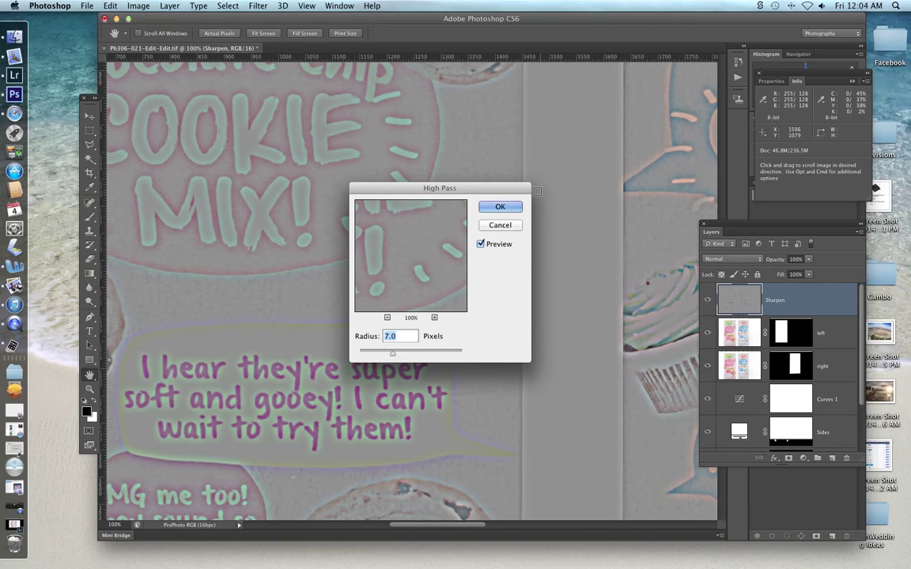
click(501, 207)
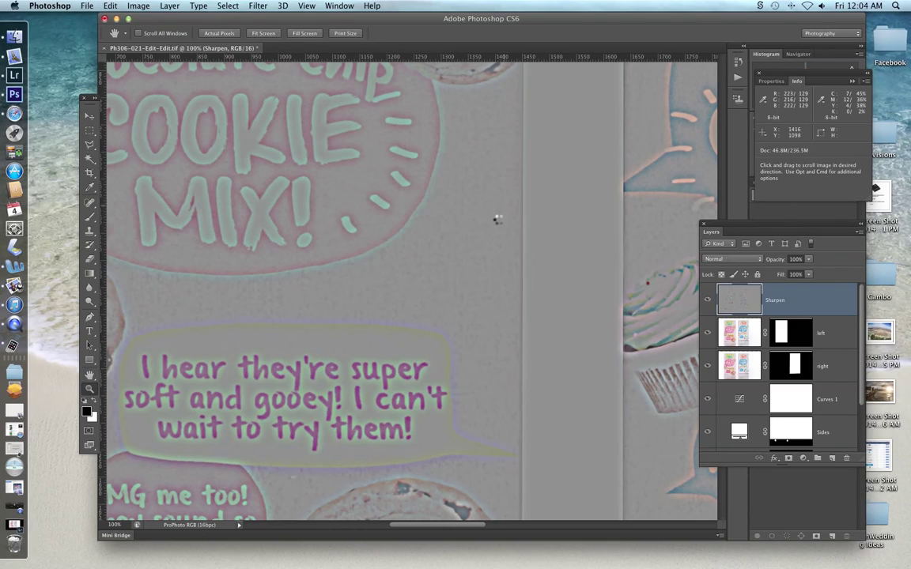
Set the Sharpen layer's blend mode to Overlay
key(z)
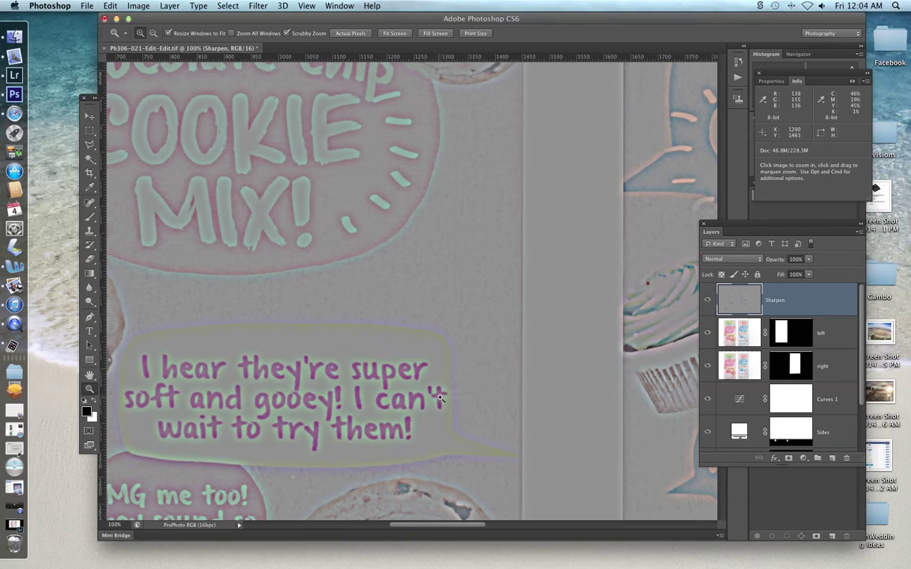
click(759, 261)
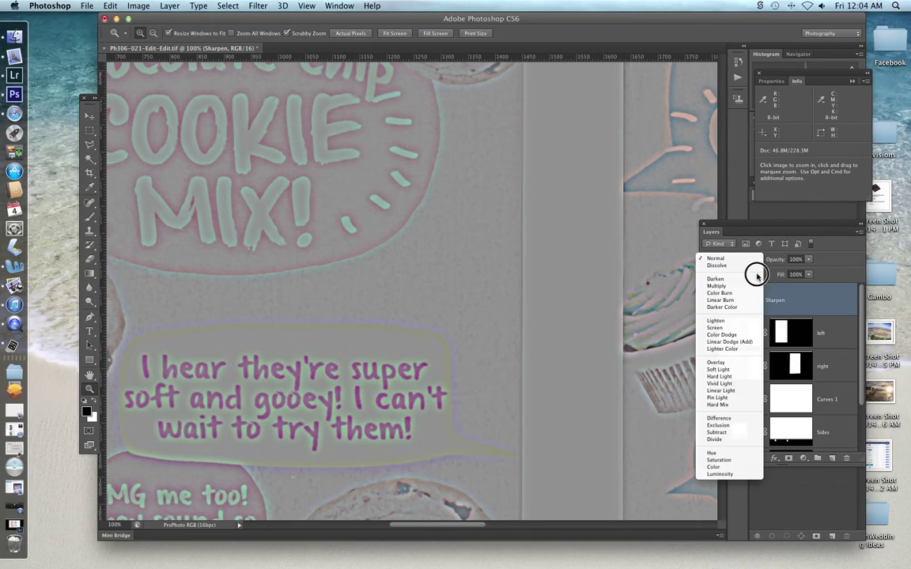
click(740, 362)
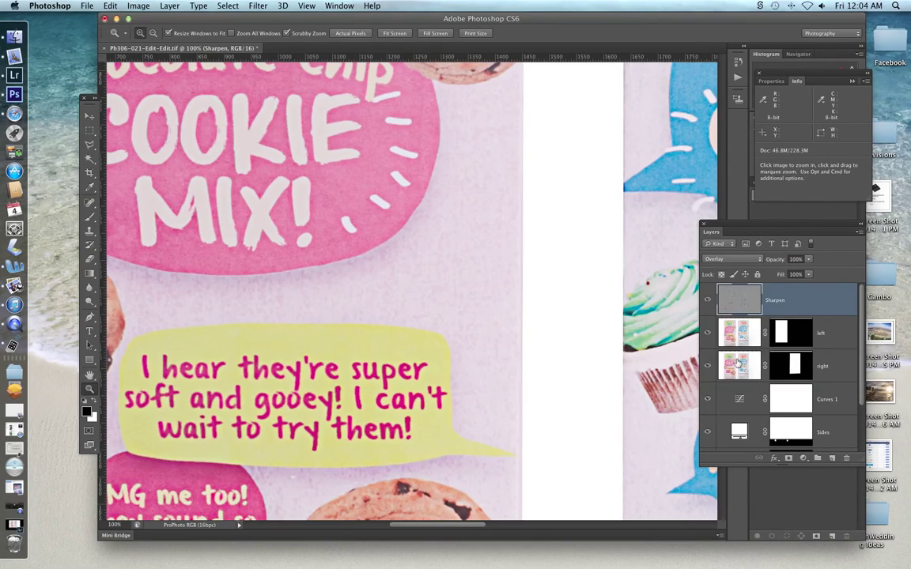
Compare the image with the Sharpen layer hidden and shown, and set the layer's opacity to 83%
click(708, 301)
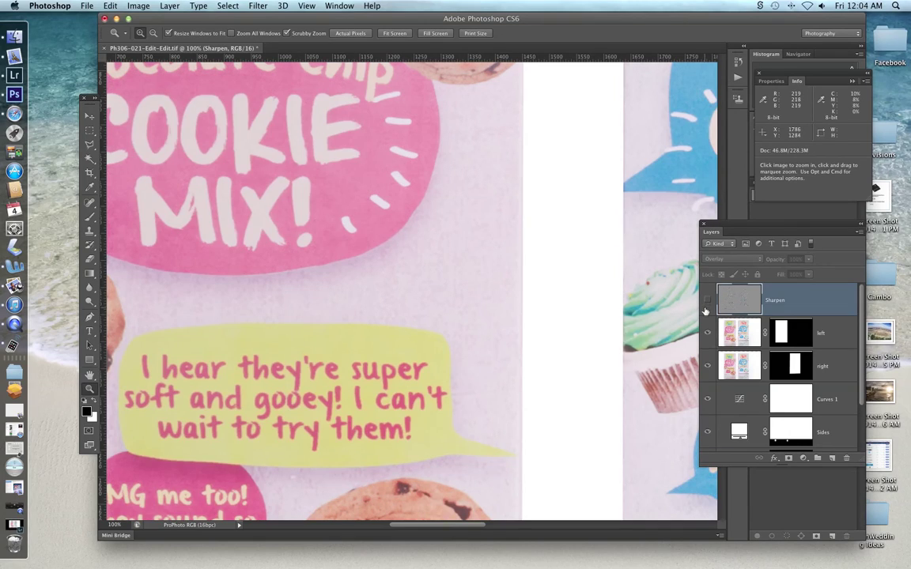
click(707, 301)
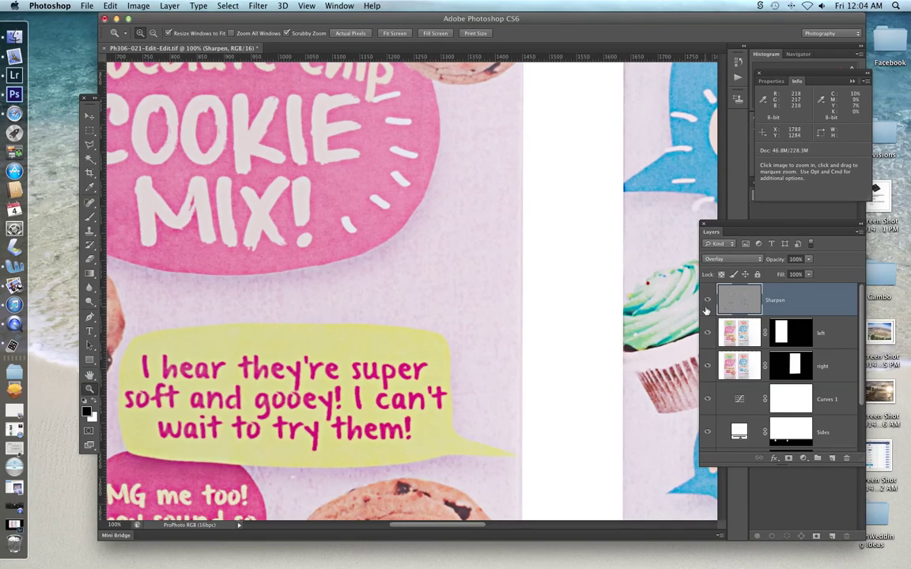
click(708, 301)
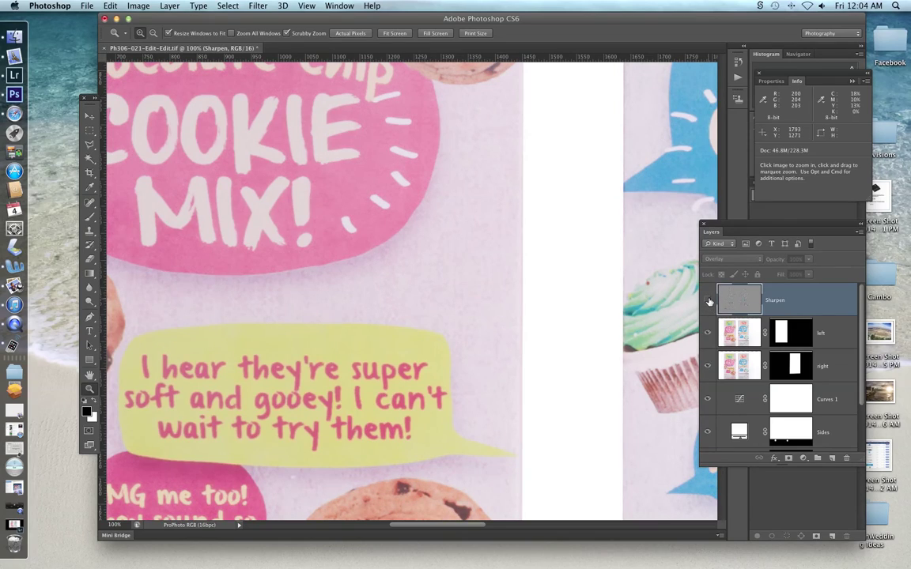
click(707, 301)
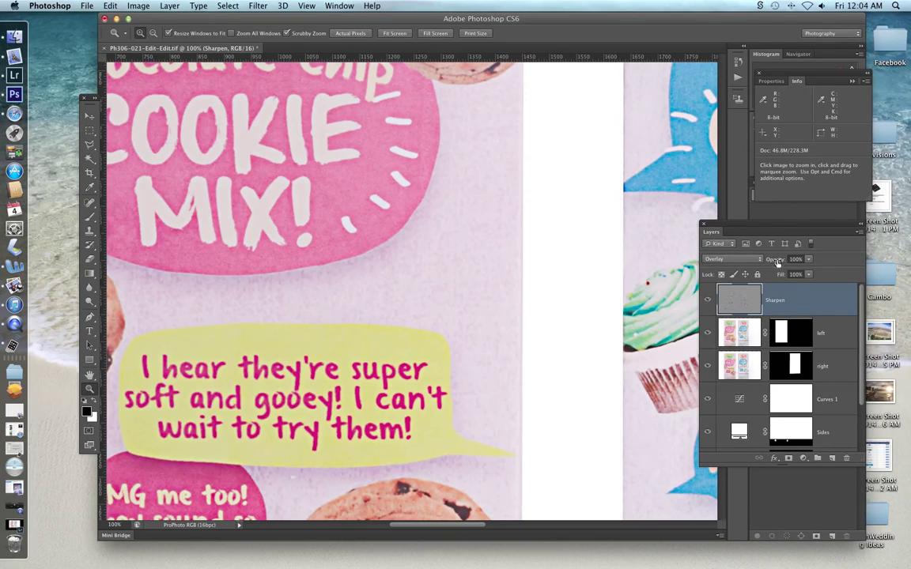
drag(776, 261, 681, 250)
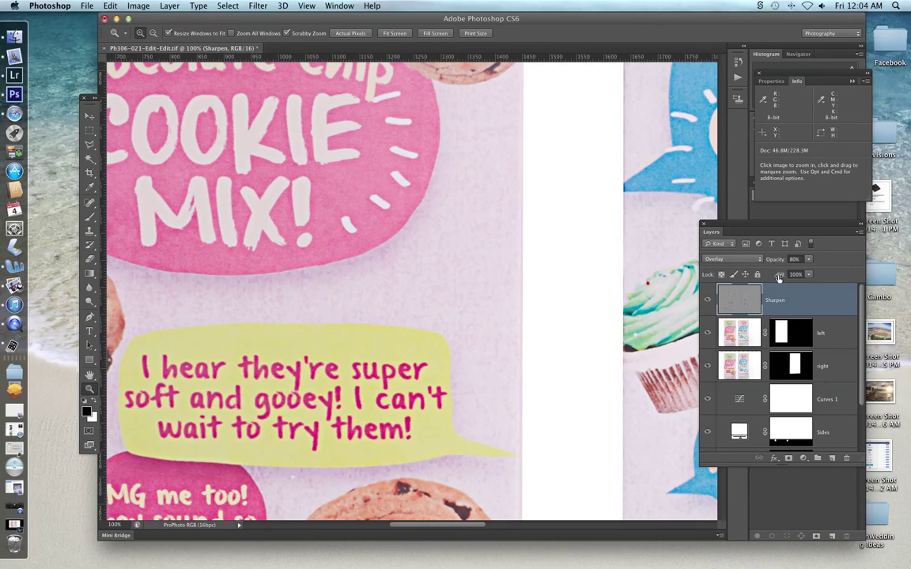
drag(776, 262, 801, 268)
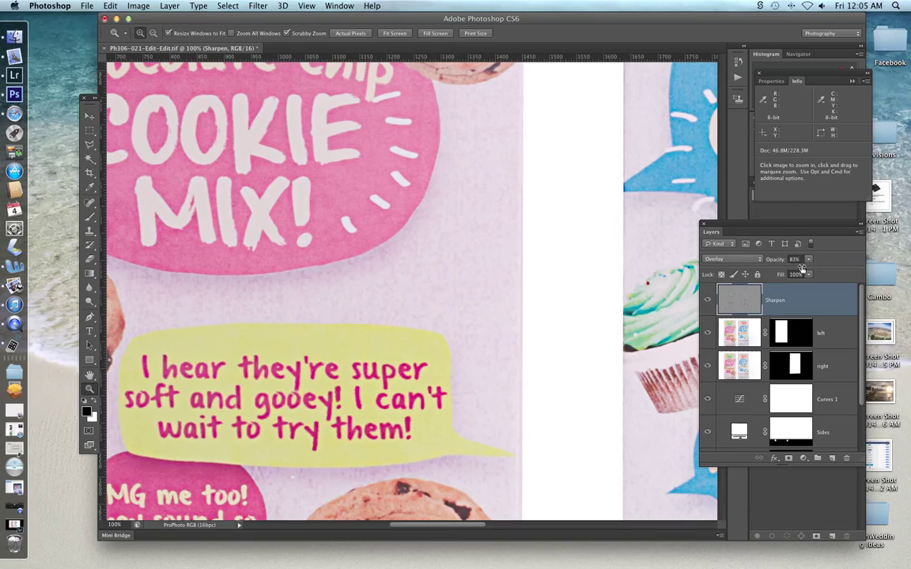
Try the Soft Light blend mode on the Sharpen layer and switch back to Overlay
click(758, 260)
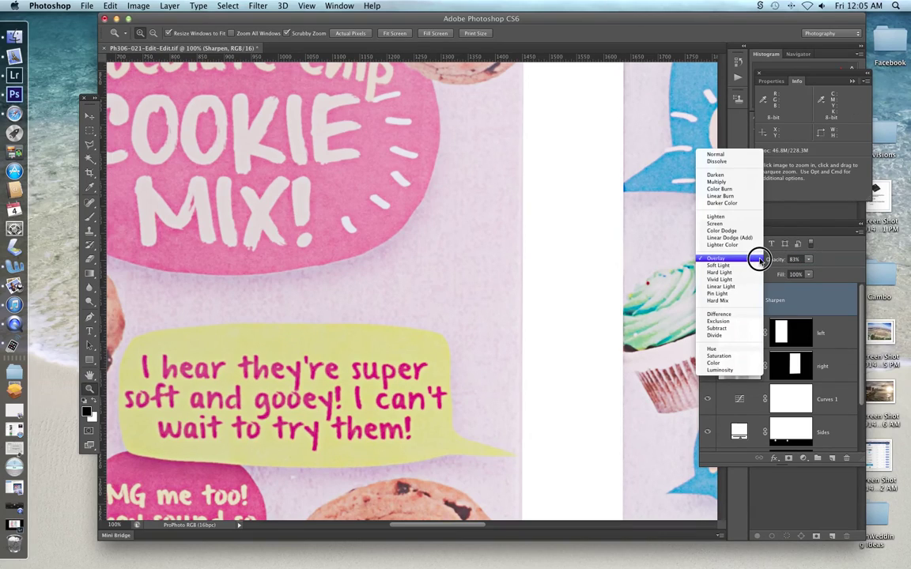
click(755, 267)
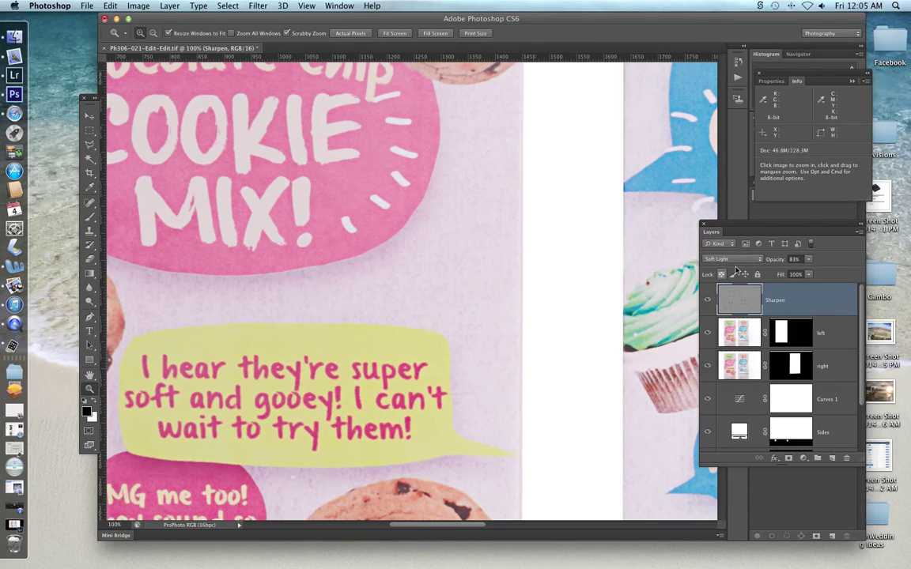
click(759, 261)
click(756, 253)
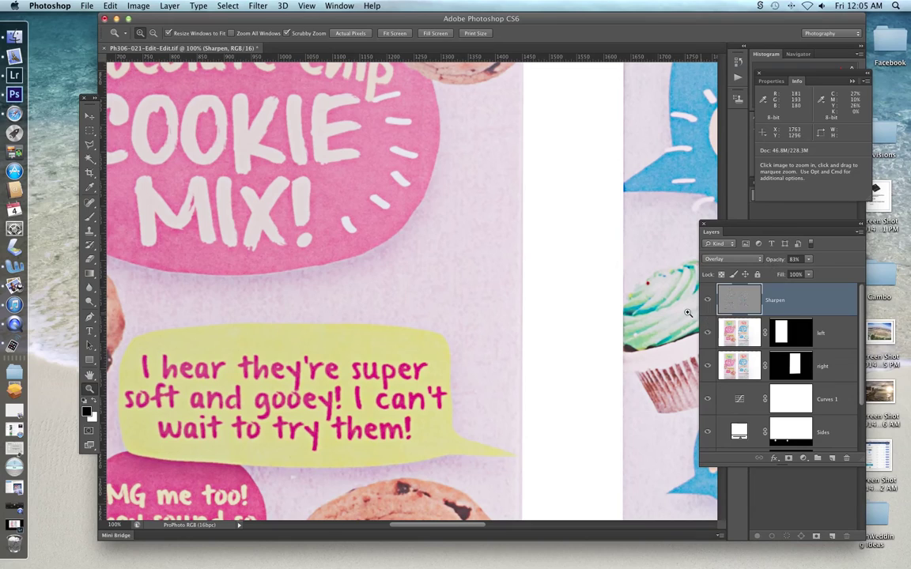
Examine the lettering on the upper part of the cupcake box with the Sharpen layer hidden and shown
key(h)
drag(533, 279, 336, 411)
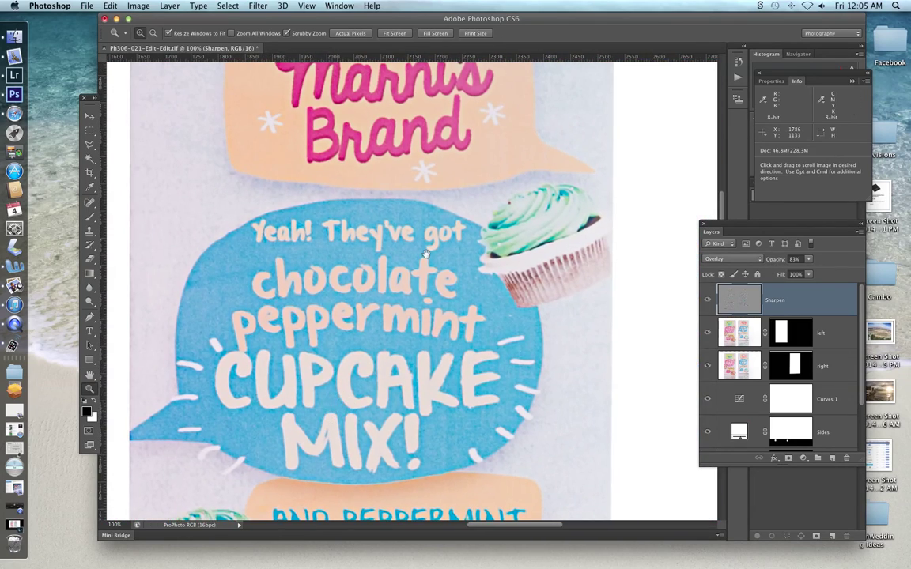
scroll(459, 443, up, 5)
click(707, 299)
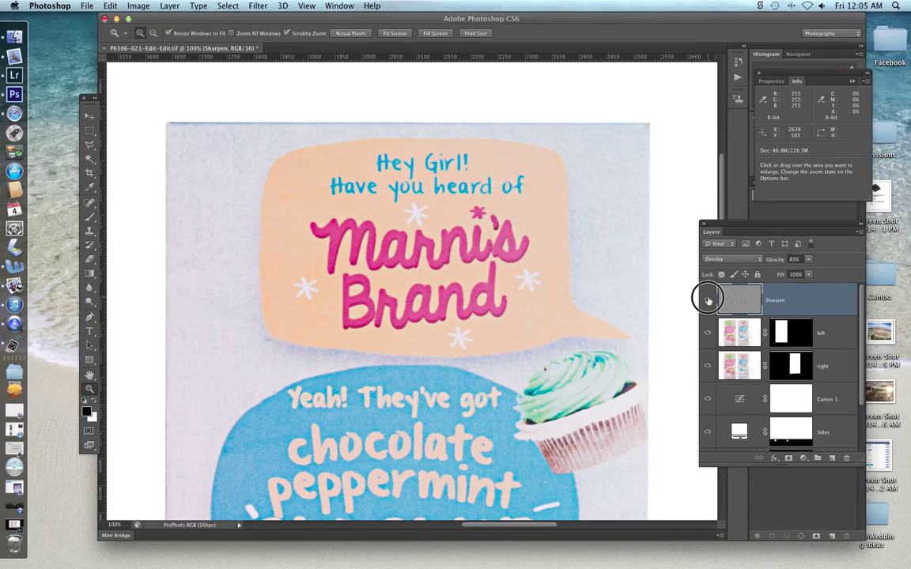
click(706, 300)
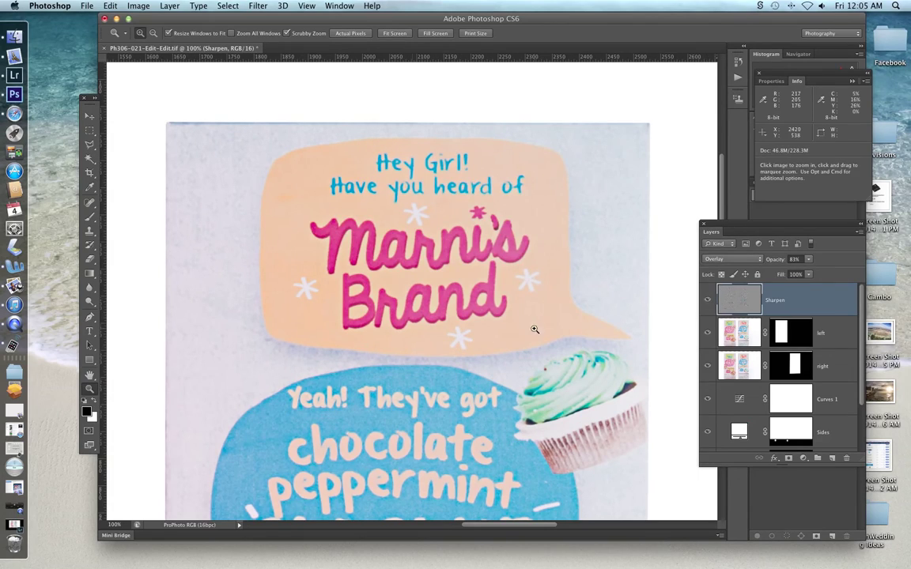
Review the whole image with its layer stack and save the layered file Ph306-021-Edit-Edit.tif
click(89, 374)
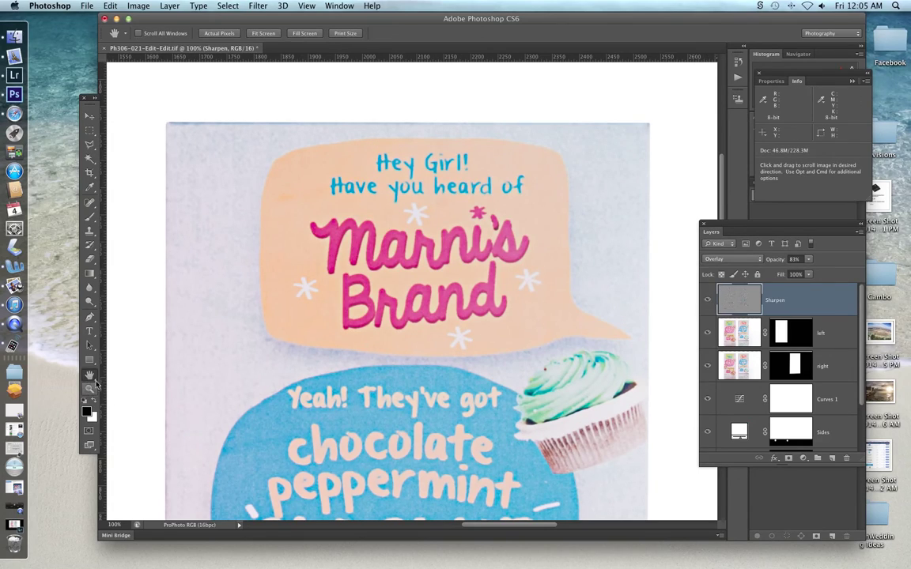
key(super+0)
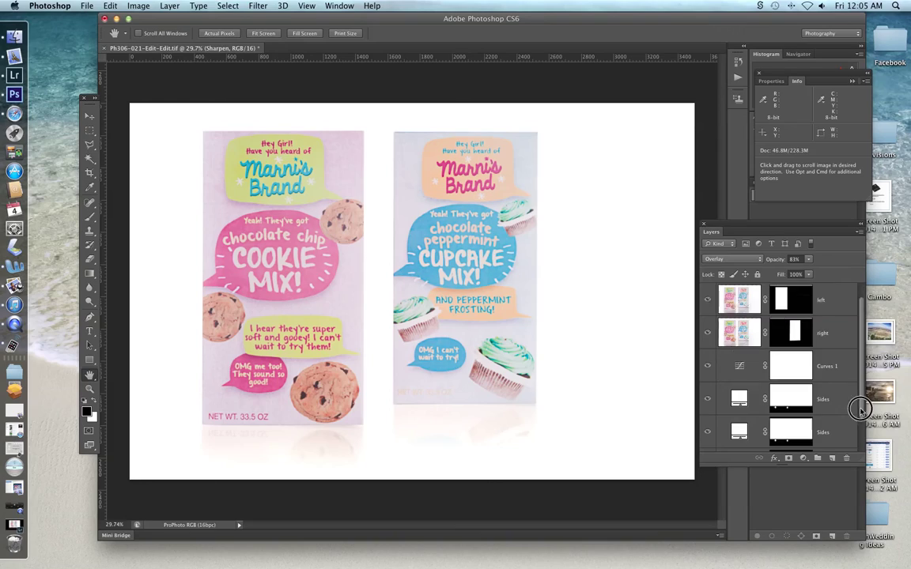
mouse_move(860, 401)
mouse_down()
mouse_move(862, 433)
mouse_move(860, 407)
mouse_up()
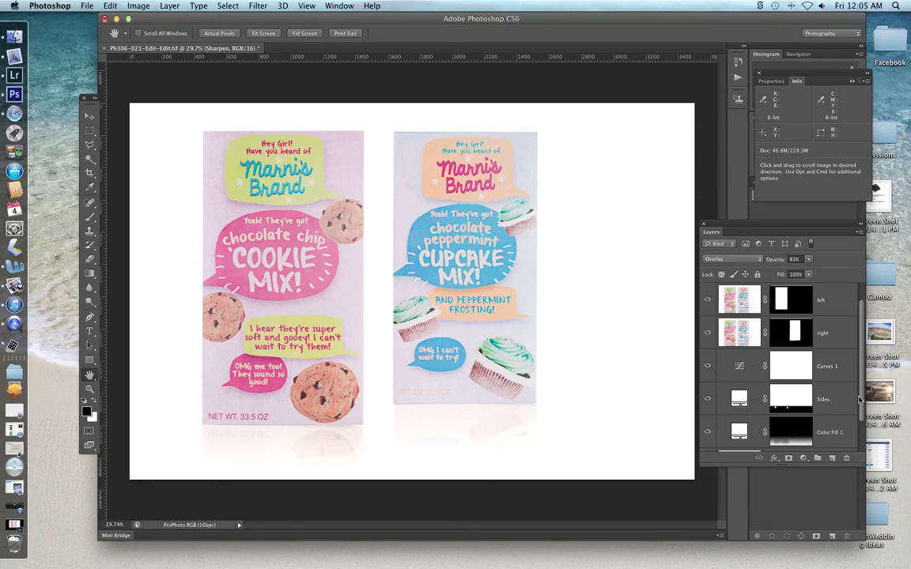
key(super+s)
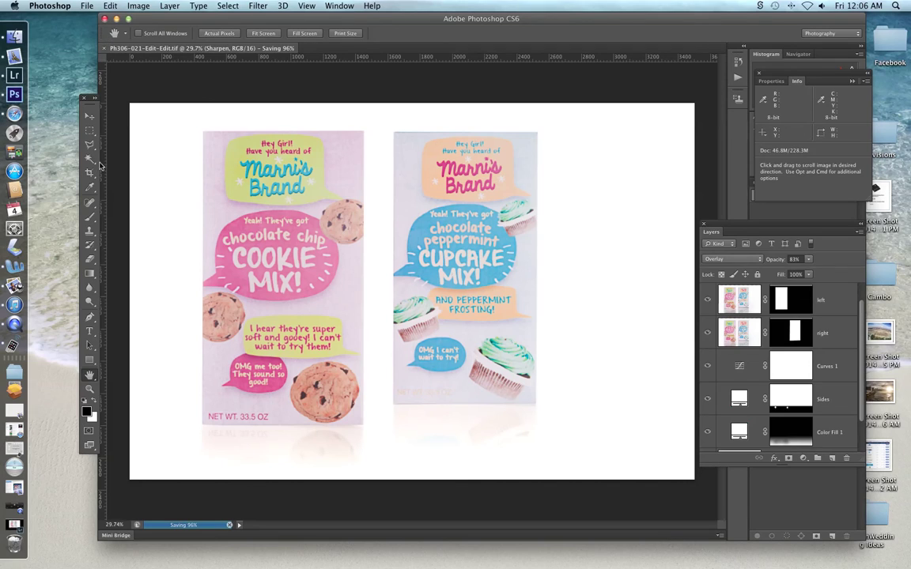
Minimize the Photoshop document, switch to Lightroom and select Ph306-021-Edit-Edit.tif in the Project02-Finals collection
click(115, 19)
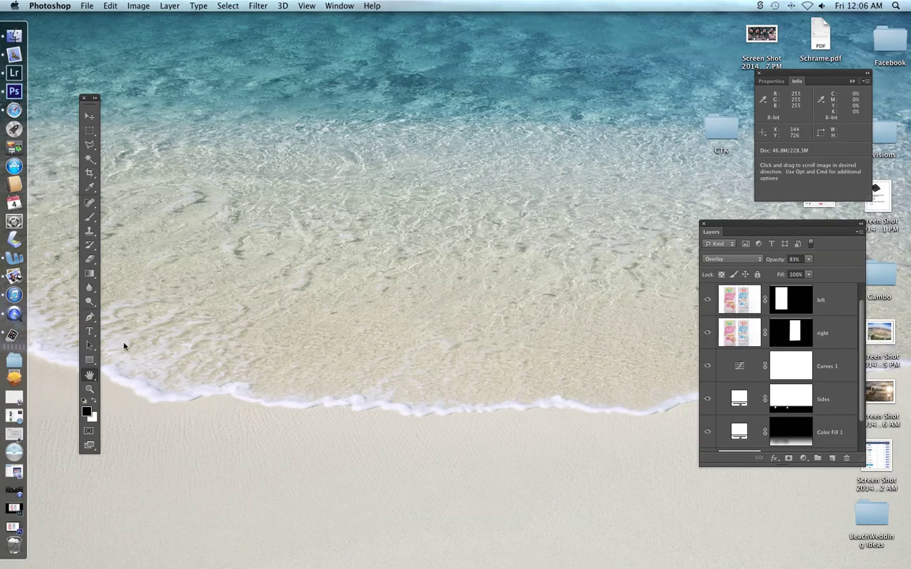
click(14, 72)
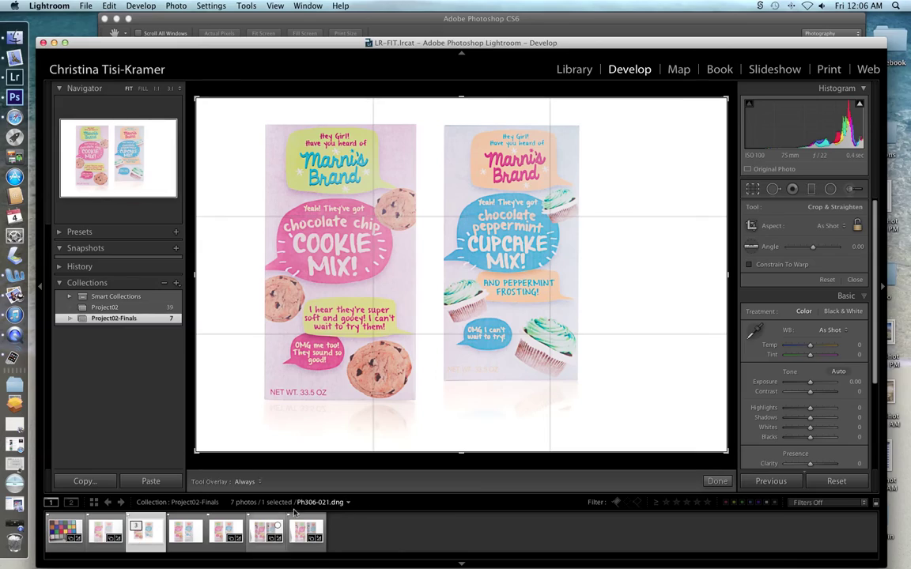
click(139, 528)
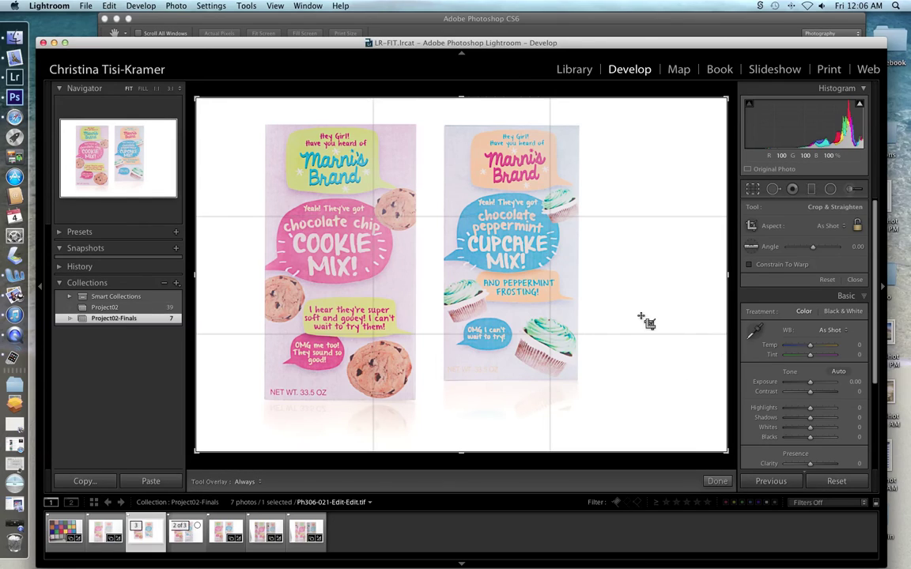
drag(574, 42, 600, 17)
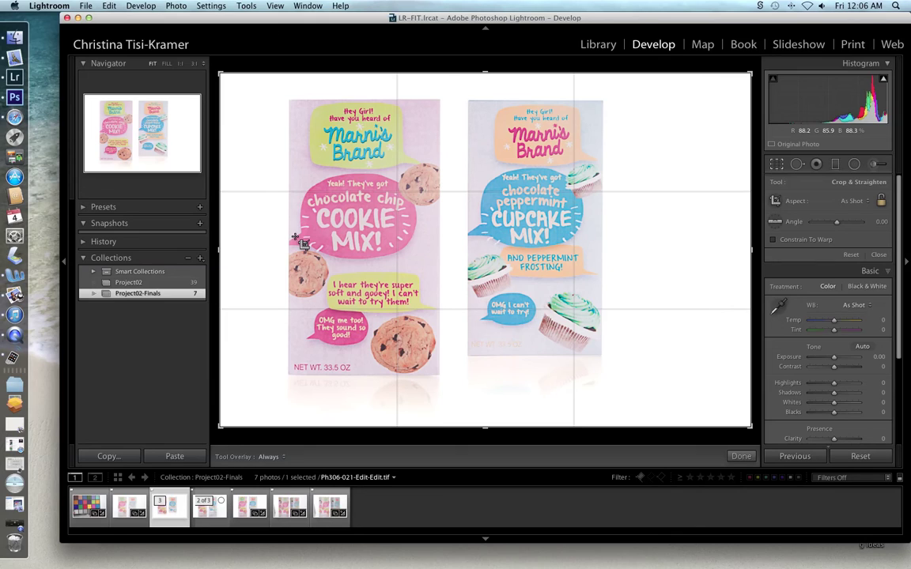
mouse_move(157, 19)
mouse_down()
mouse_move(146, 30)
mouse_move(153, 244)
mouse_move(158, 31)
mouse_up()
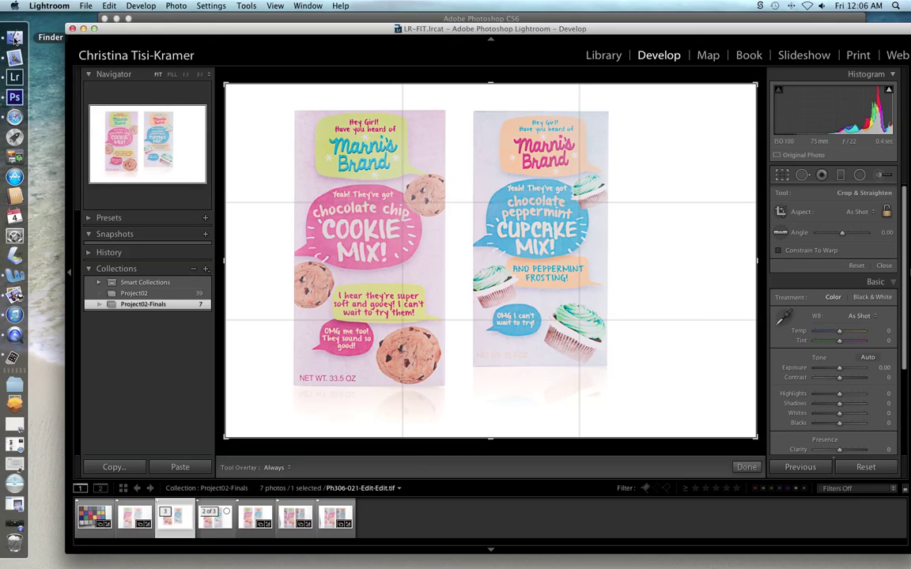
Switch to Finder, browse to the 2014_04_01 project folder in FIT_Images on the Drobo drive, and return to Lightroom
click(14, 37)
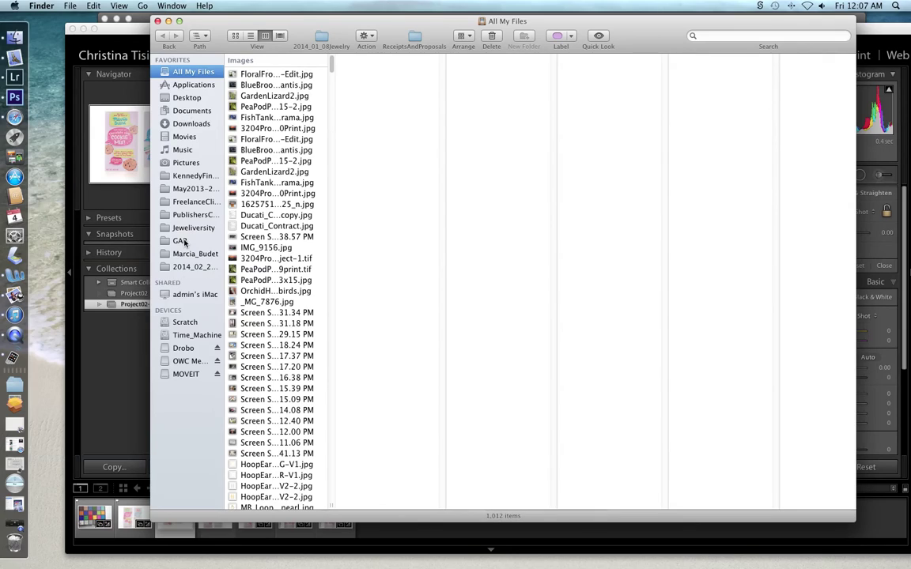
click(180, 349)
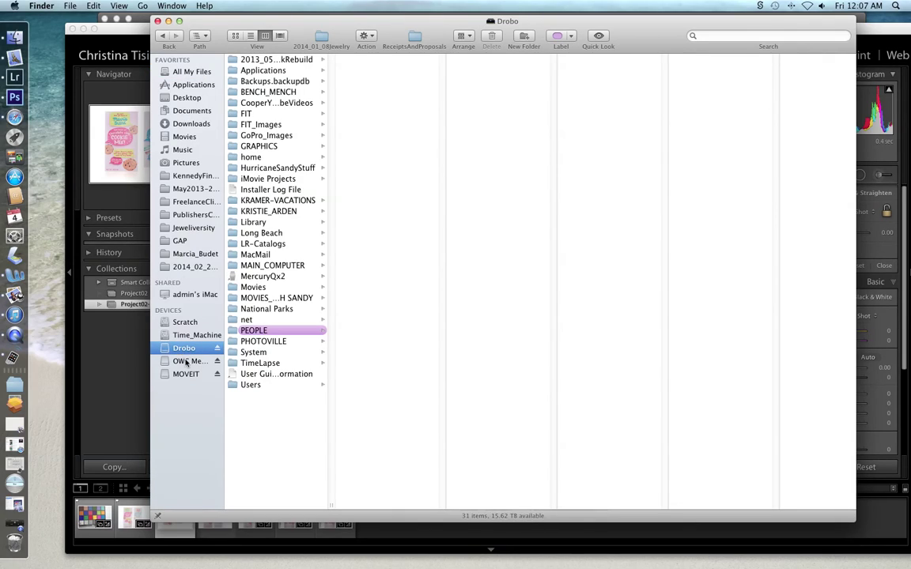
click(249, 124)
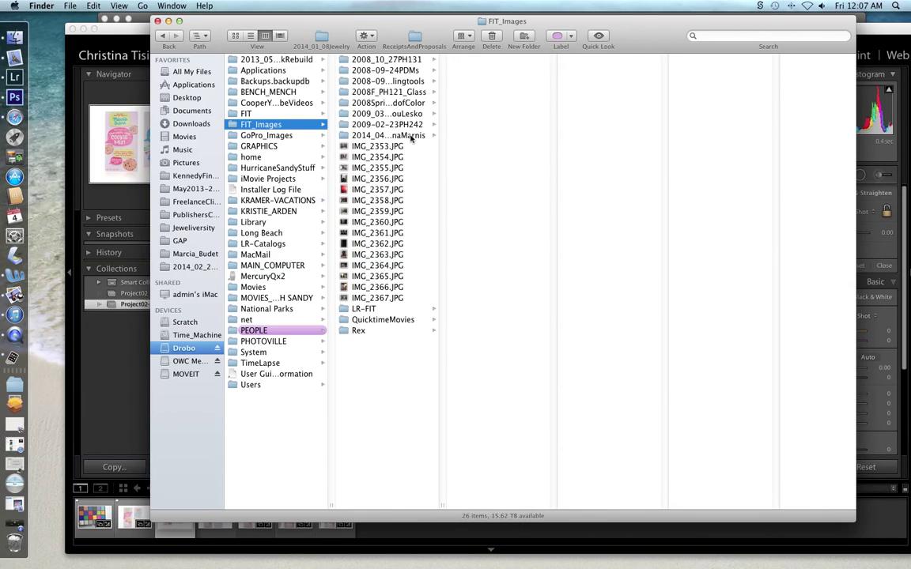
double_click(441, 506)
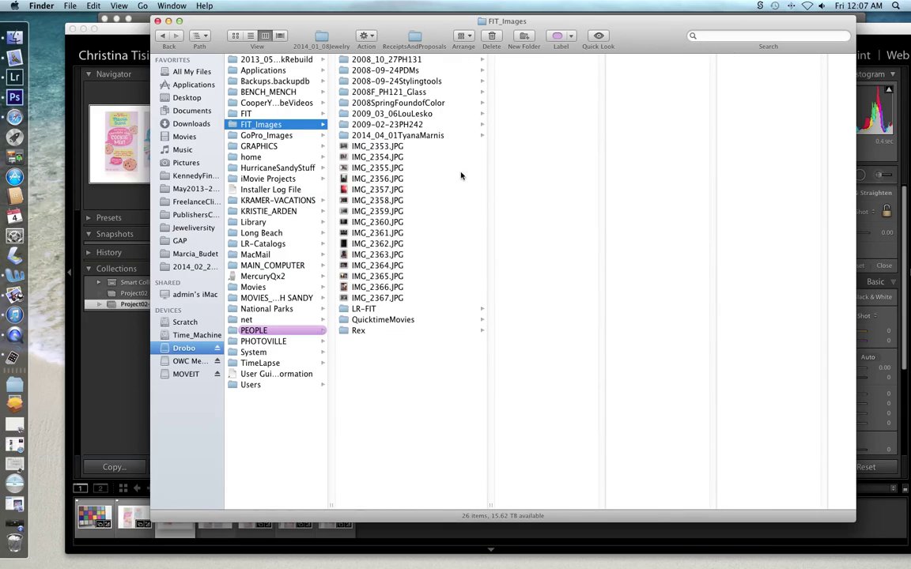
click(416, 135)
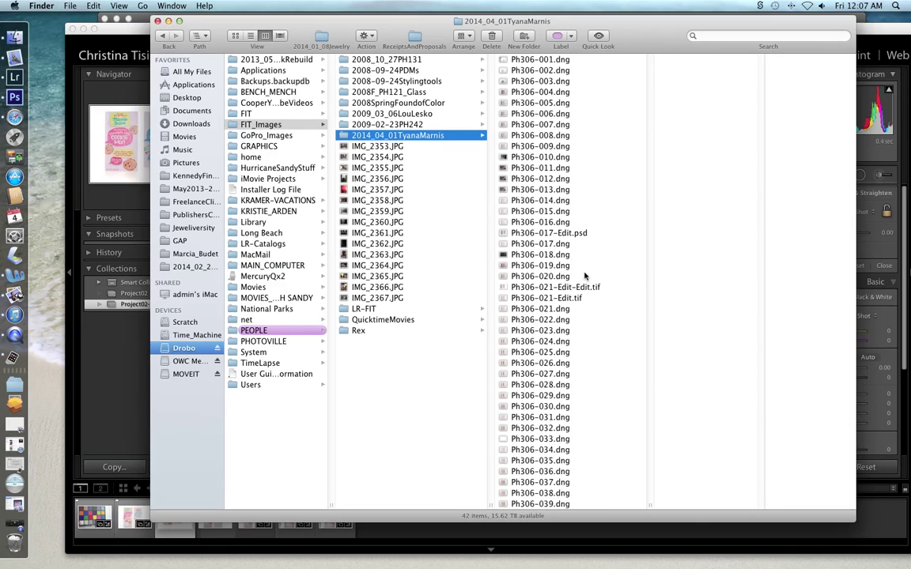
click(168, 21)
drag(185, 31, 173, 26)
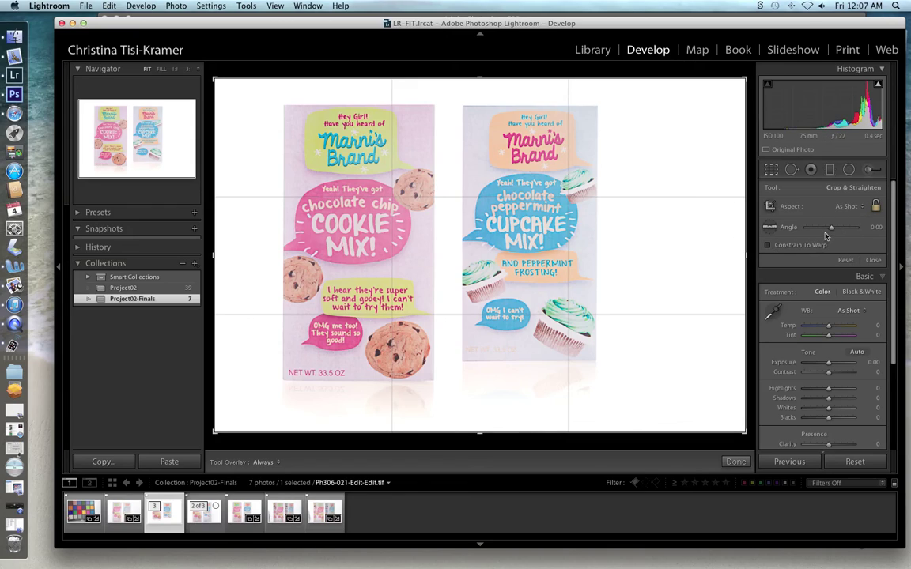
Crop Ph306-021-Edit-Edit.tif to the 4 x 5 / 8 x 10 aspect ratio with the two boxes centred in the frame
click(863, 207)
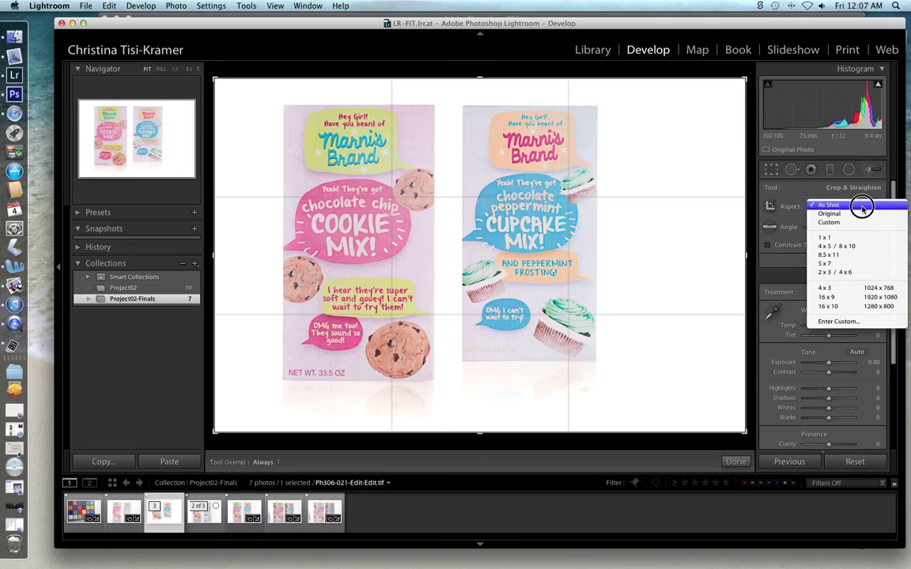
click(853, 246)
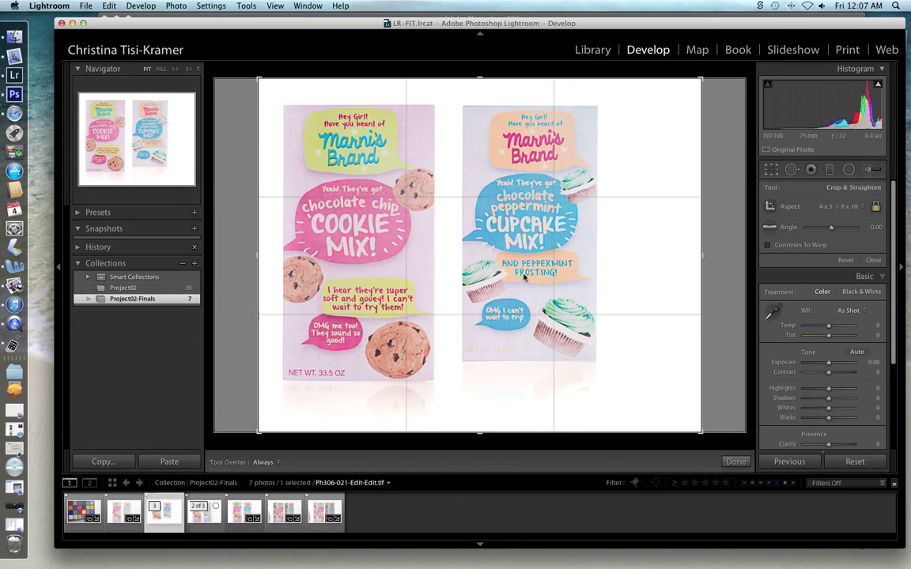
drag(520, 273, 550, 270)
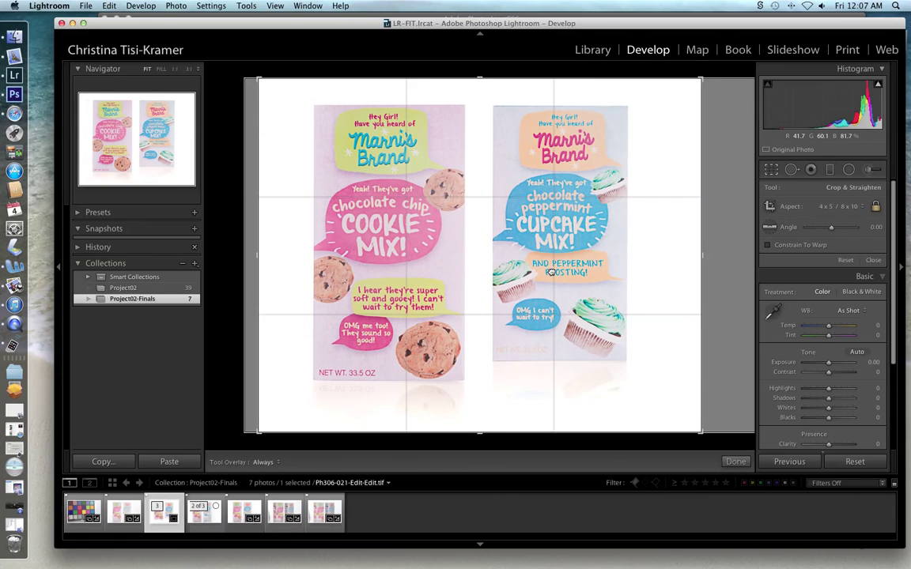
key(Return)
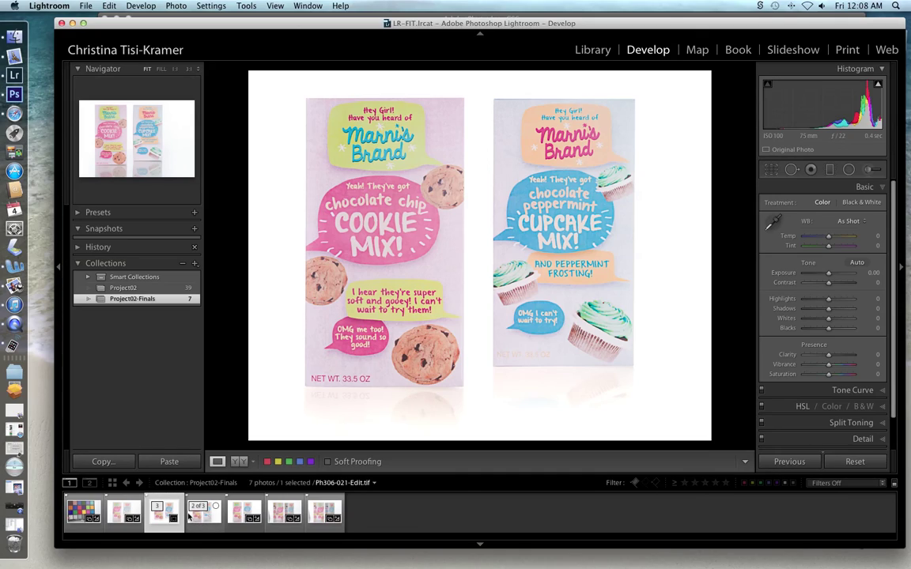
Synchronize all develop settings from Ph306-021-Edit.tif to Ph306-017.dng
click(173, 522)
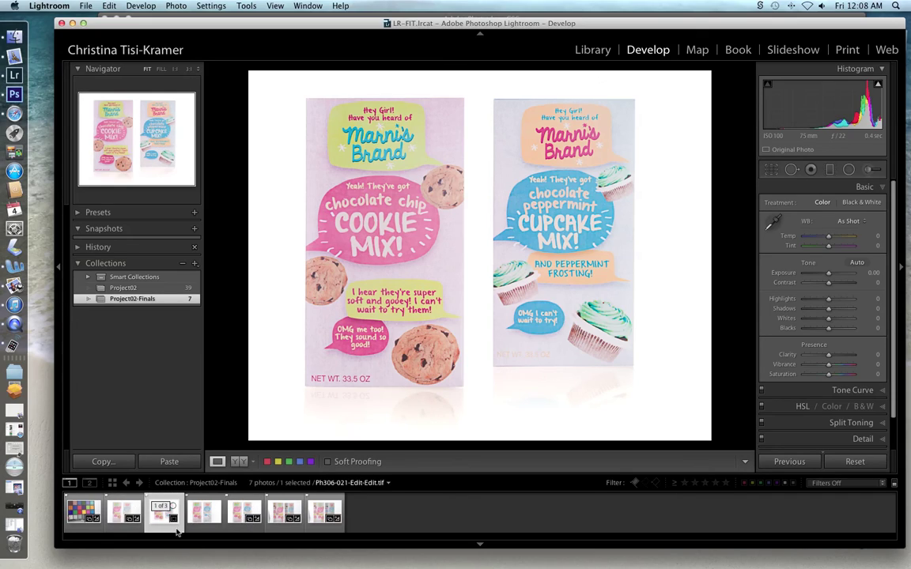
click(200, 519)
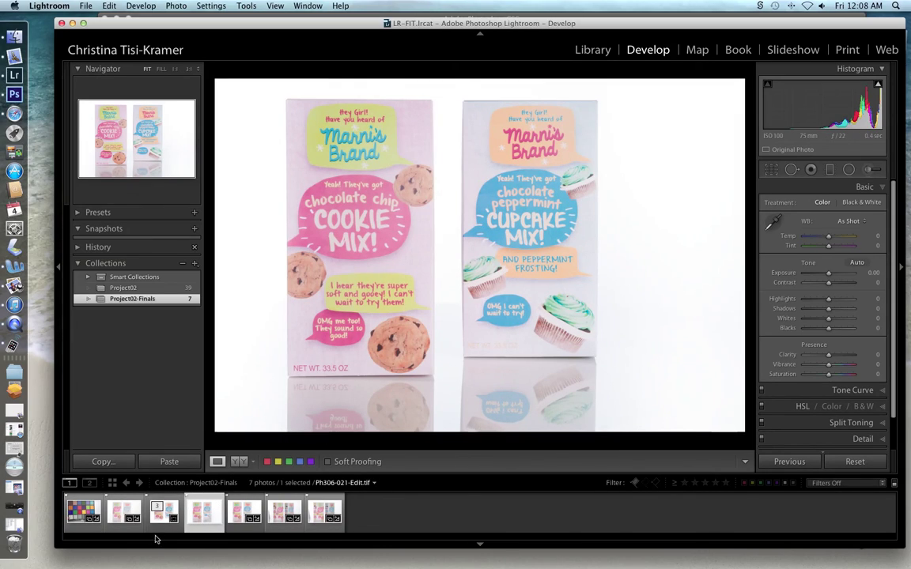
super+click(120, 514)
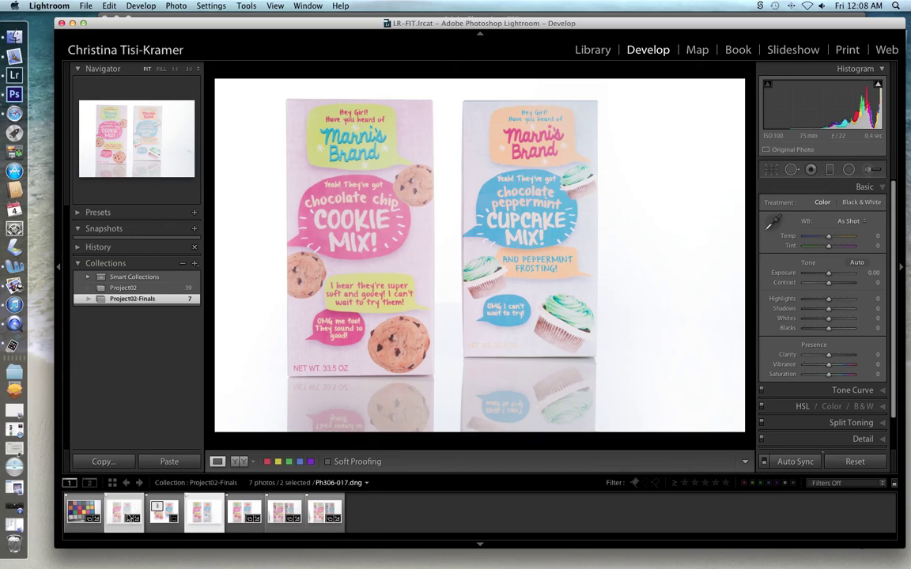
click(787, 462)
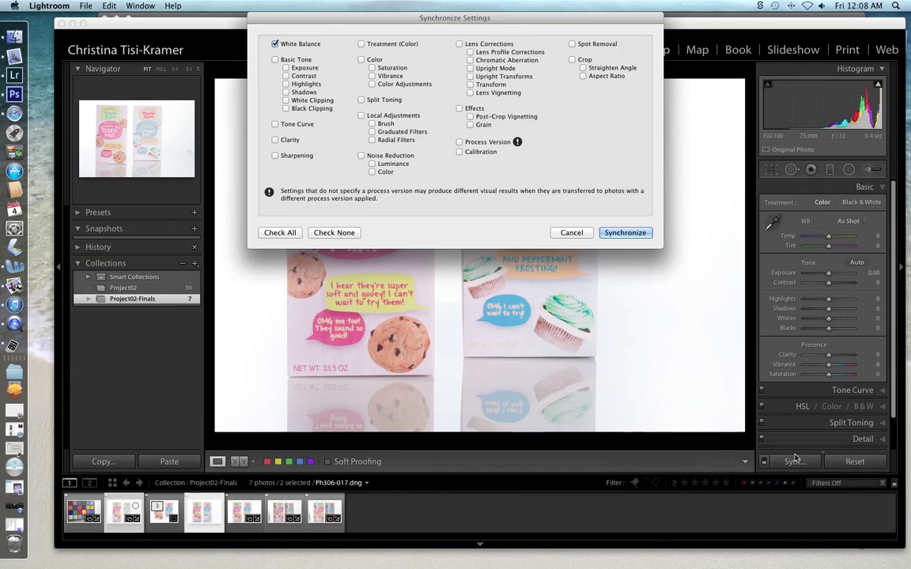
click(280, 232)
click(621, 204)
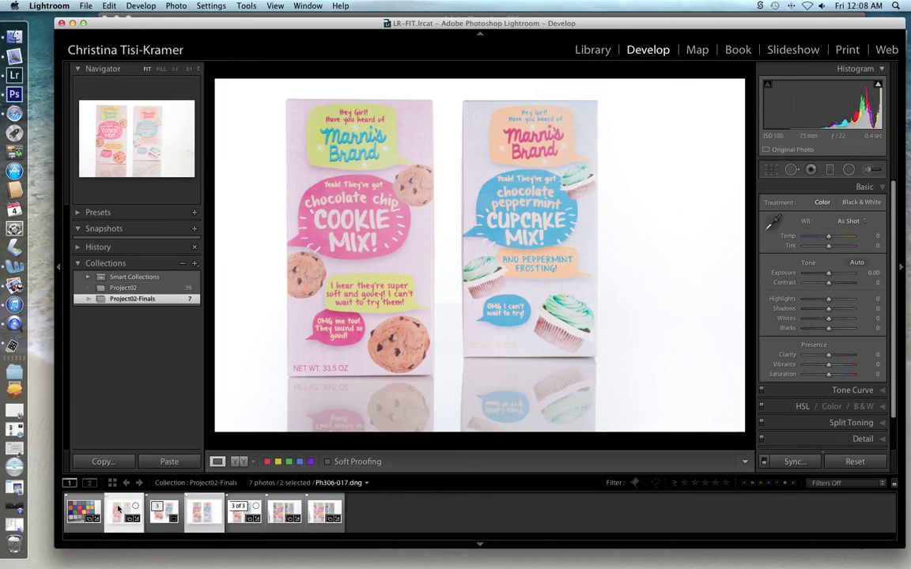
Compare Ph306-017.dng with Ph306-021-Edit.tif, viewing them singly and together in Survey view
click(203, 515)
click(124, 514)
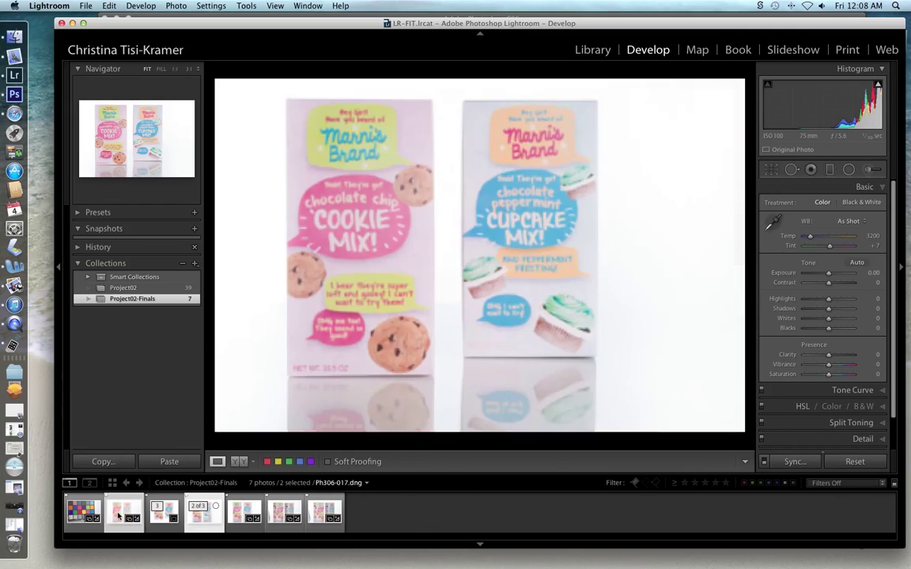
click(207, 510)
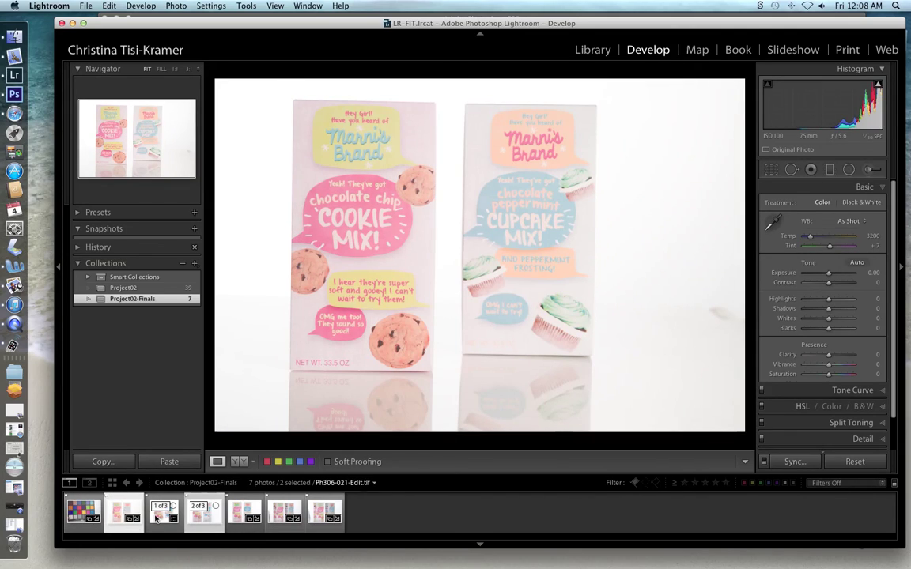
click(204, 519)
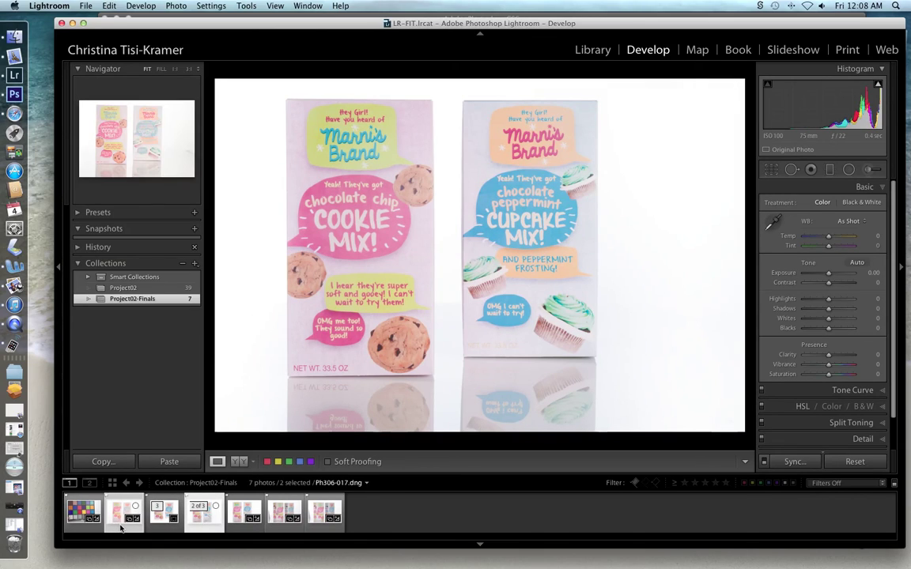
key(n)
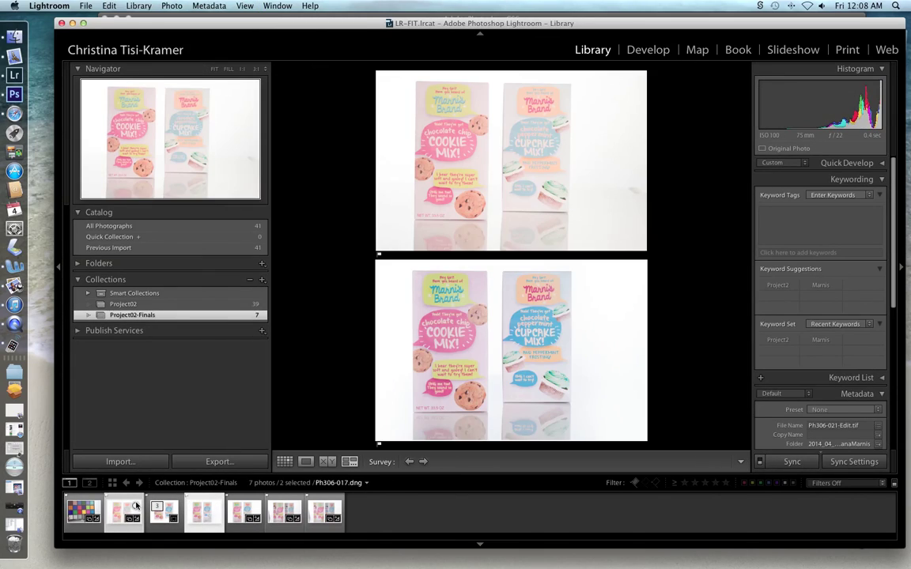
click(514, 289)
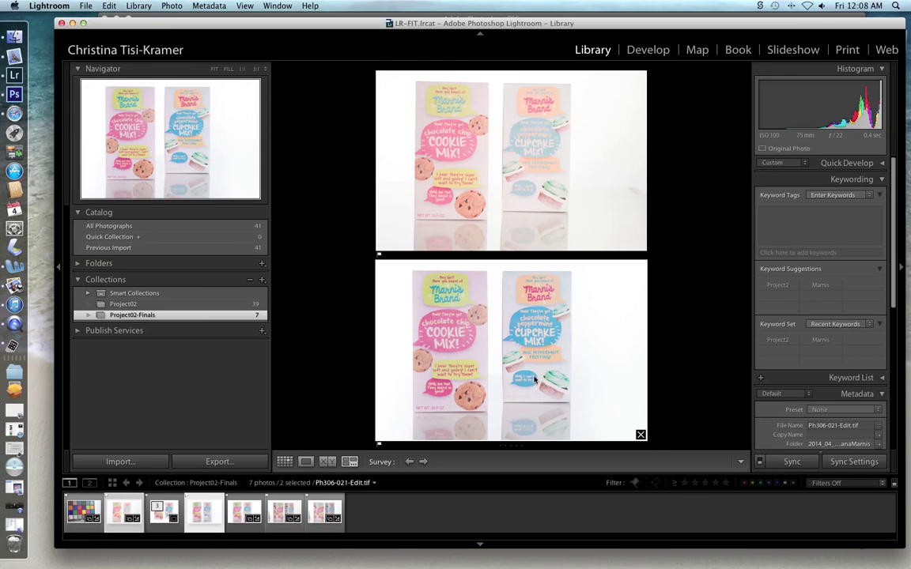
Select Ph306-021.dng together with Ph306-017.dng and synchronize all develop settings from Ph306-021.dng
click(241, 518)
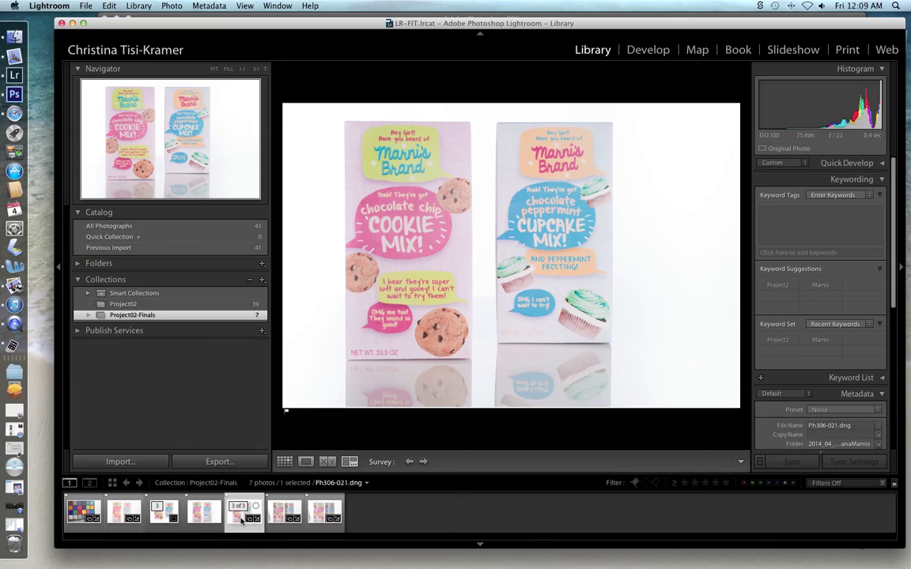
super+click(115, 515)
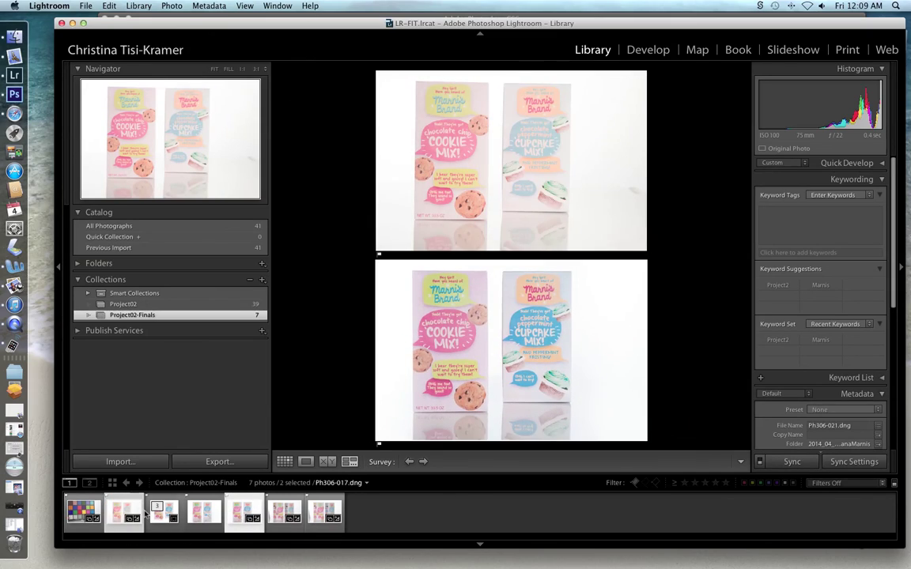
click(852, 462)
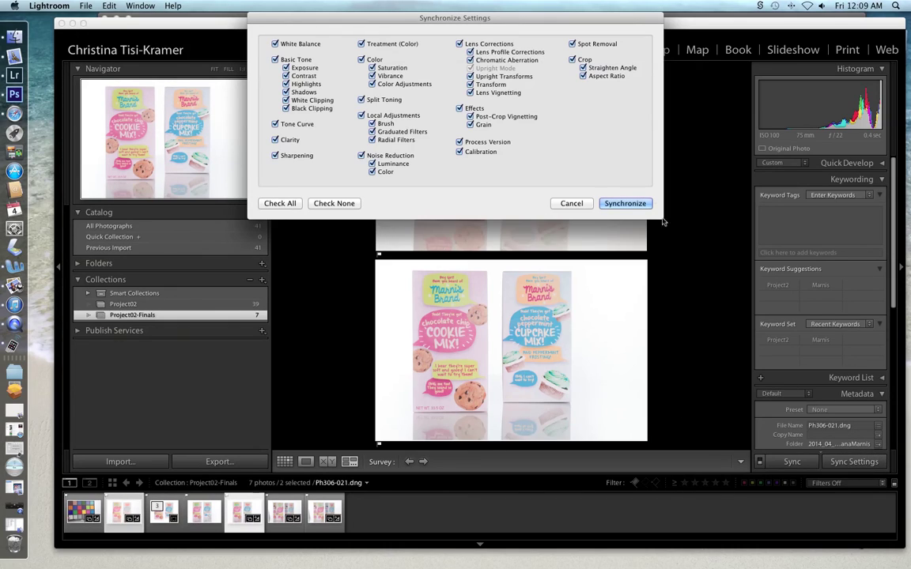
click(625, 204)
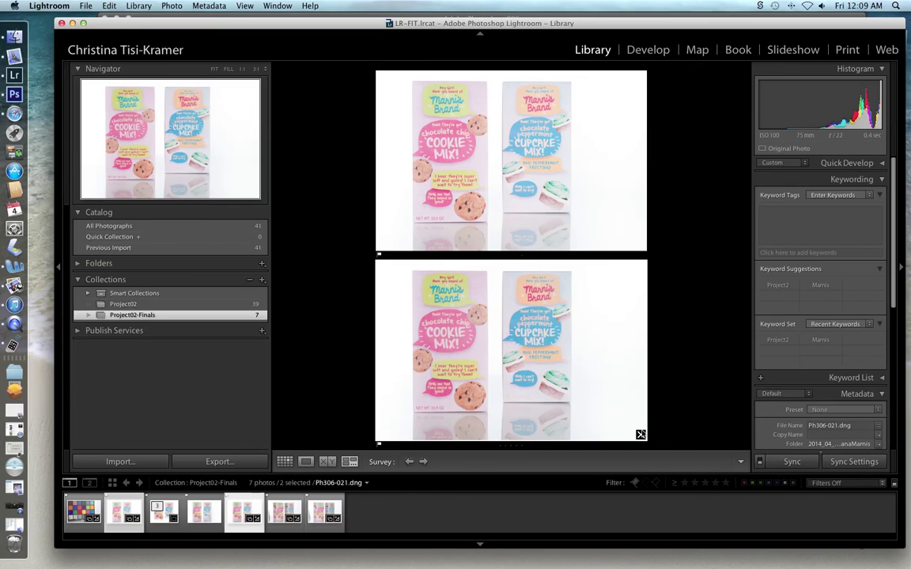
Remove Ph306-021.dng from the survey and lower the exposure of Ph306-017.dng to -0.25 in Develop
click(641, 434)
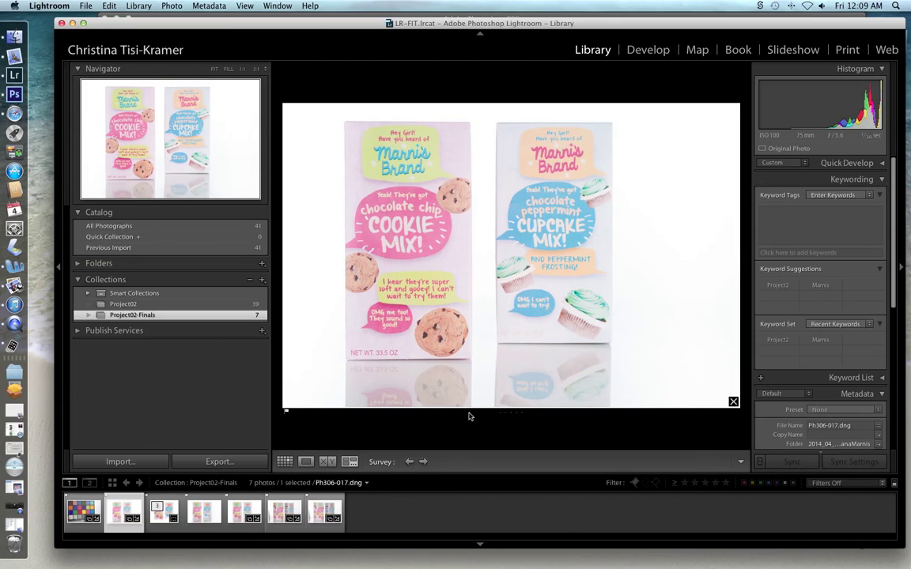
click(650, 50)
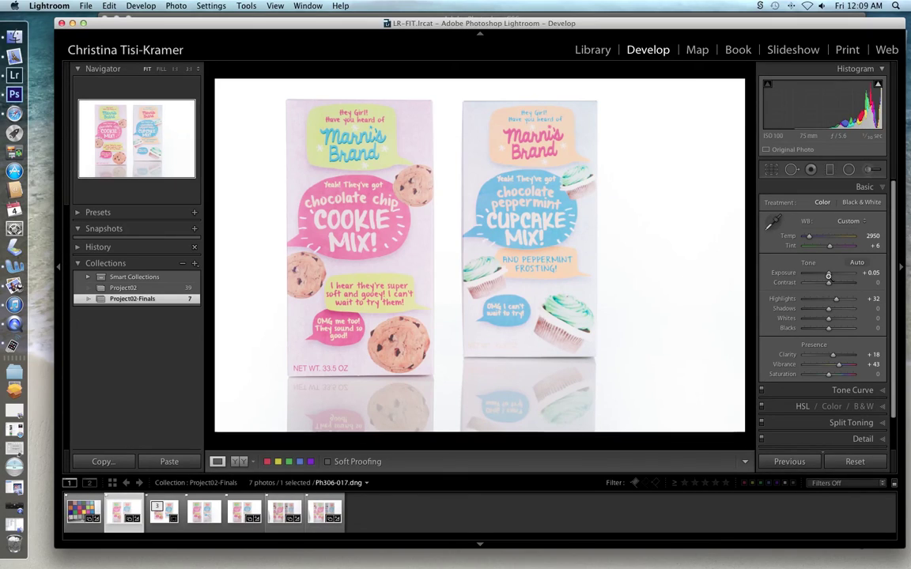
drag(829, 276, 821, 279)
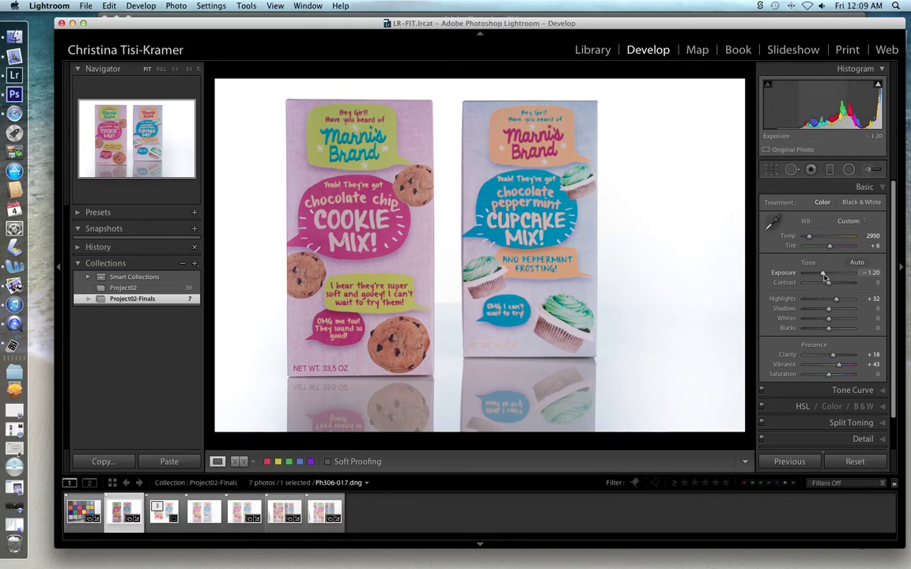
drag(822, 274, 829, 275)
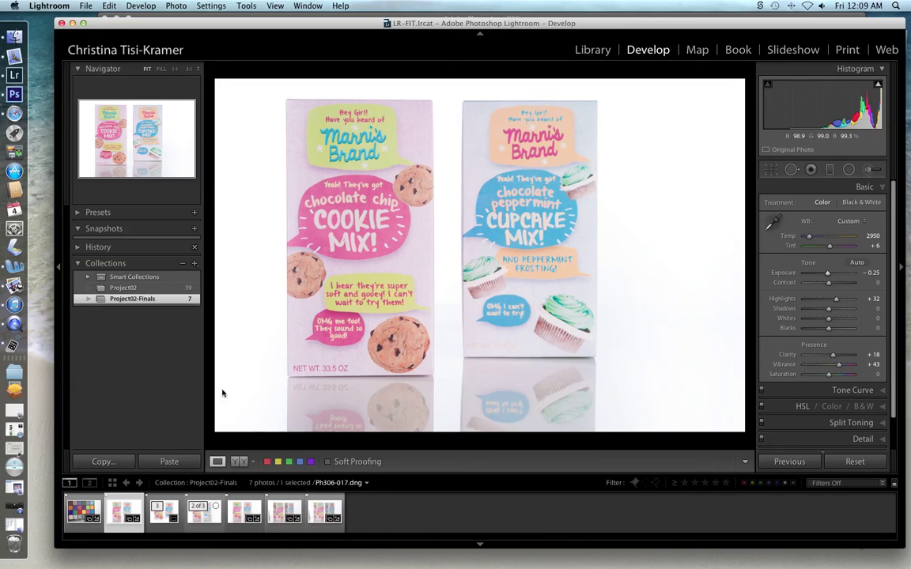
Compare Ph306-021-Edit-Edit.tif and Ph306-021-Edit.tif side by side in Survey view with the surrounding panels hidden
click(161, 519)
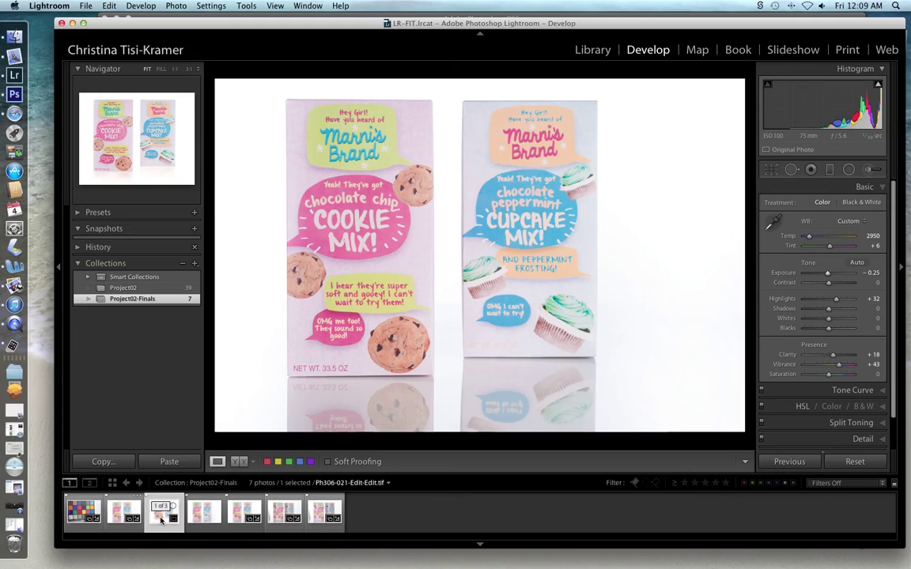
super+click(215, 519)
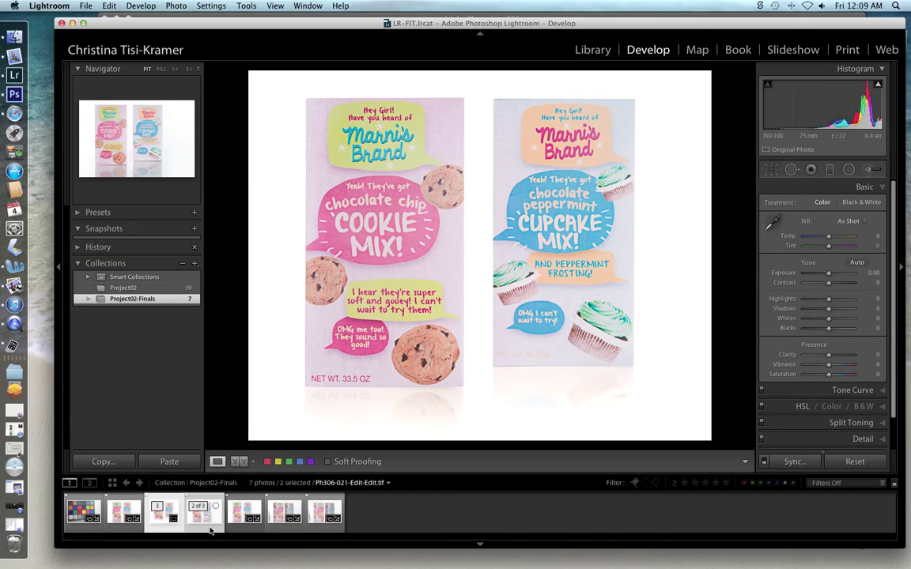
key(n)
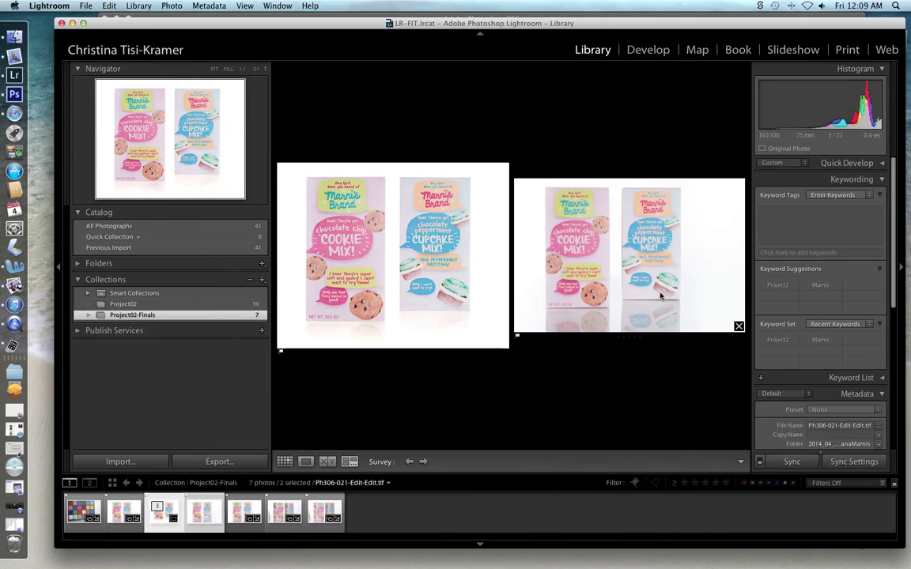
key(shift+Tab)
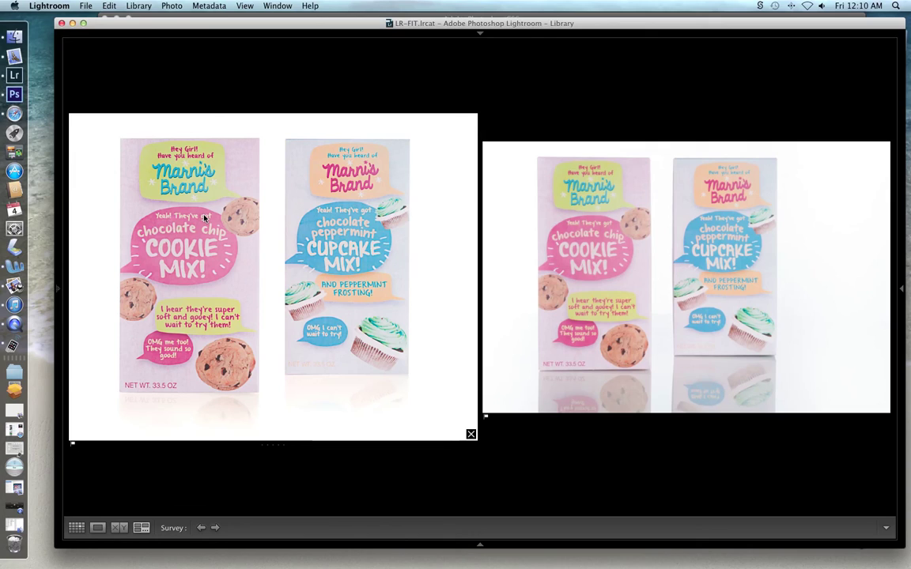
drag(277, 37, 260, 44)
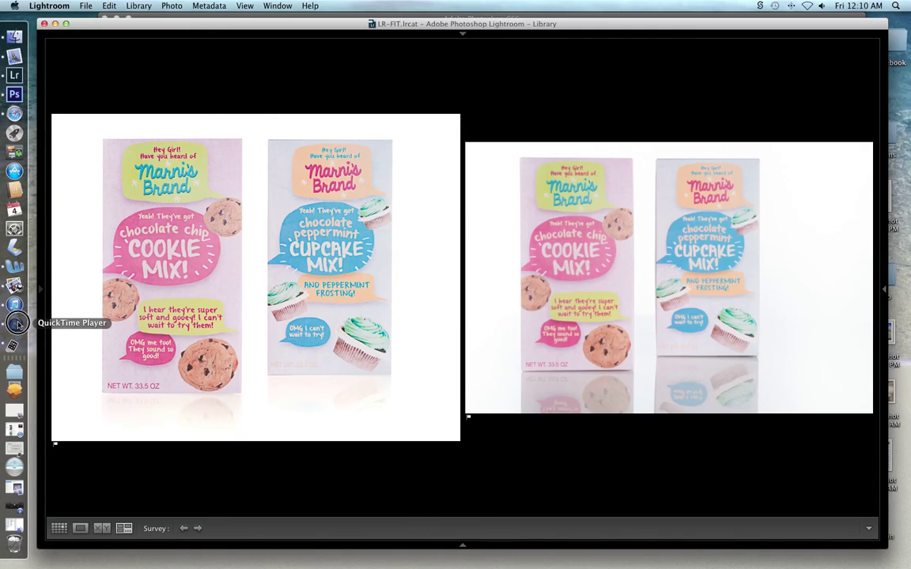
click(15, 290)
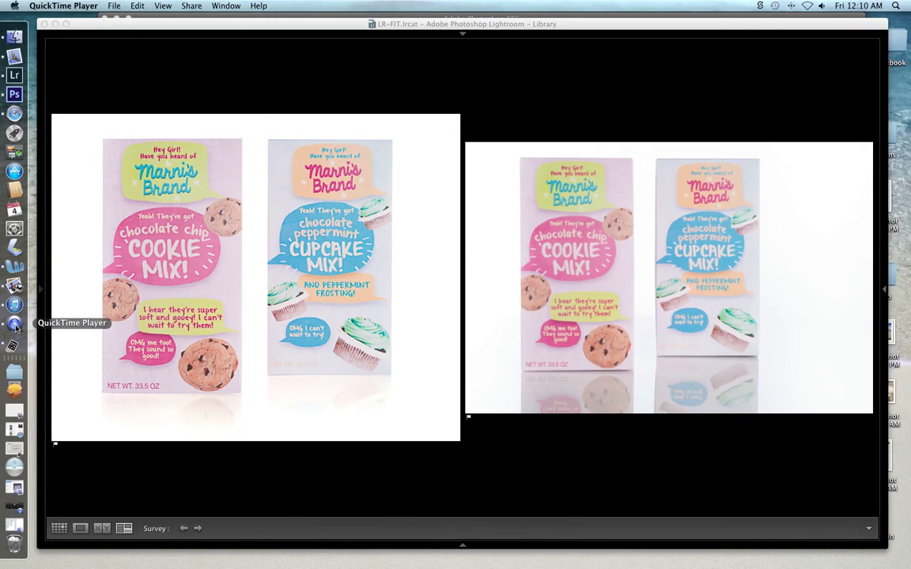
click(79, 5)
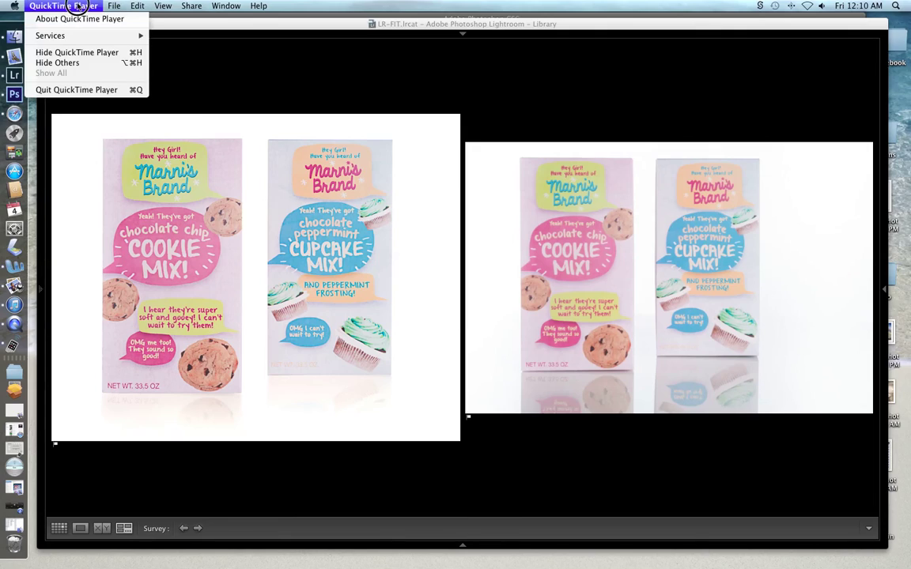
click(656, 494)
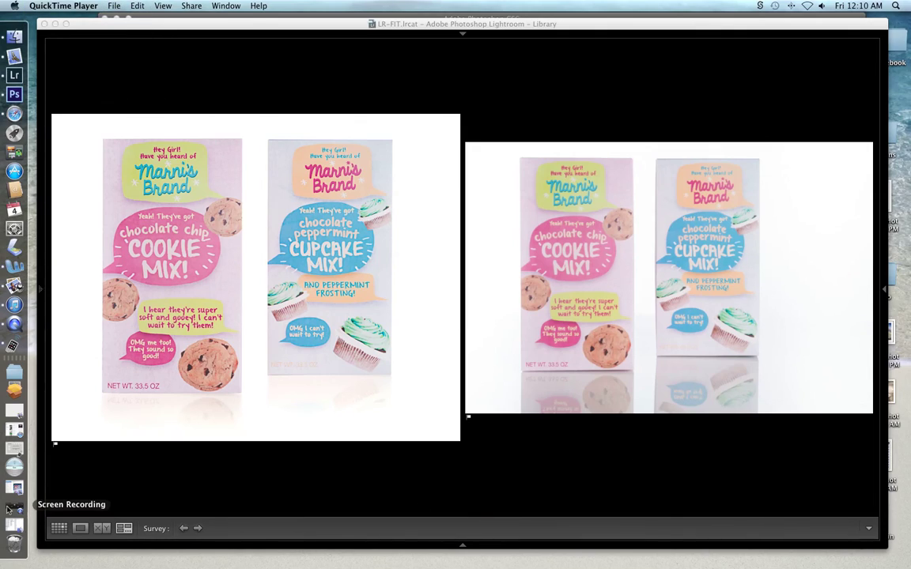